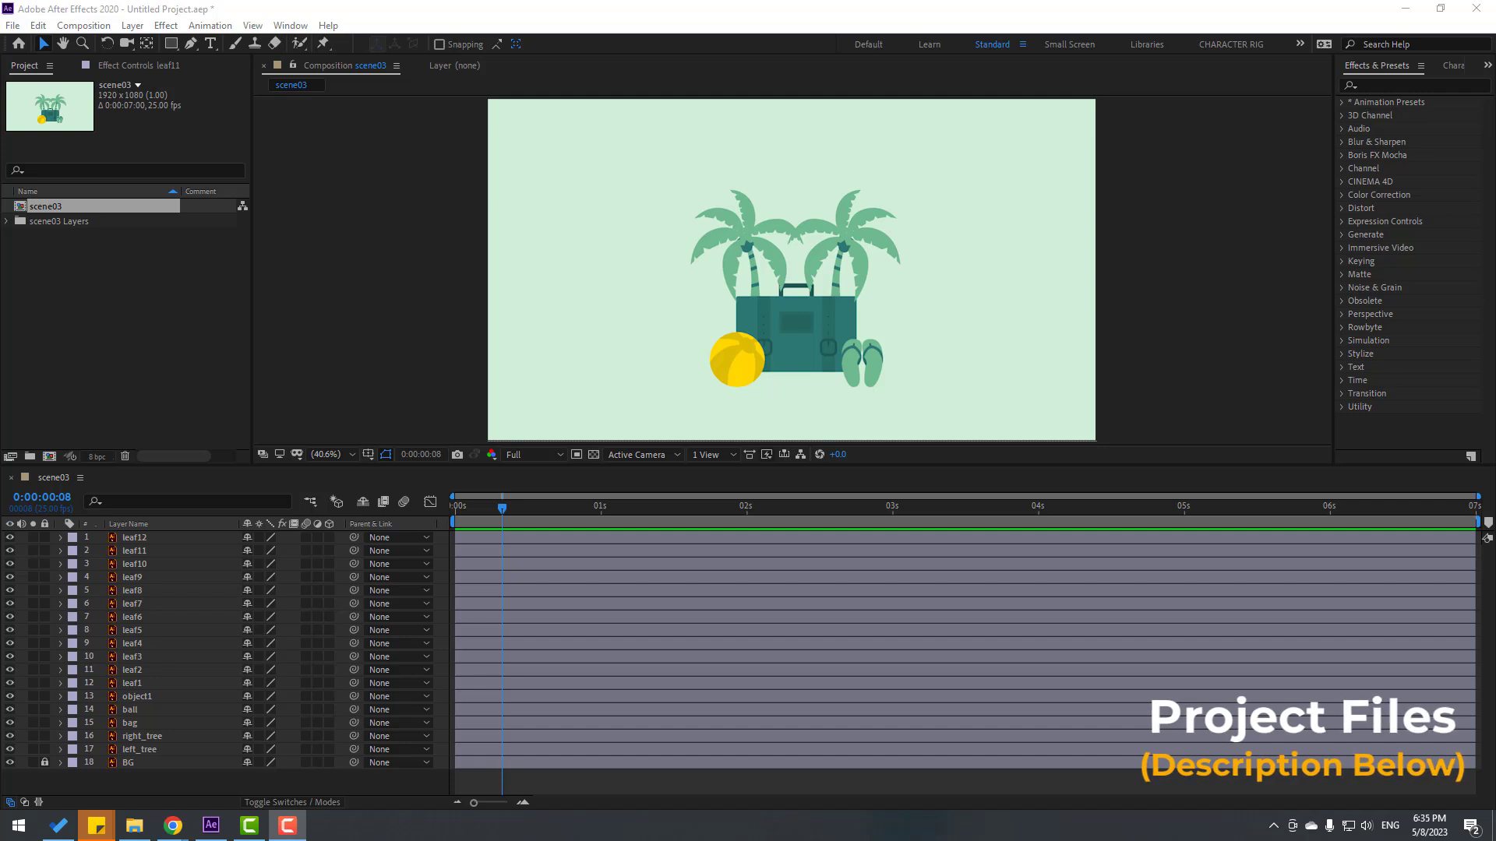
Step: Add a position keyframe to the bag layer at frame 0 and raise the bag to Y 309.8
click(796, 328)
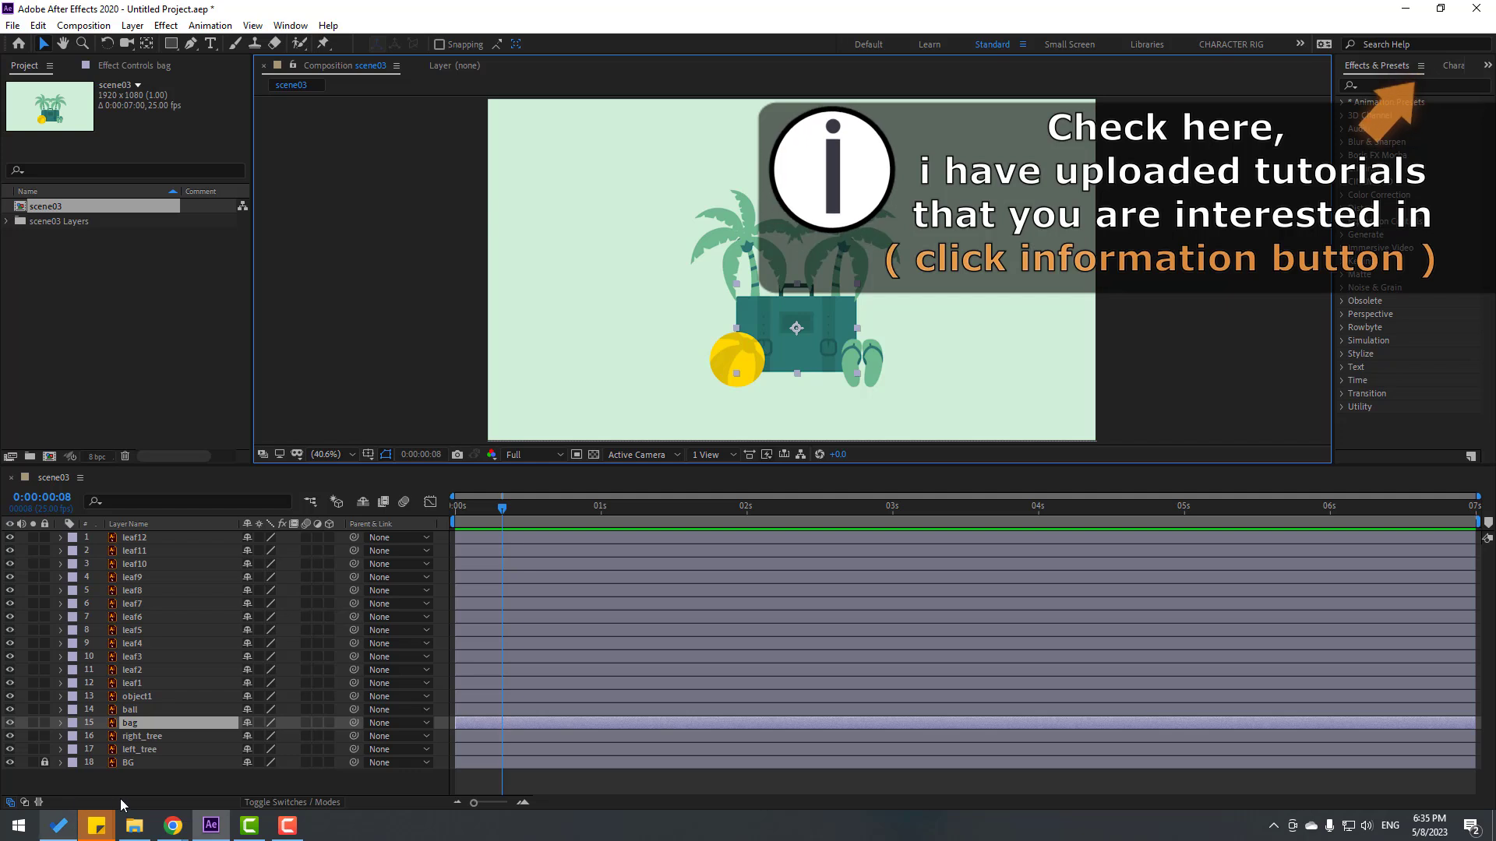
key(Home)
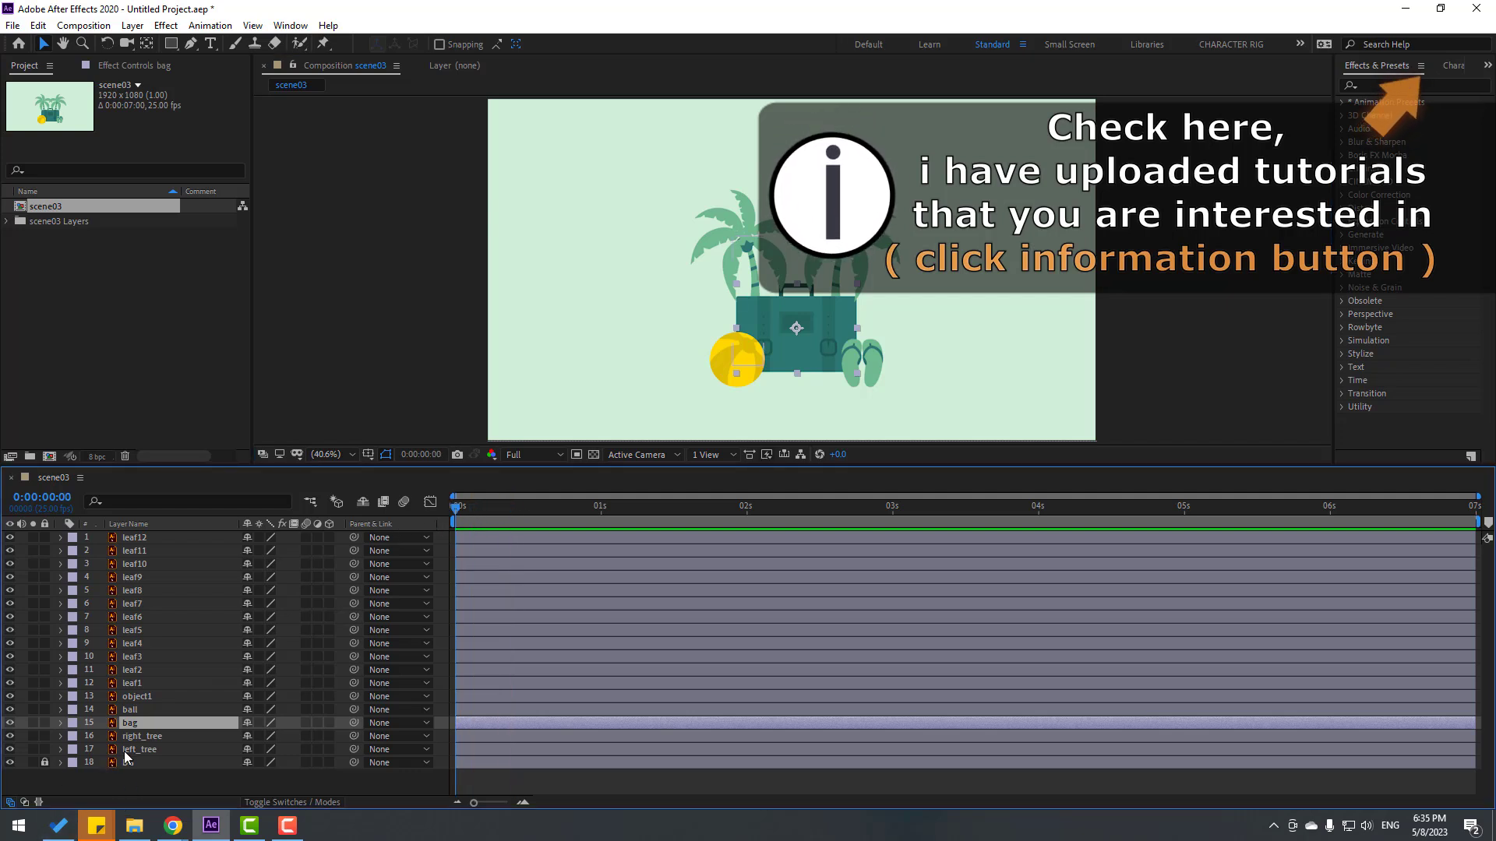
key(p)
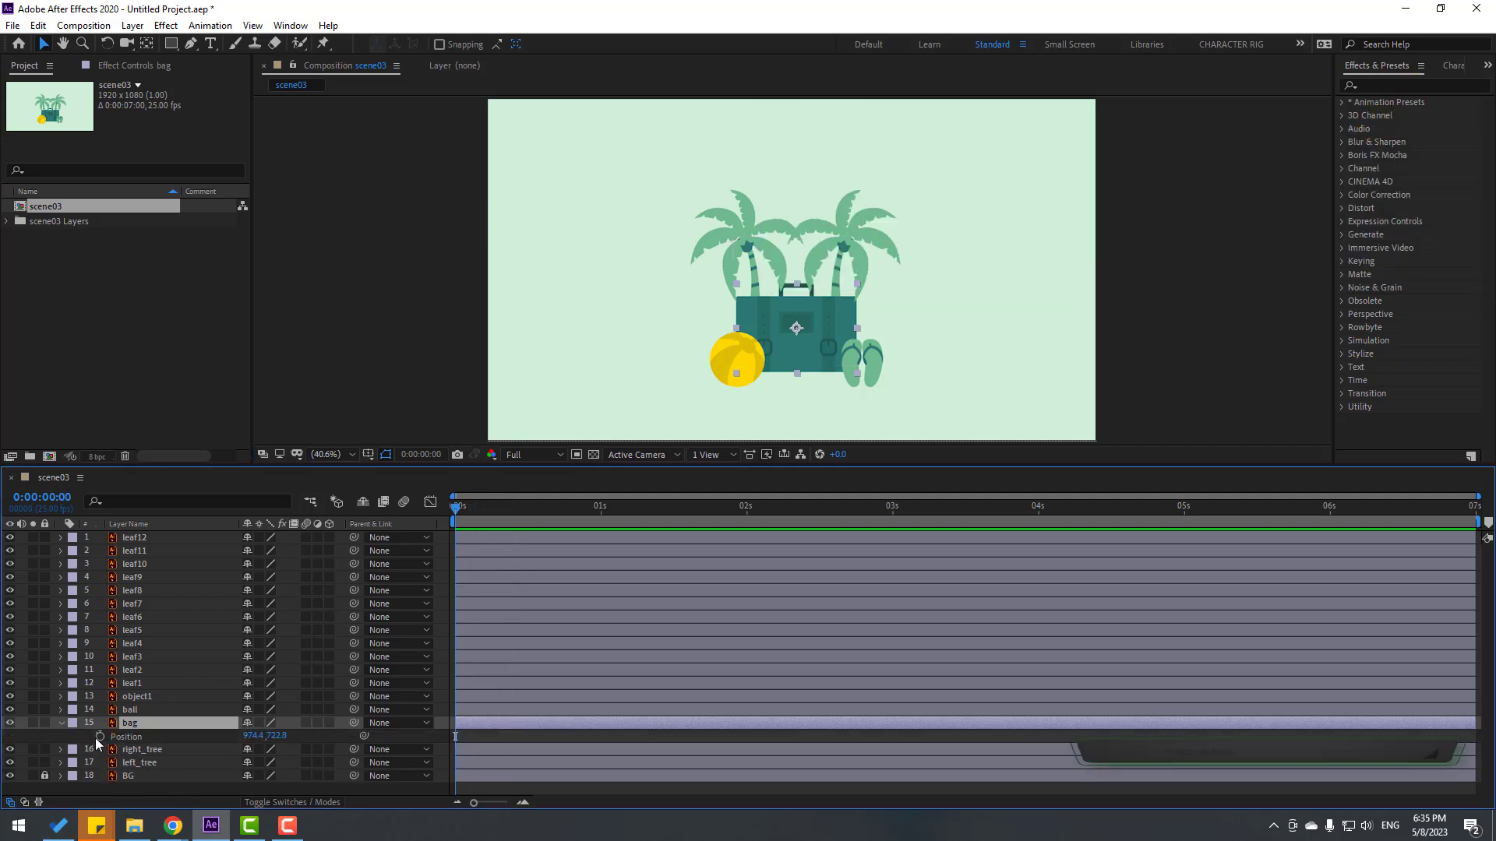
click(99, 736)
drag(273, 736, 52, 797)
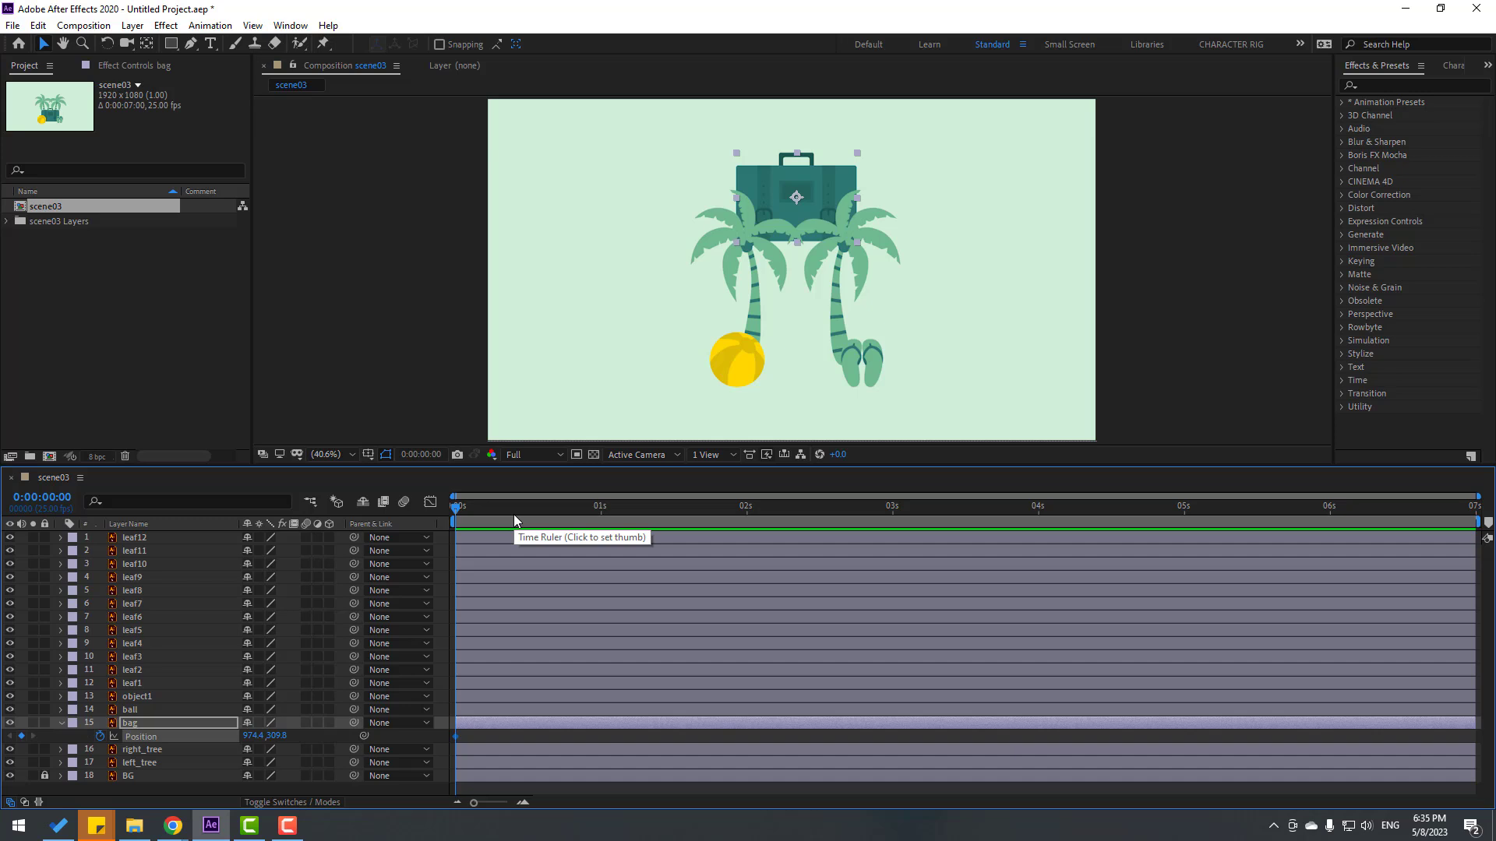
Step: Go to frame 10 and lower the bag to Y position 739.8
click(410, 455)
text(+10)
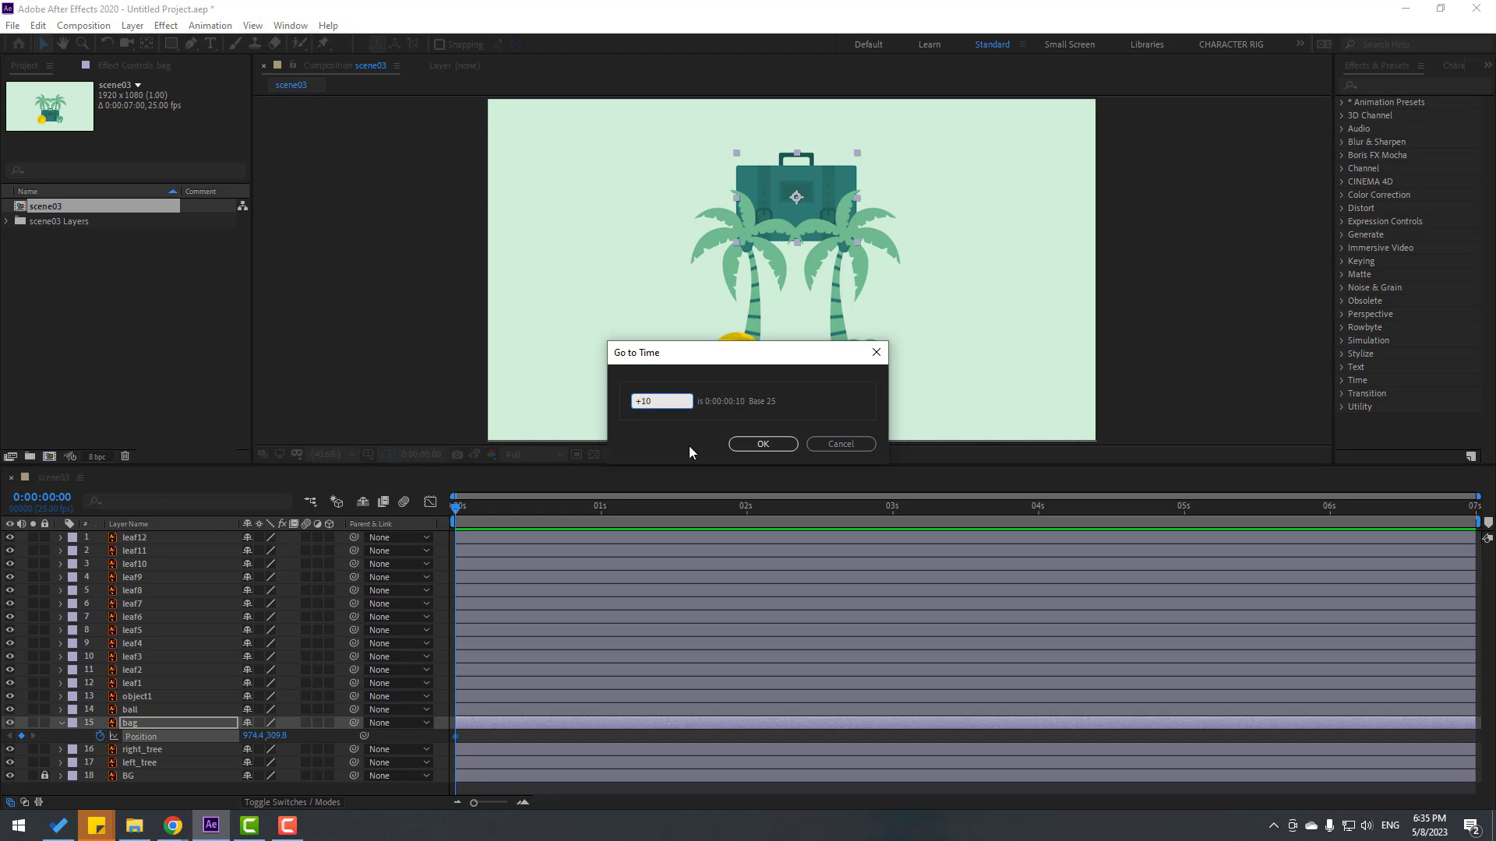
click(751, 444)
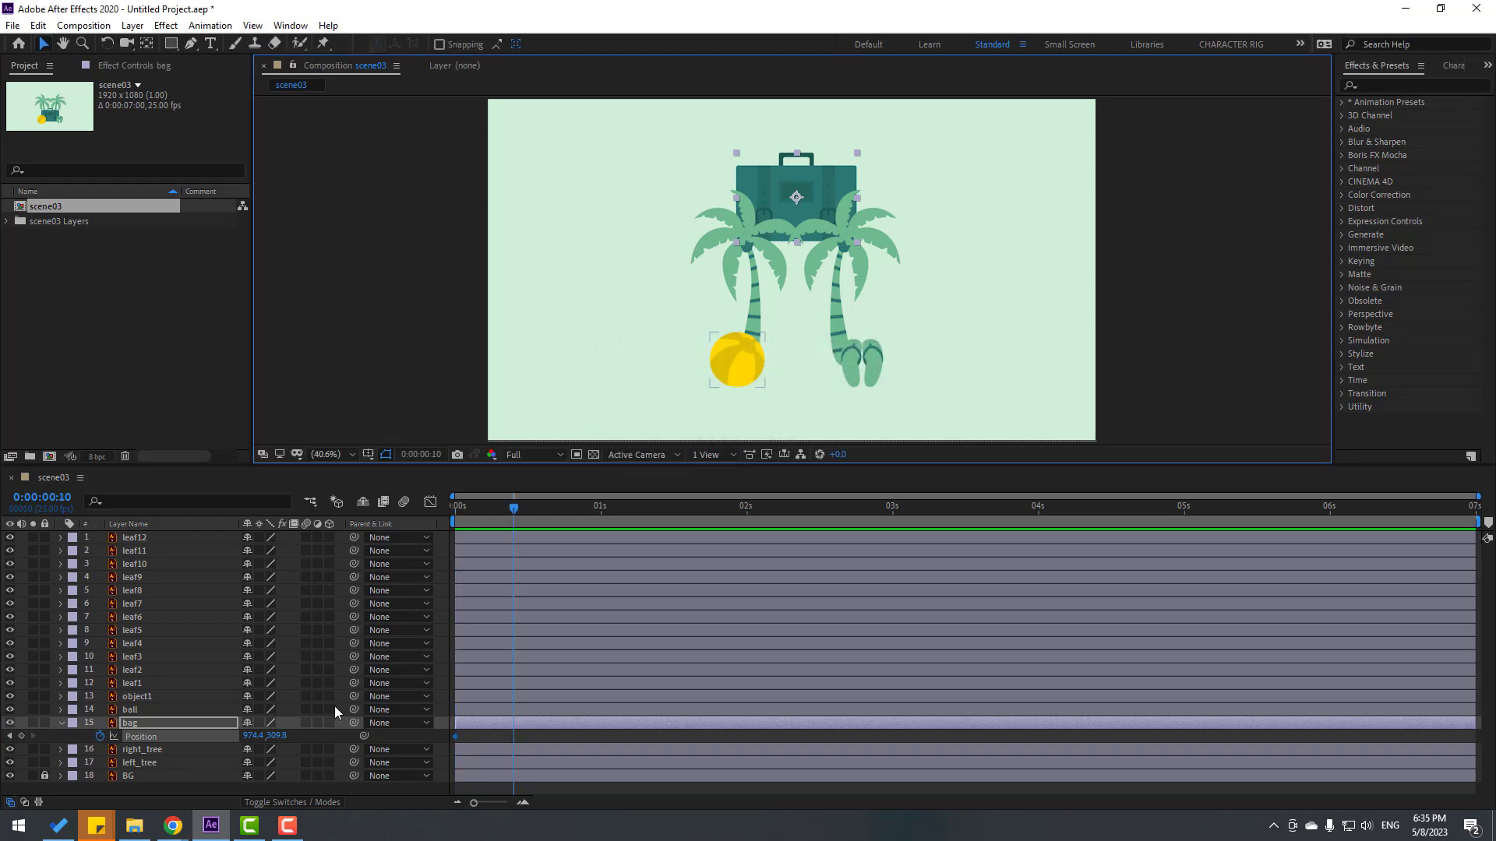
drag(273, 736, 679, 673)
Step: Set the bag's Y position to 725.8 at frame 13 and copy its frame-10 position keyframe to frame 16
scroll(831, 316, up, 5)
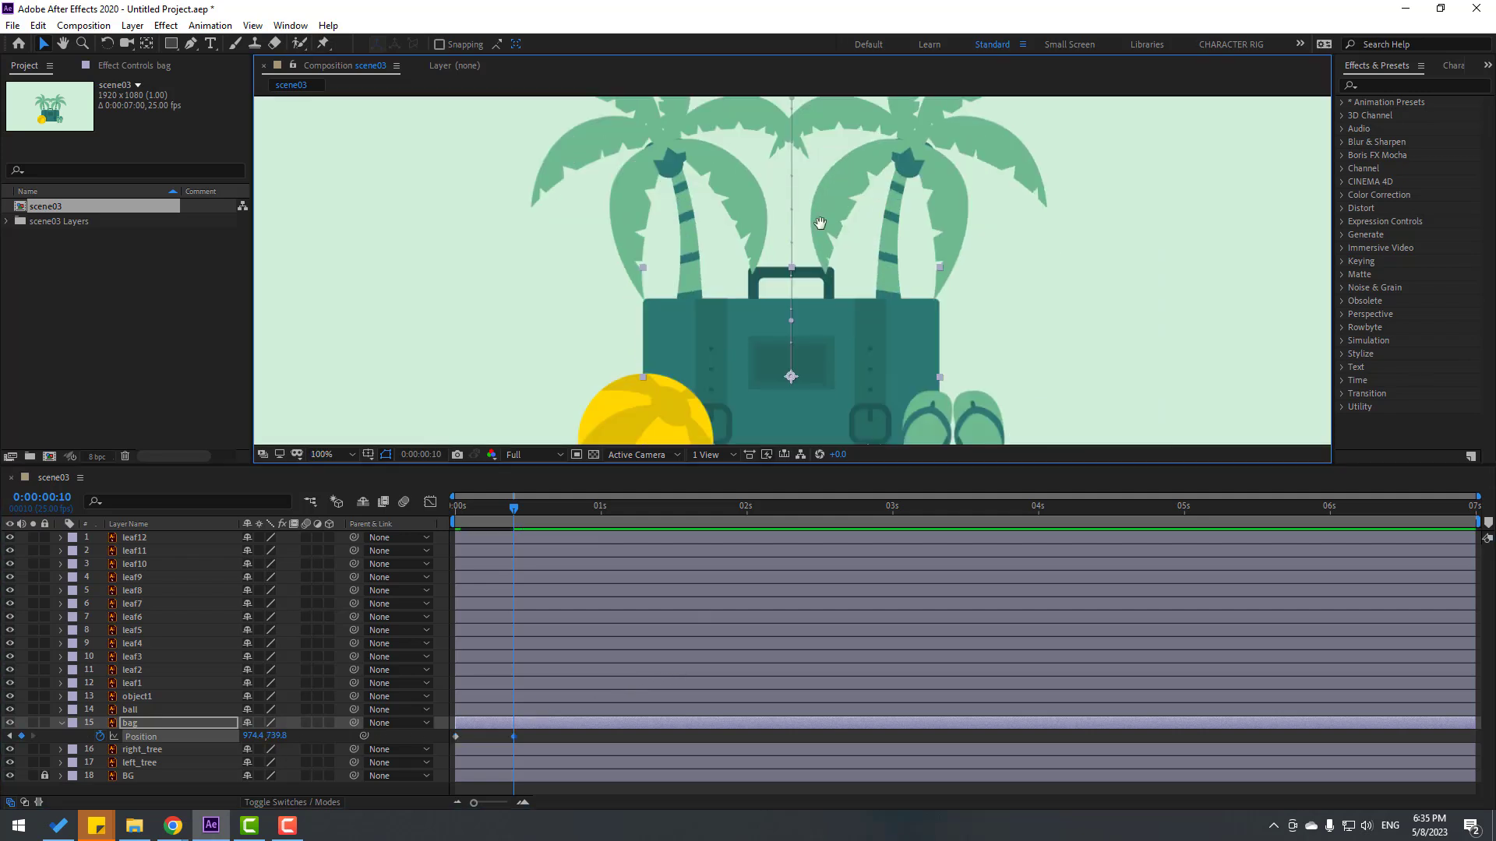
scroll(840, 309, down, 3)
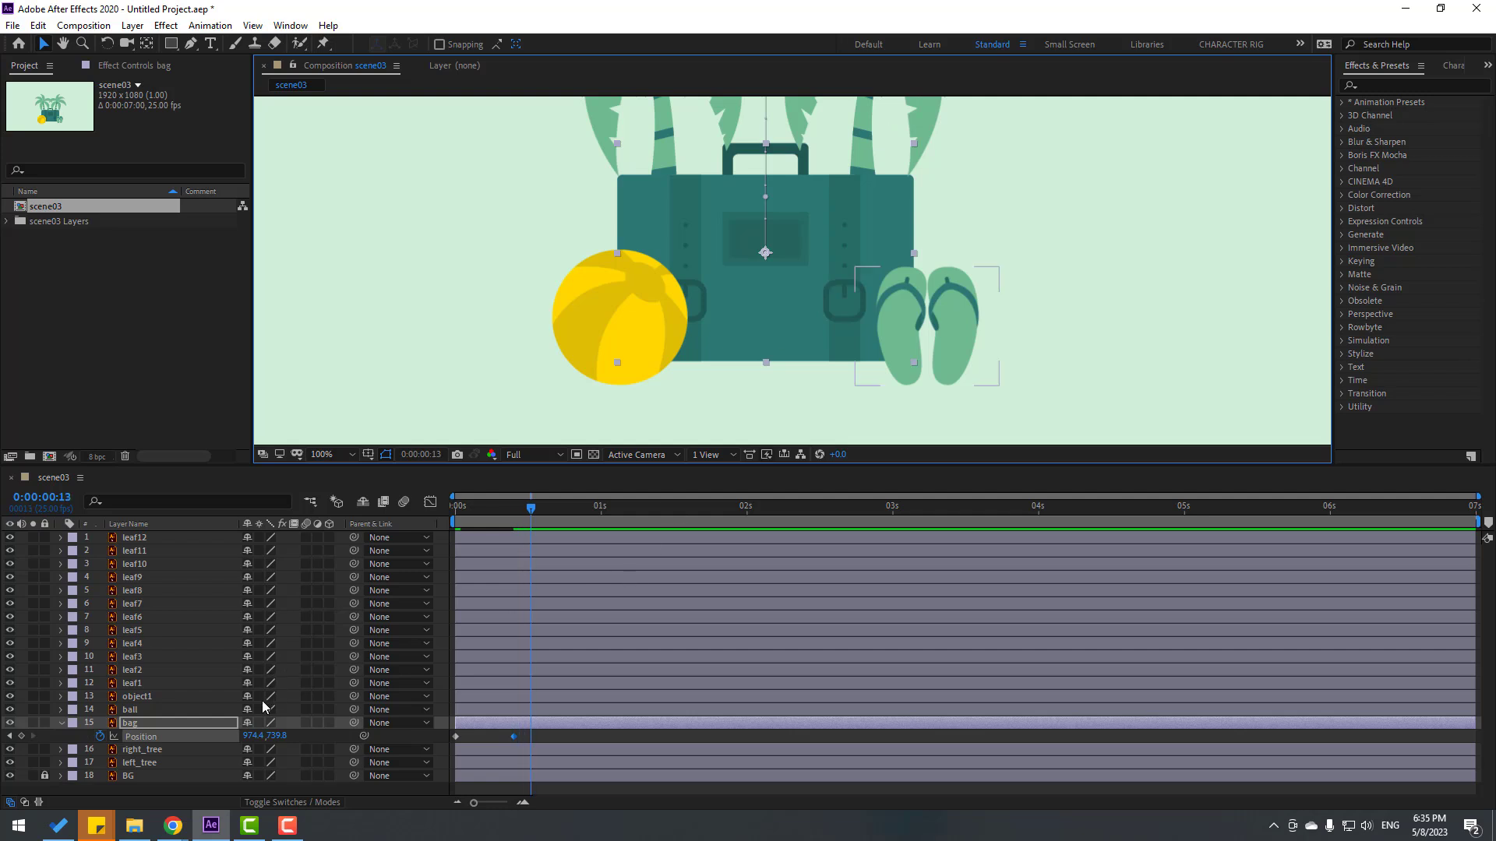
drag(276, 737, 265, 737)
key(Page_Down)
key(Page_Down)
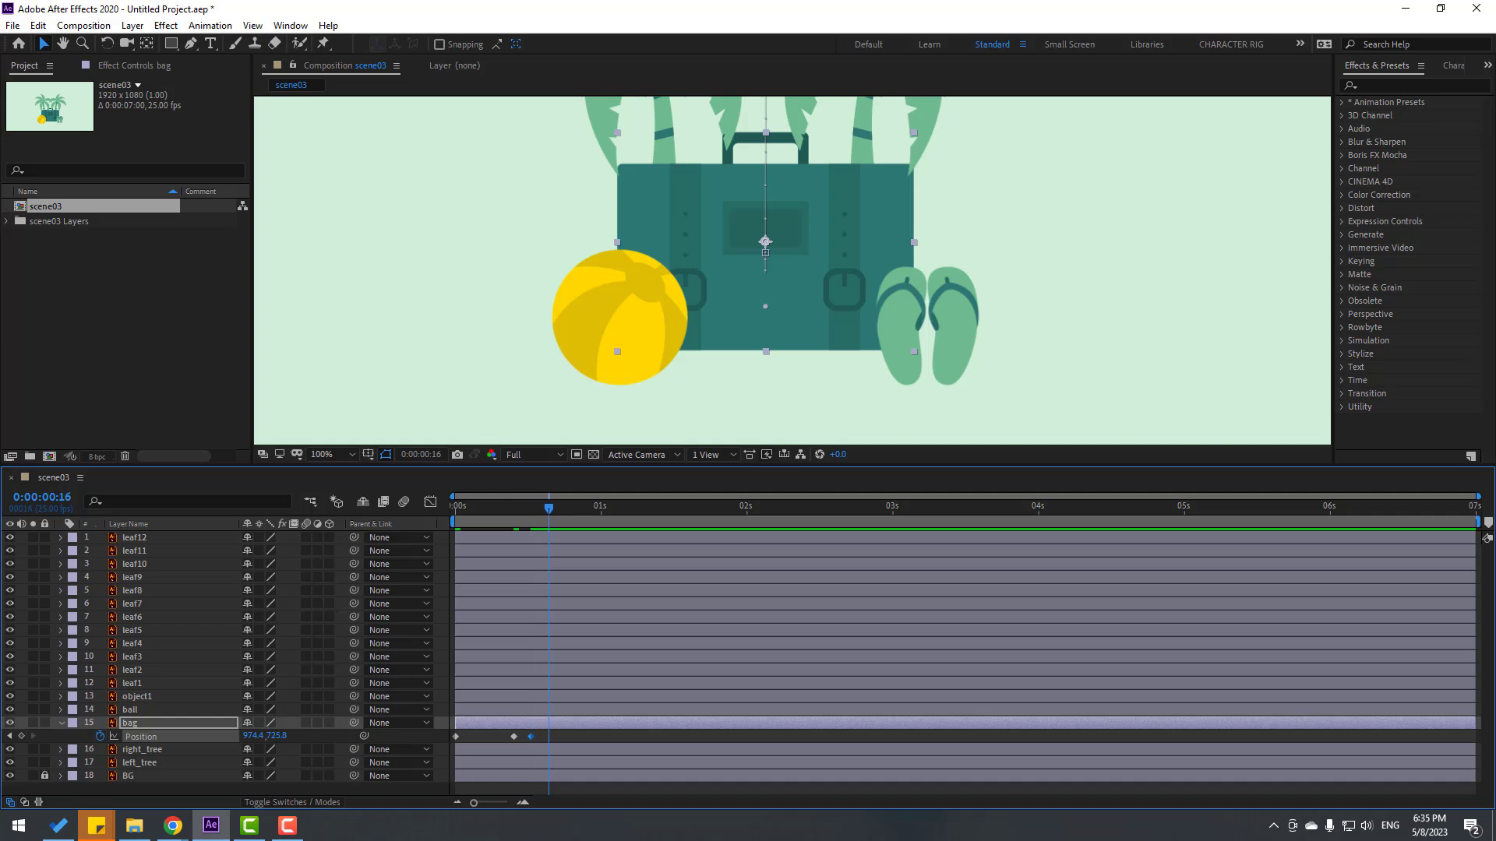
click(514, 736)
key(ctrl+c)
key(ctrl+v)
Step: Apply Easy Ease to all of the bag's position keyframes and preview the fall
drag(561, 736, 456, 747)
right_click(458, 741)
mouse_move(545, 728)
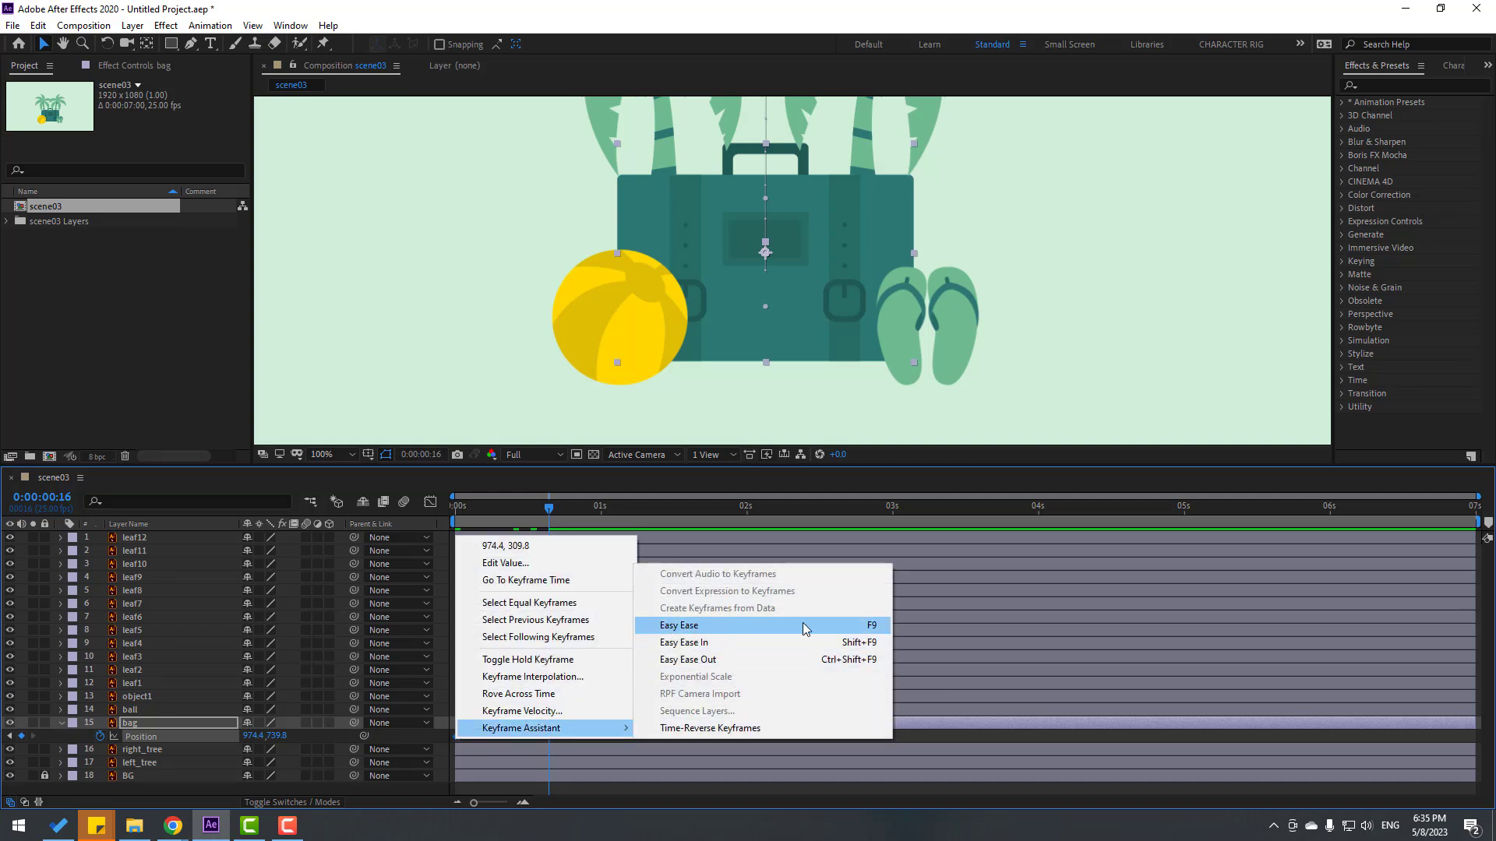
click(886, 628)
key(comma)
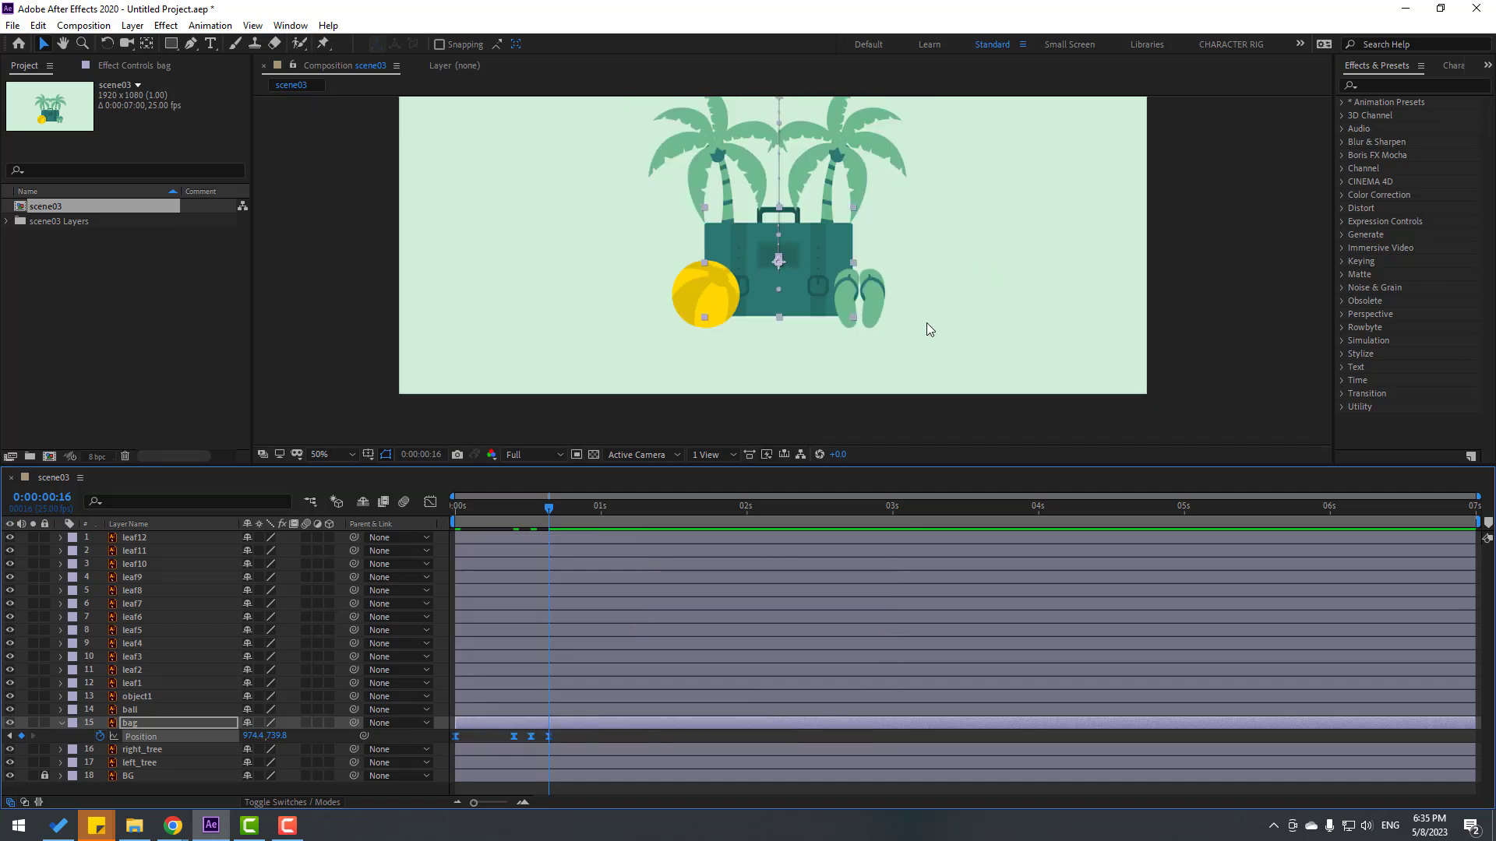
drag(1001, 241, 959, 315)
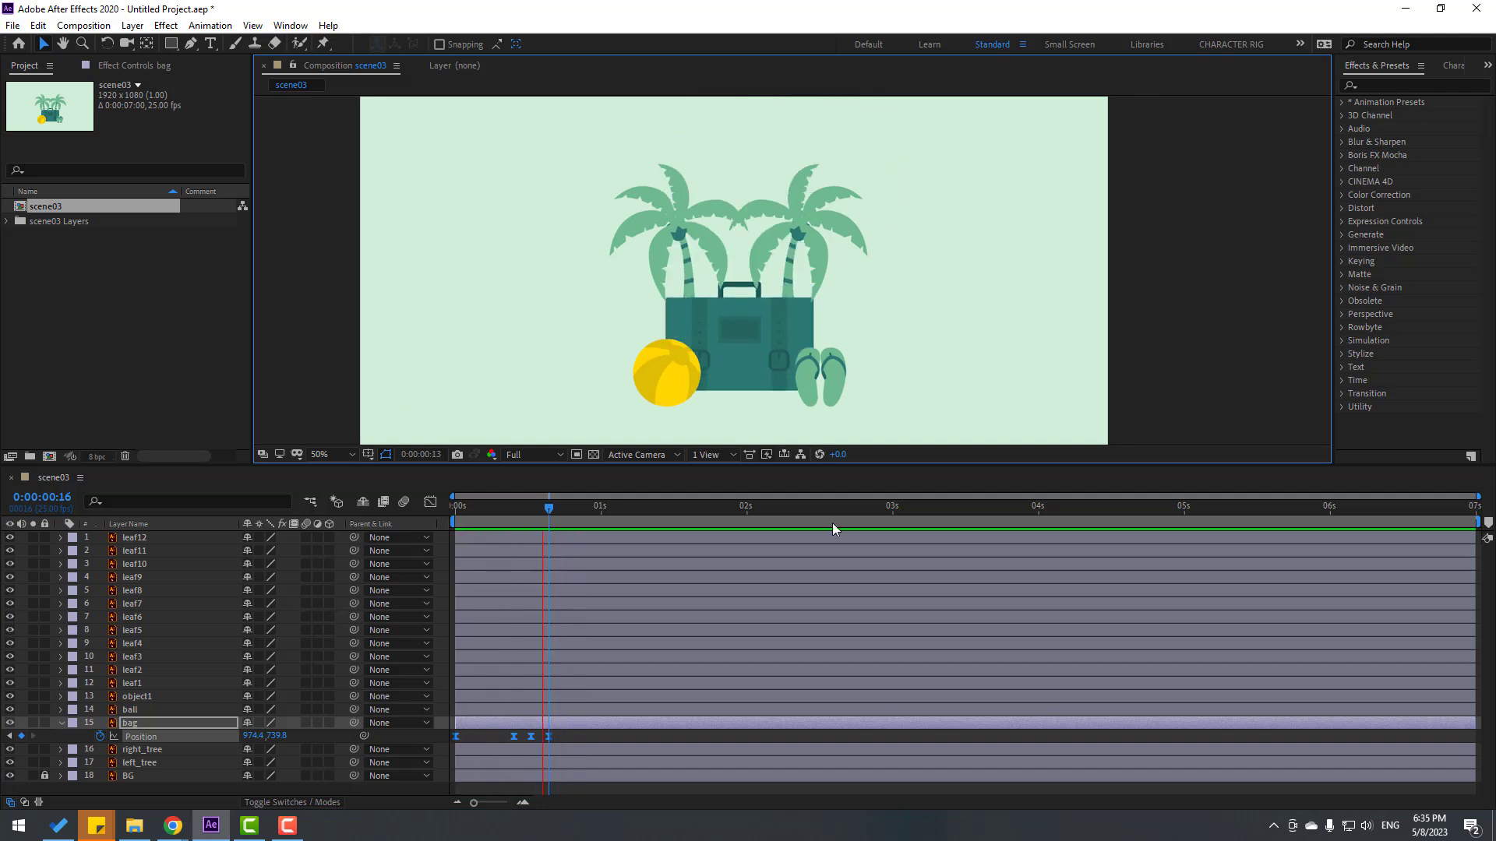
key(space)
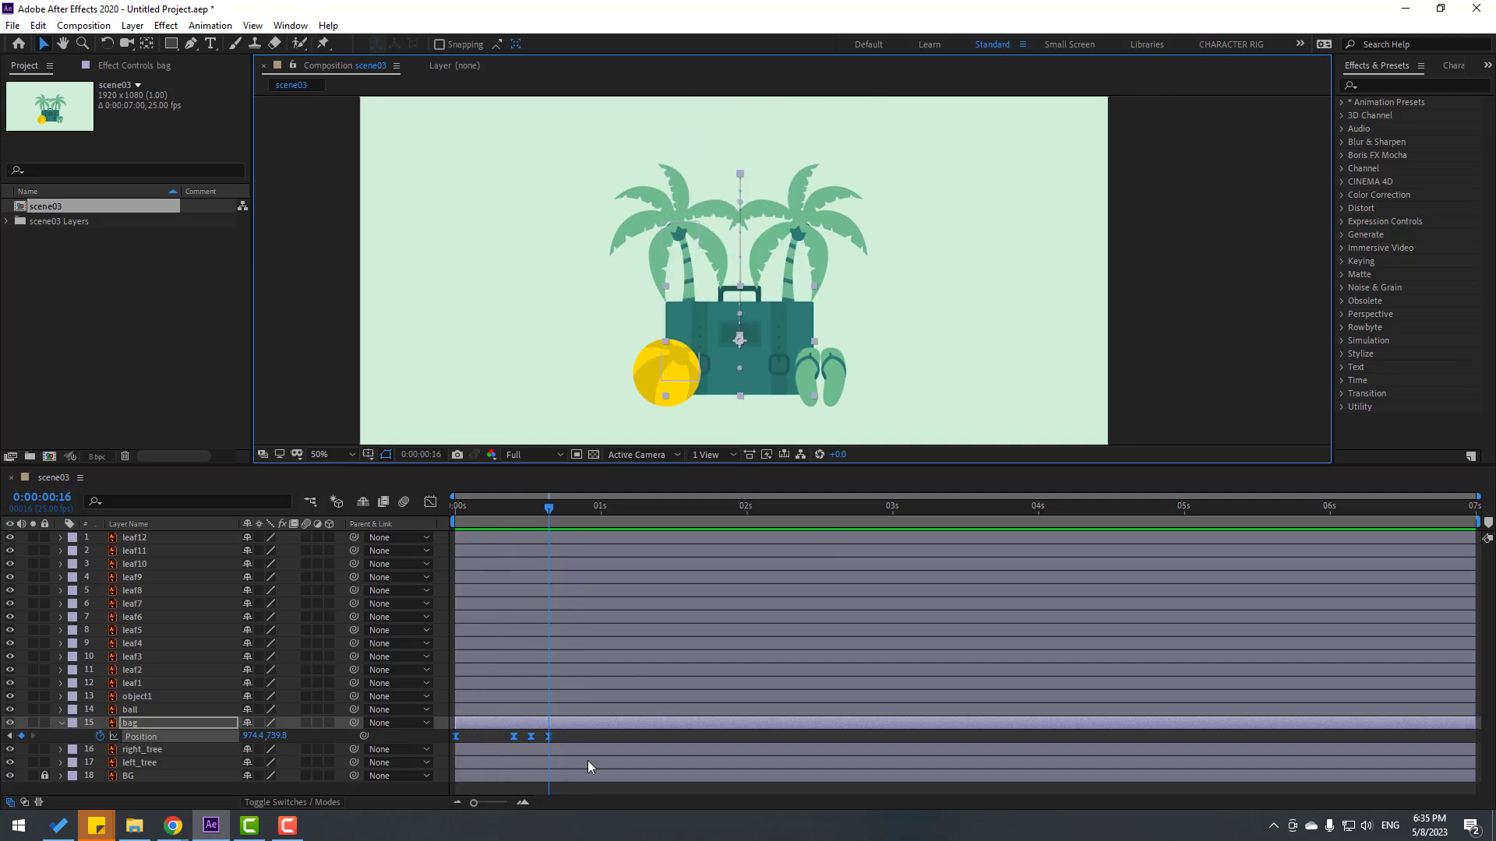
Step: Set the spatial interpolation of the bag's position keyframes to Linear
right_click(549, 738)
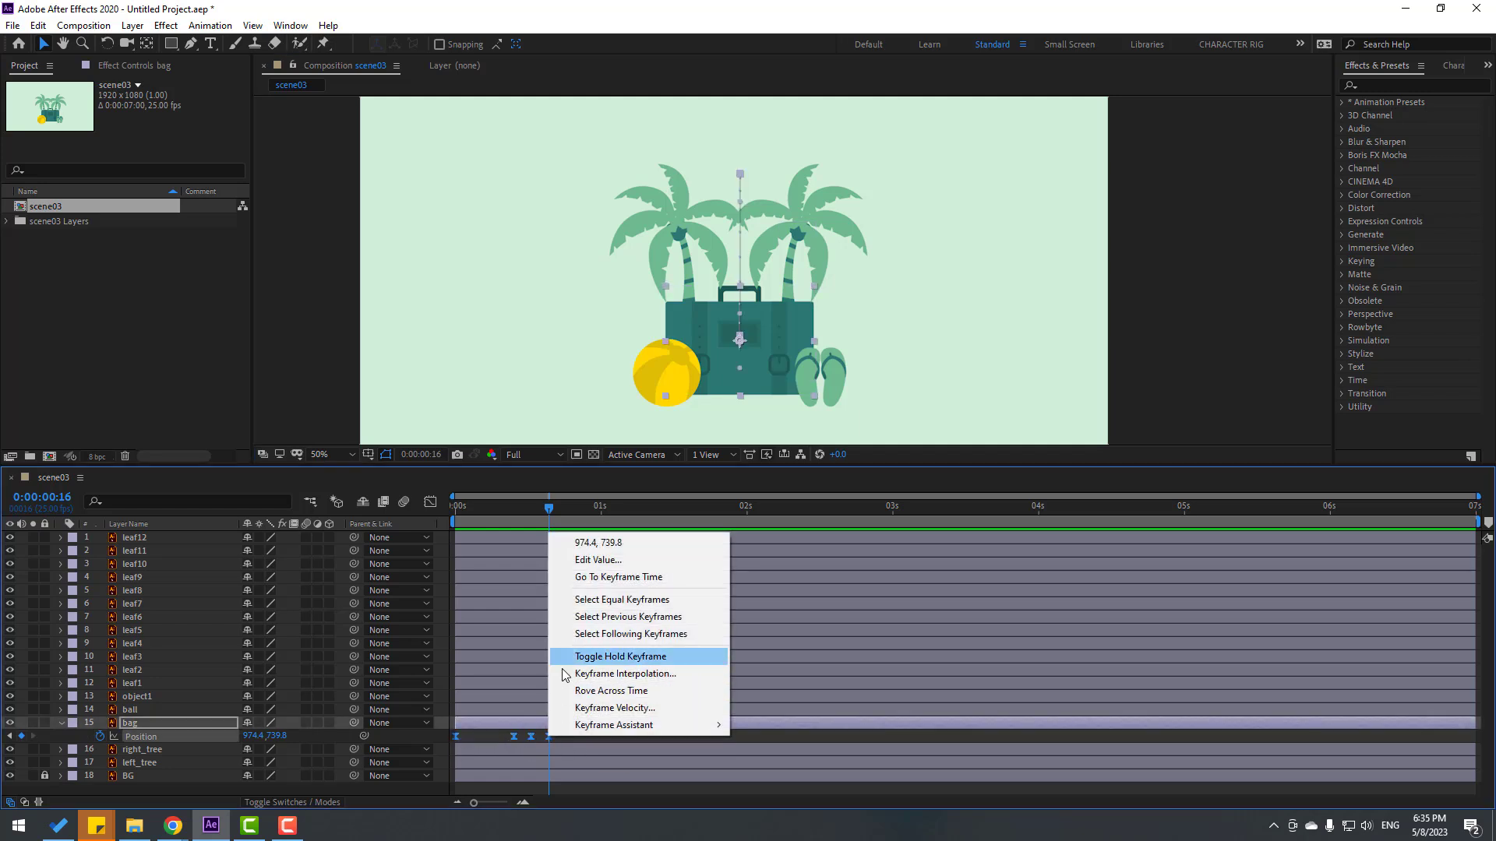
click(623, 674)
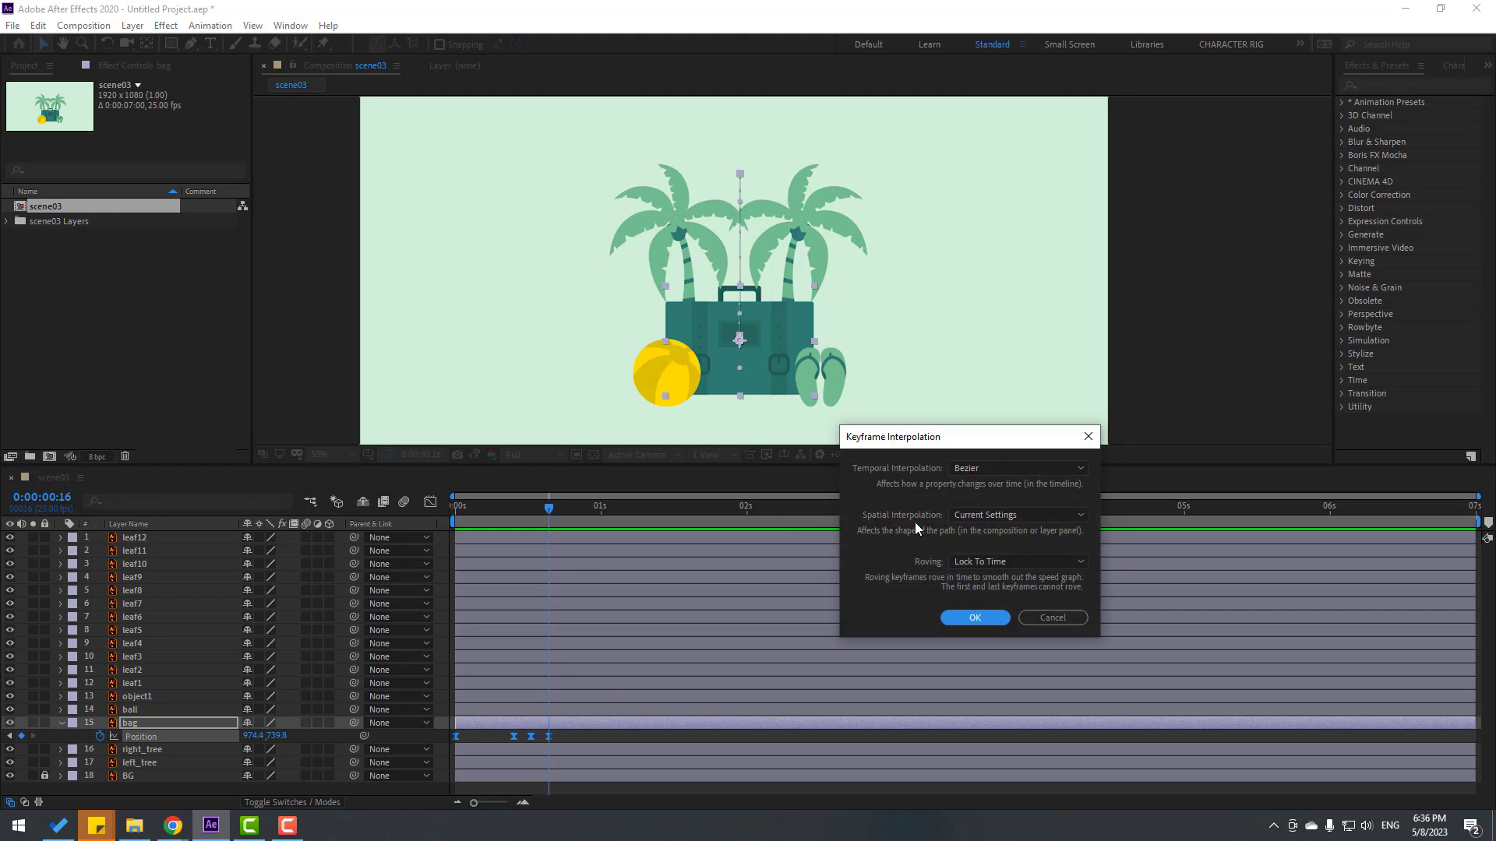
click(975, 515)
click(978, 558)
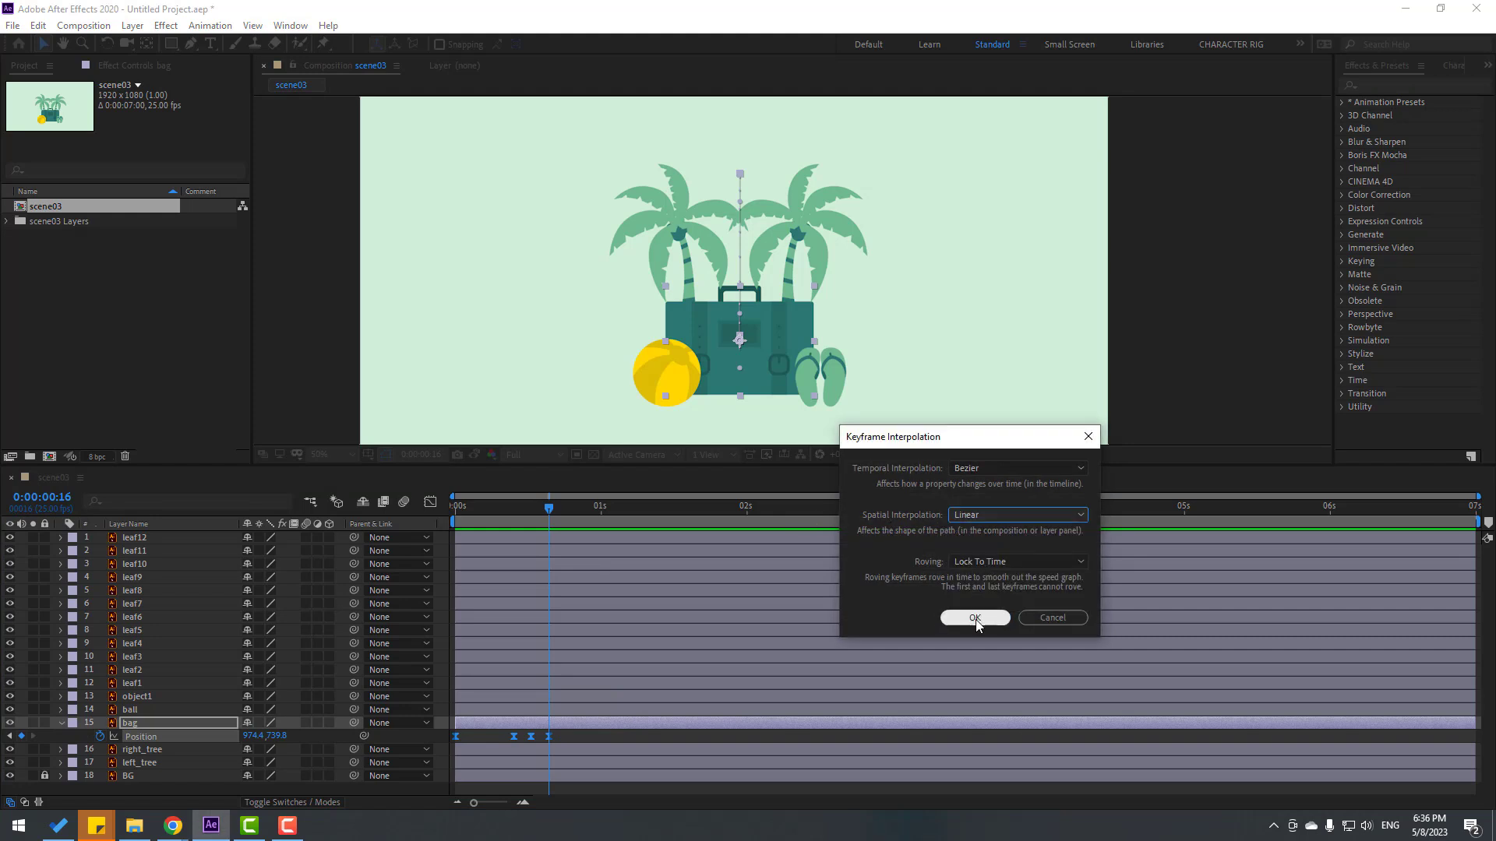
click(976, 618)
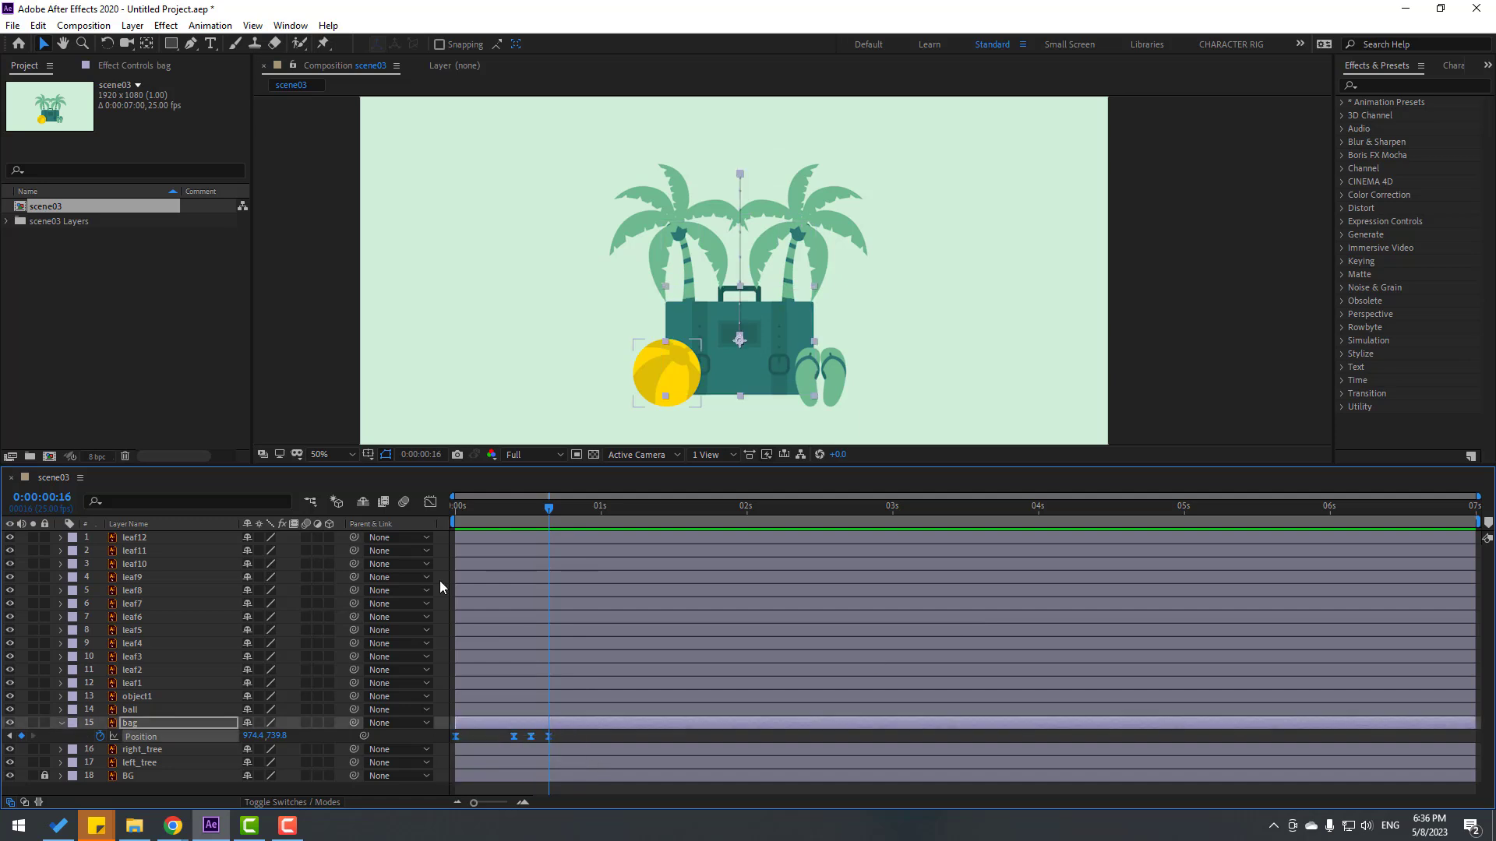
Step: Reshape the bag's position speed curve in the Graph Editor so the fall starts slowly and peaks just before frame 10, and preview it
click(429, 502)
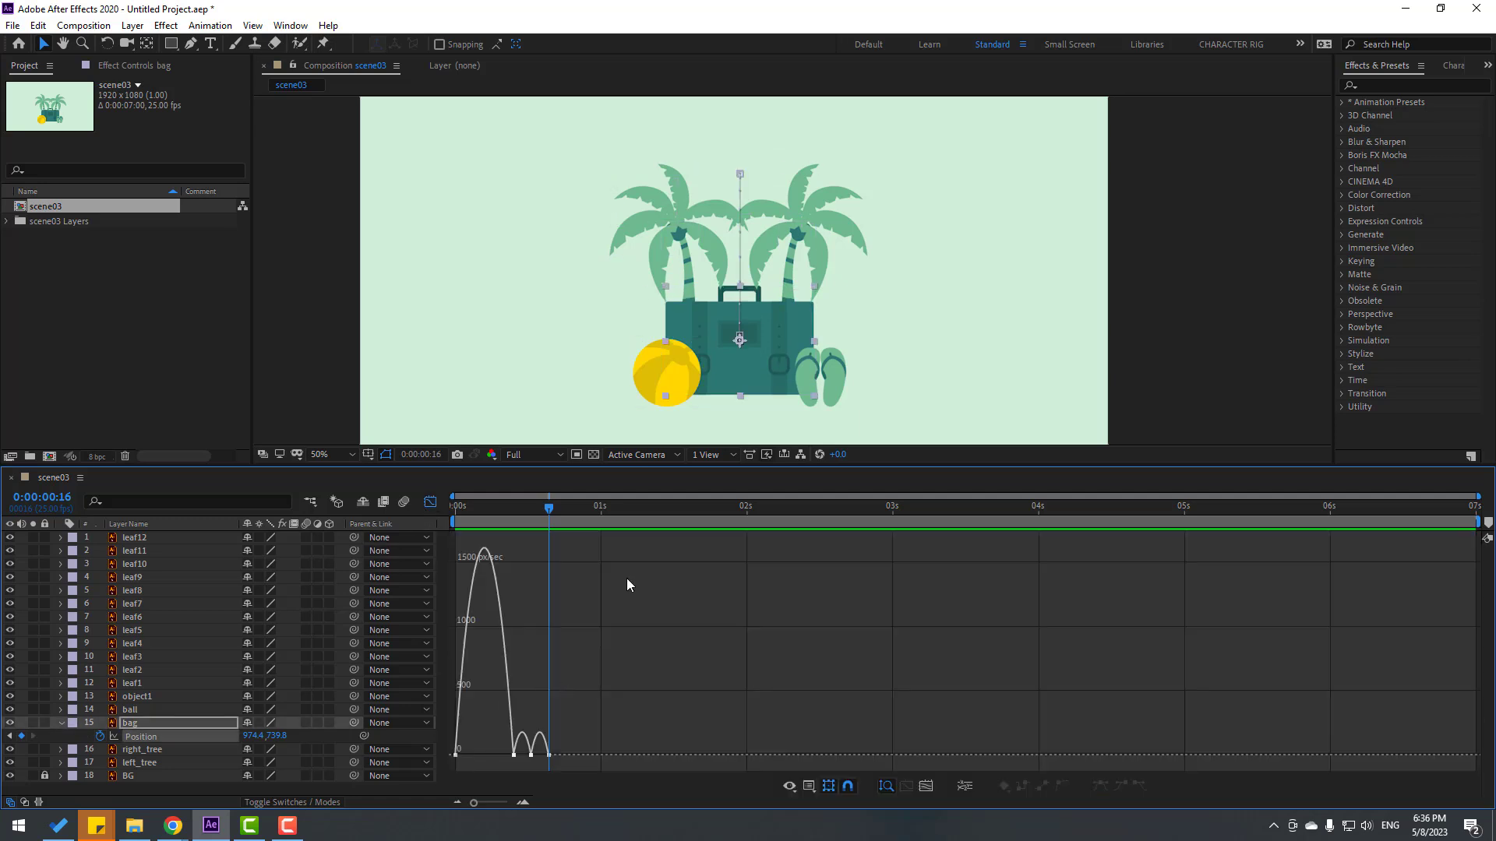
drag(530, 511, 455, 511)
key(equal)
key(equal)
drag(518, 675, 637, 715)
click(455, 755)
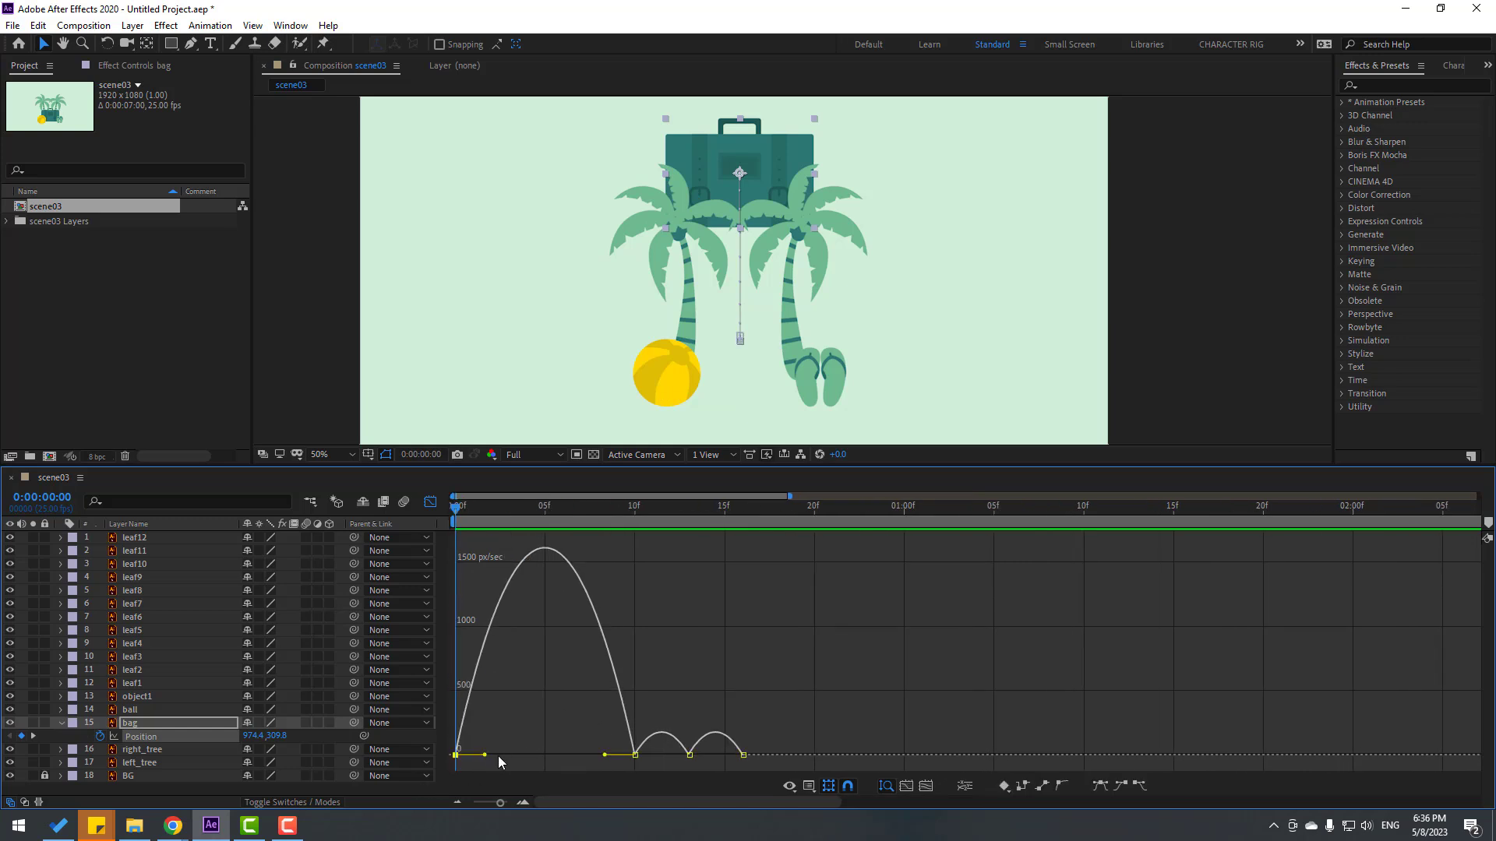
drag(484, 755, 616, 755)
key(space)
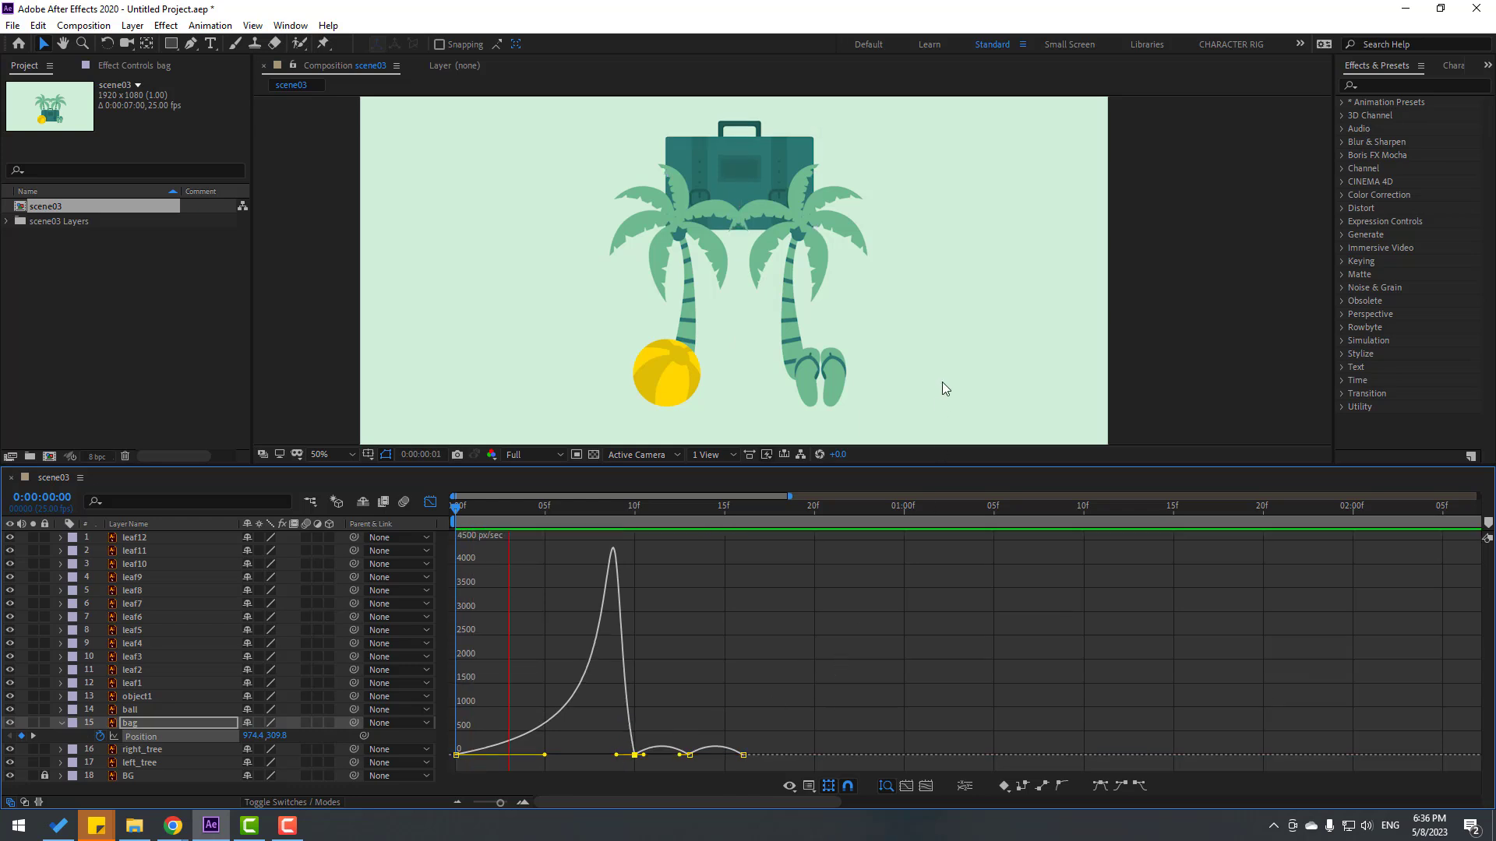
key(space)
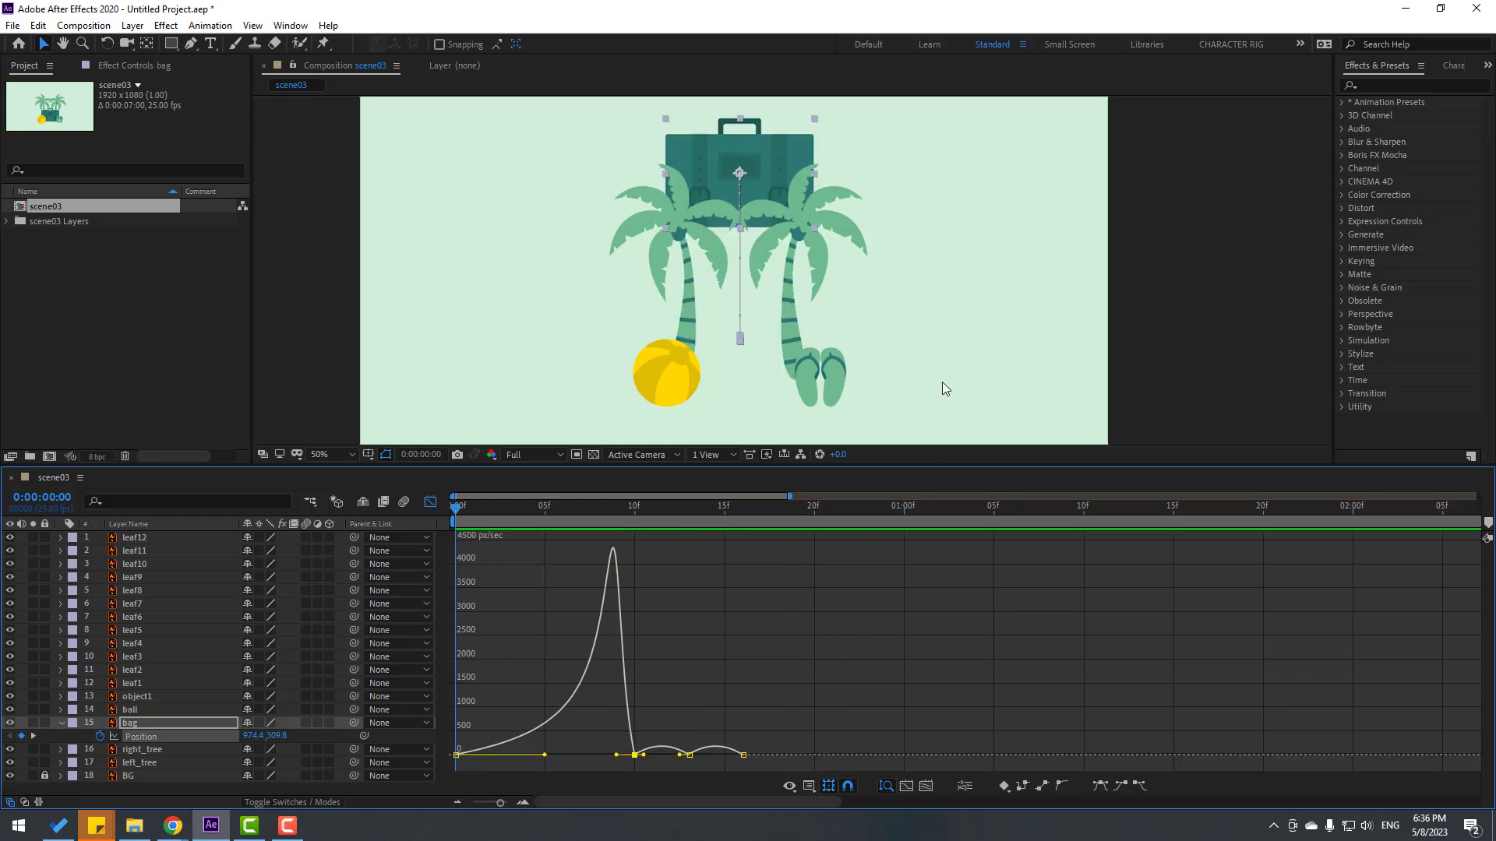
key(space)
click(428, 502)
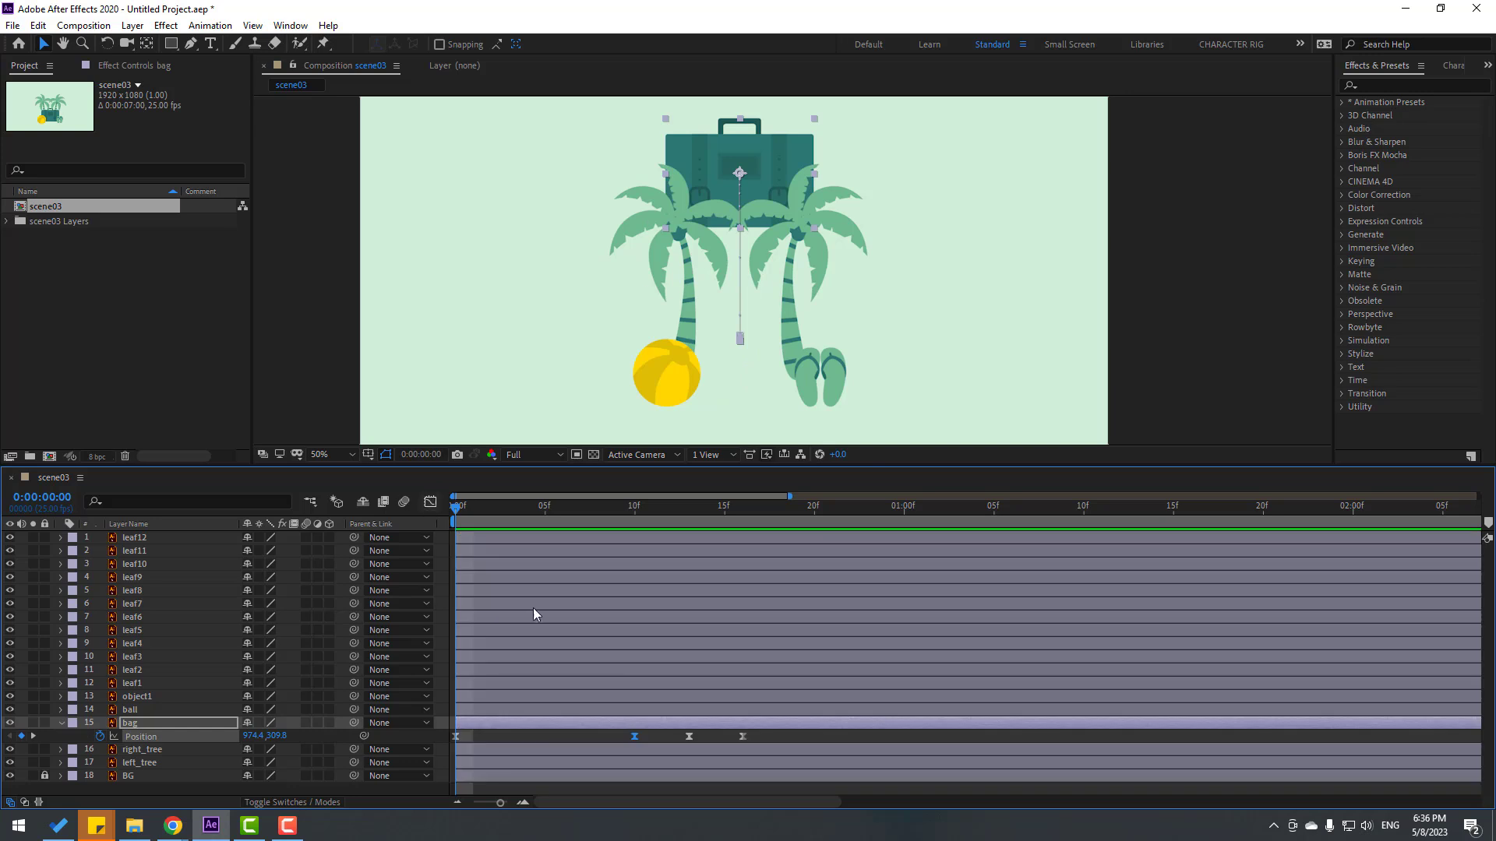
Step: Shift the bag's position keyframes to start at frame 4 and add a 0% scale keyframe at frame 0
drag(768, 760, 534, 737)
key(shift+s)
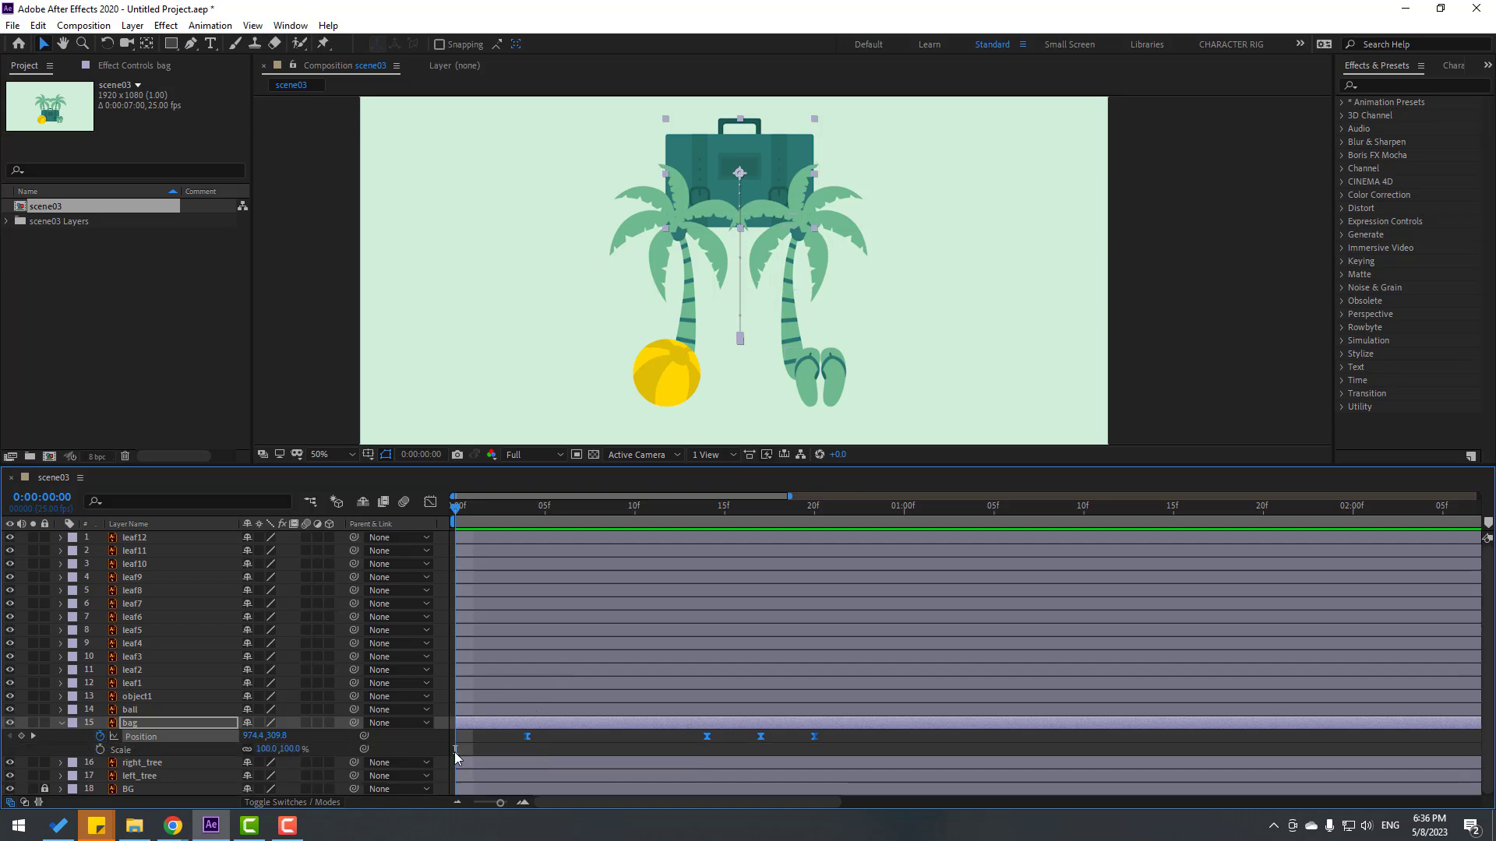
text(0)
key(Return)
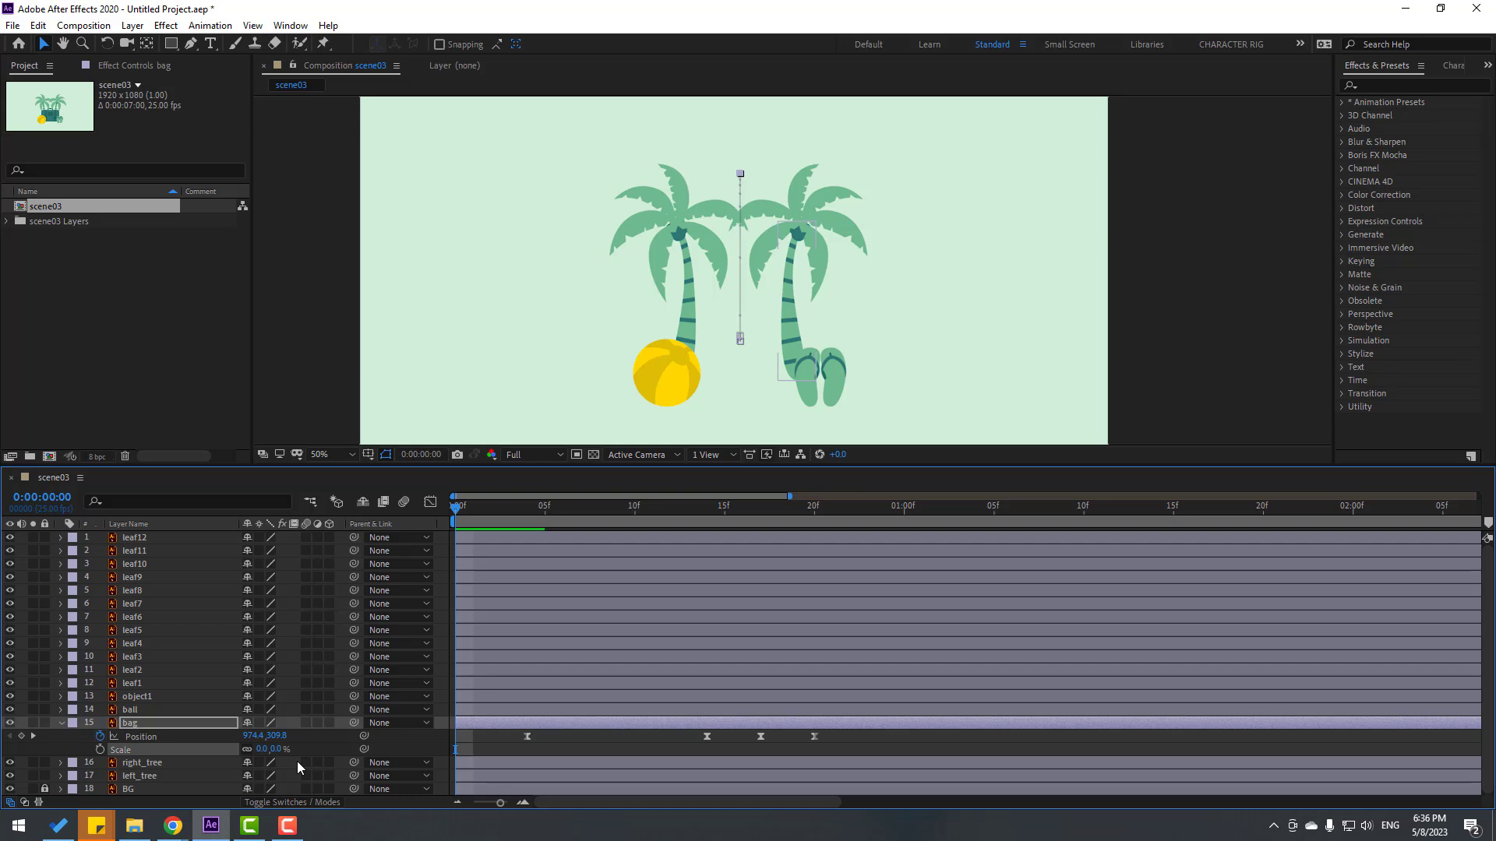
click(100, 750)
Step: Set the bag's scale to 100% at frame 5
drag(461, 517, 538, 518)
click(263, 752)
text(100)
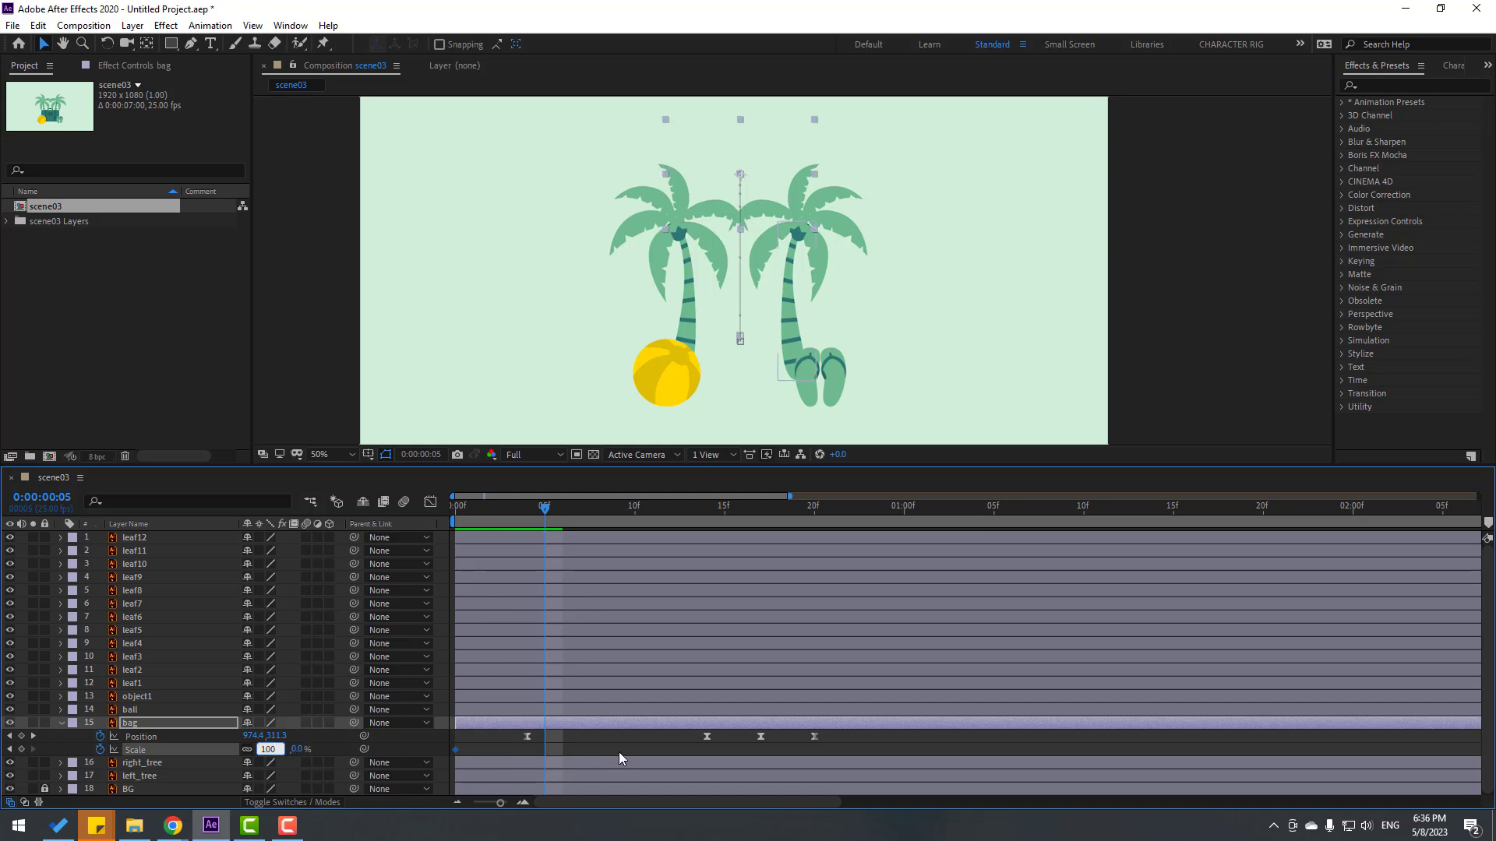
key(Return)
Step: Apply Easy Ease to both of the bag's scale keyframes and preview the animation
drag(559, 750, 455, 757)
right_click(457, 750)
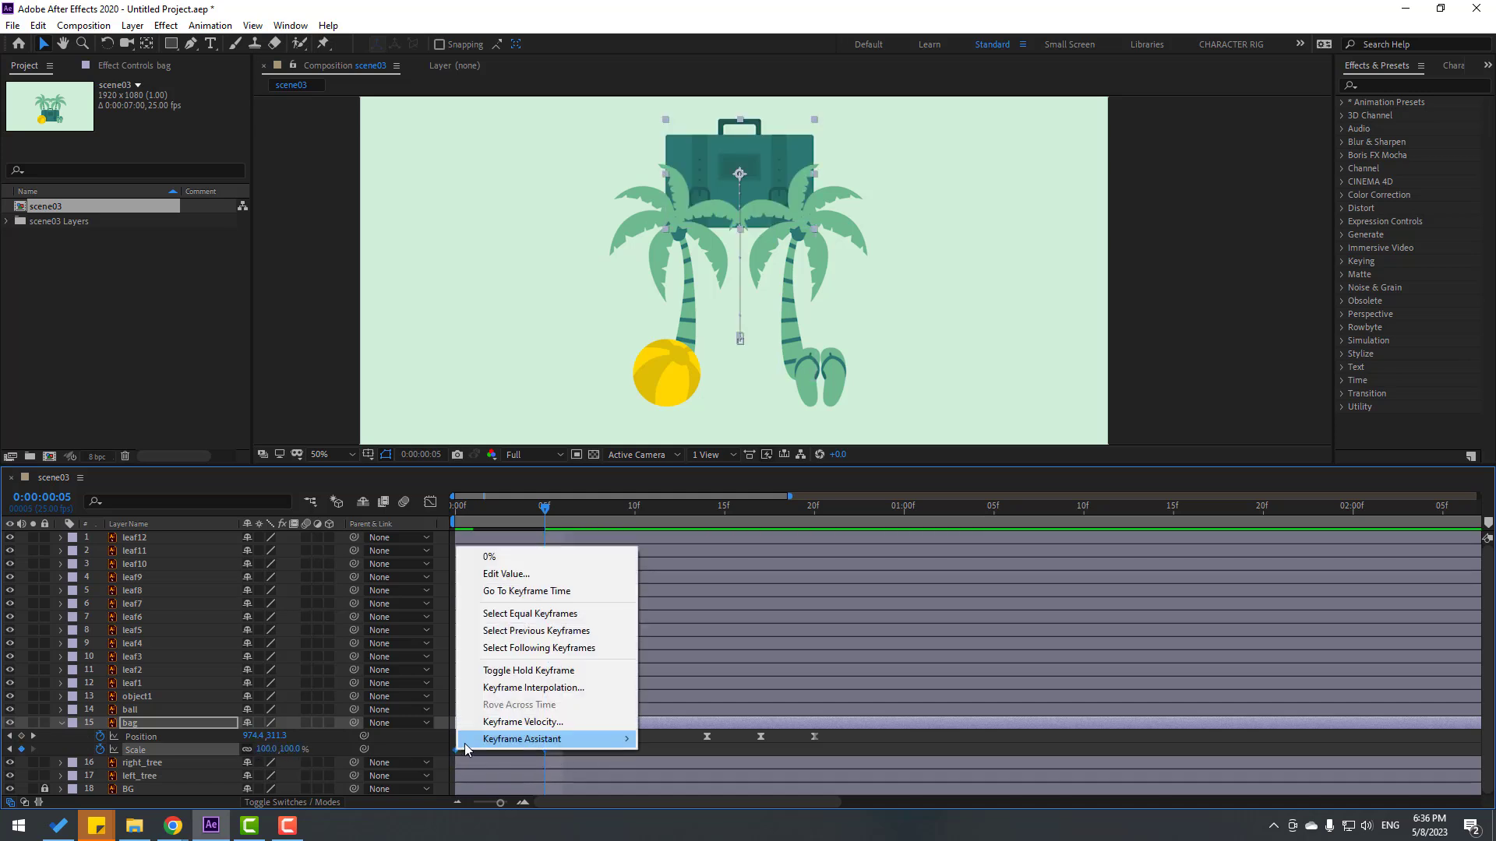
mouse_move(593, 738)
click(709, 645)
key(space)
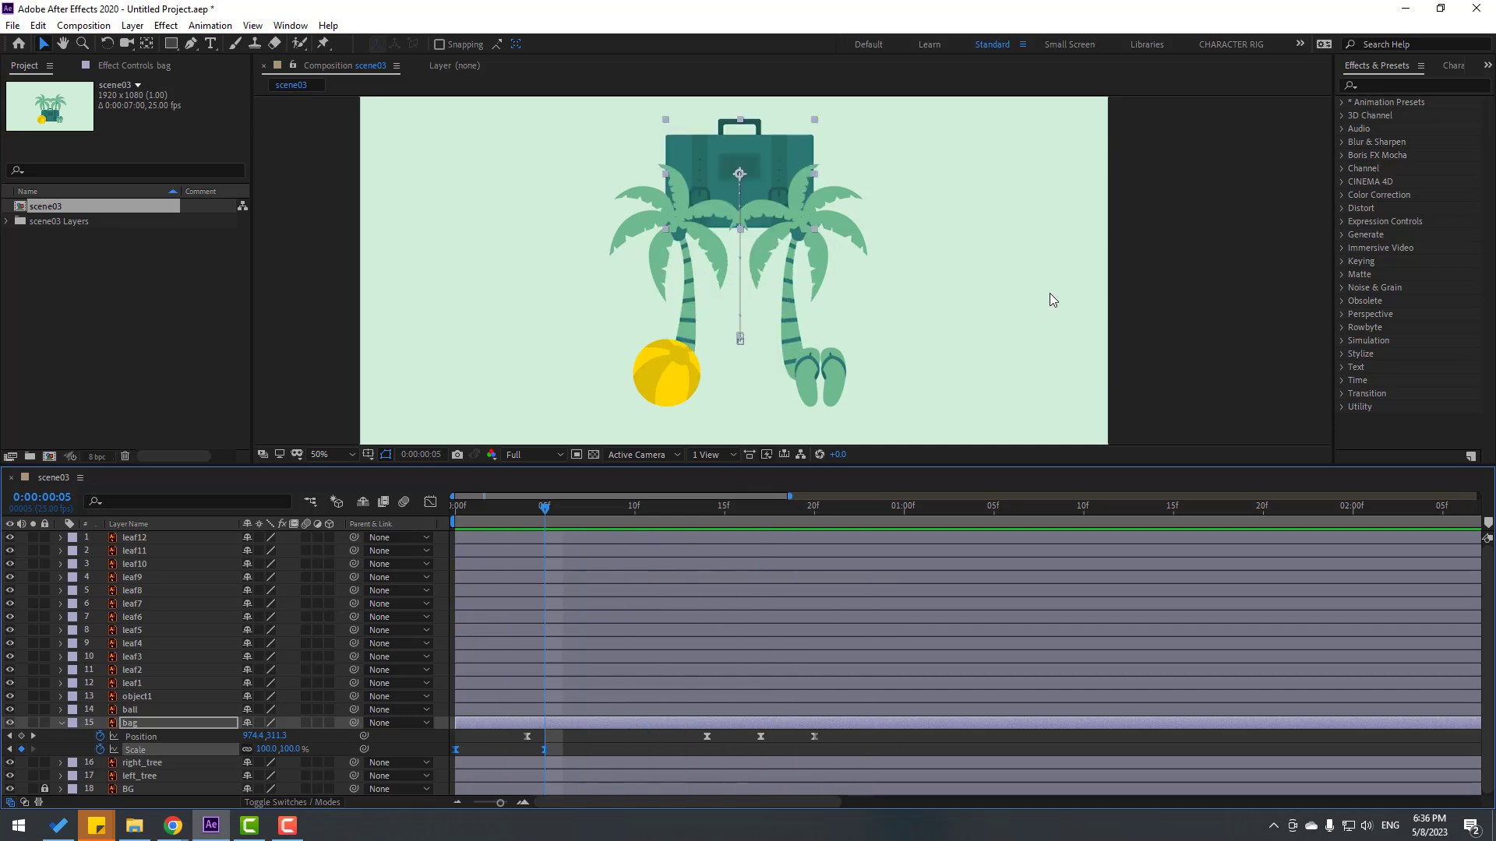
key(space)
Step: Add a rotation keyframe to the bag layer at frame 0 with a value of -10°
drag(548, 512, 281, 580)
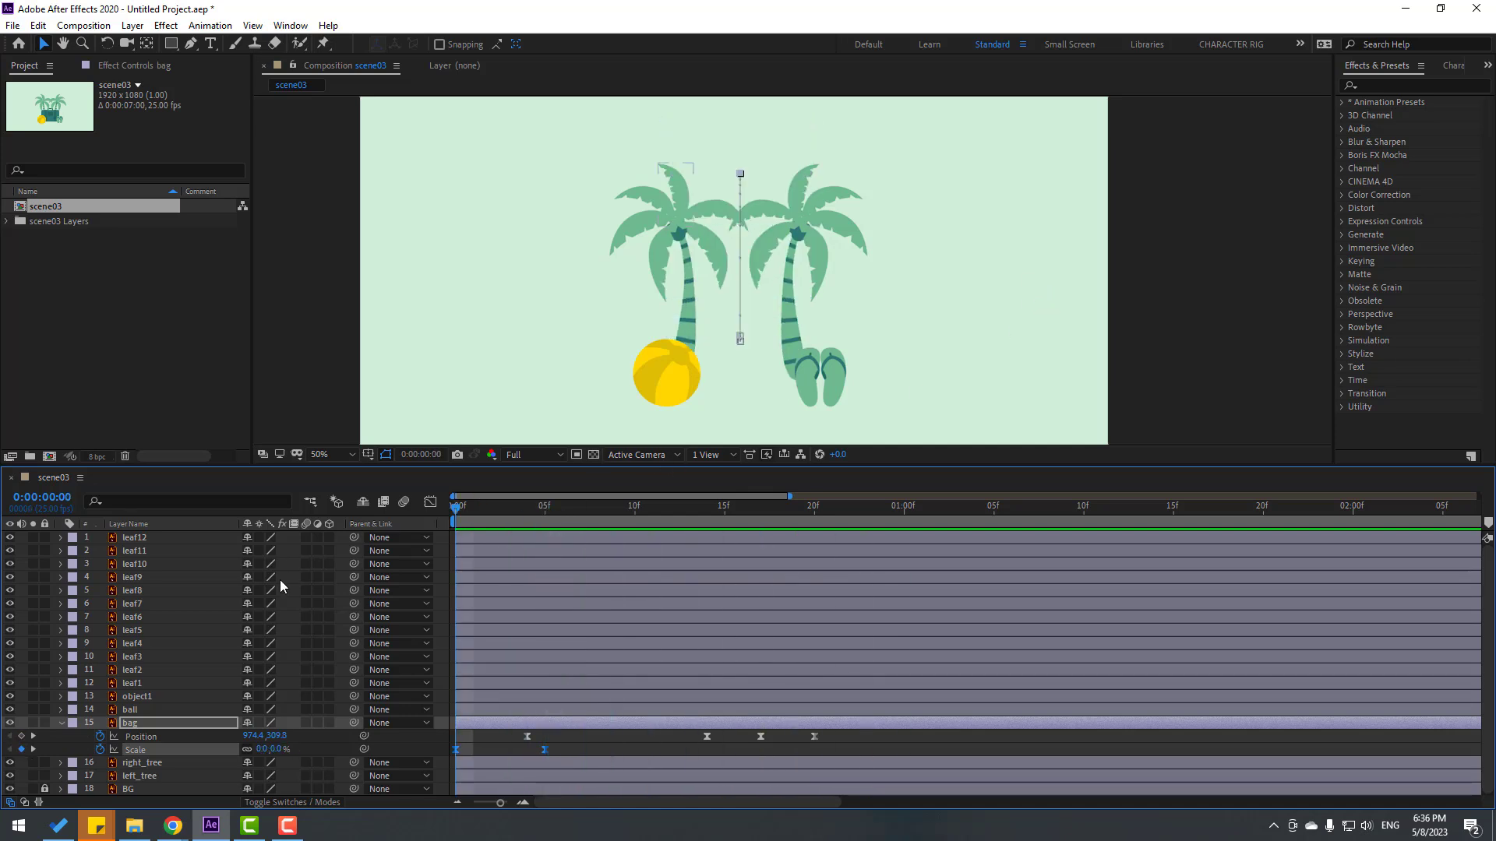
click(129, 724)
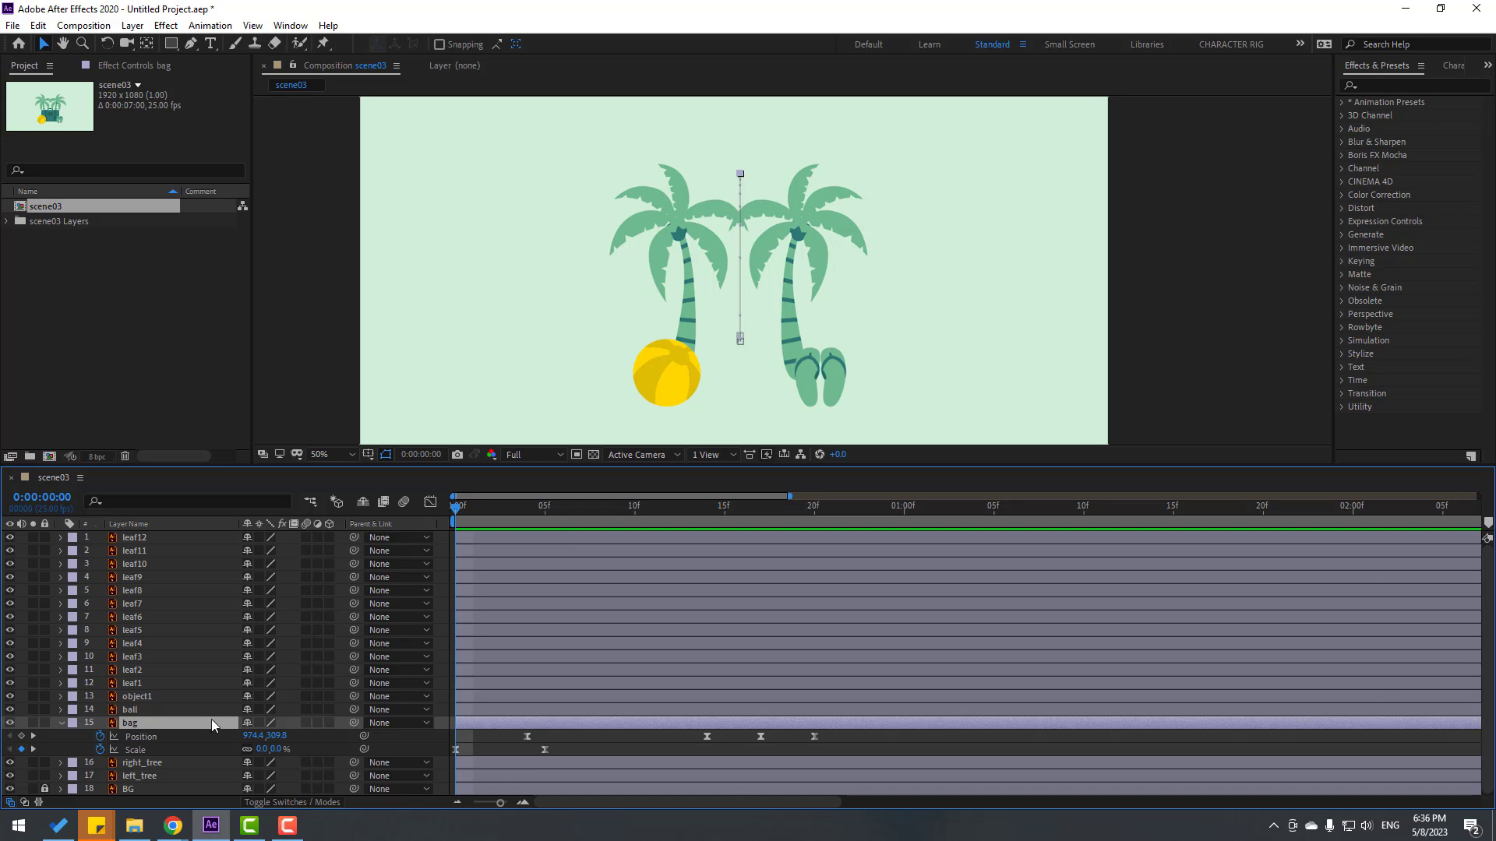
key(shift+r)
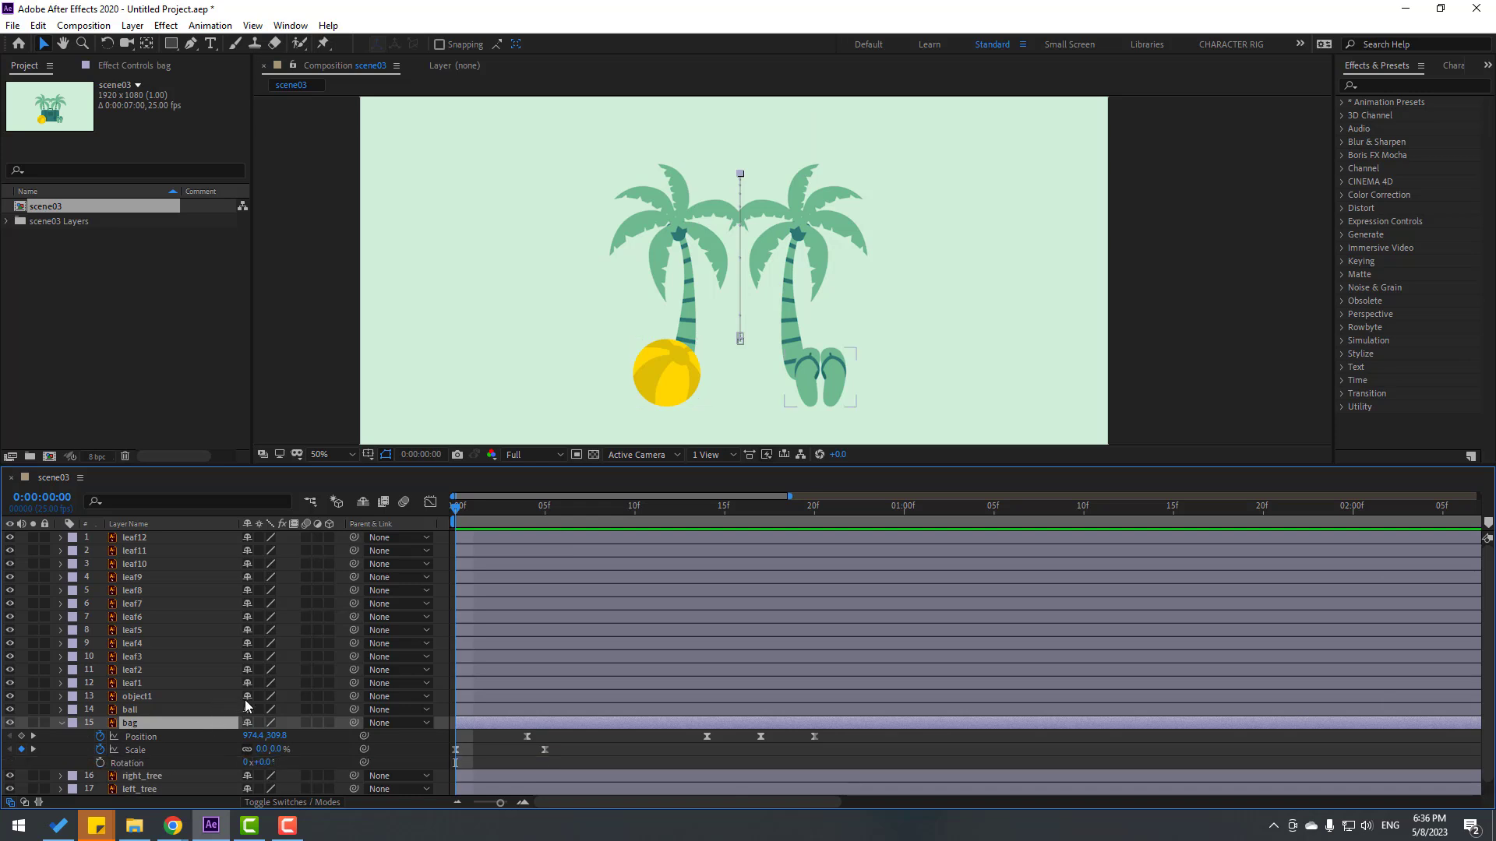
click(99, 763)
click(266, 762)
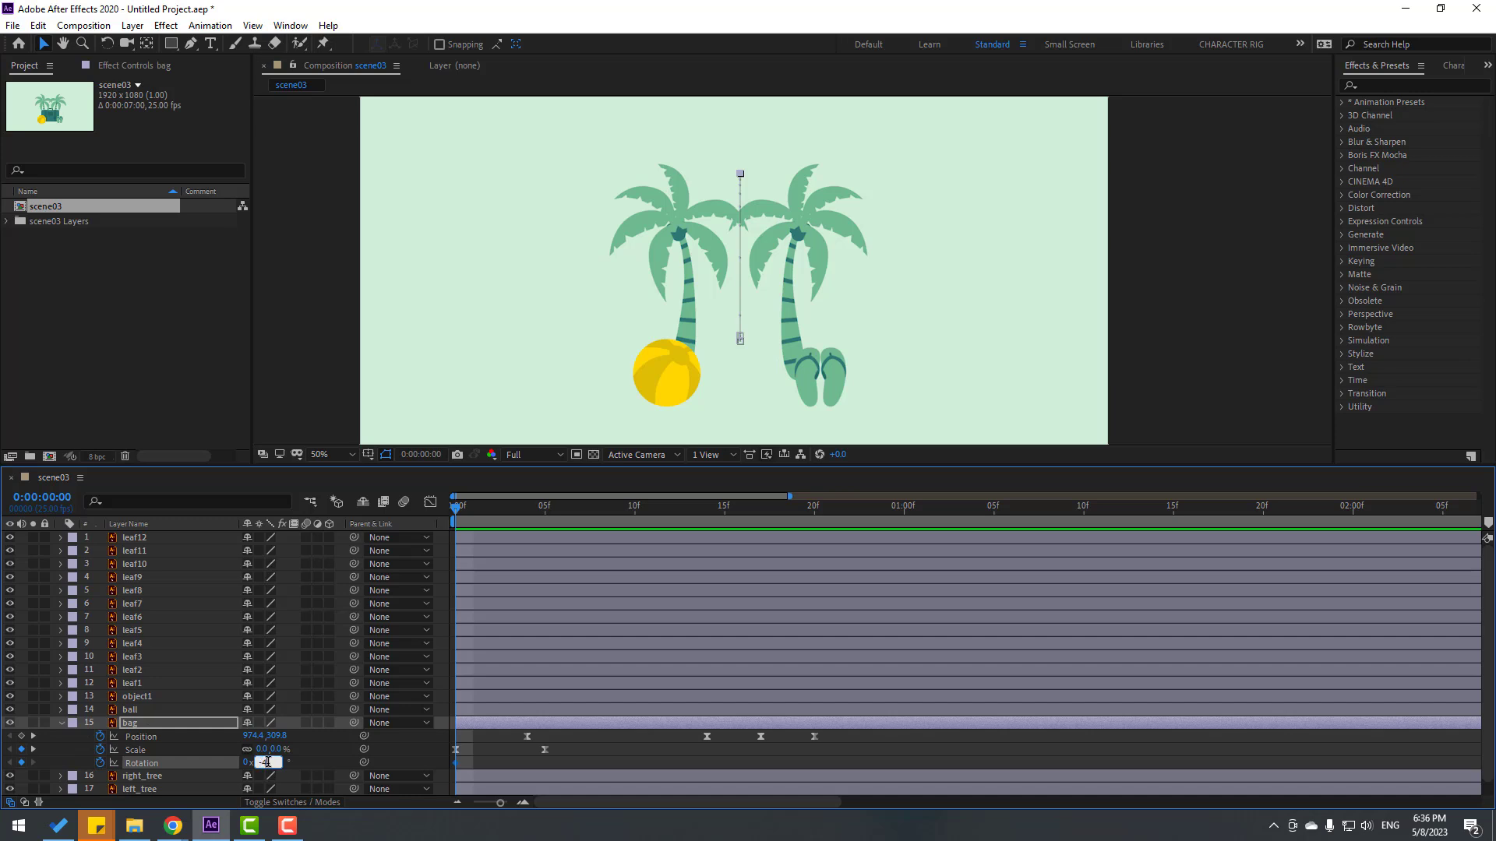
text(-4)
key(Return)
drag(468, 517, 420, 537)
click(264, 764)
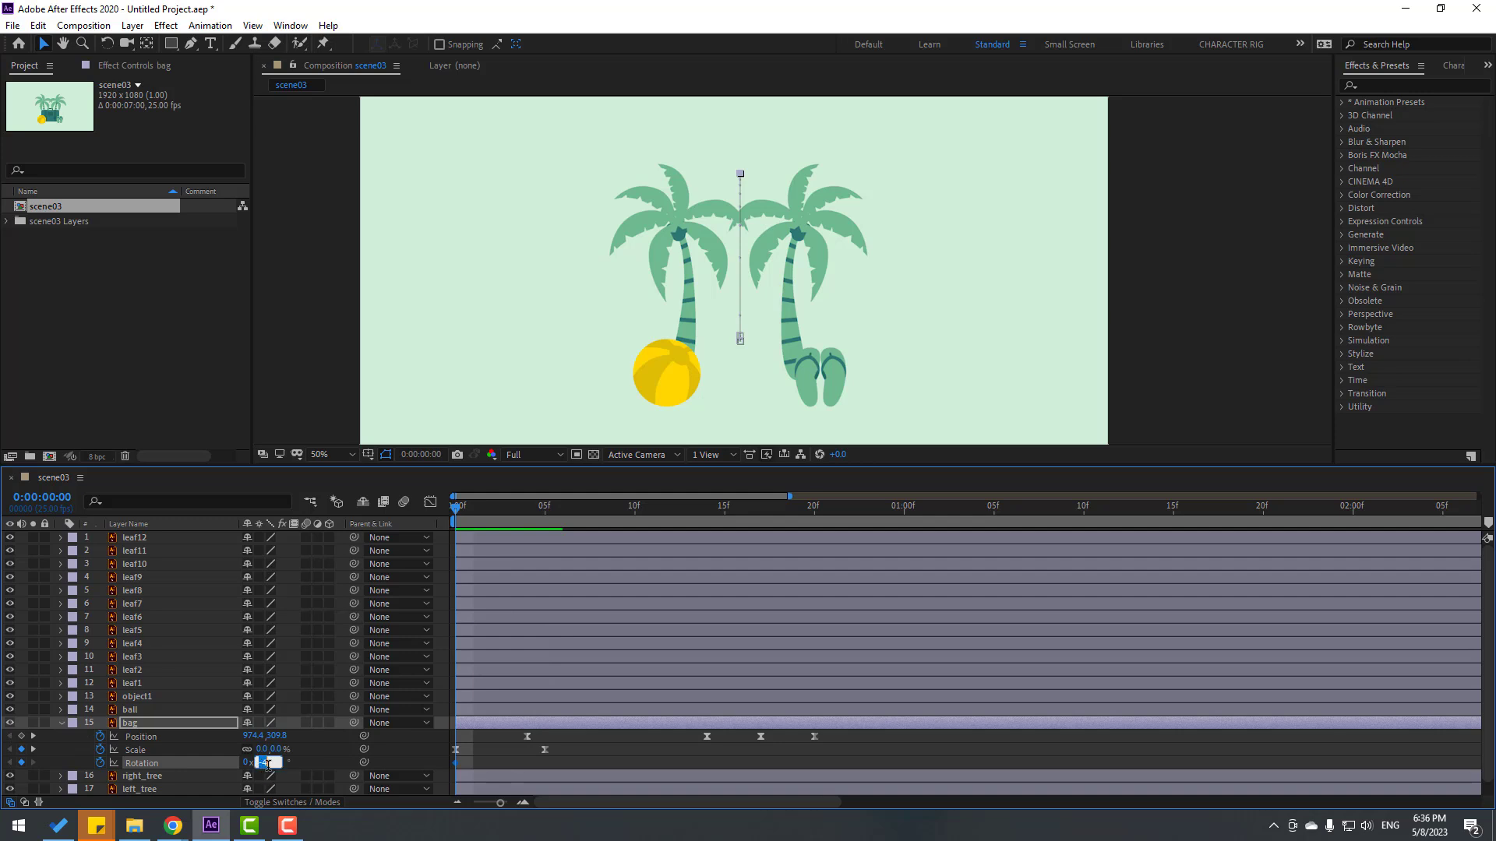
text(-10)
key(Return)
Step: Set the bag's rotation to 5° at frame 5
drag(478, 511, 689, 522)
click(266, 764)
text(5)
key(Return)
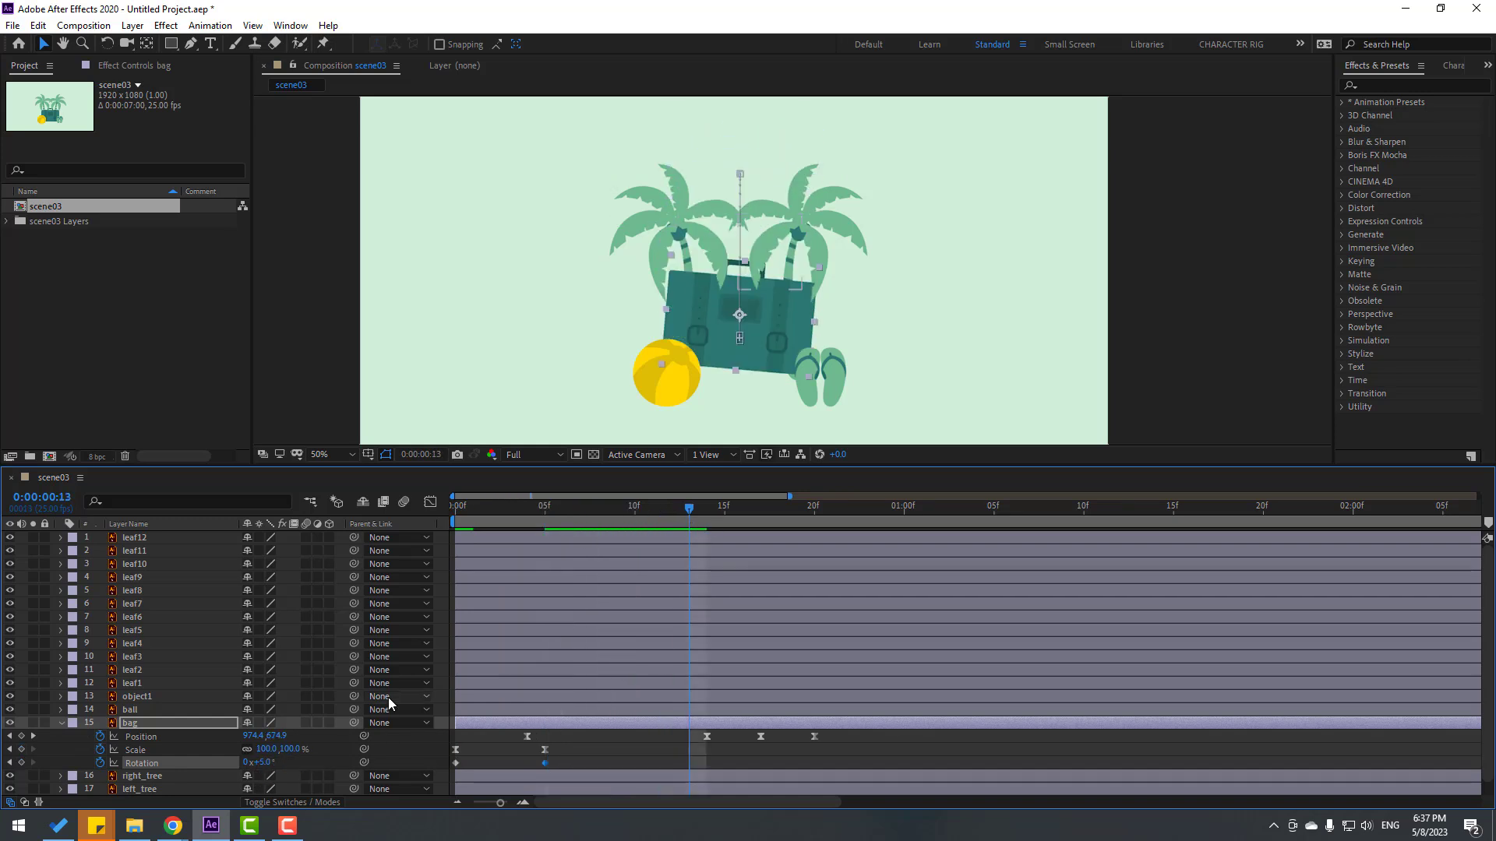
Step: Set the bag's rotation to -2.5° at frame 14 and advance the current time to frame 17
key(Page_Down)
click(267, 765)
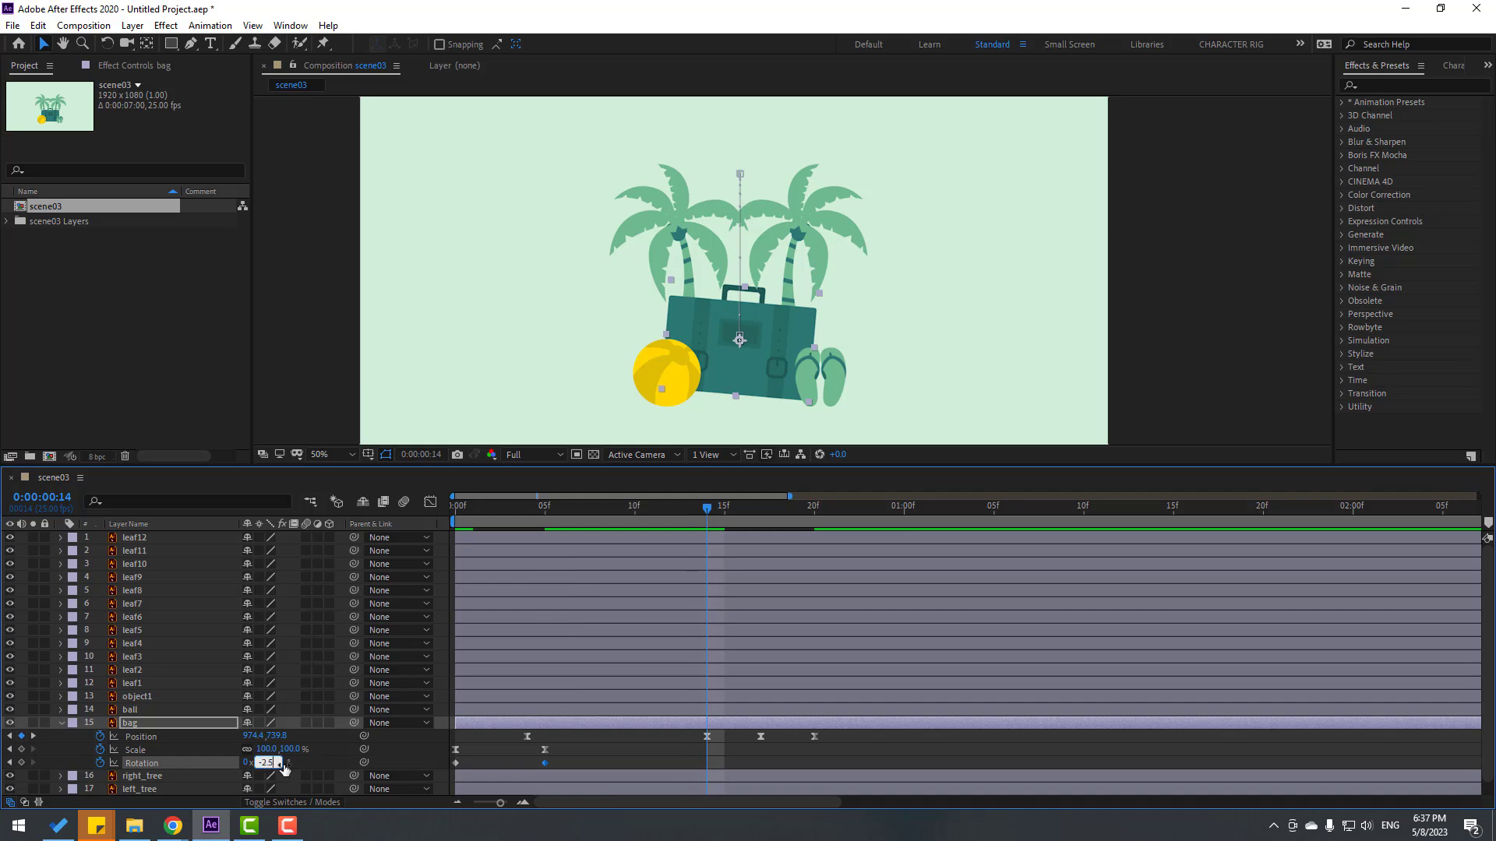
text(-2.5)
key(Return)
drag(717, 511, 762, 511)
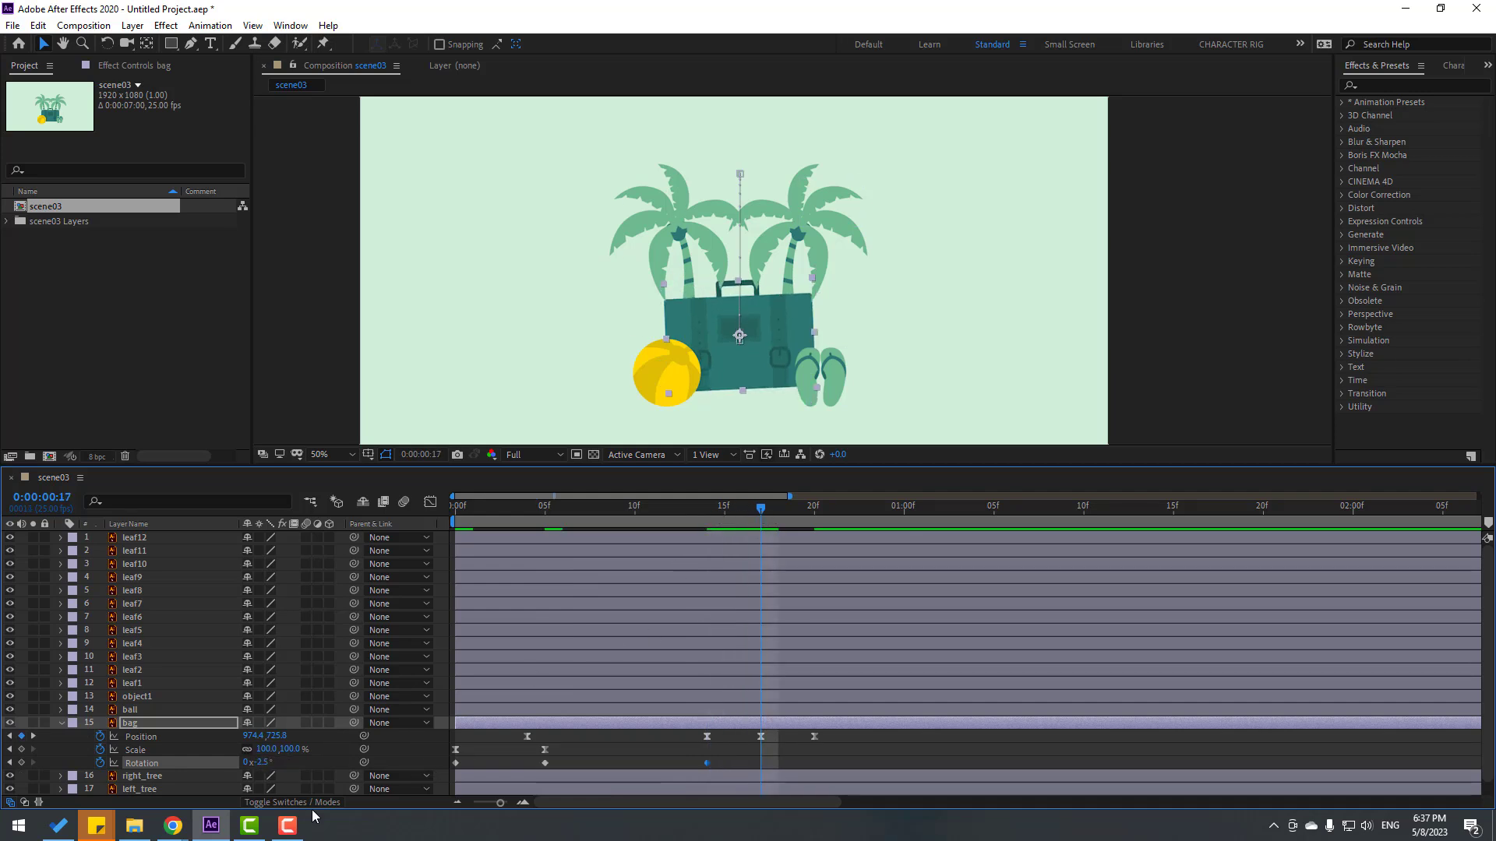
Step: Set the bag's rotation to 1° at frame 17 and to 0° at frame 20
click(263, 764)
text(1)
key(Return)
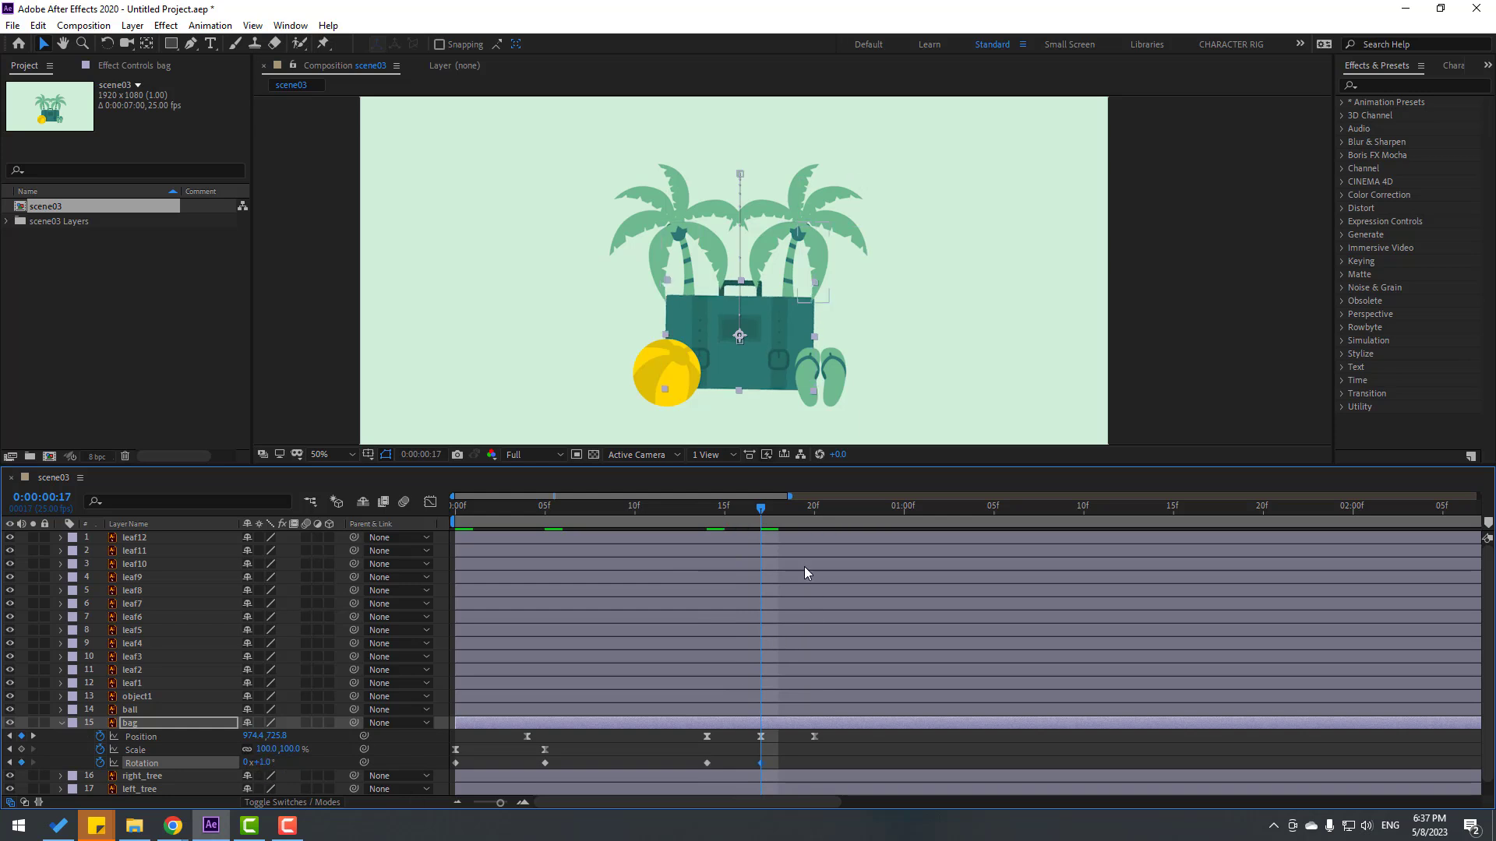
drag(769, 510, 814, 510)
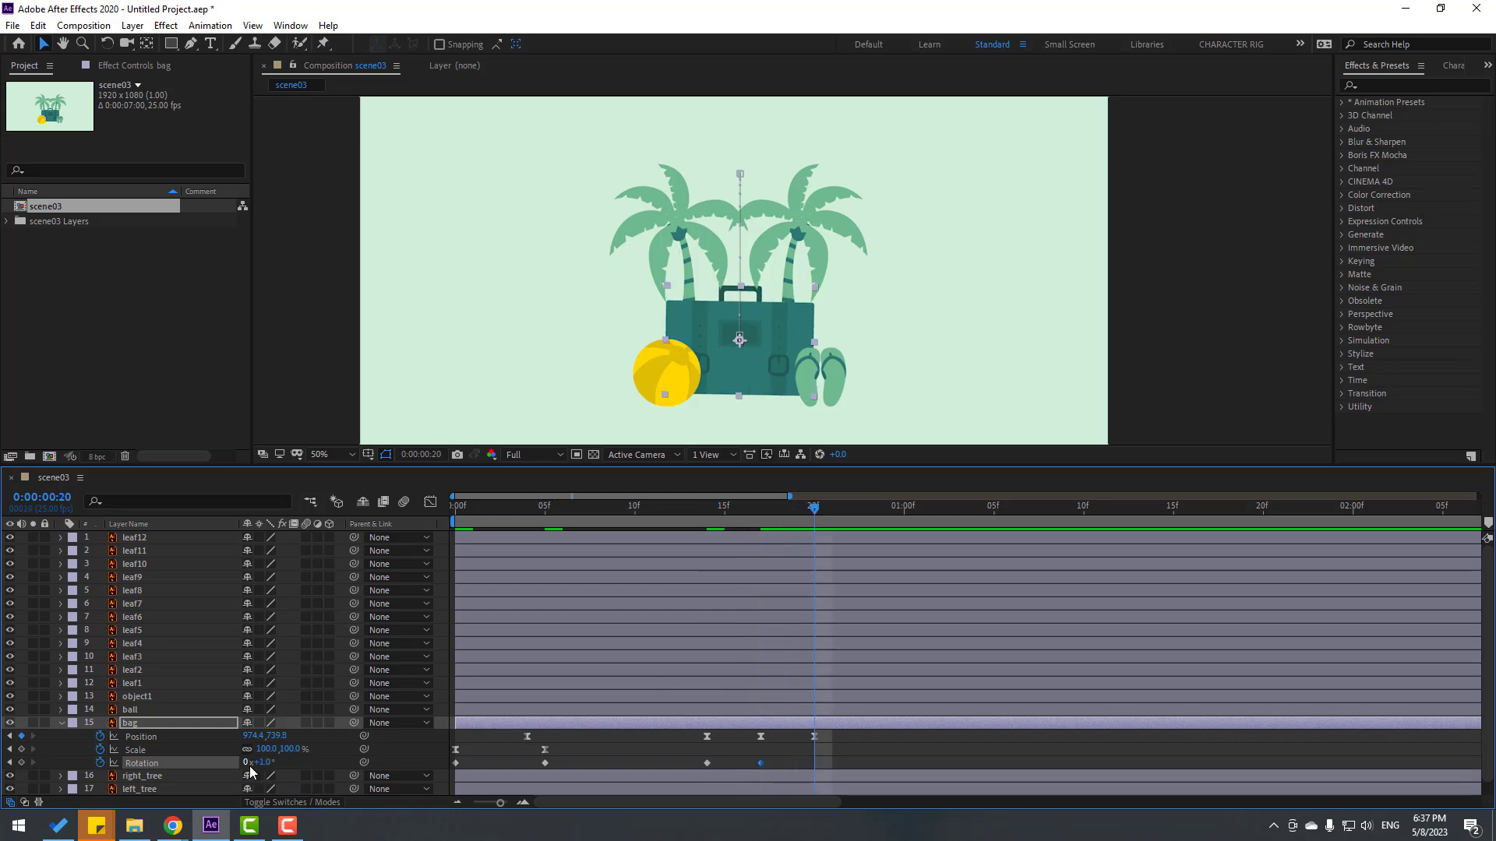
click(263, 764)
text(0)
key(Return)
Step: Apply Easy Ease to all of the bag's rotation keyframes and preview the animation
click(897, 766)
drag(862, 767, 477, 764)
right_click(456, 763)
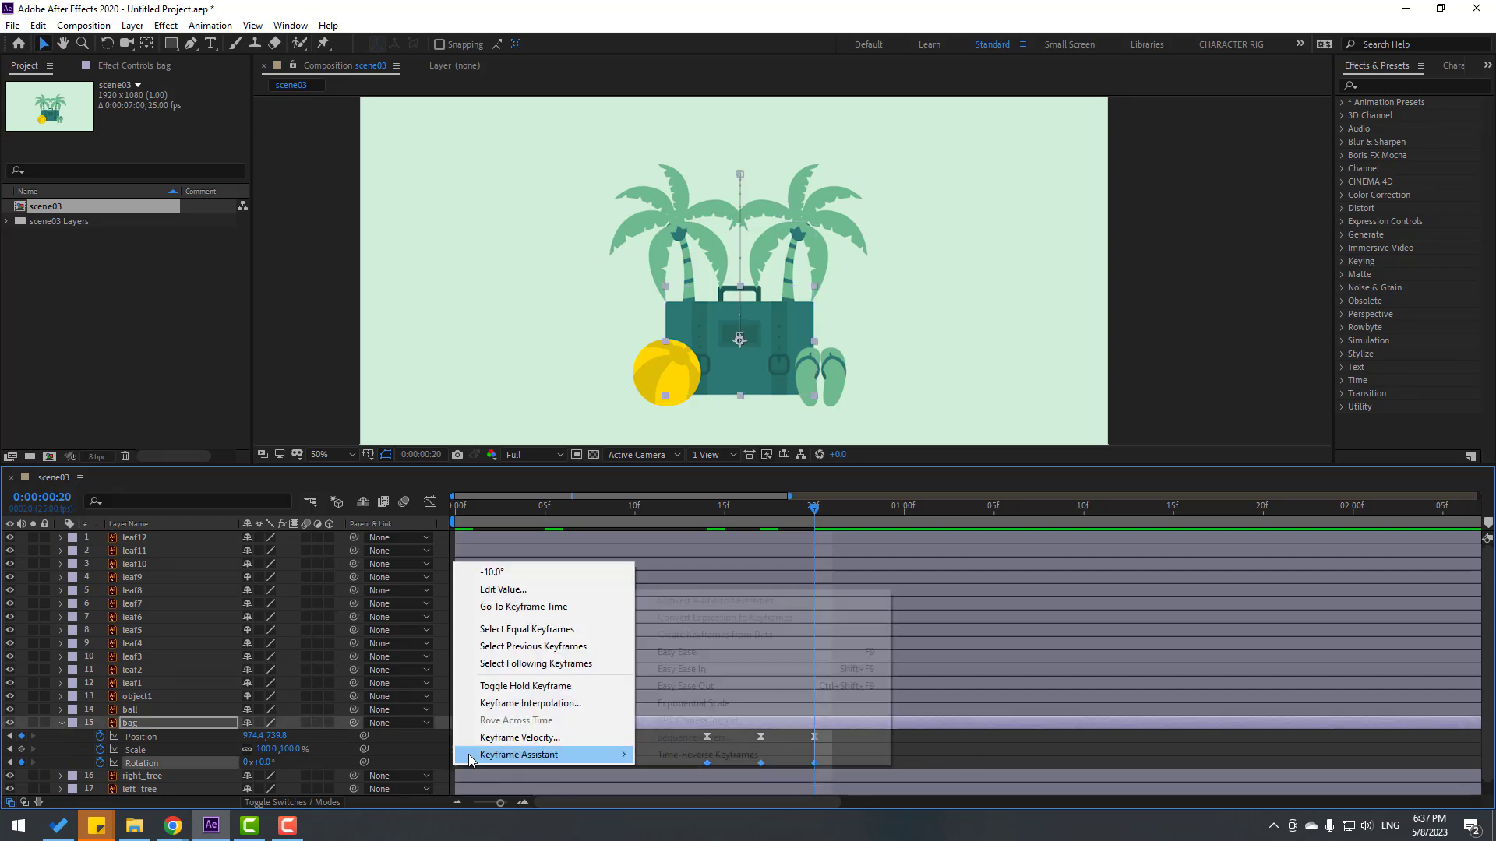
mouse_move(501, 755)
click(729, 651)
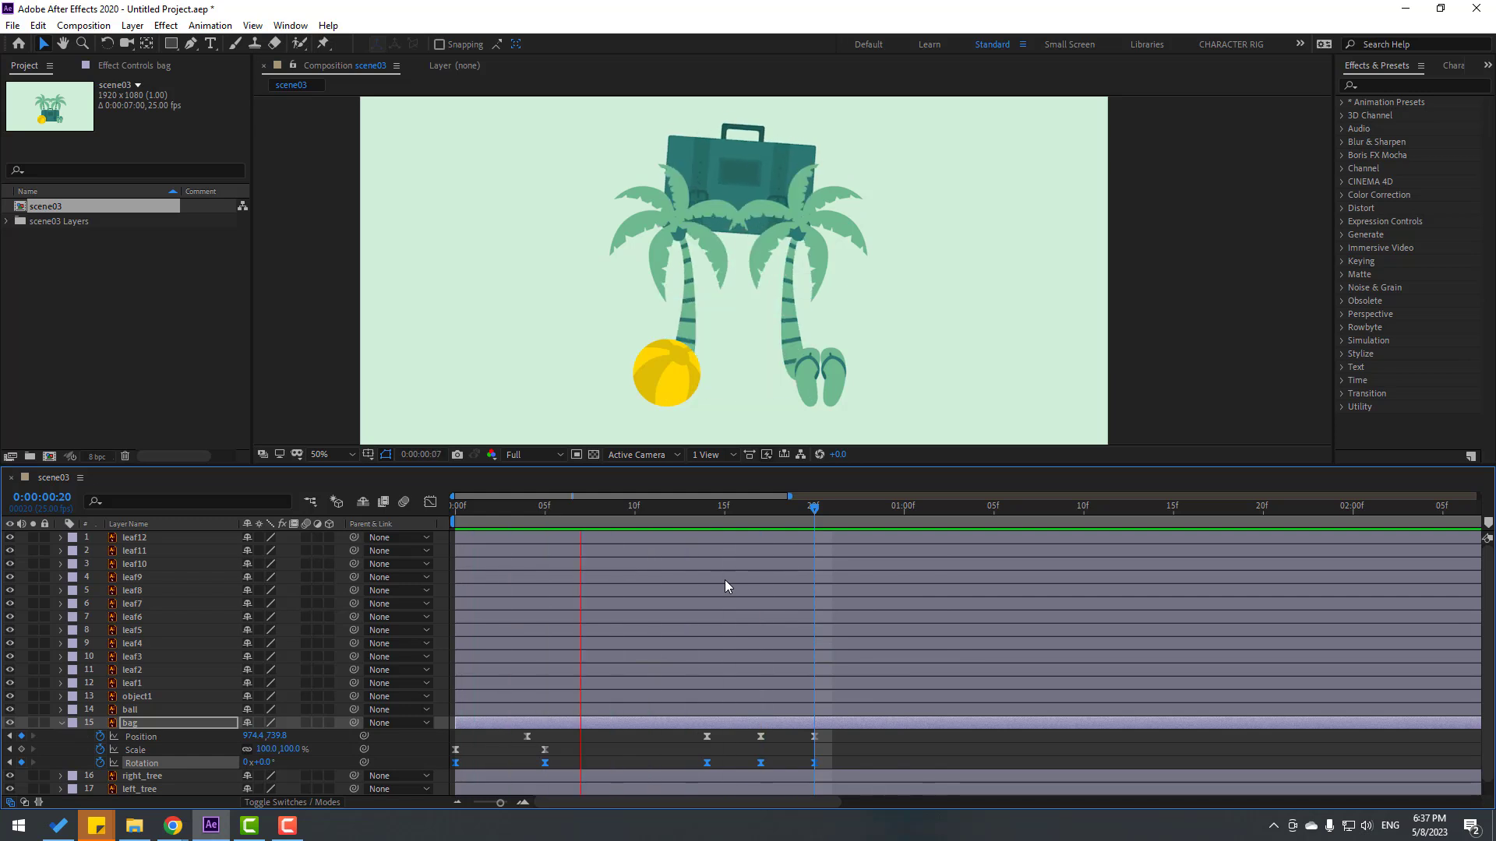
key(space)
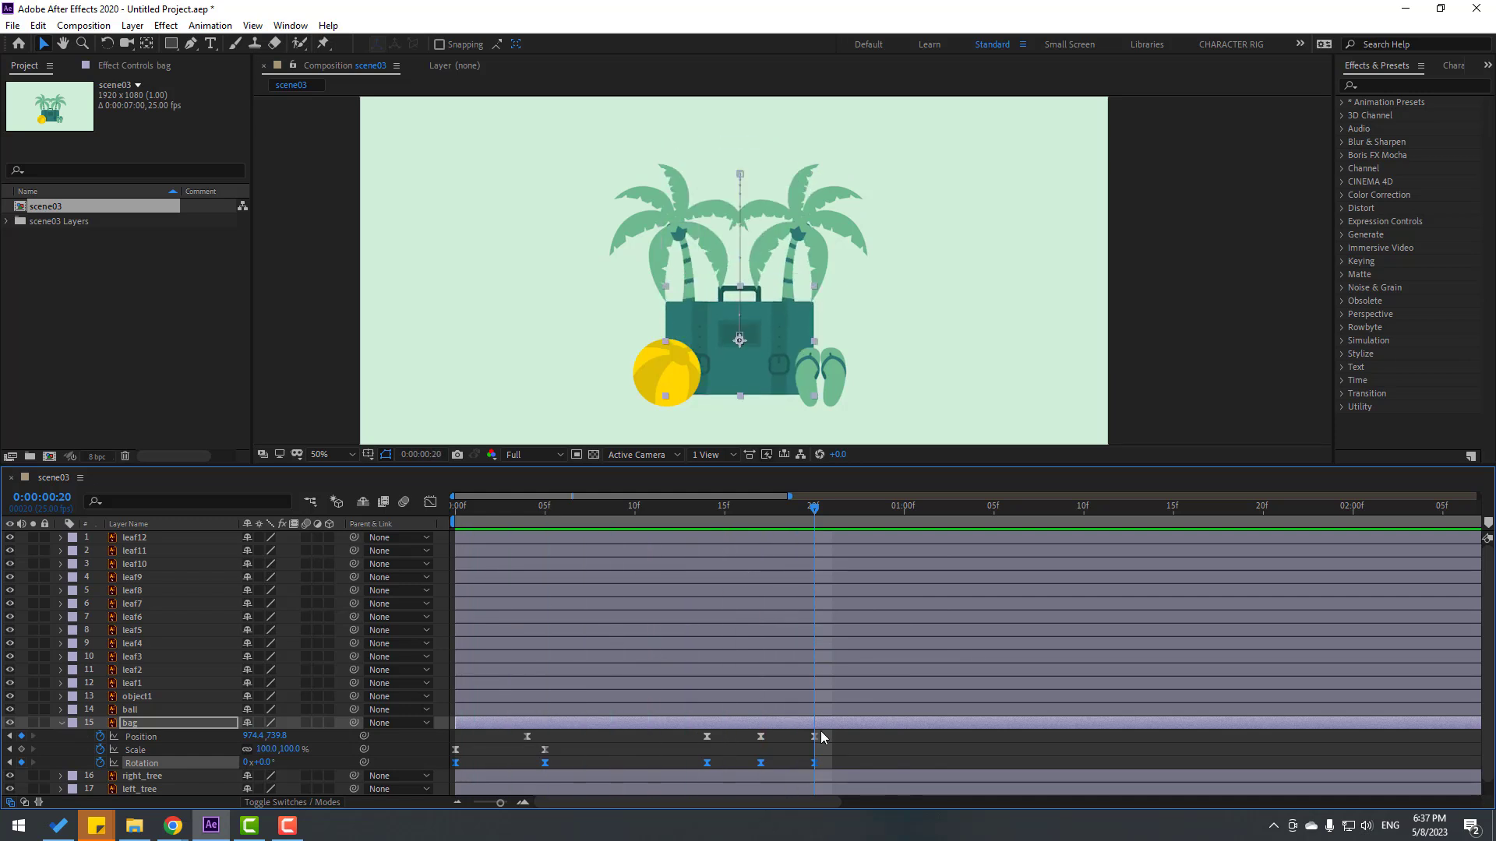
Step: Copy all of the bag's position, scale and rotation keyframes, paste them onto the ball layer at frame 0 and preview
drag(835, 732, 456, 789)
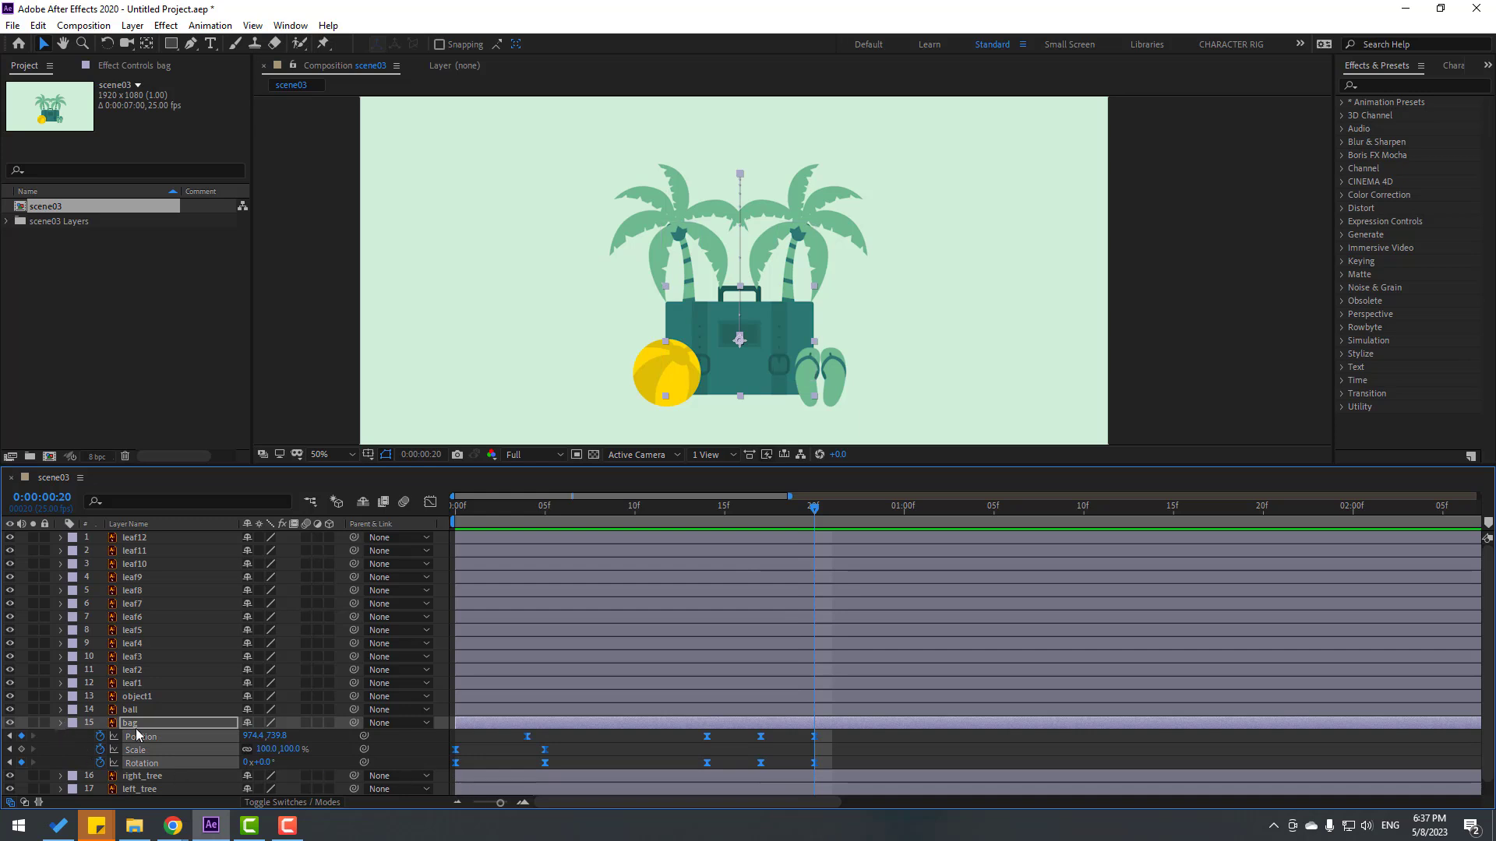
click(61, 725)
drag(777, 512, 456, 510)
key(minus)
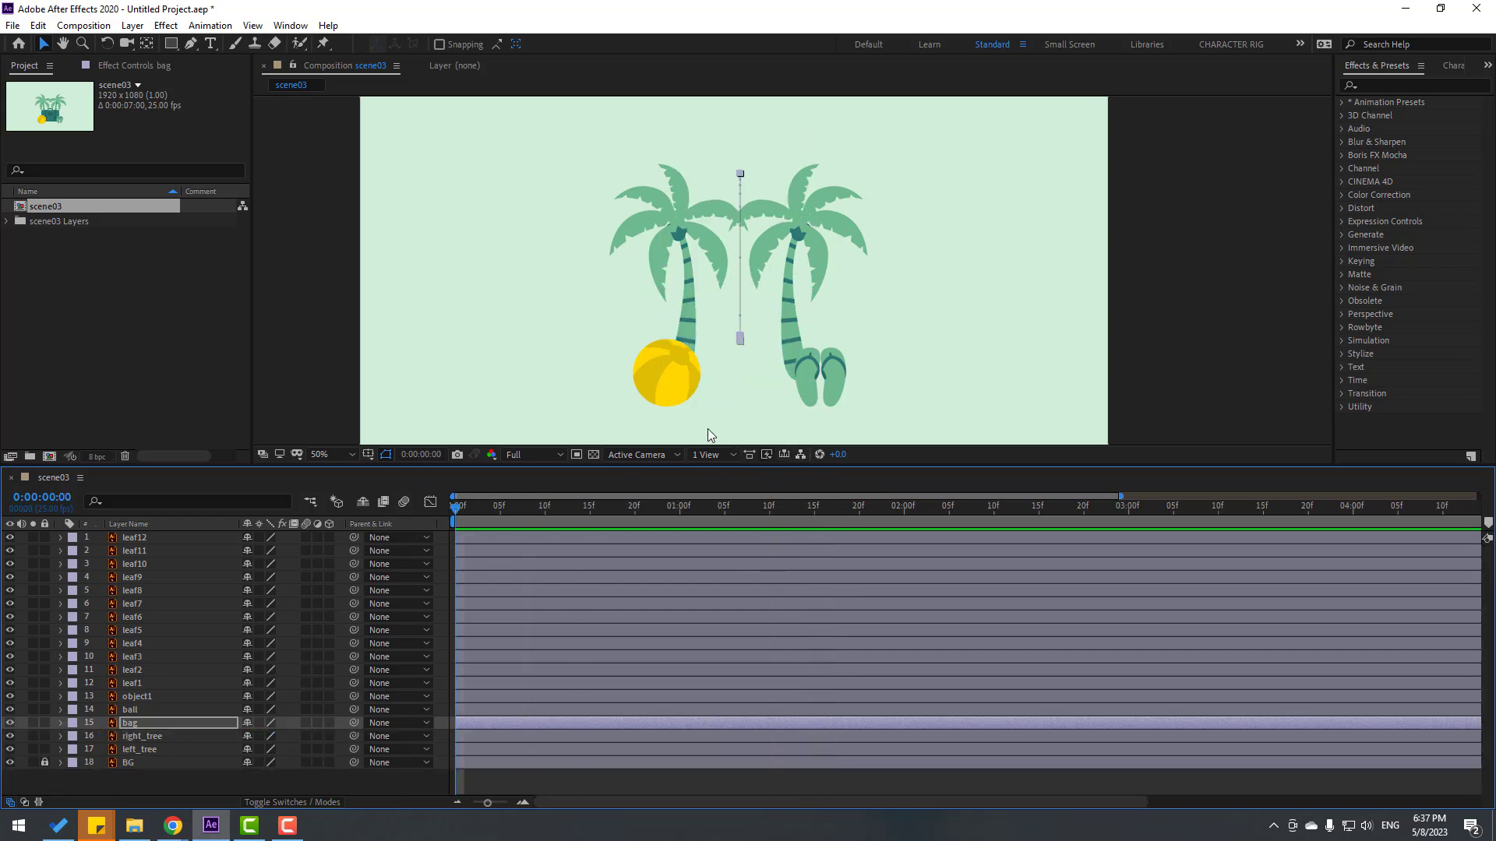
click(669, 377)
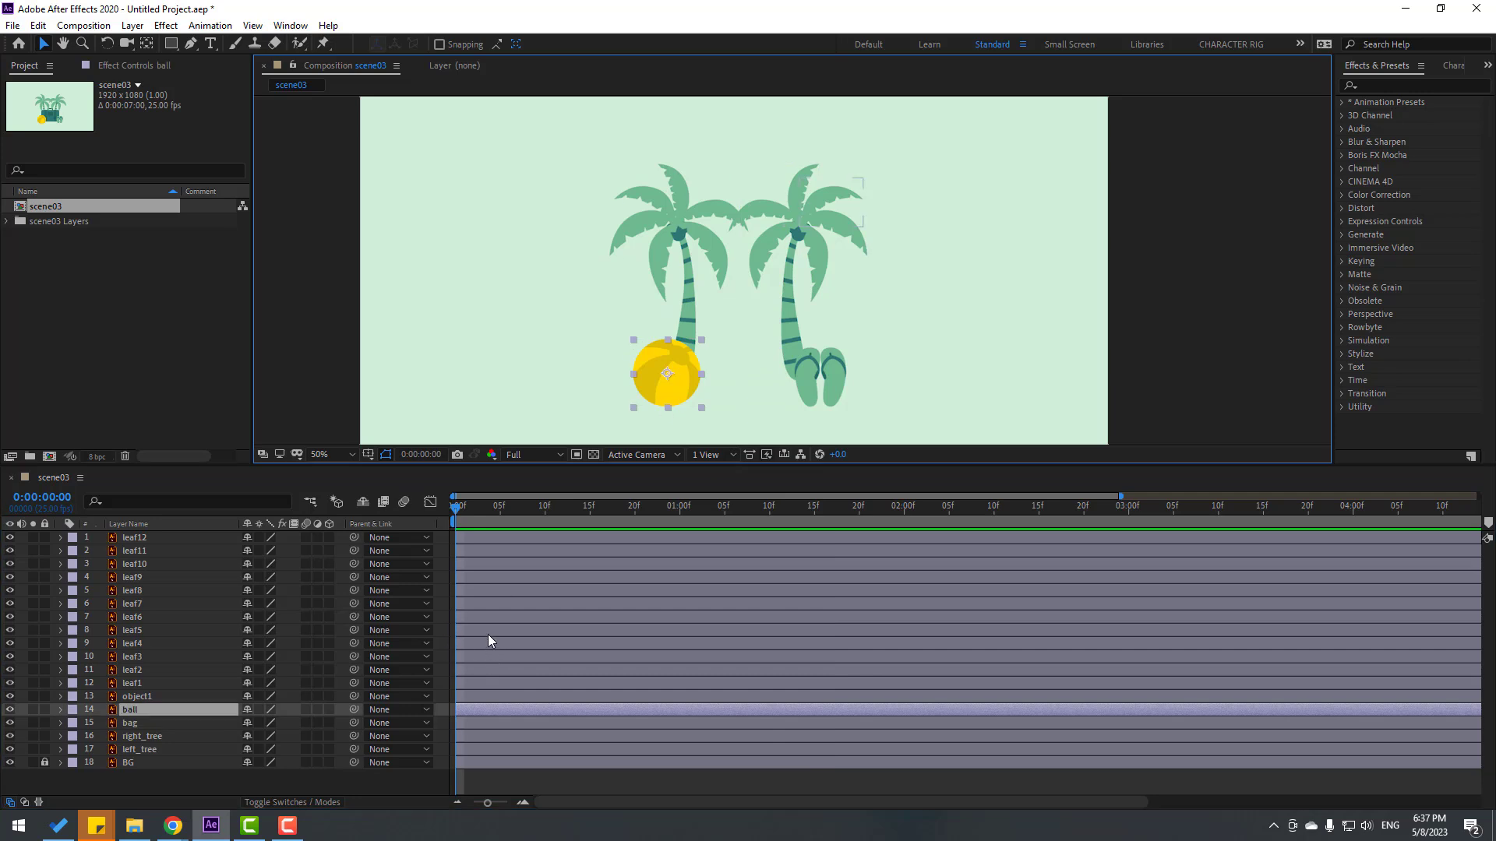
key(ctrl+v)
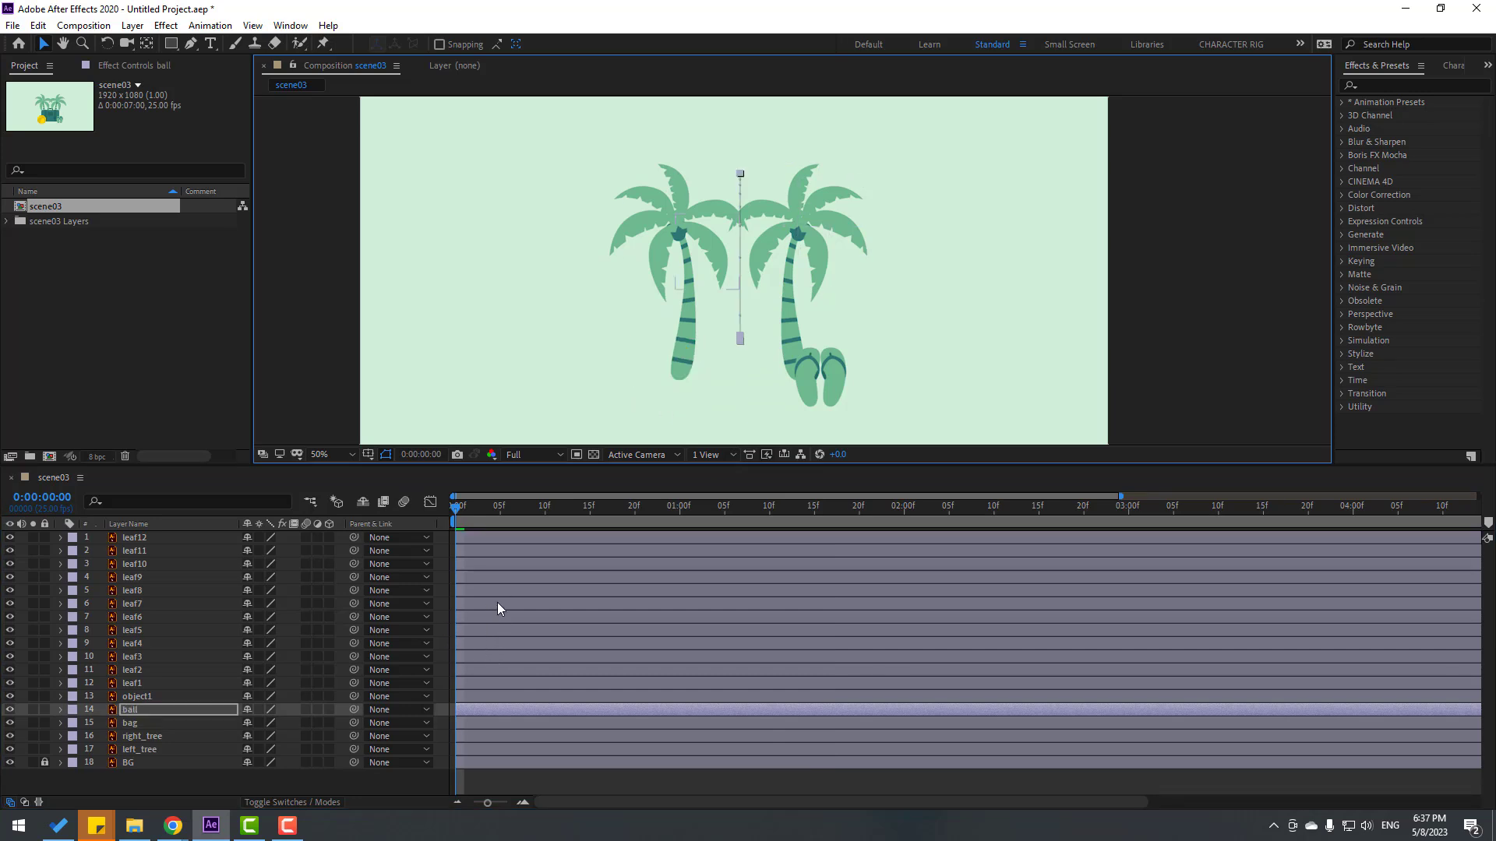
key(space)
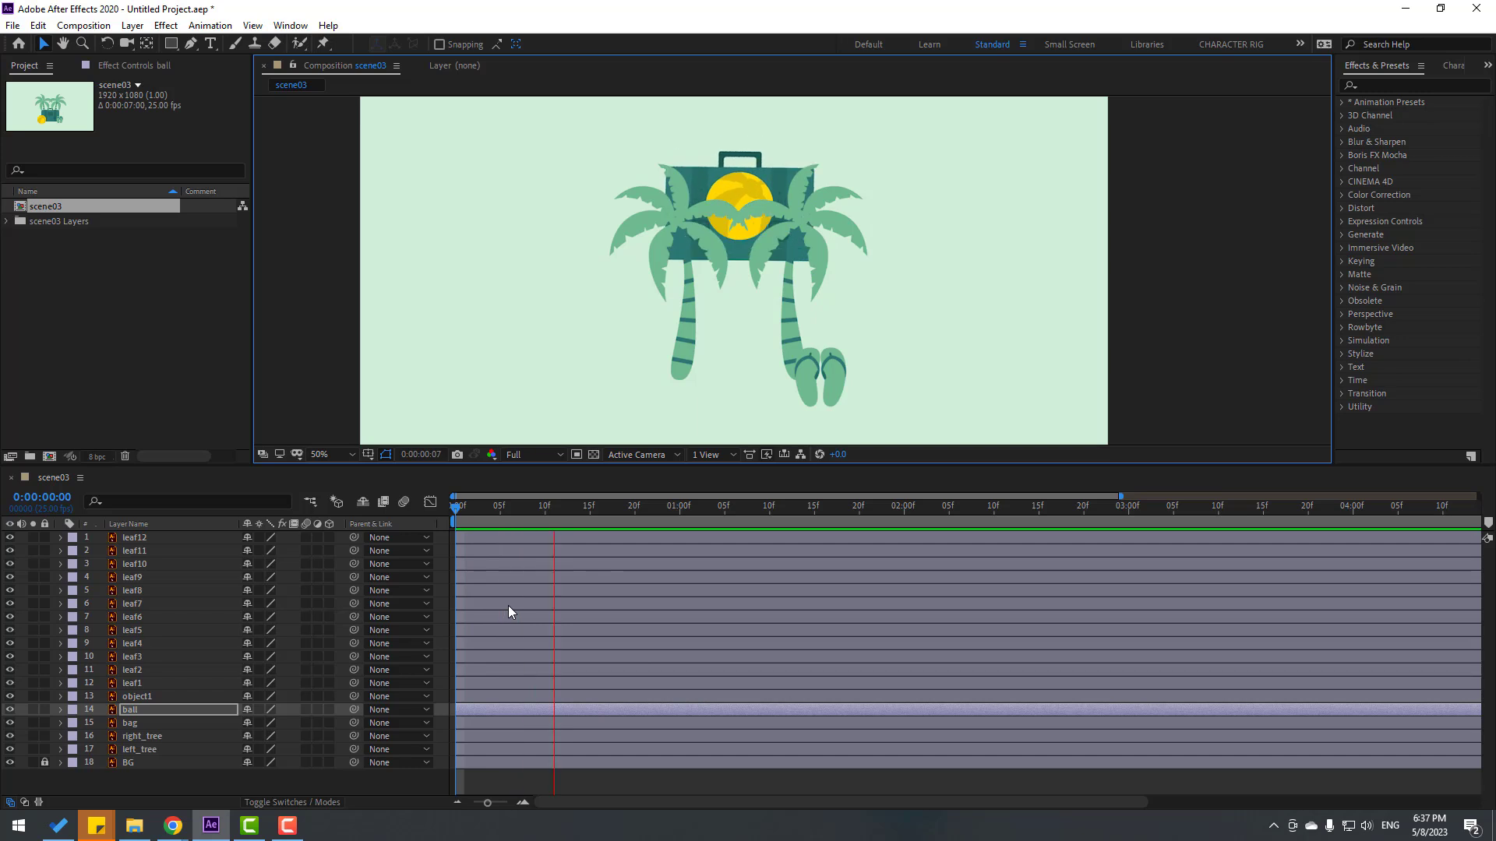
key(space)
Step: With all of the ball's position keyframes selected at frame 20, shift them together to position 760.4, 806.8 and preview
key(p)
drag(655, 721, 486, 729)
drag(469, 507, 634, 508)
drag(254, 723, 101, 726)
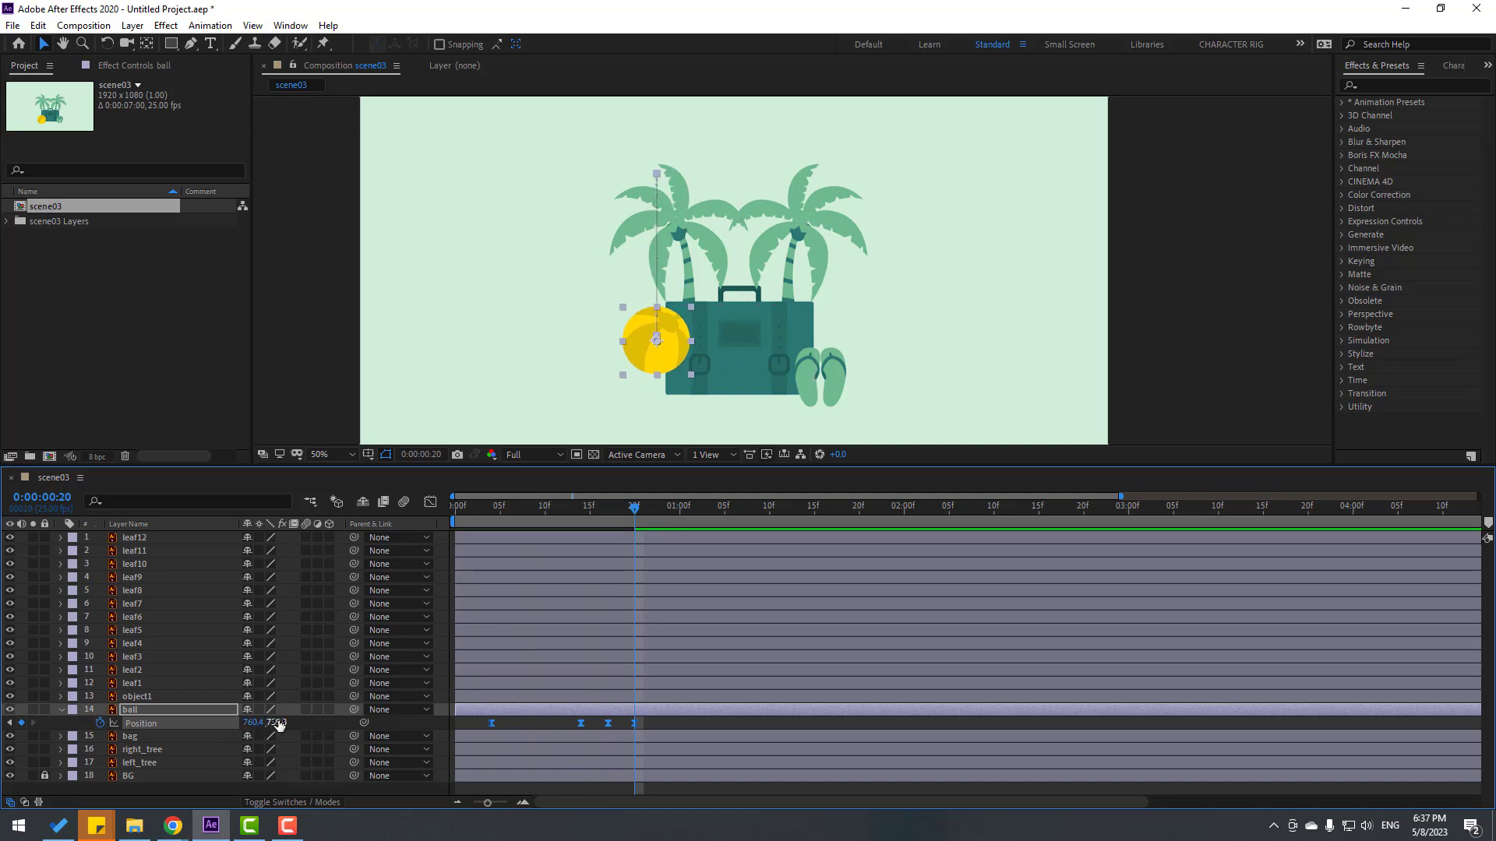
drag(280, 723, 334, 717)
key(space)
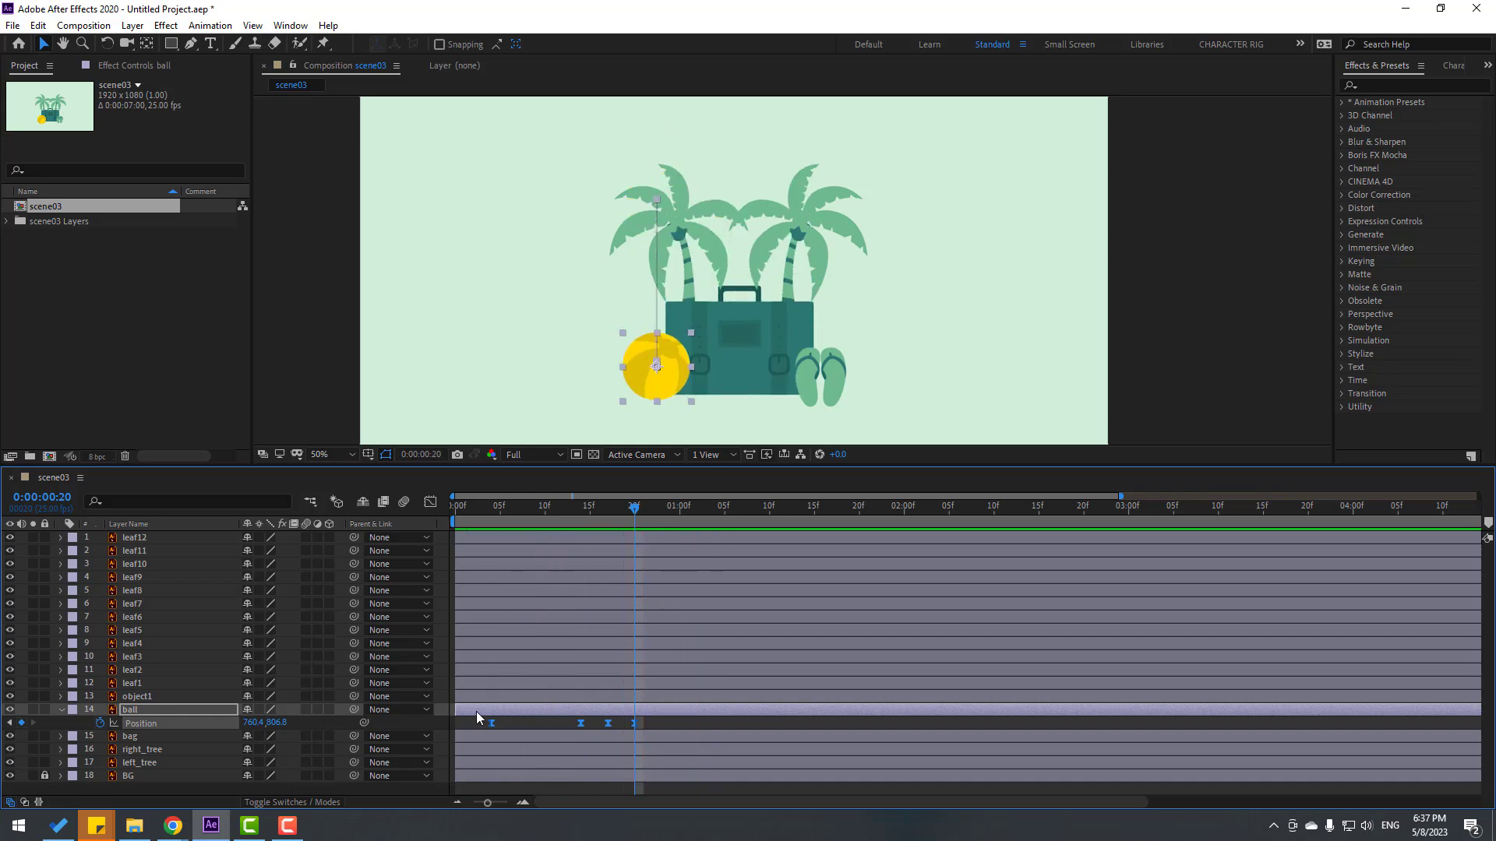
Step: Delay the ball layer to start at frame 2 and preview its timing against the bag
drag(477, 713, 487, 709)
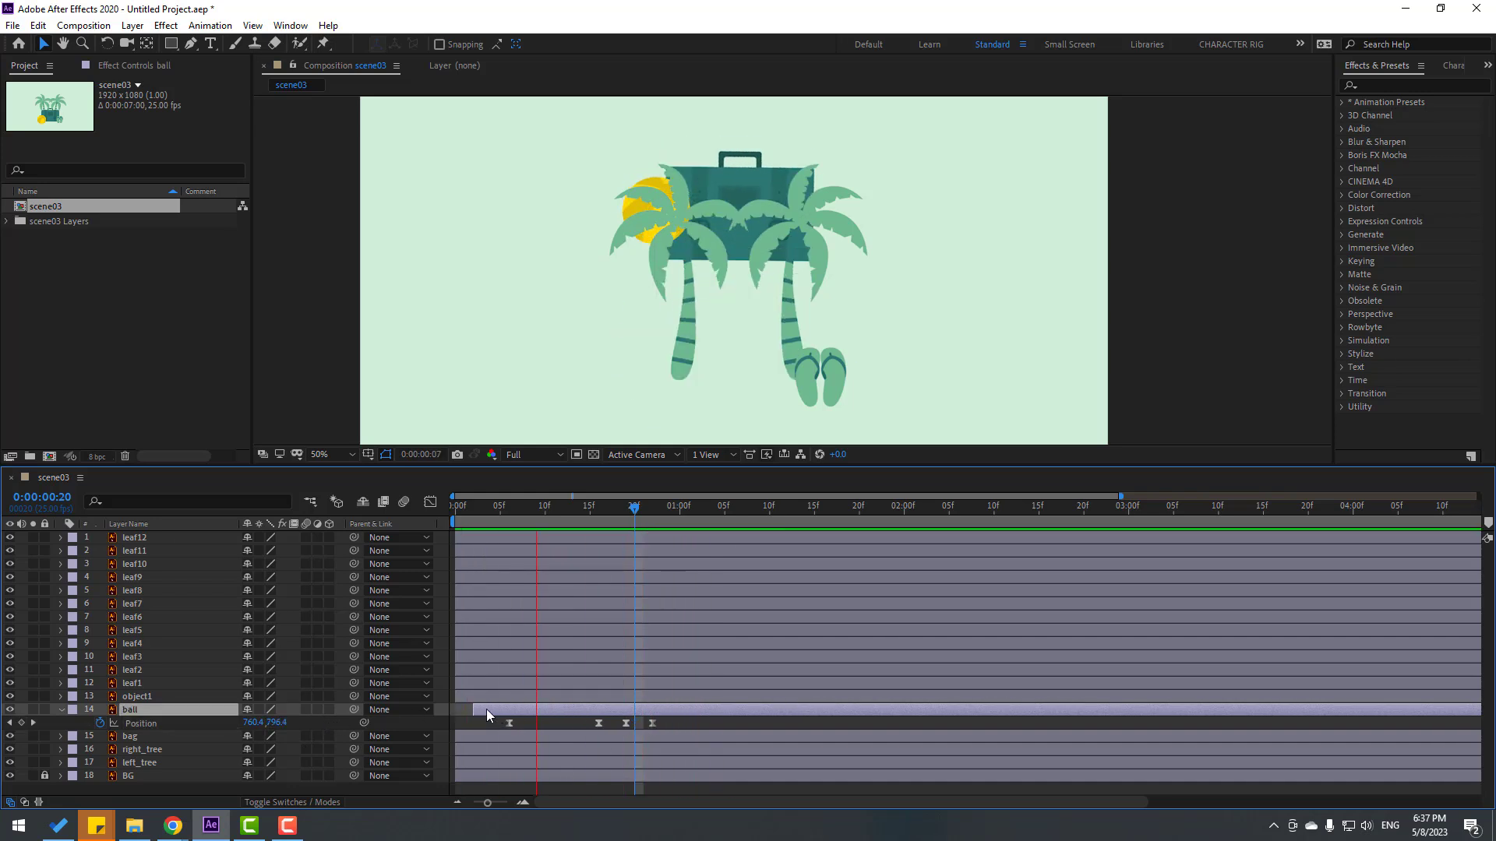
key(space)
key(space)
key(space)
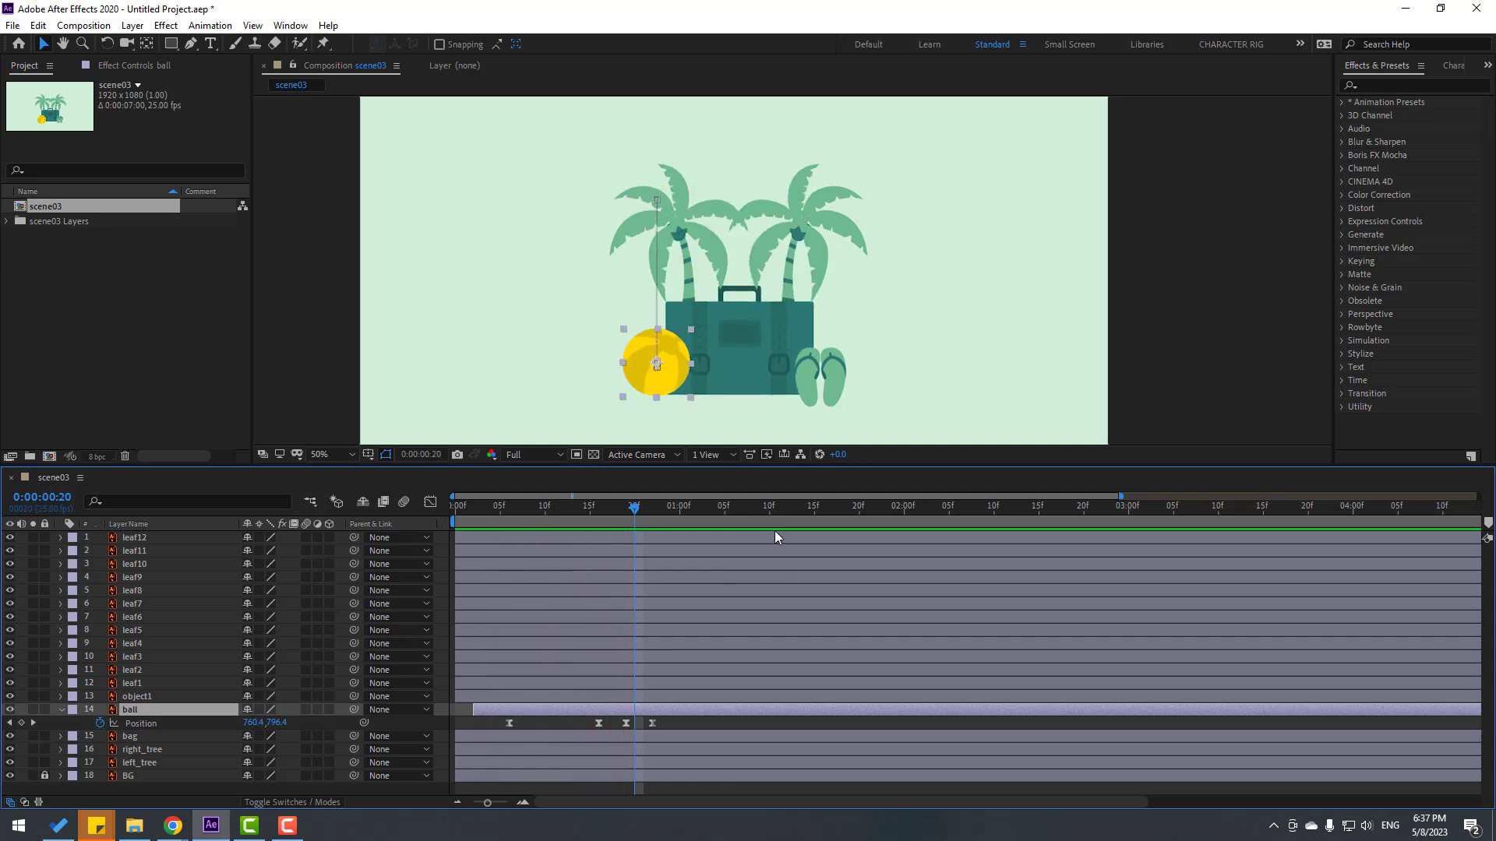
Step: Paste the bag's copied keyframes onto the flip-flops layer object1 at frame 0
key(Home)
click(808, 394)
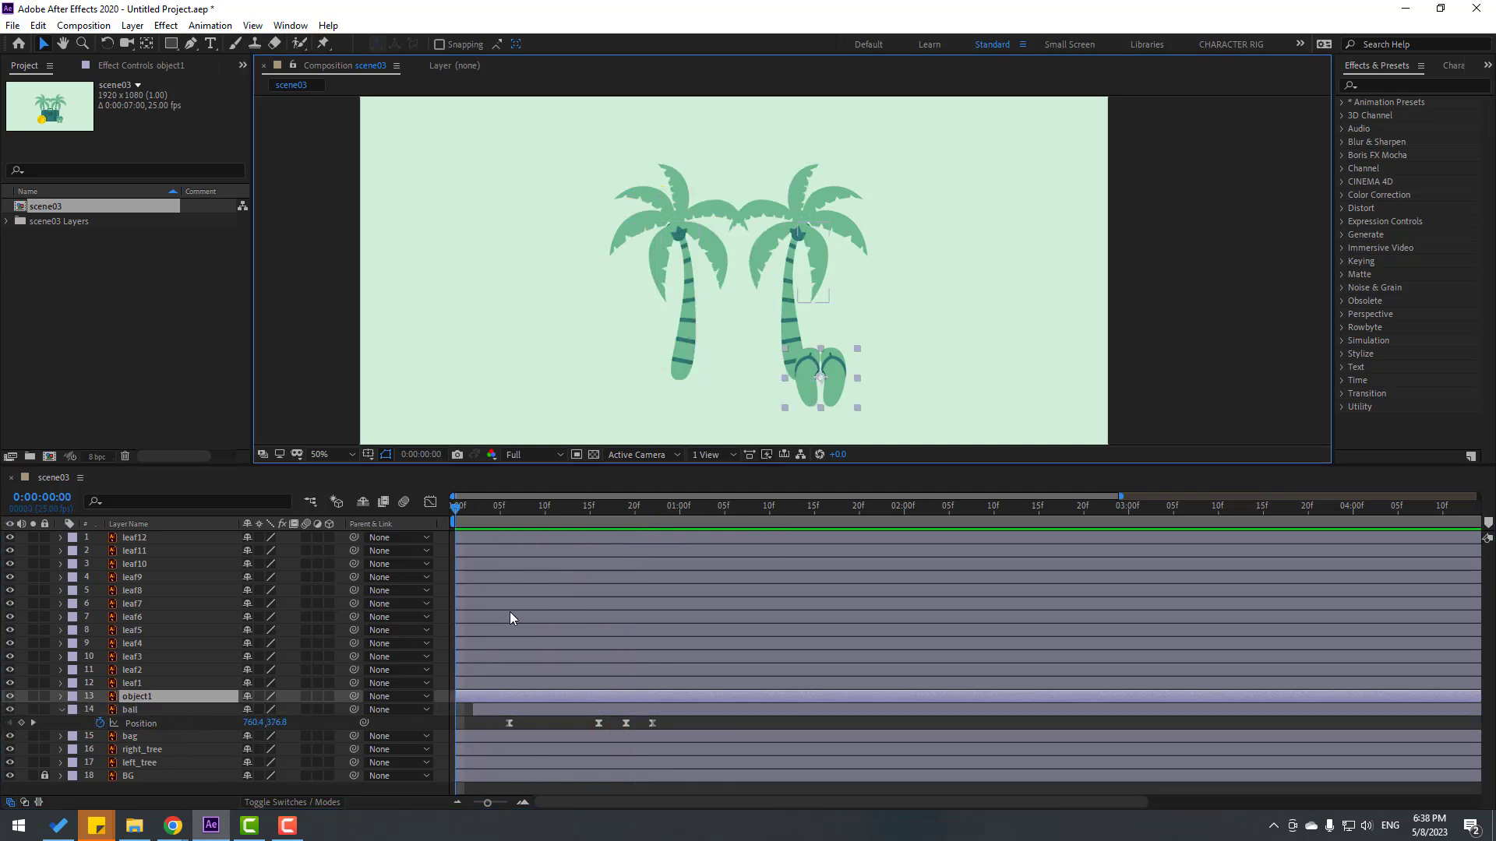
key(ctrl+v)
drag(460, 508, 424, 584)
Step: Shift all of object1's position keyframes together to 1174.4, 809.8 at frame 20, preview, and delay the layer to start at frame 3
key(p)
drag(661, 707, 454, 717)
drag(466, 517, 643, 520)
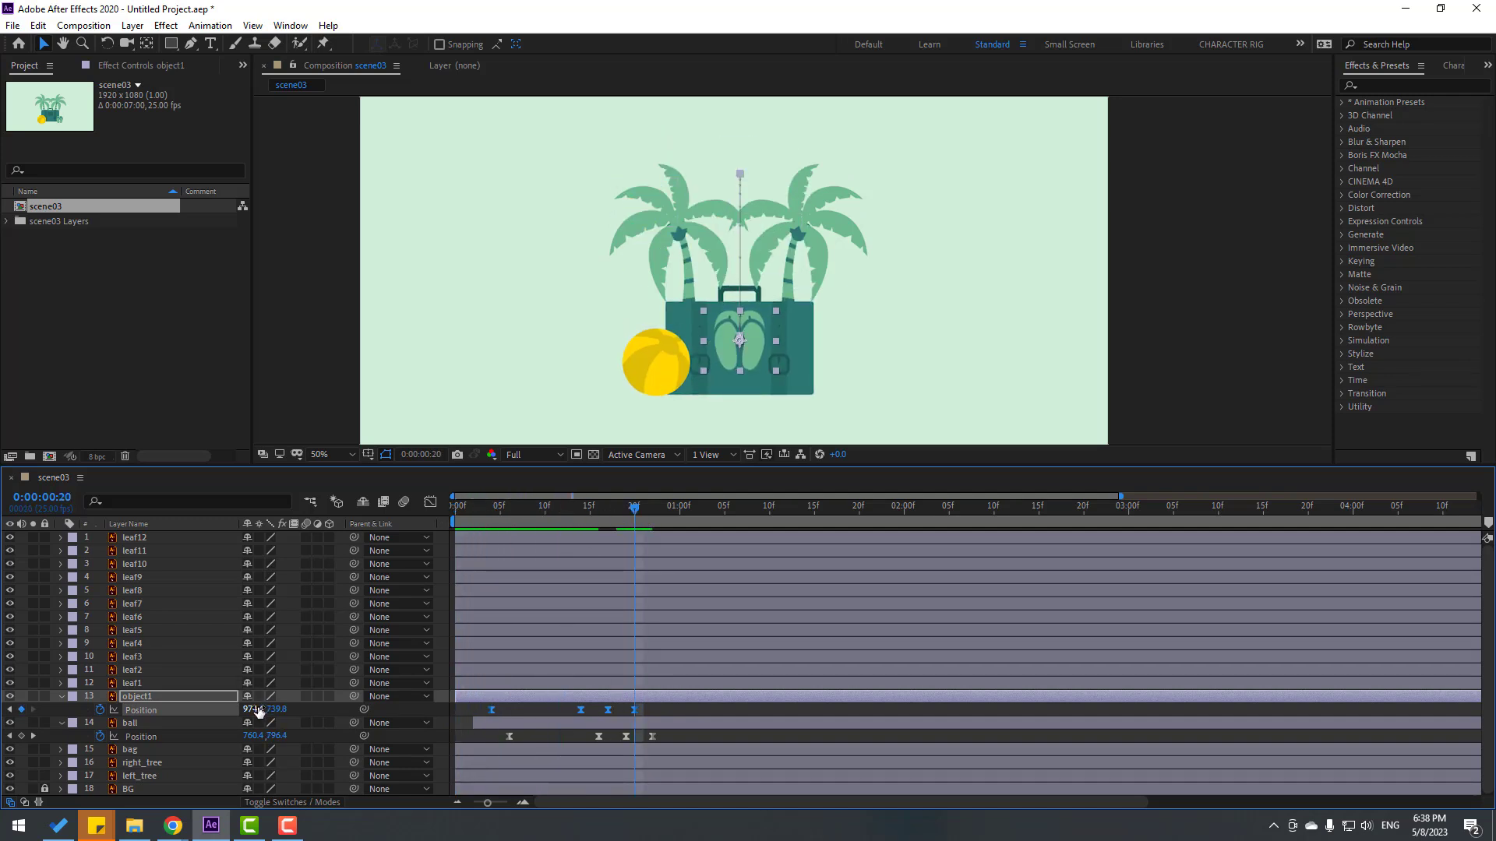
drag(258, 710, 351, 712)
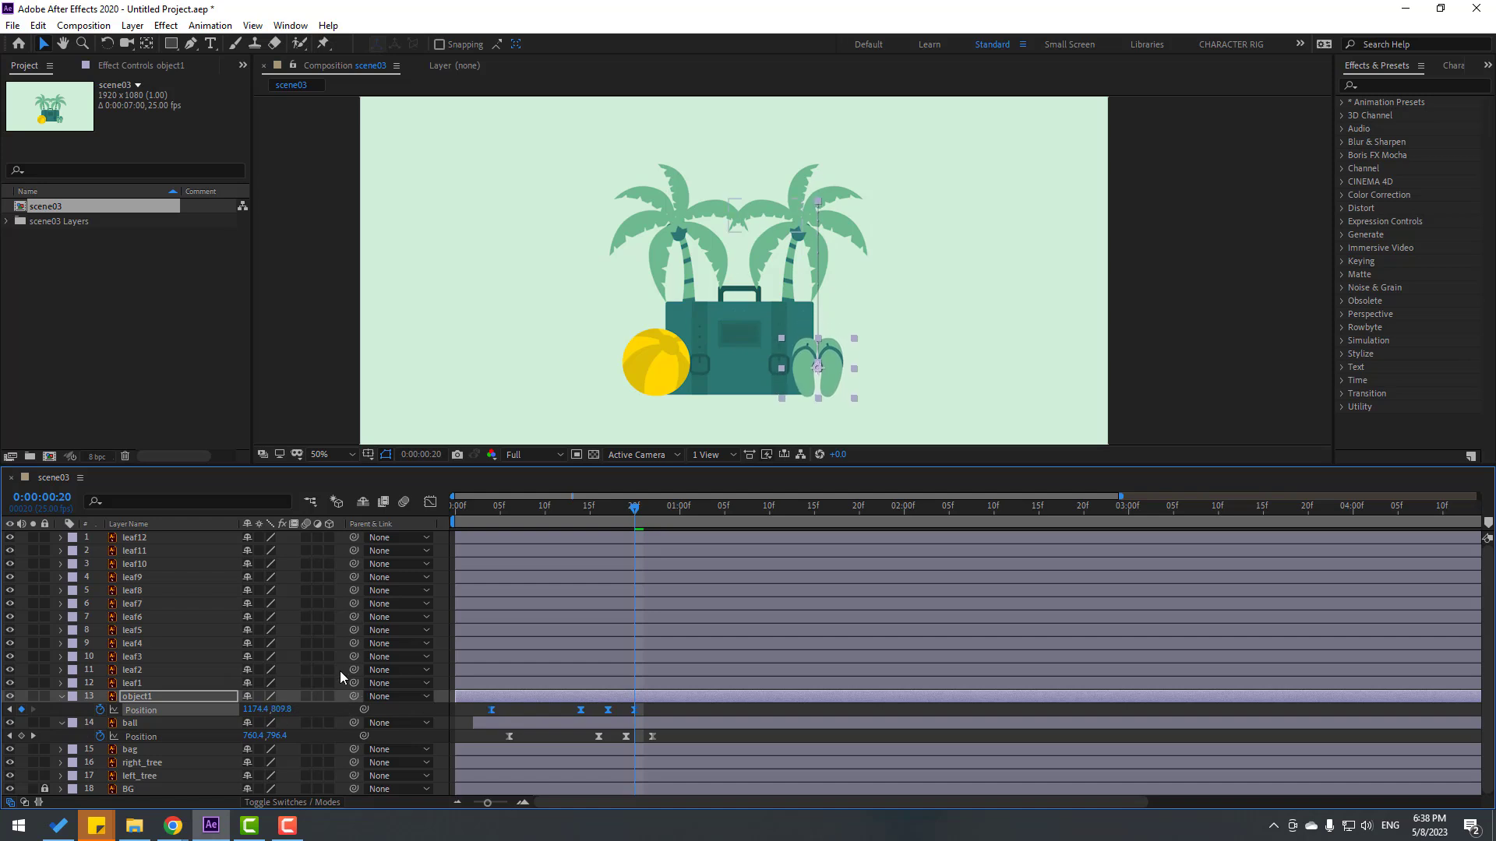
key(space)
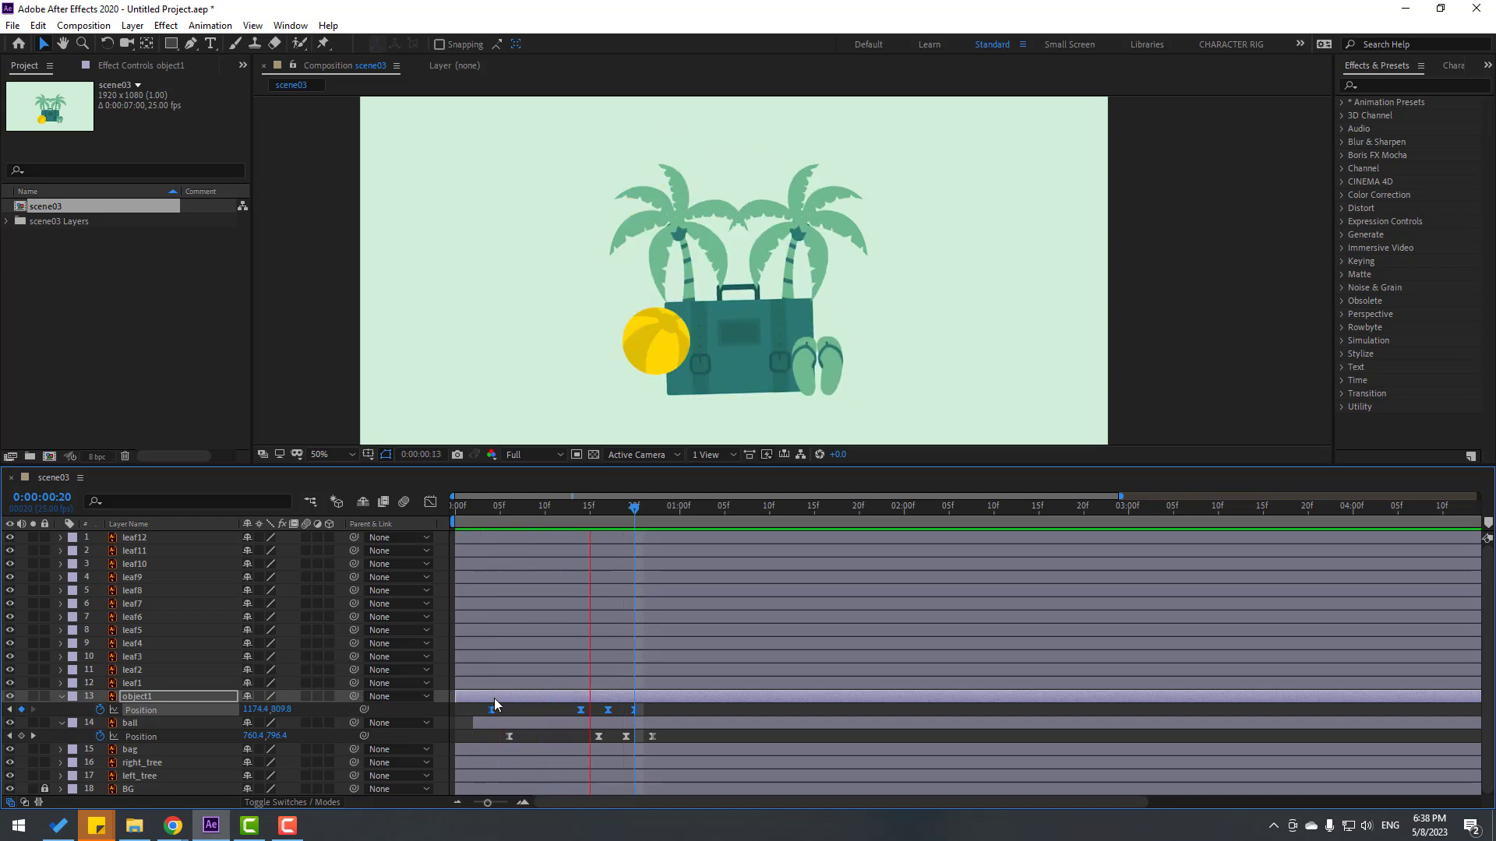
drag(484, 695, 511, 700)
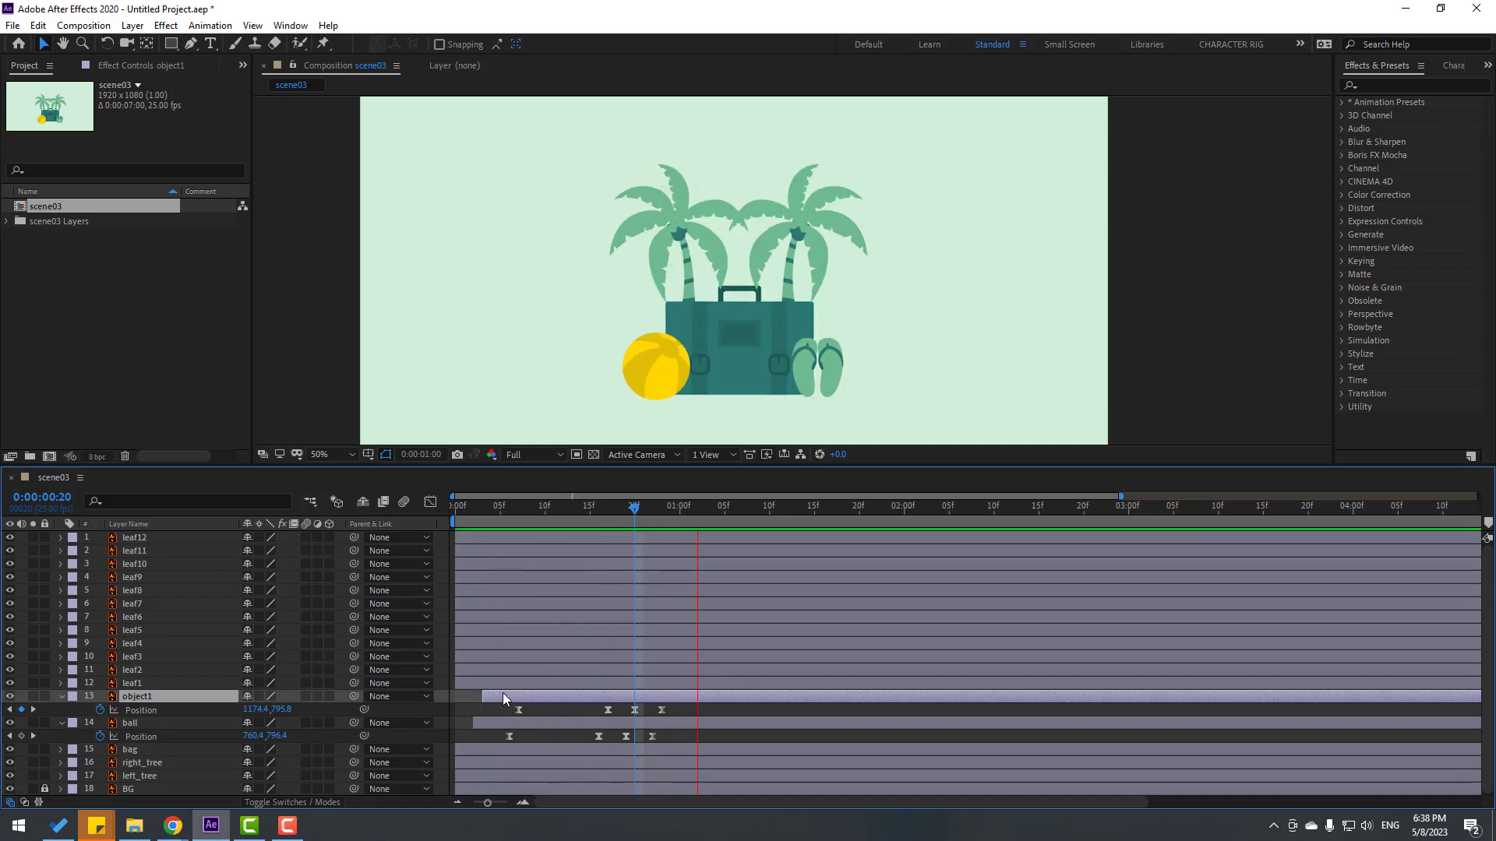
Step: Paste the bag's copied keyframes onto the left_tree layer at frame 0
drag(559, 507, 305, 523)
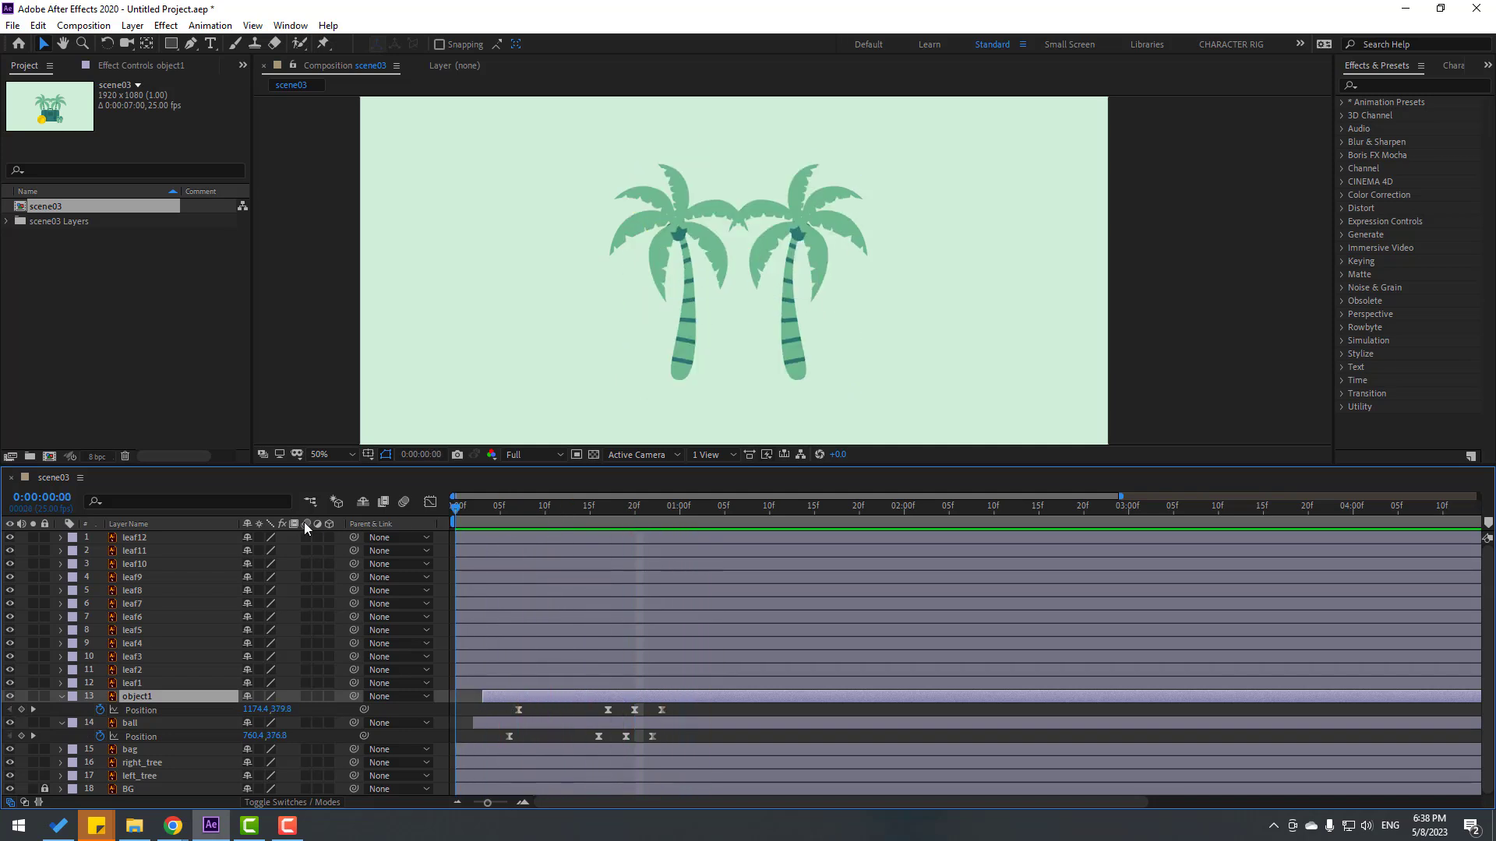
click(680, 357)
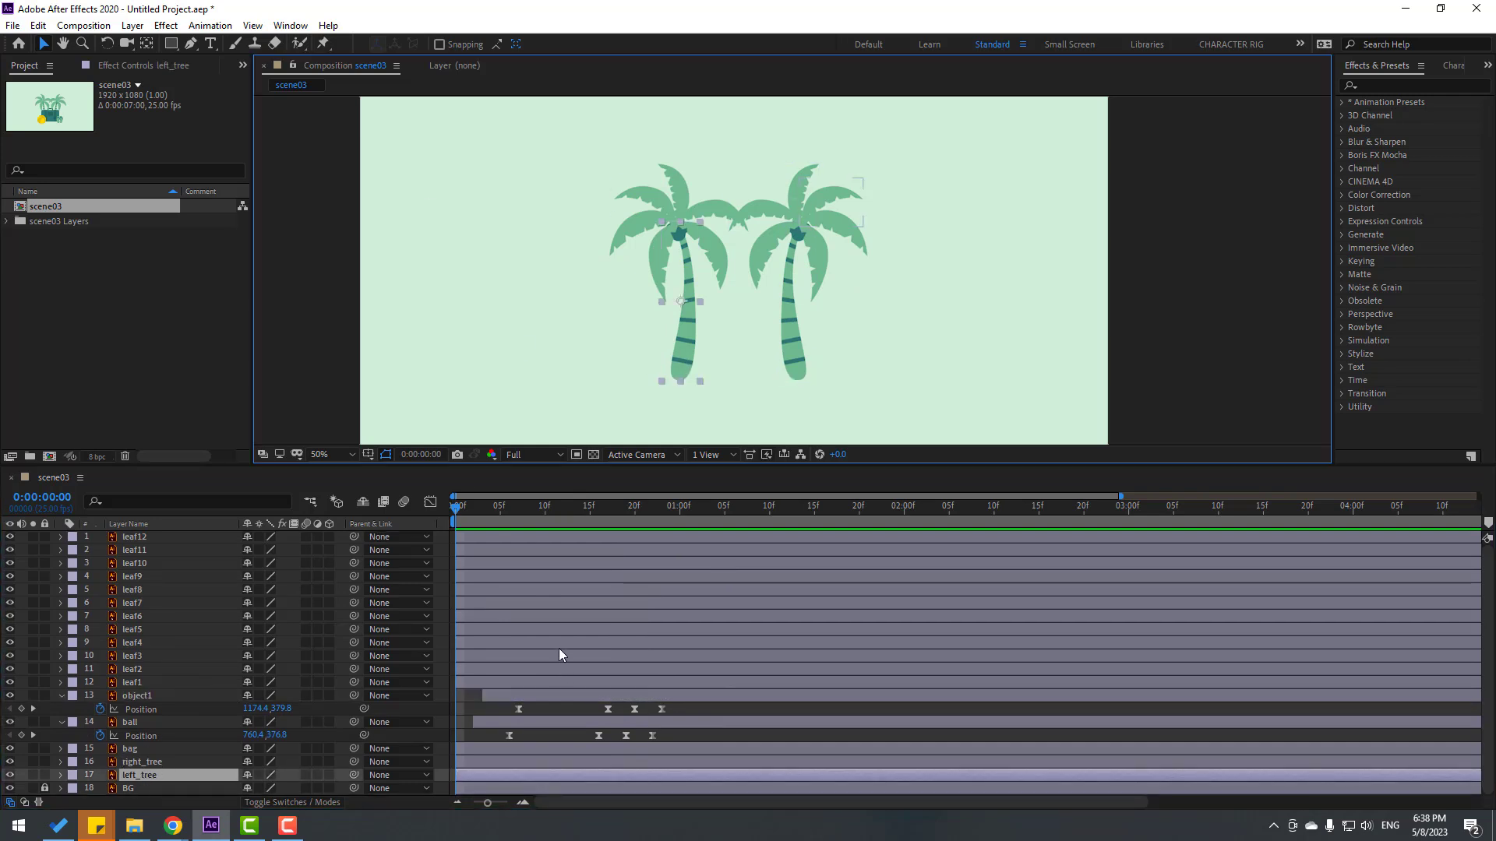
key(ctrl+v)
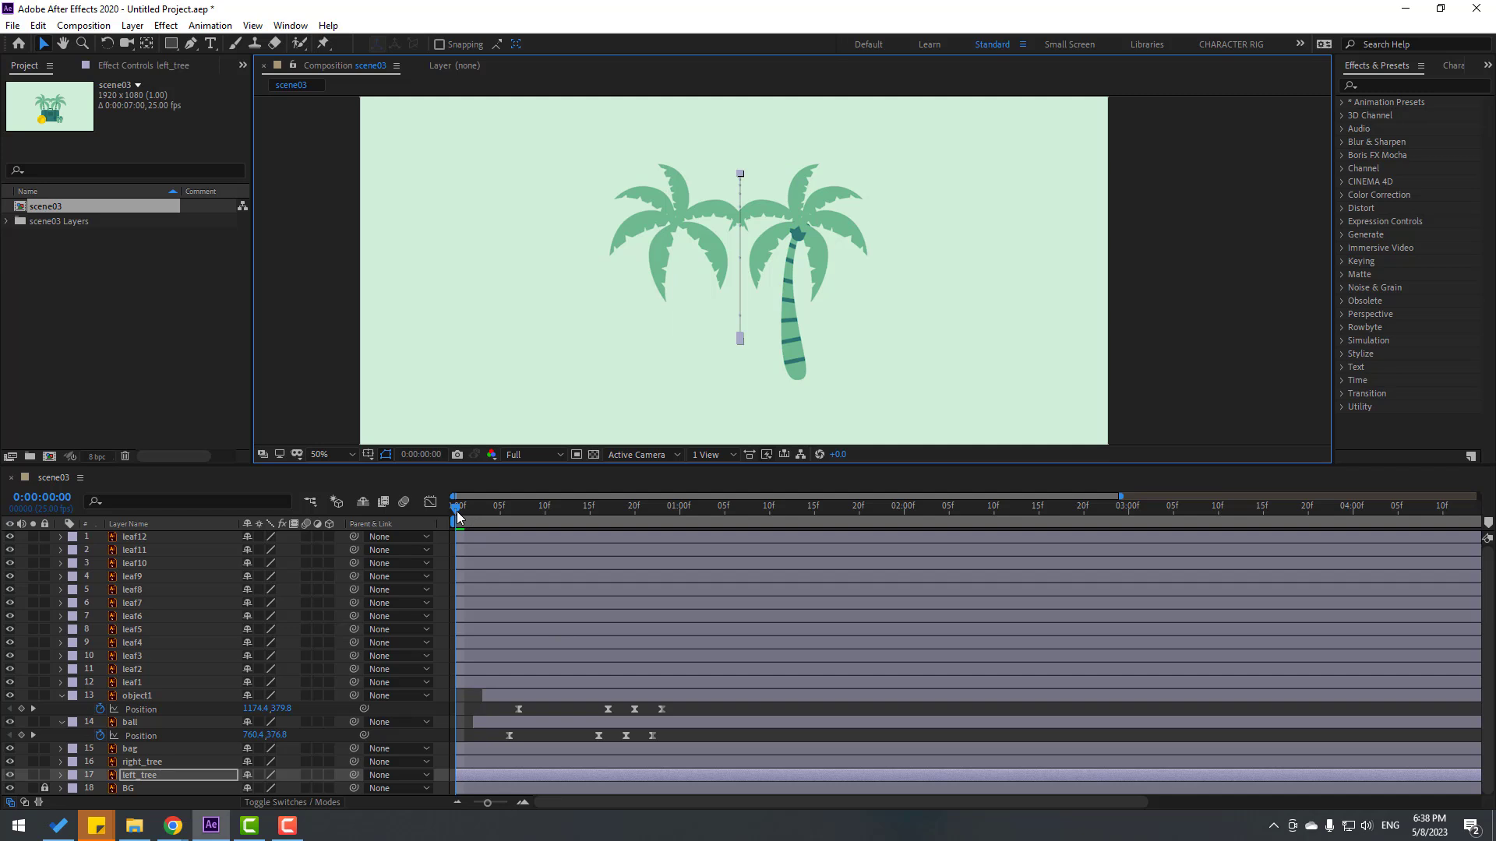
Step: Shift all of left_tree's position keyframes together to 830.4, 654.8 at frame 20, then delay the layer to start at frame 4 and preview
key(u)
drag(460, 512, 634, 511)
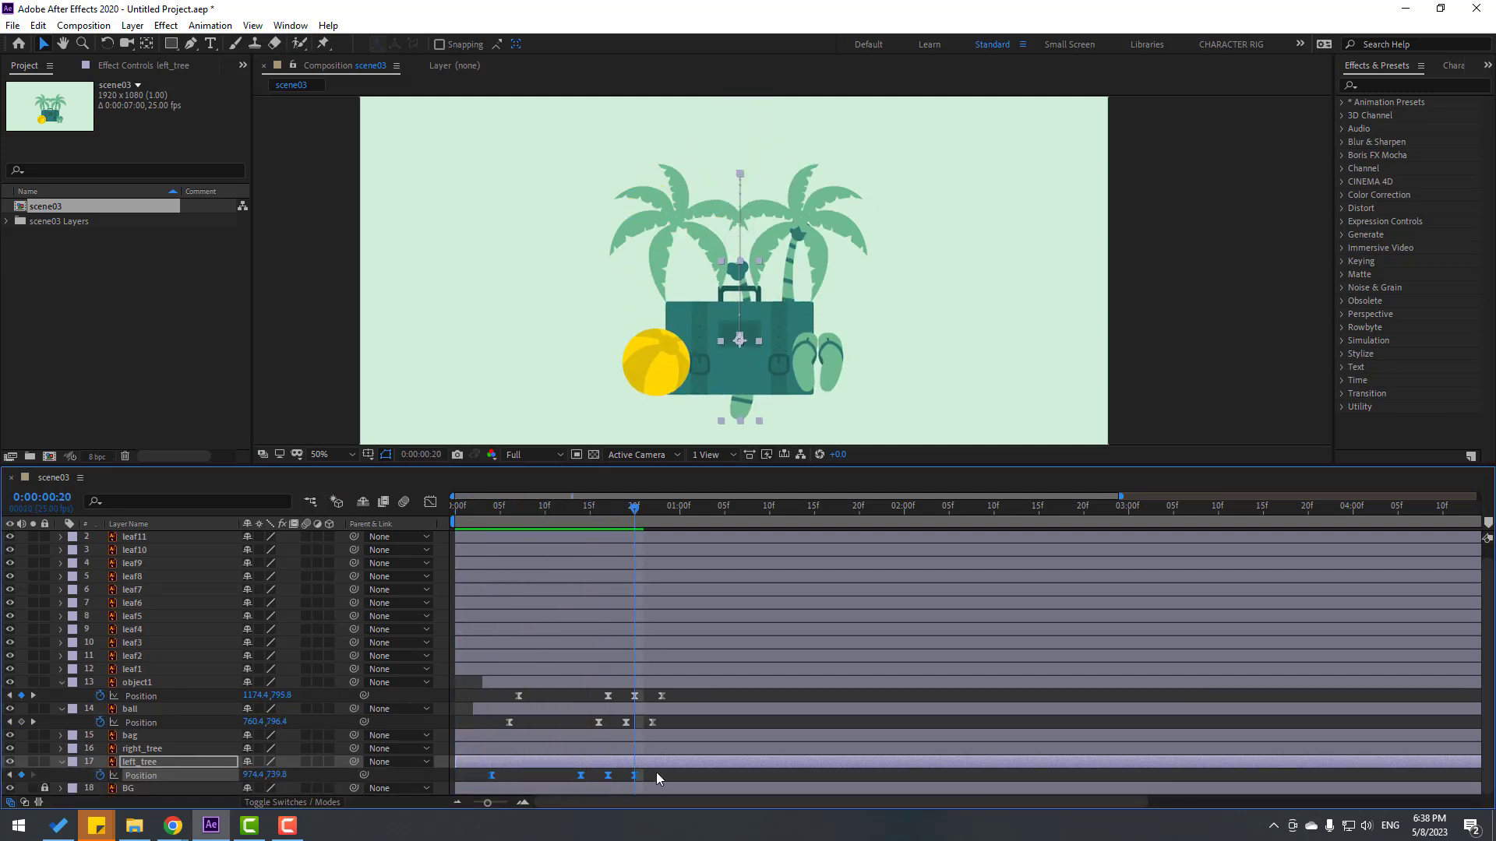
drag(257, 776, 85, 774)
mouse_move(283, 774)
mouse_down()
mouse_move(209, 777)
mouse_move(303, 774)
mouse_up()
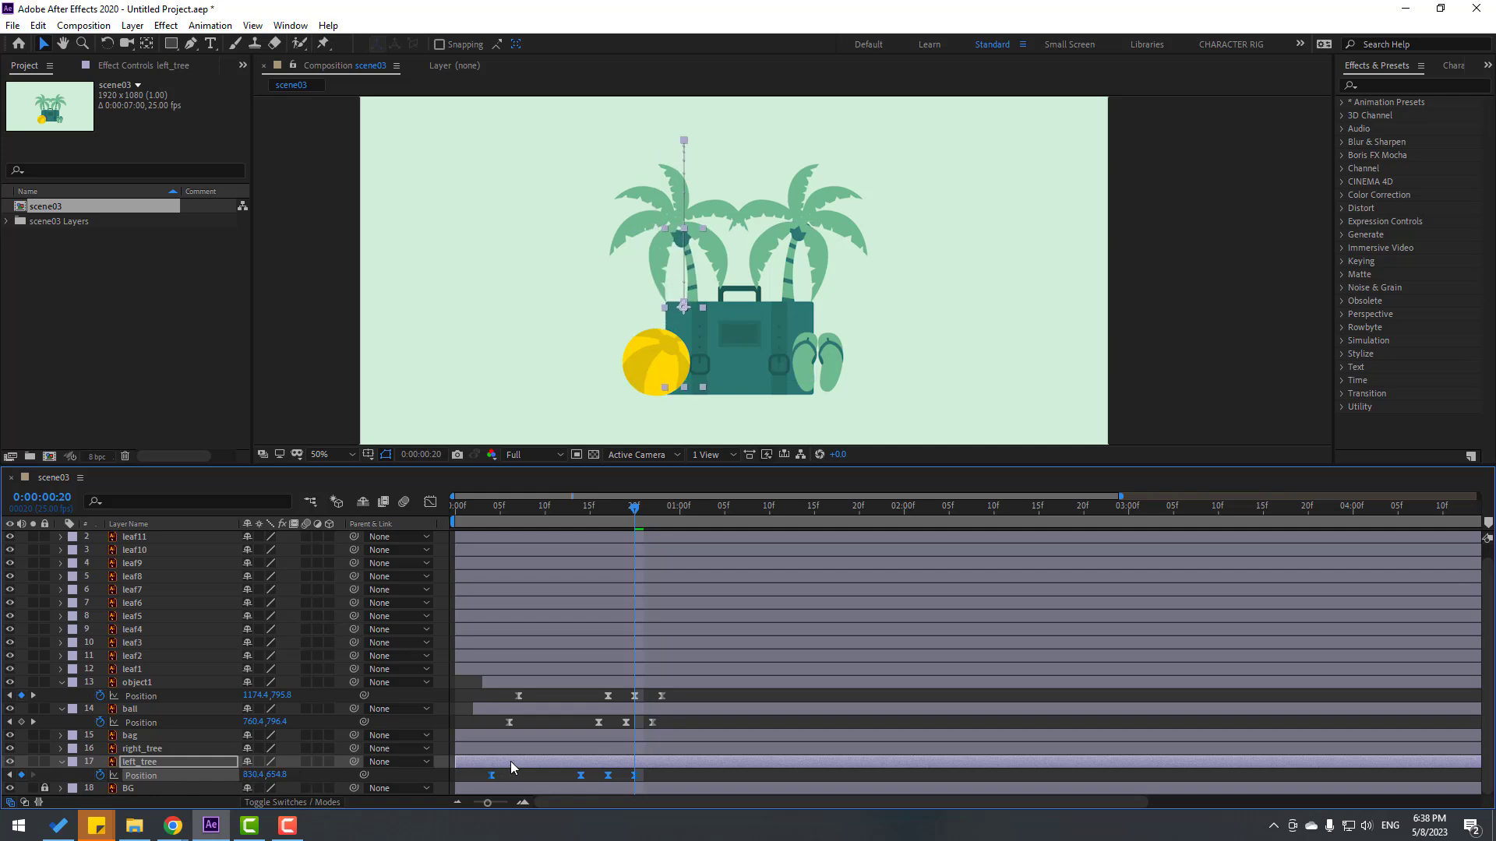
drag(512, 763, 545, 764)
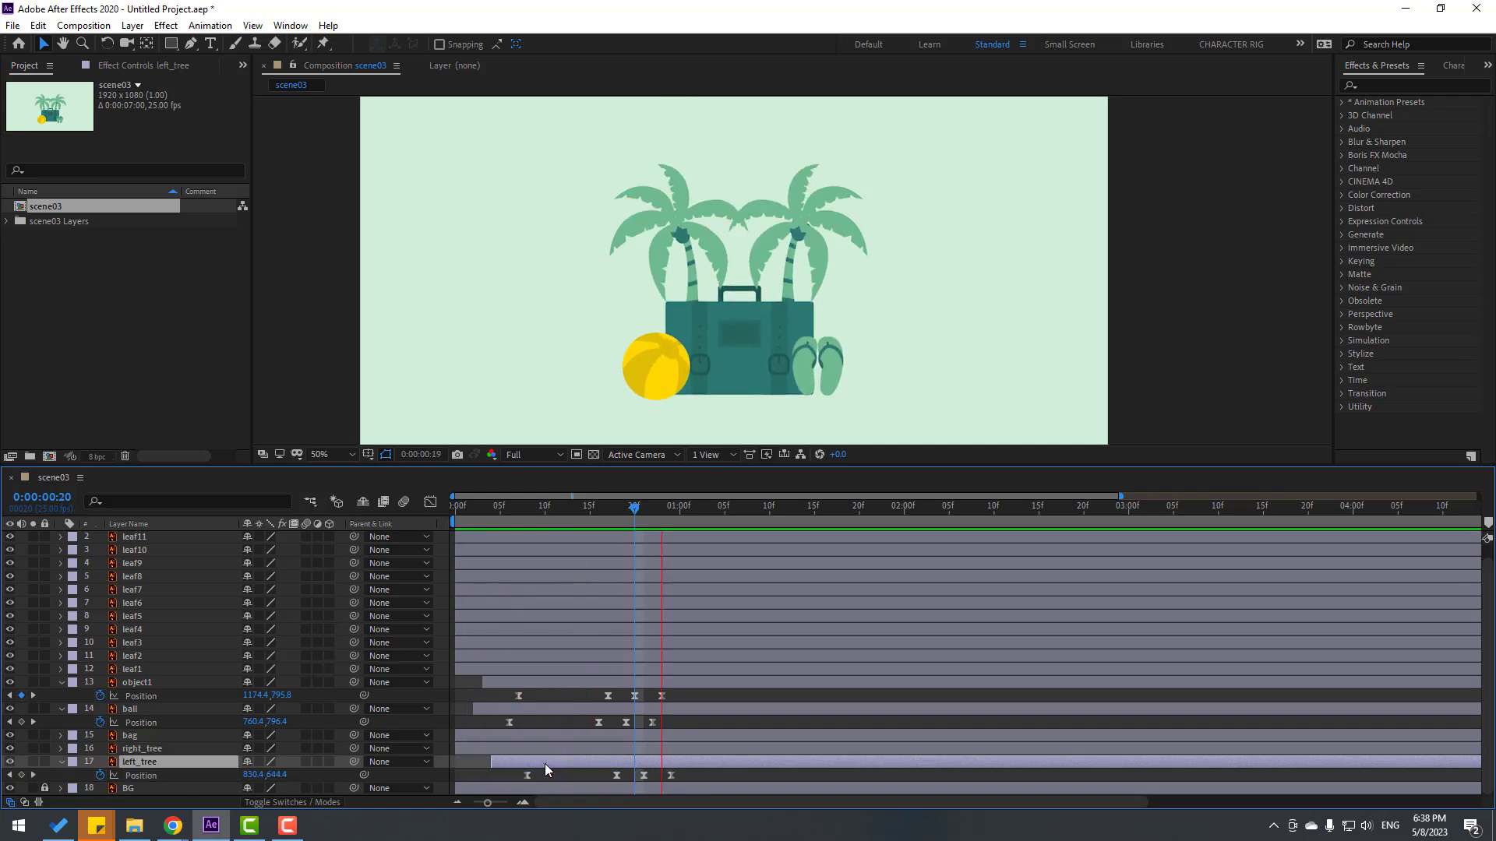
key(space)
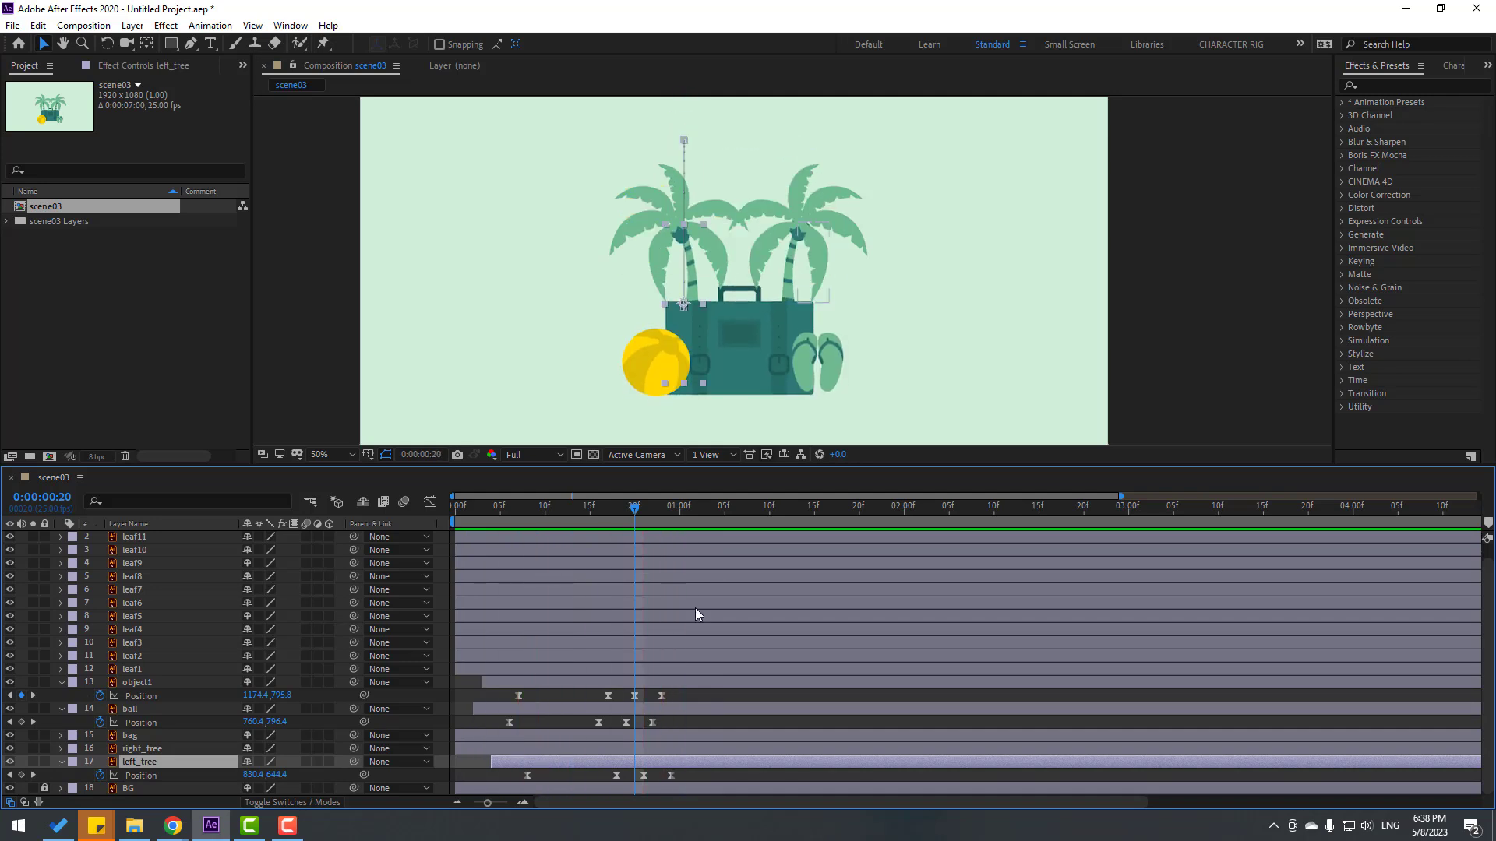
Step: Paste the bag's copied keyframes onto the right_tree layer at frame 0 and show its position keyframes
drag(614, 513, 424, 524)
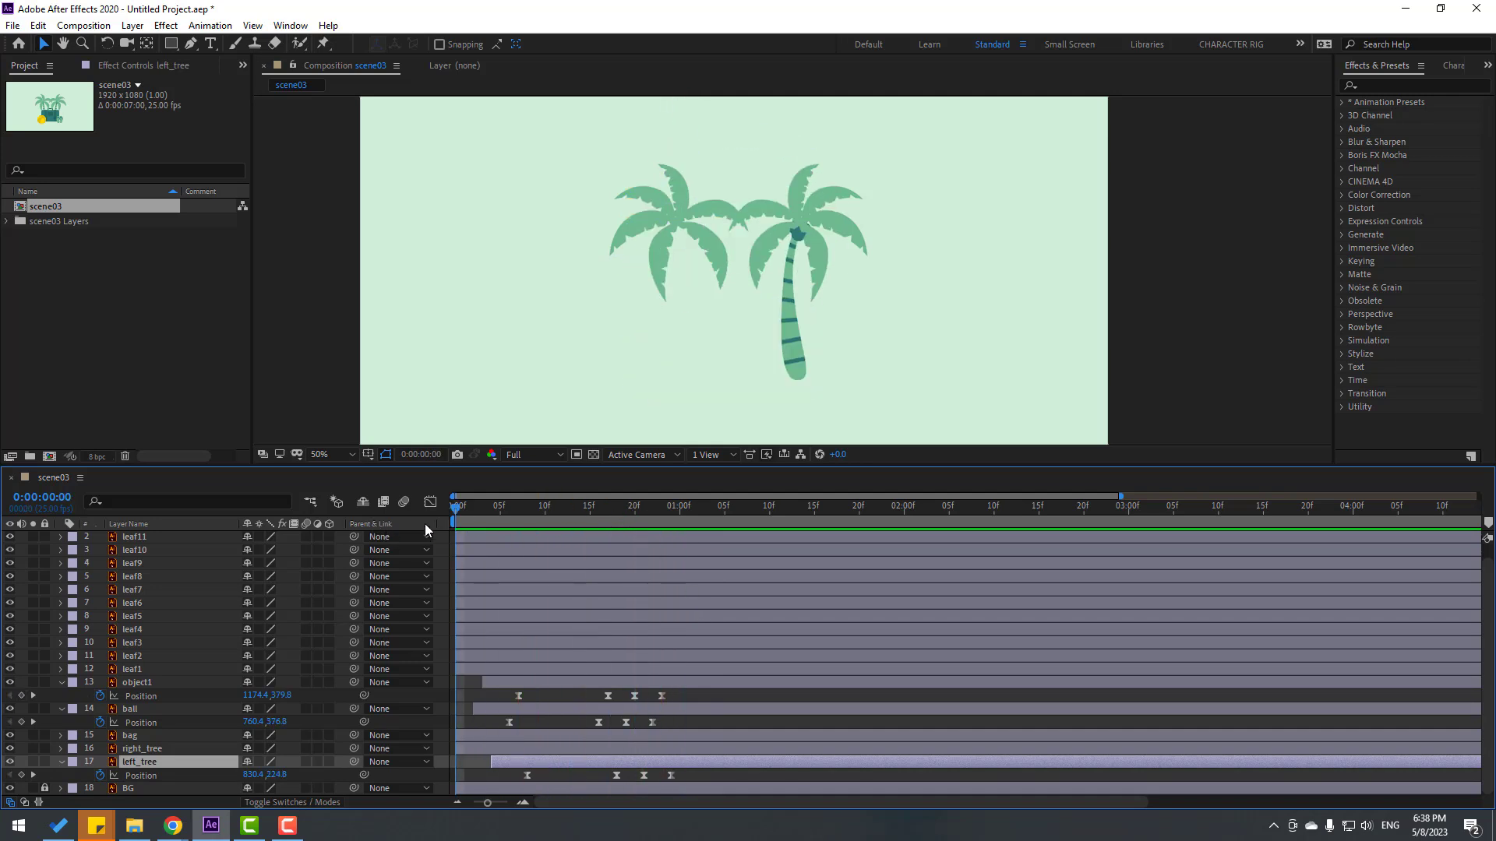
click(141, 747)
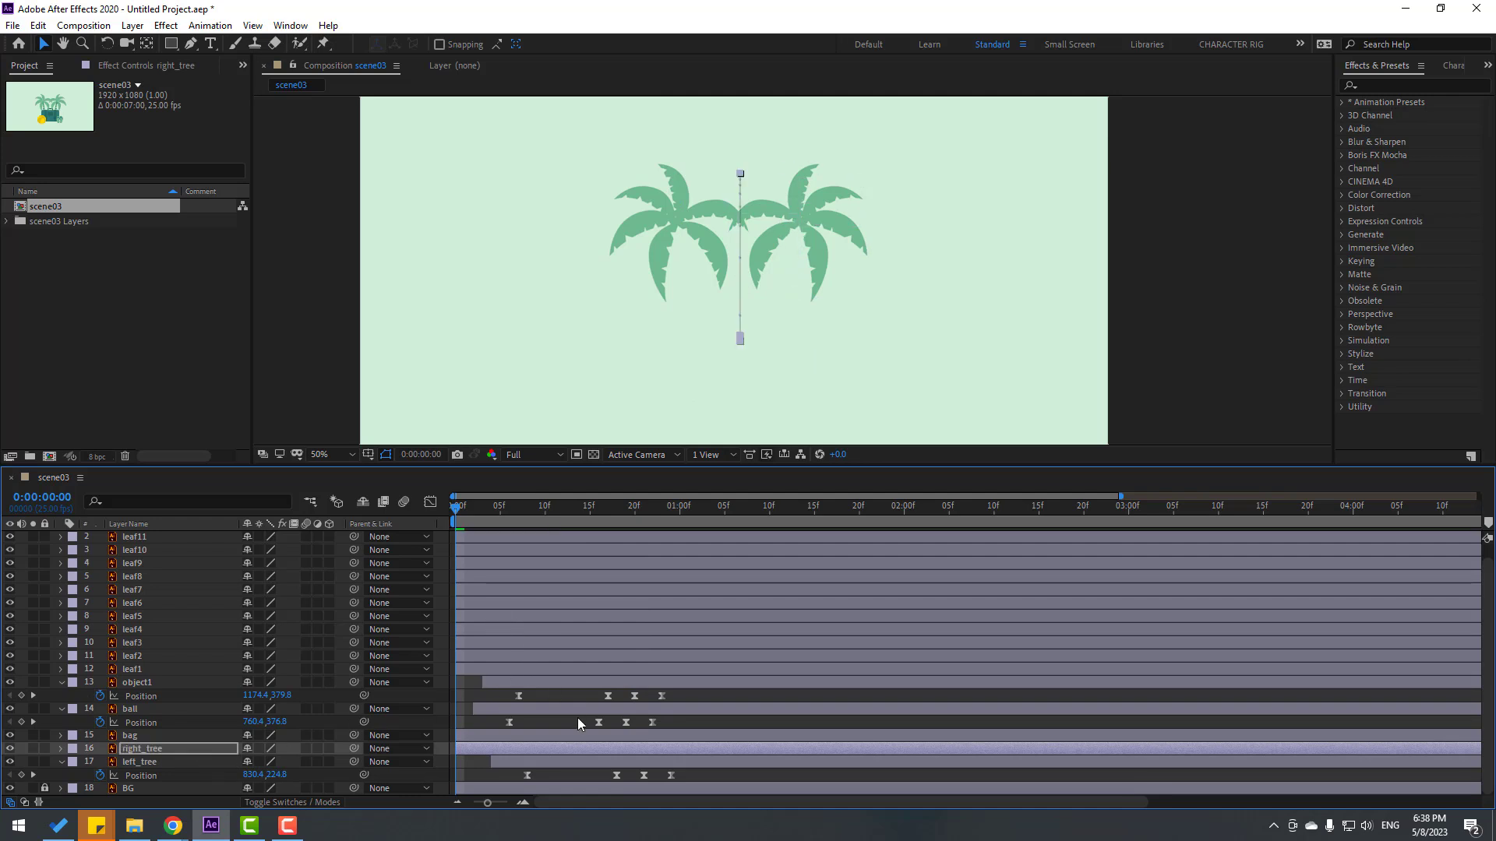
key(u)
Step: With all of right_tree's position keyframes selected at frame 20, shift them together to position 1130.4, 631.8
drag(667, 769, 486, 760)
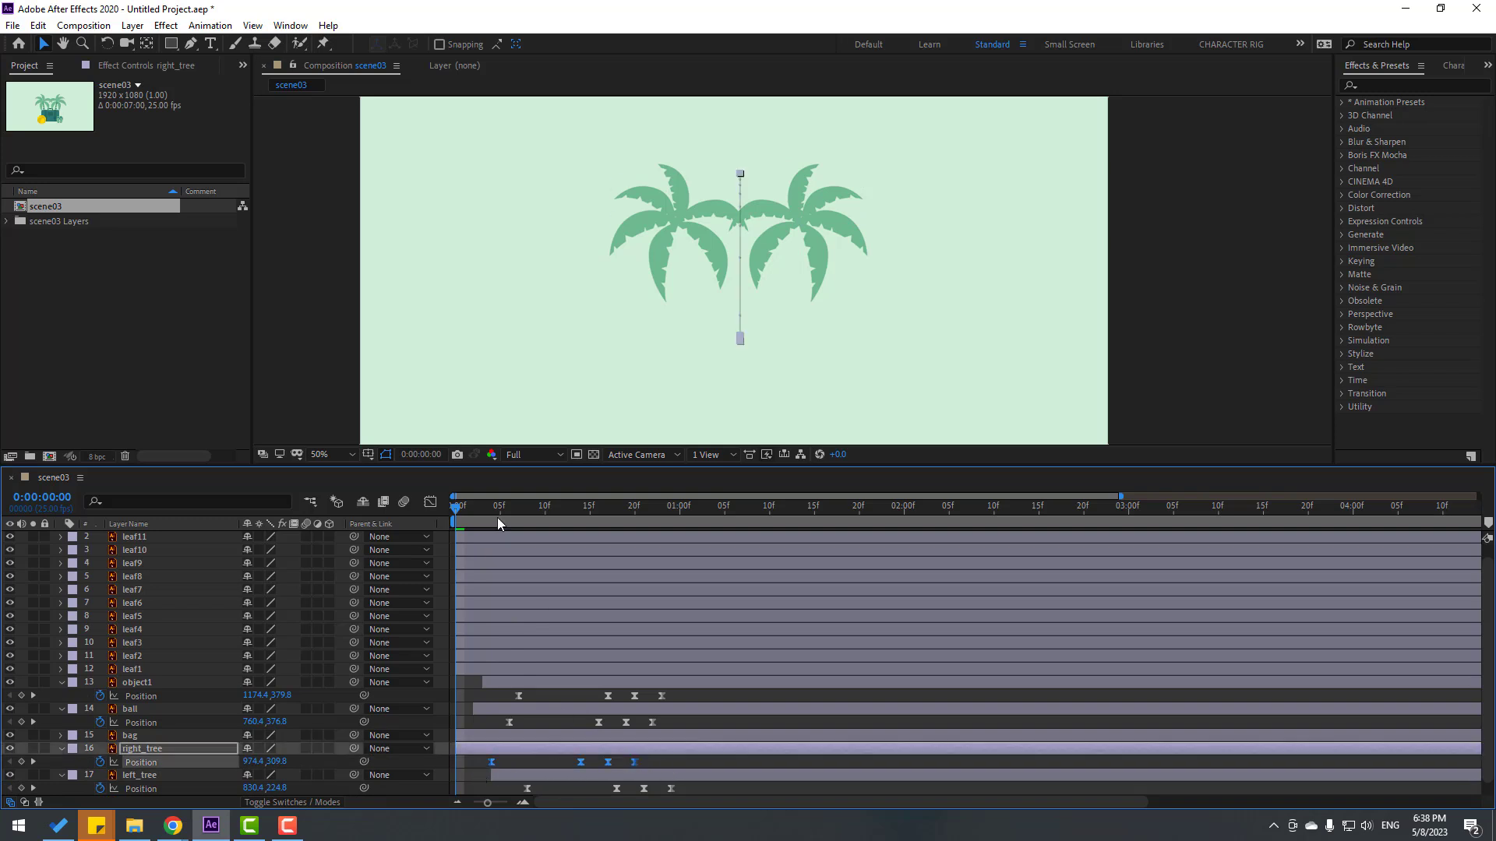
drag(499, 524, 636, 521)
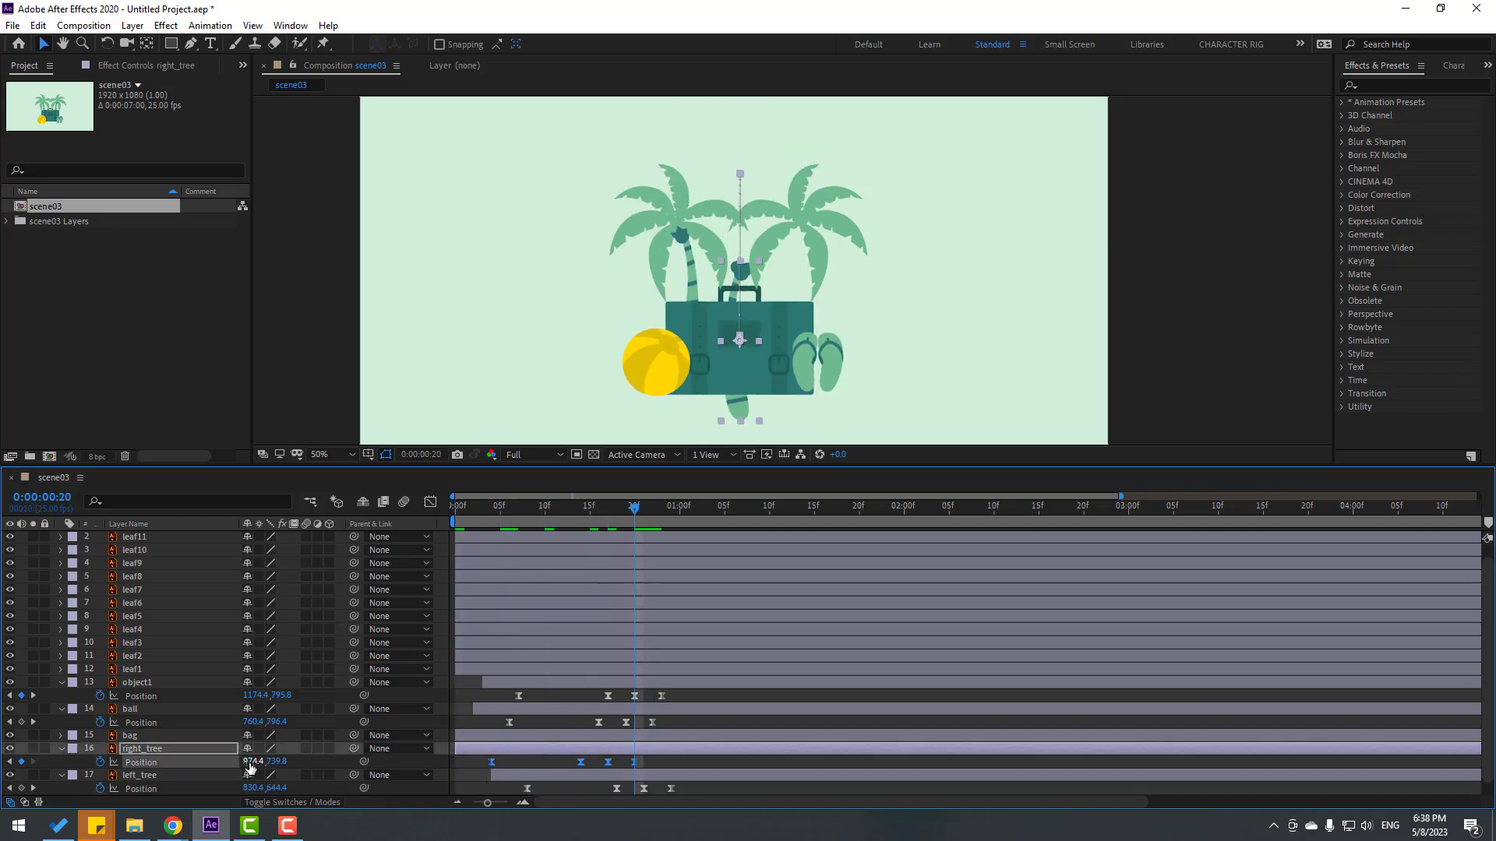
mouse_move(257, 762)
mouse_down()
mouse_move(374, 761)
mouse_move(213, 752)
mouse_move(248, 761)
mouse_up()
click(536, 761)
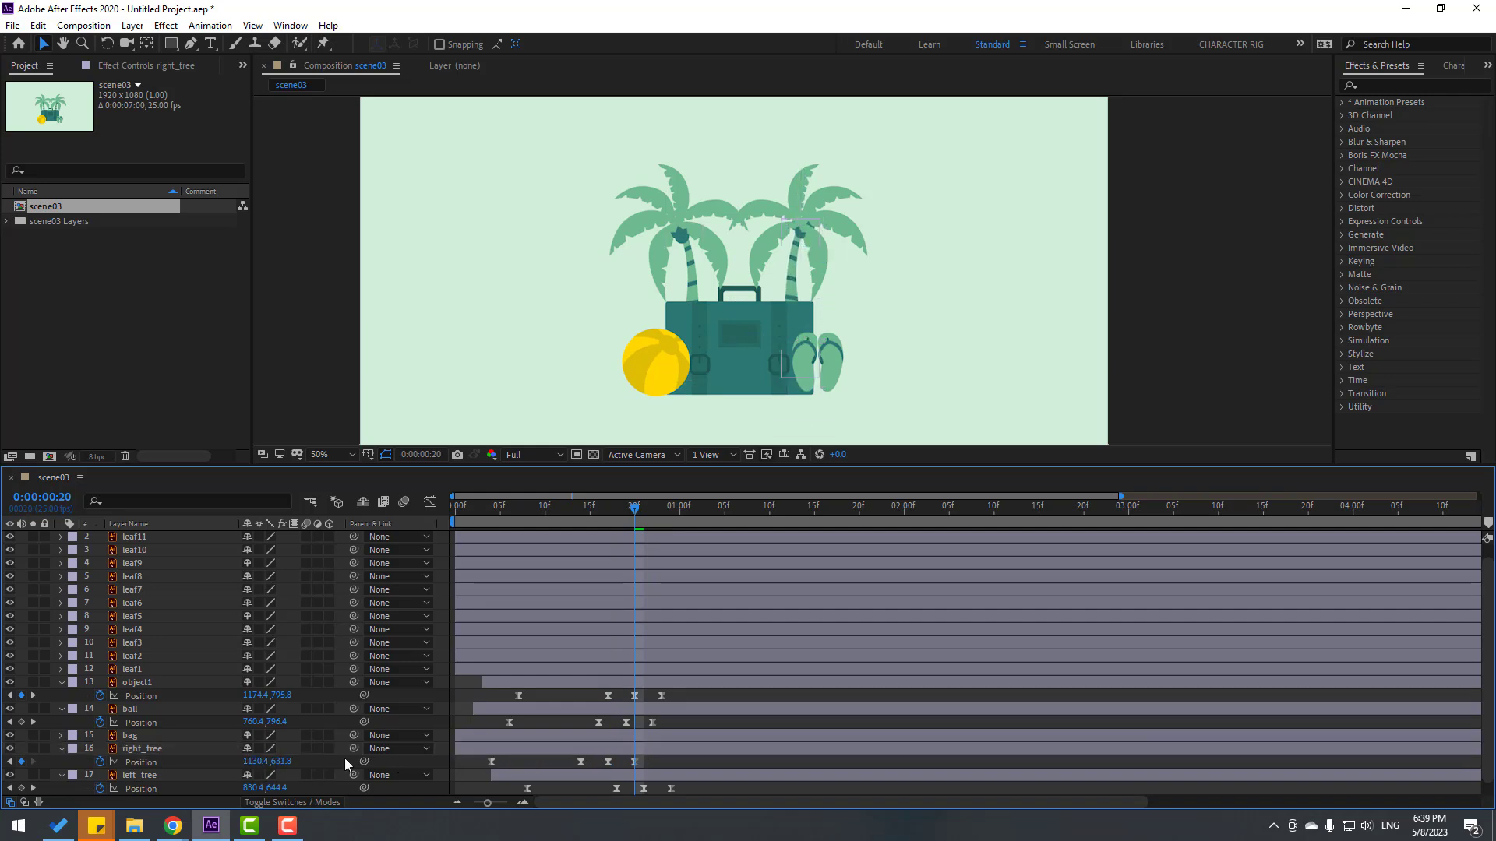
Step: Delay the right_tree layer to start at frame 7 and preview the animation
click(150, 751)
drag(502, 751, 534, 751)
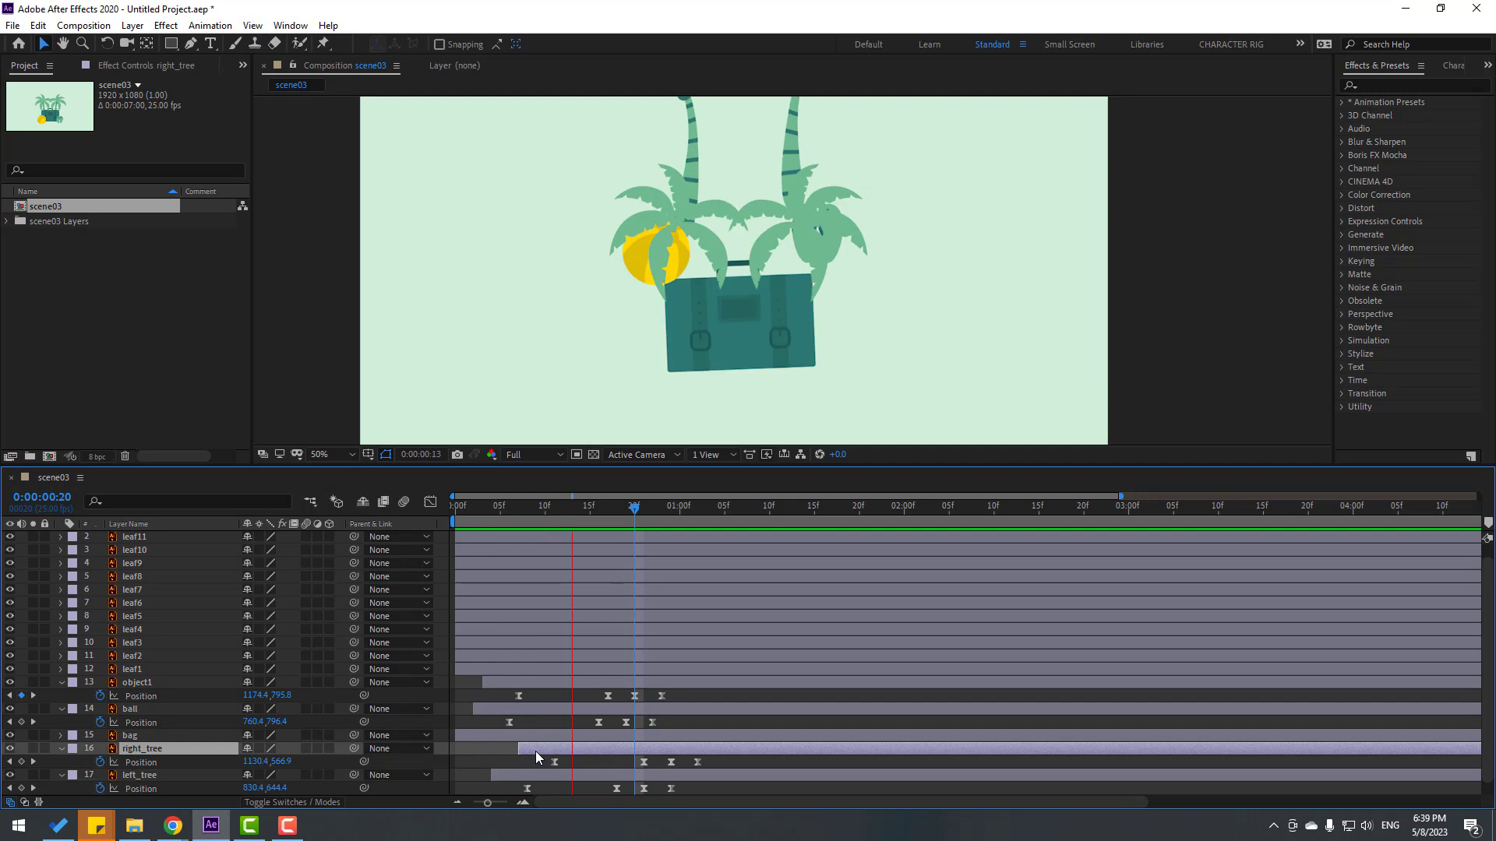
key(space)
key(space)
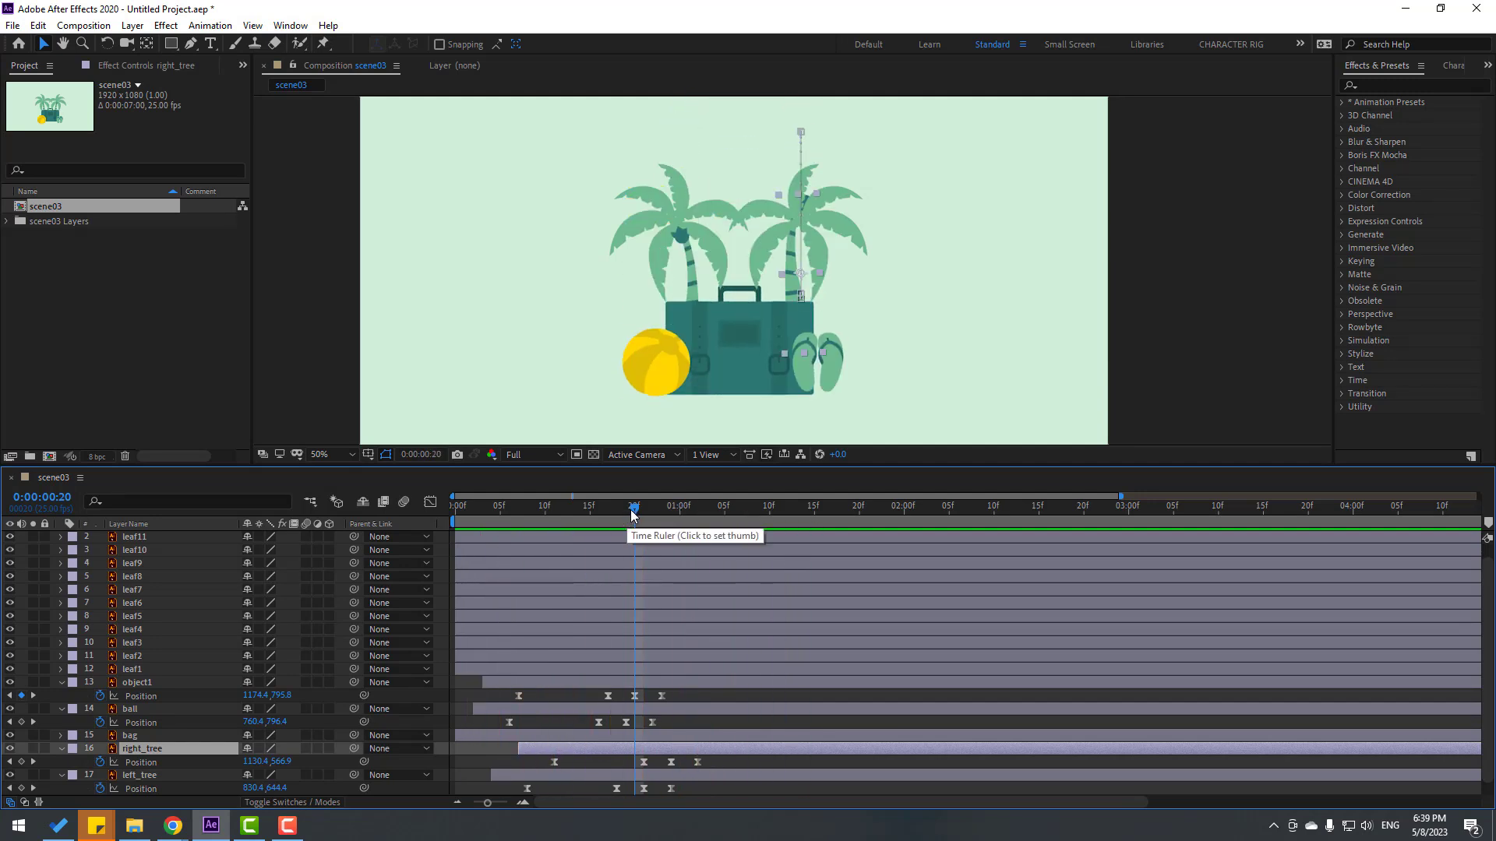
Step: Return to frame 0, solo leaf12 and move its anchor point to the upper-right tip where it joins the left palm's crown
drag(681, 516, 404, 511)
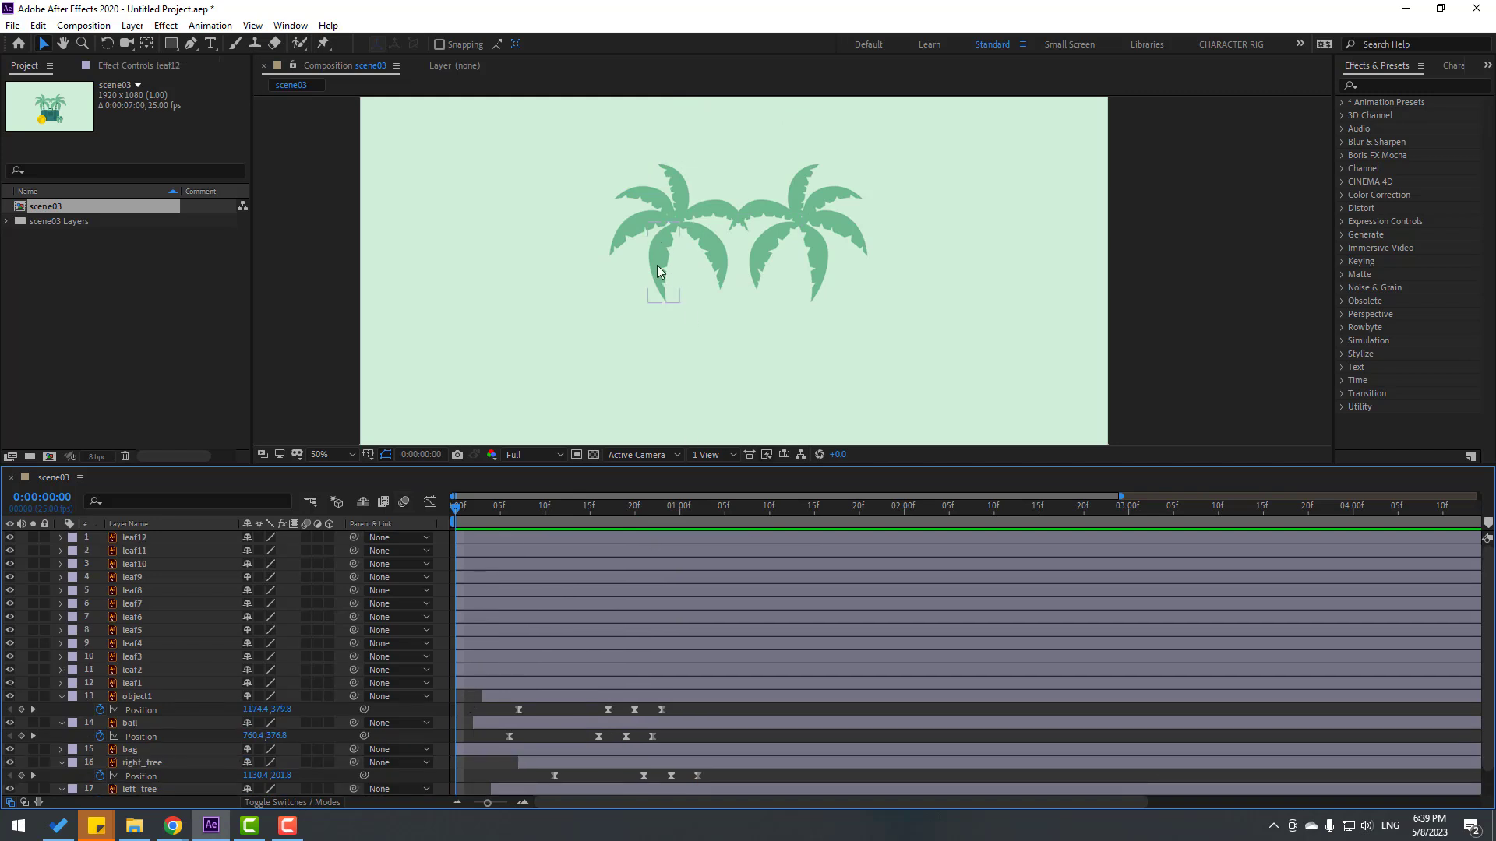
click(659, 266)
scroll(650, 307, up, 2)
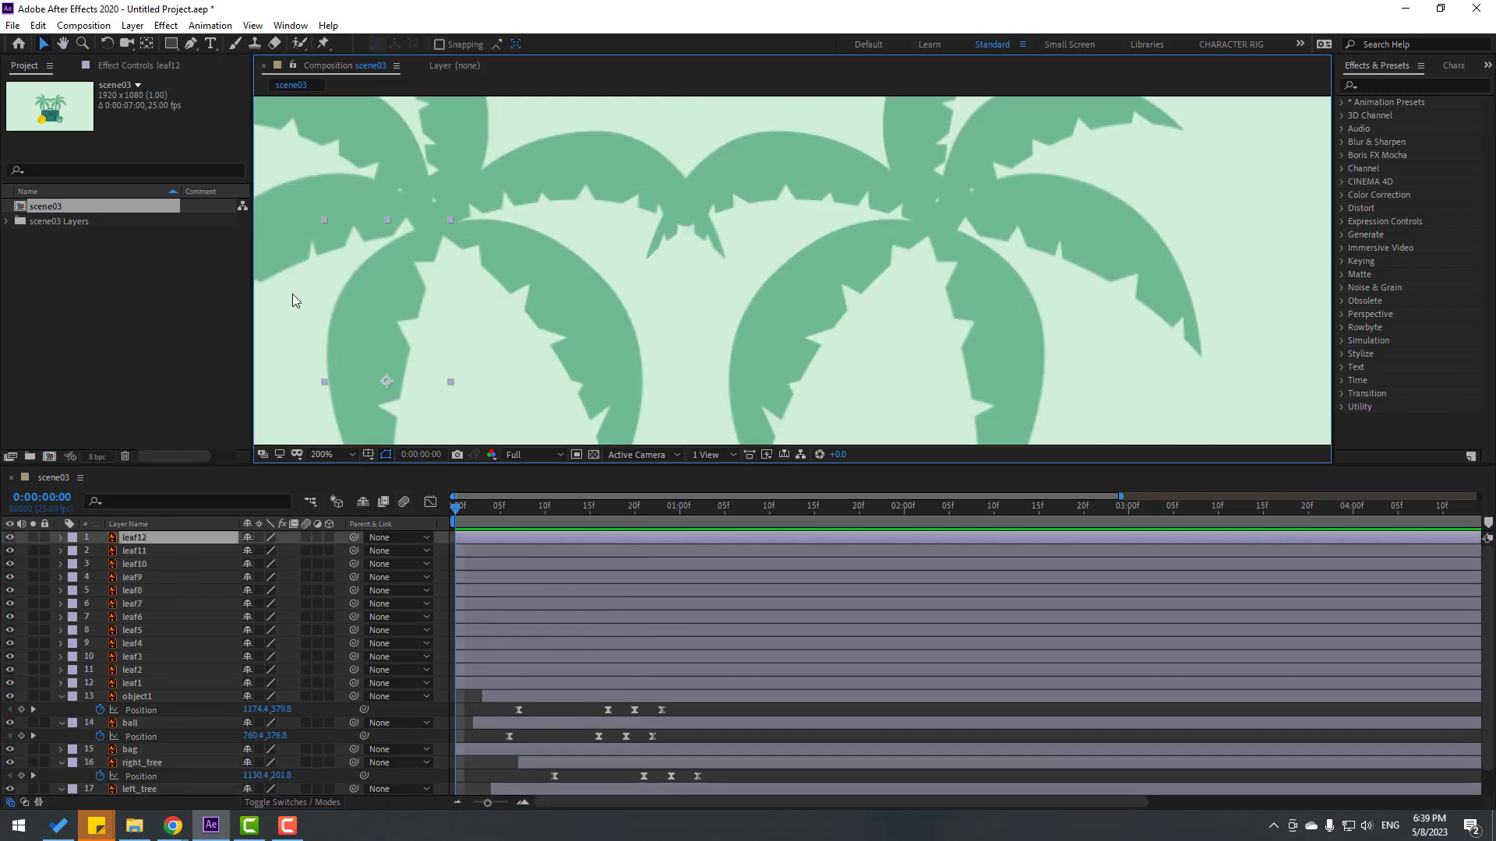
click(32, 537)
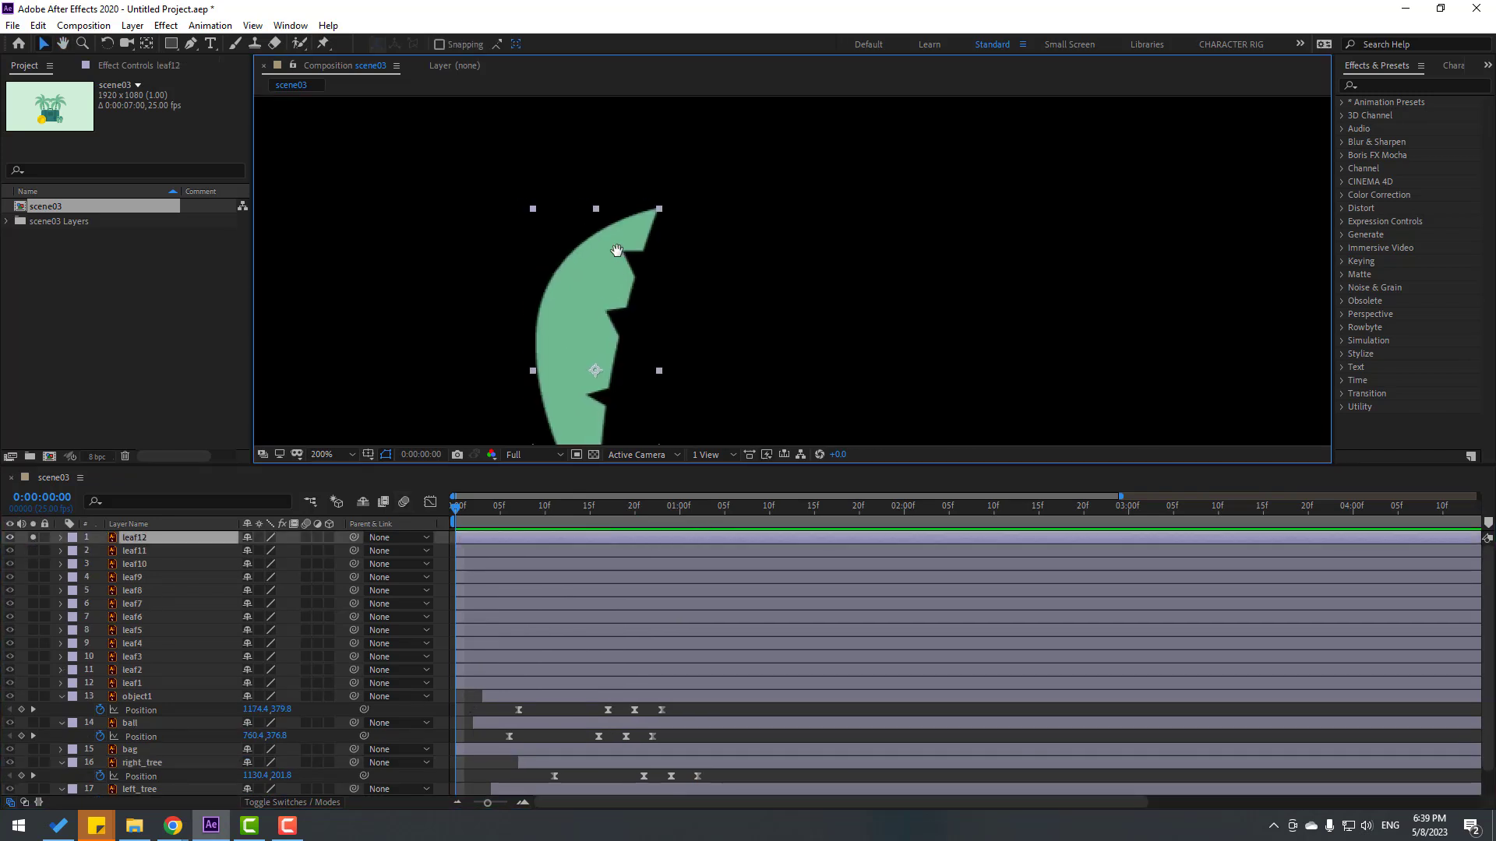
key(y)
drag(590, 367, 649, 212)
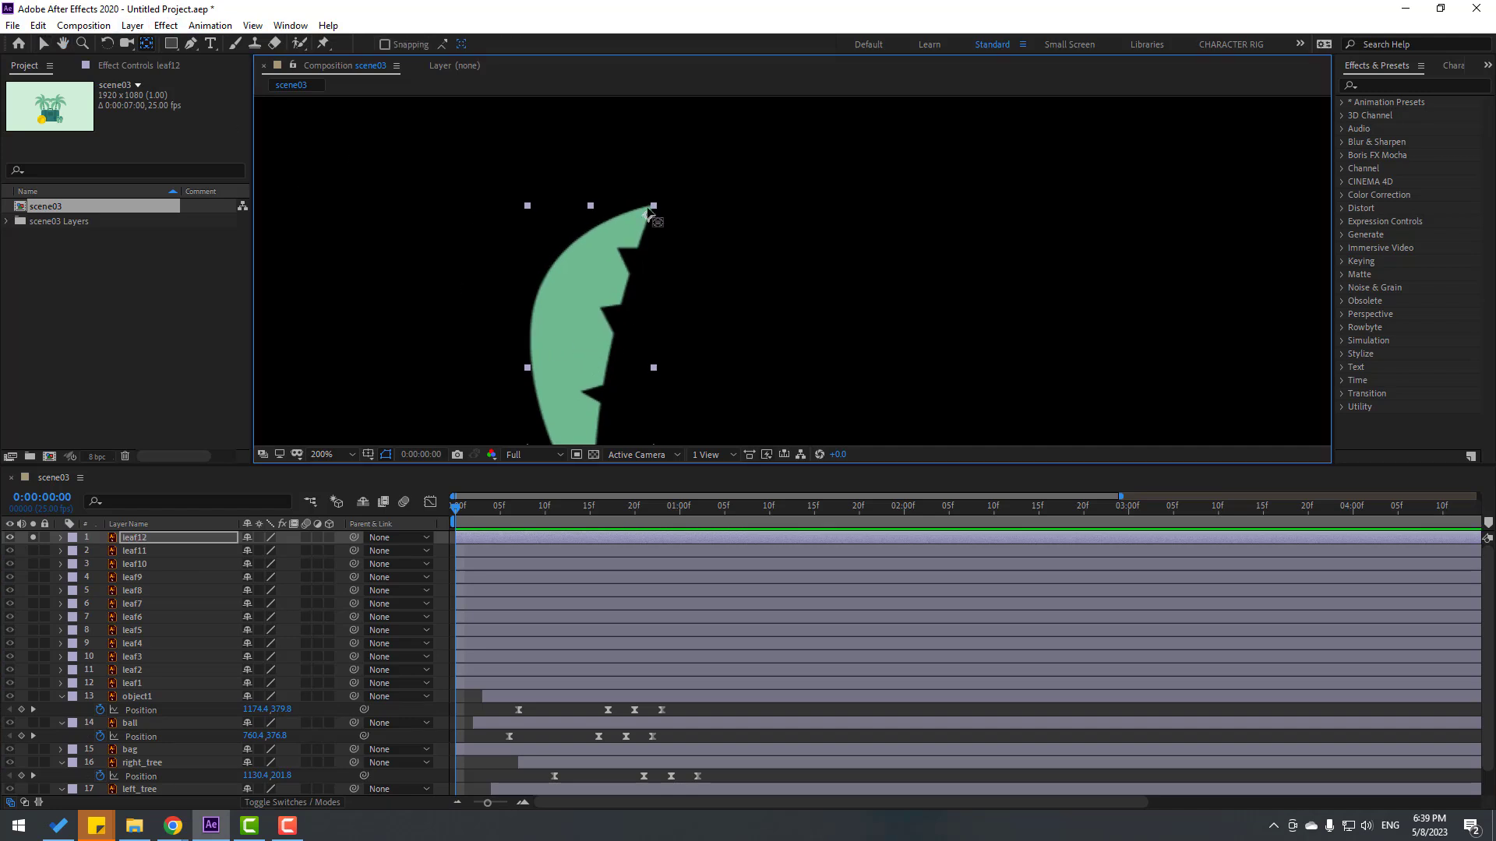
click(45, 47)
Step: Isolate leaf11 and move its anchor point to the leaf's right tip at the left palm's crown
click(127, 549)
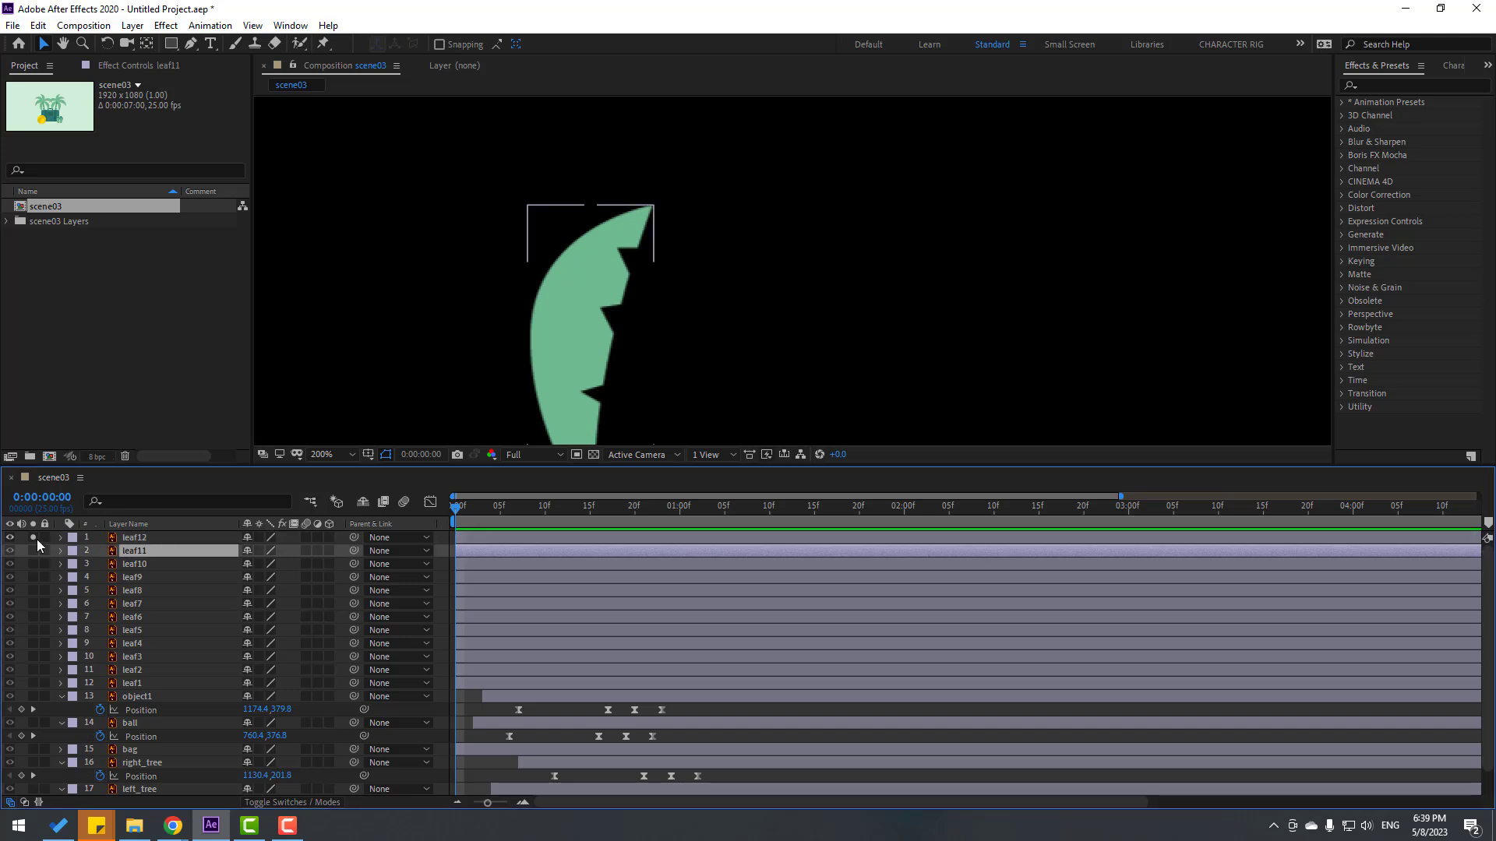
drag(709, 289, 709, 309)
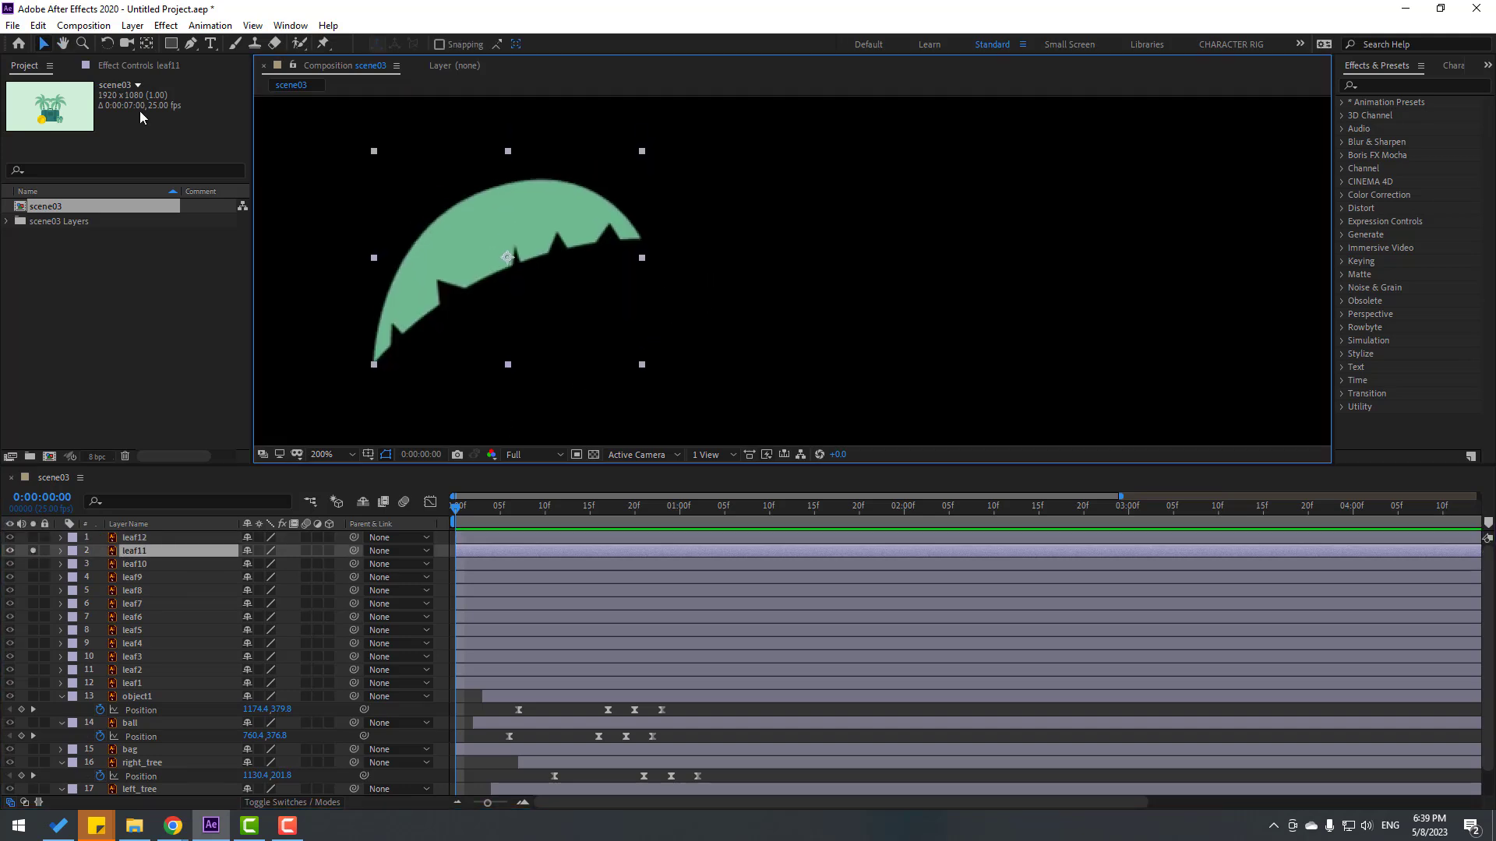
click(146, 43)
drag(507, 257, 634, 241)
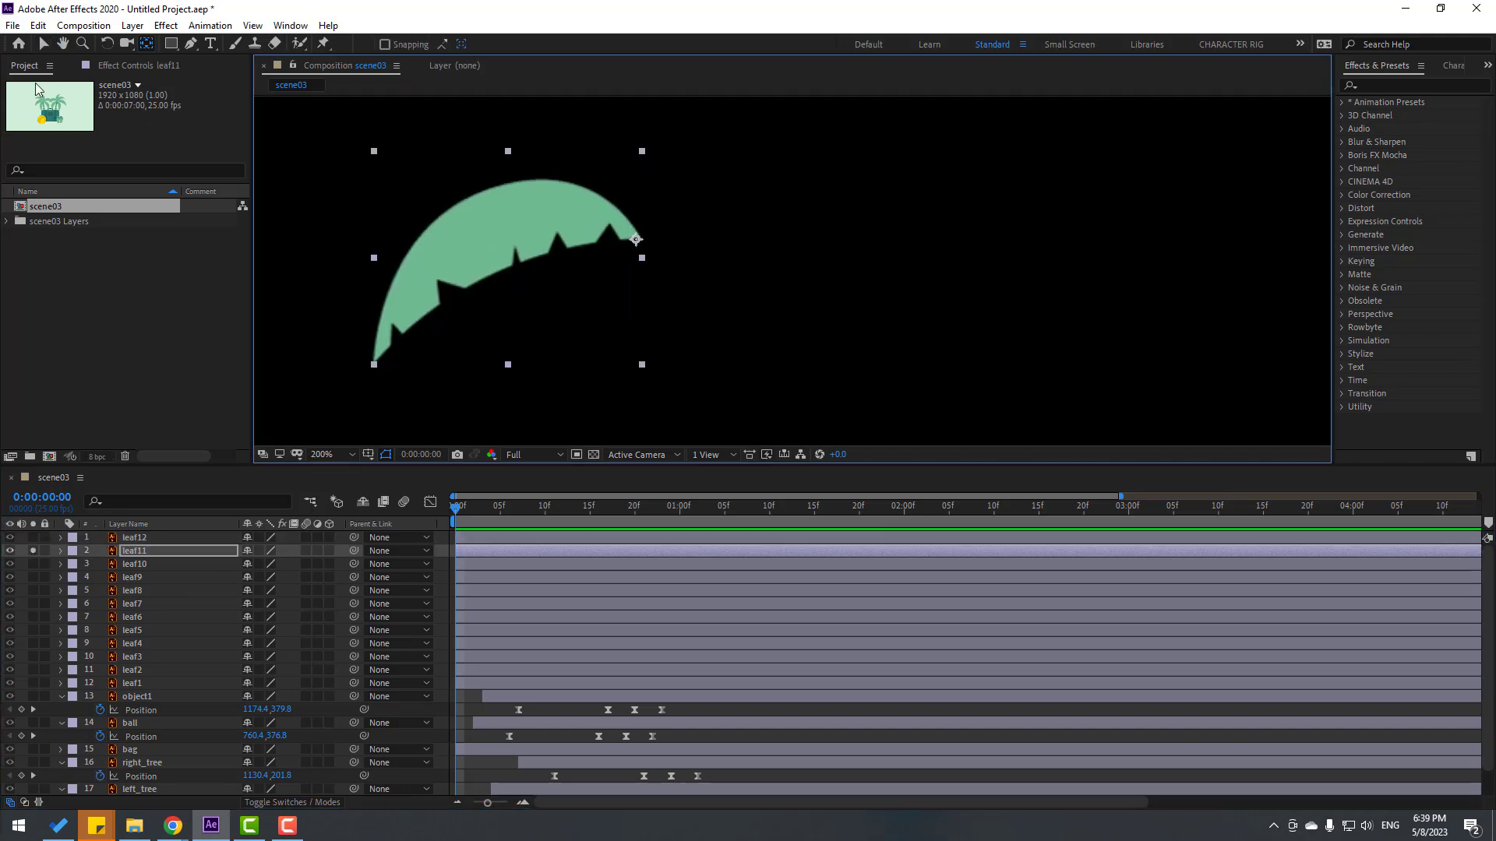
click(48, 47)
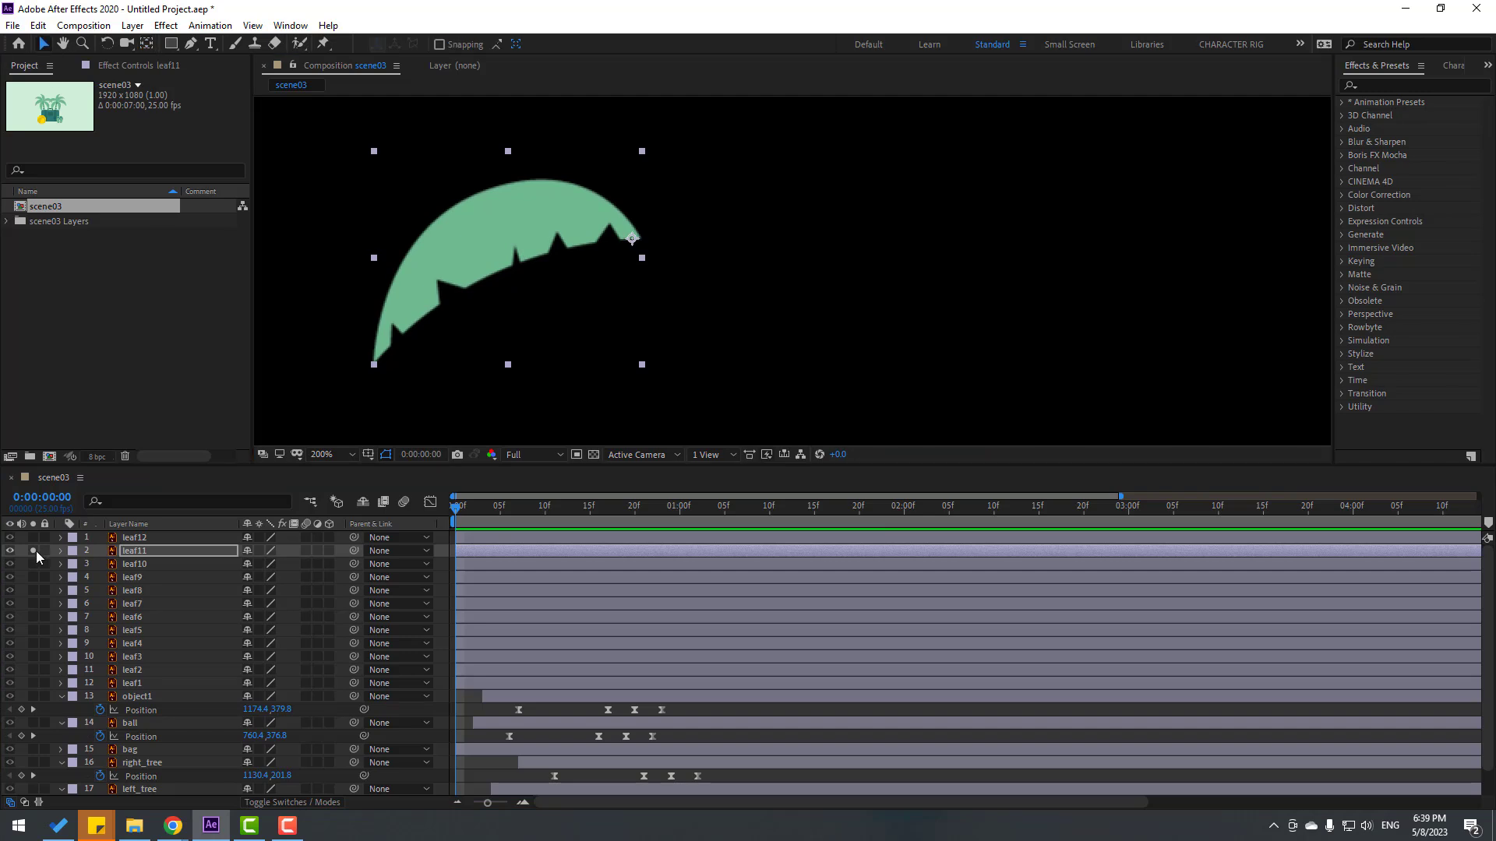
Step: Solo leaf10, move its anchor point to the leaf's lower-right tip, and turn its solo off
click(134, 565)
key(h)
key(y)
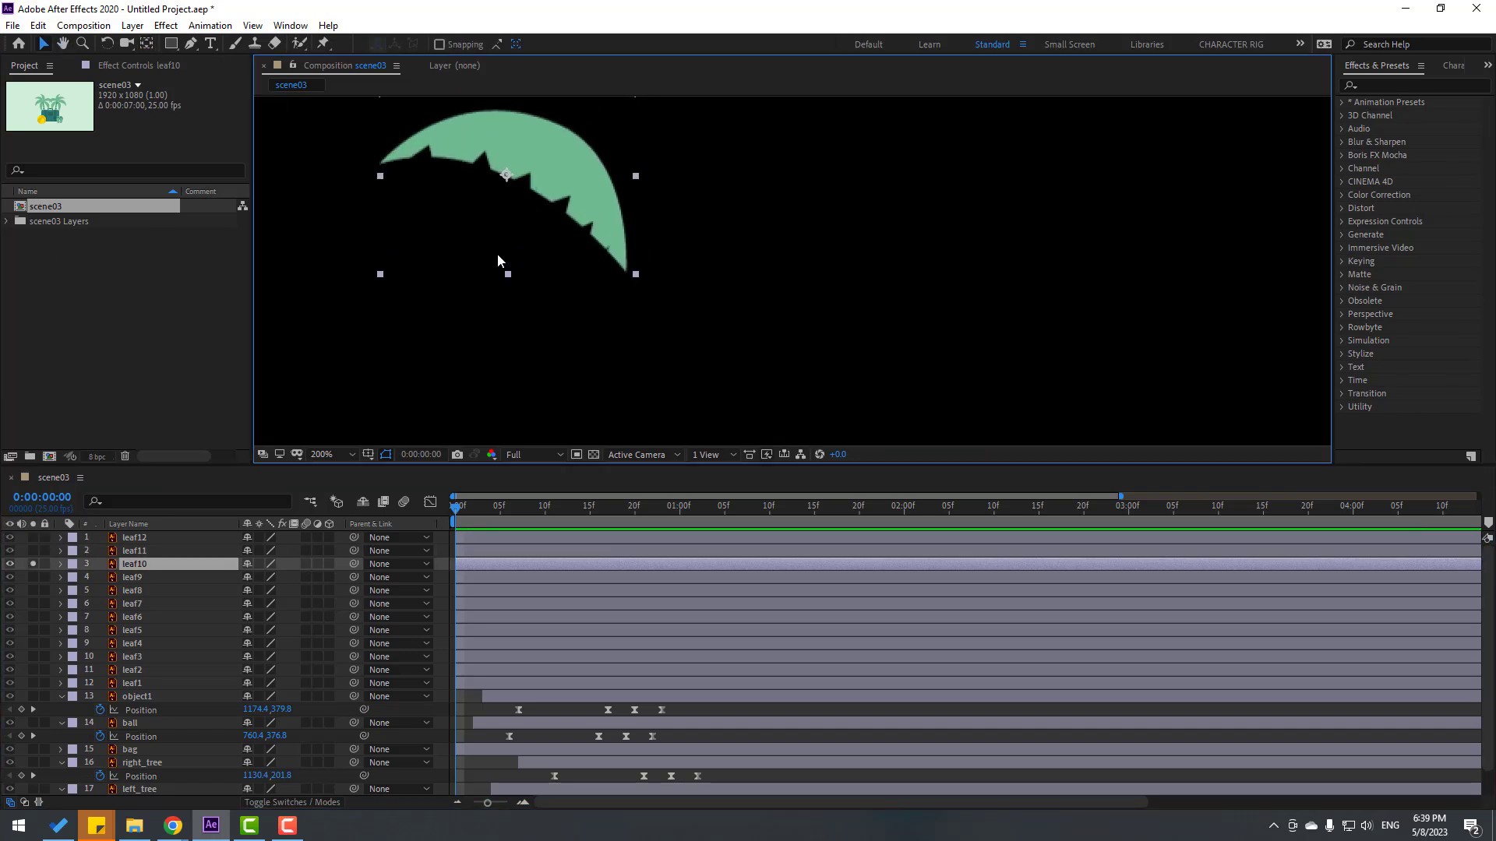
drag(507, 174, 629, 266)
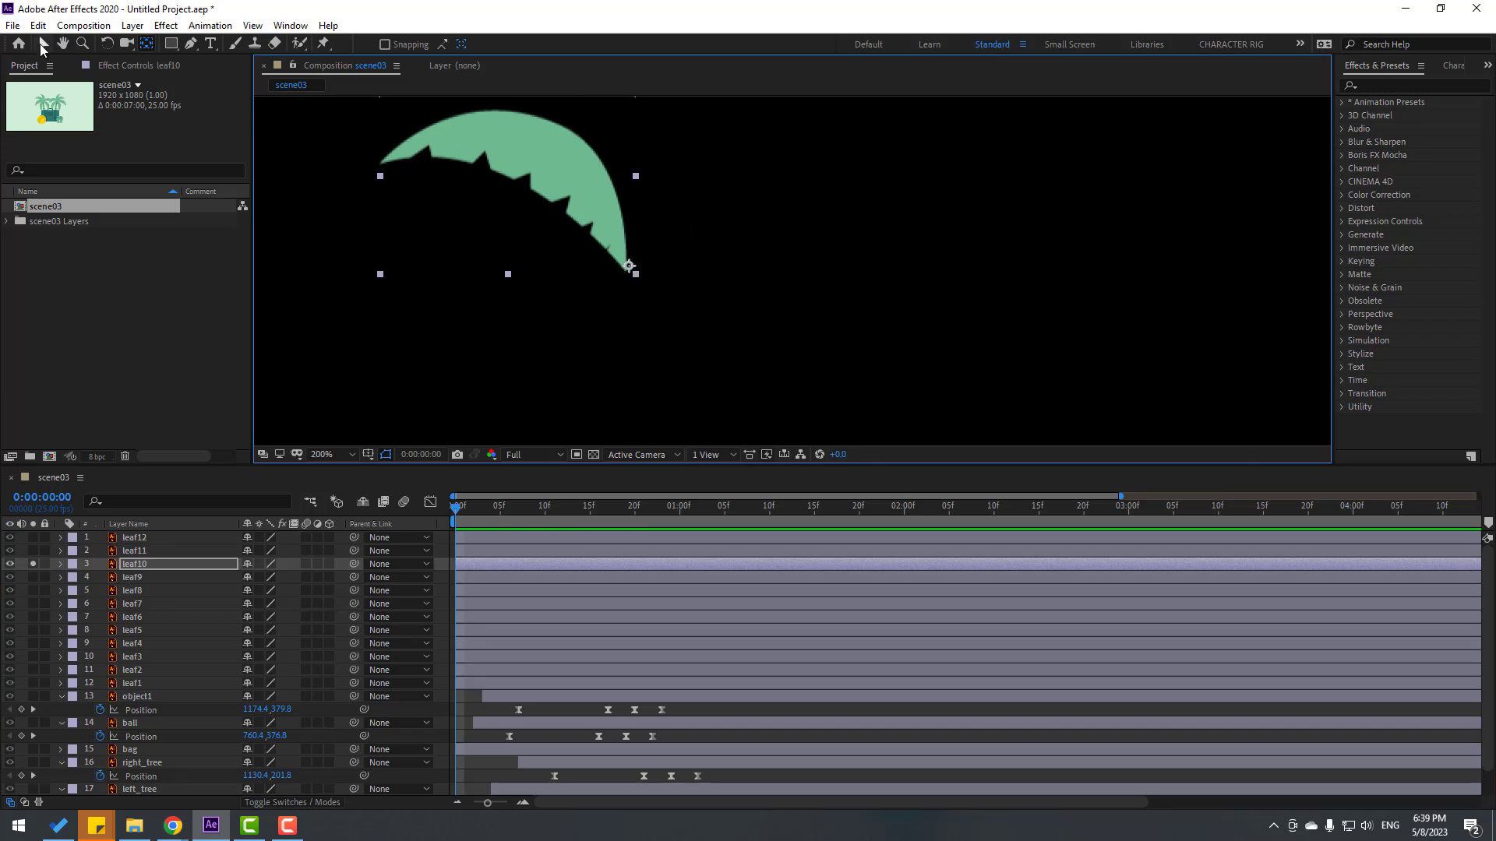
click(42, 44)
click(32, 564)
Step: Solo leaf9, move its anchor point to the leaf's bottom tip, and turn its solo off
click(133, 577)
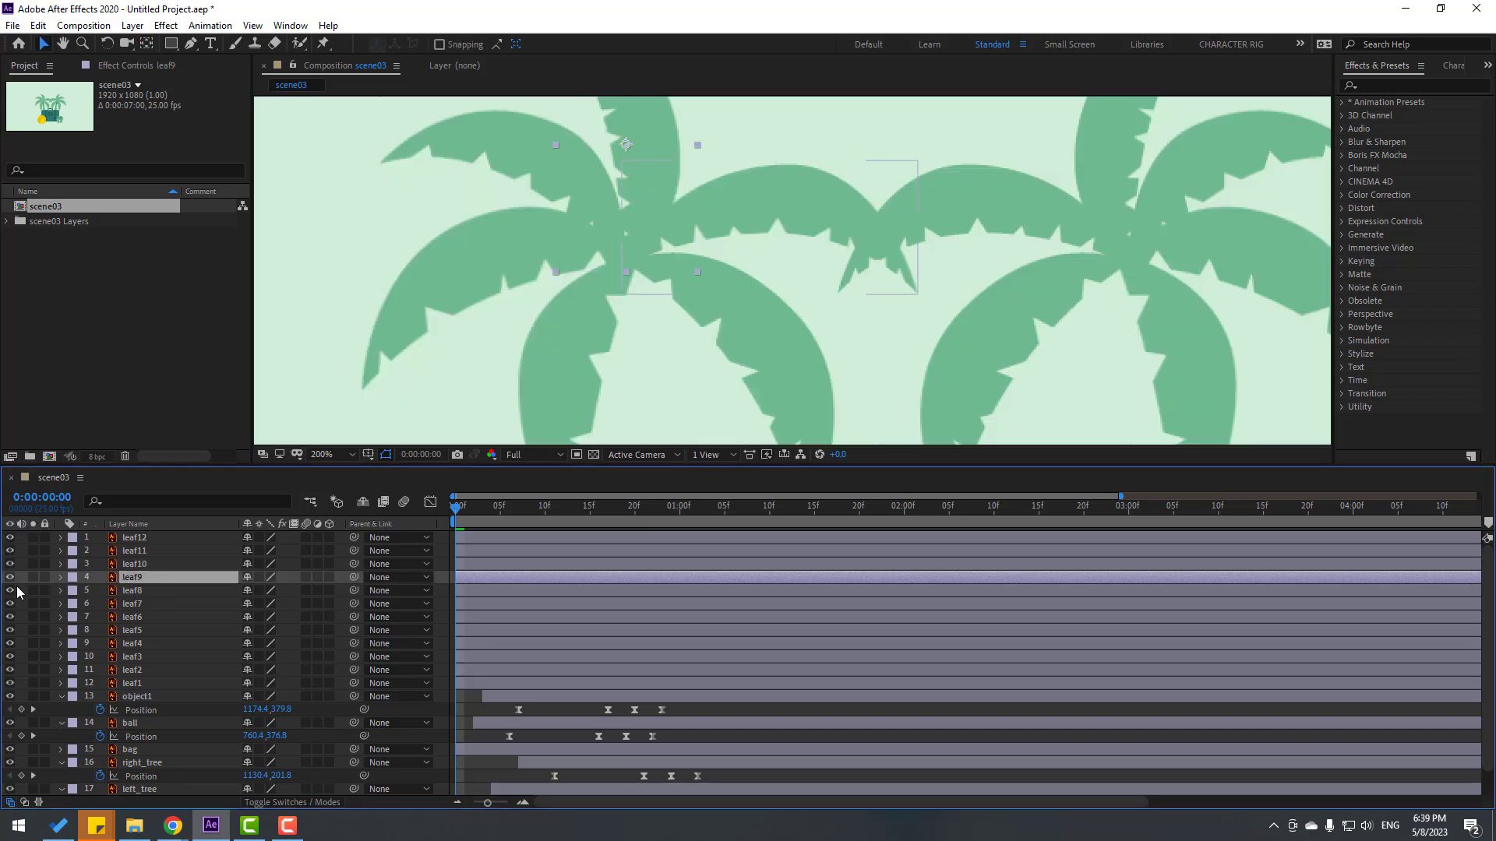
click(32, 577)
key(y)
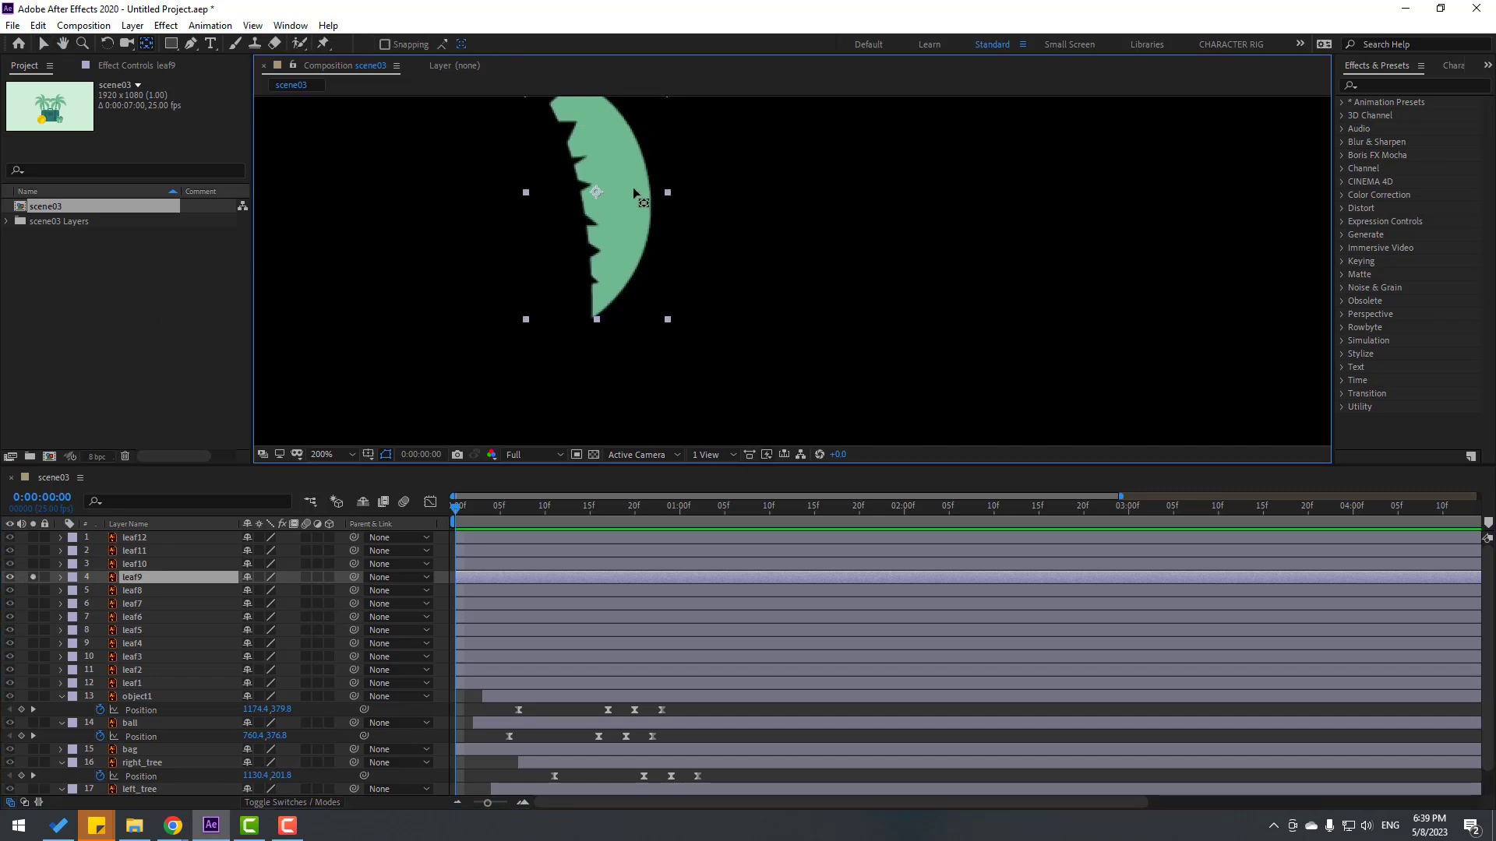
key(space)
drag(633, 187, 582, 377)
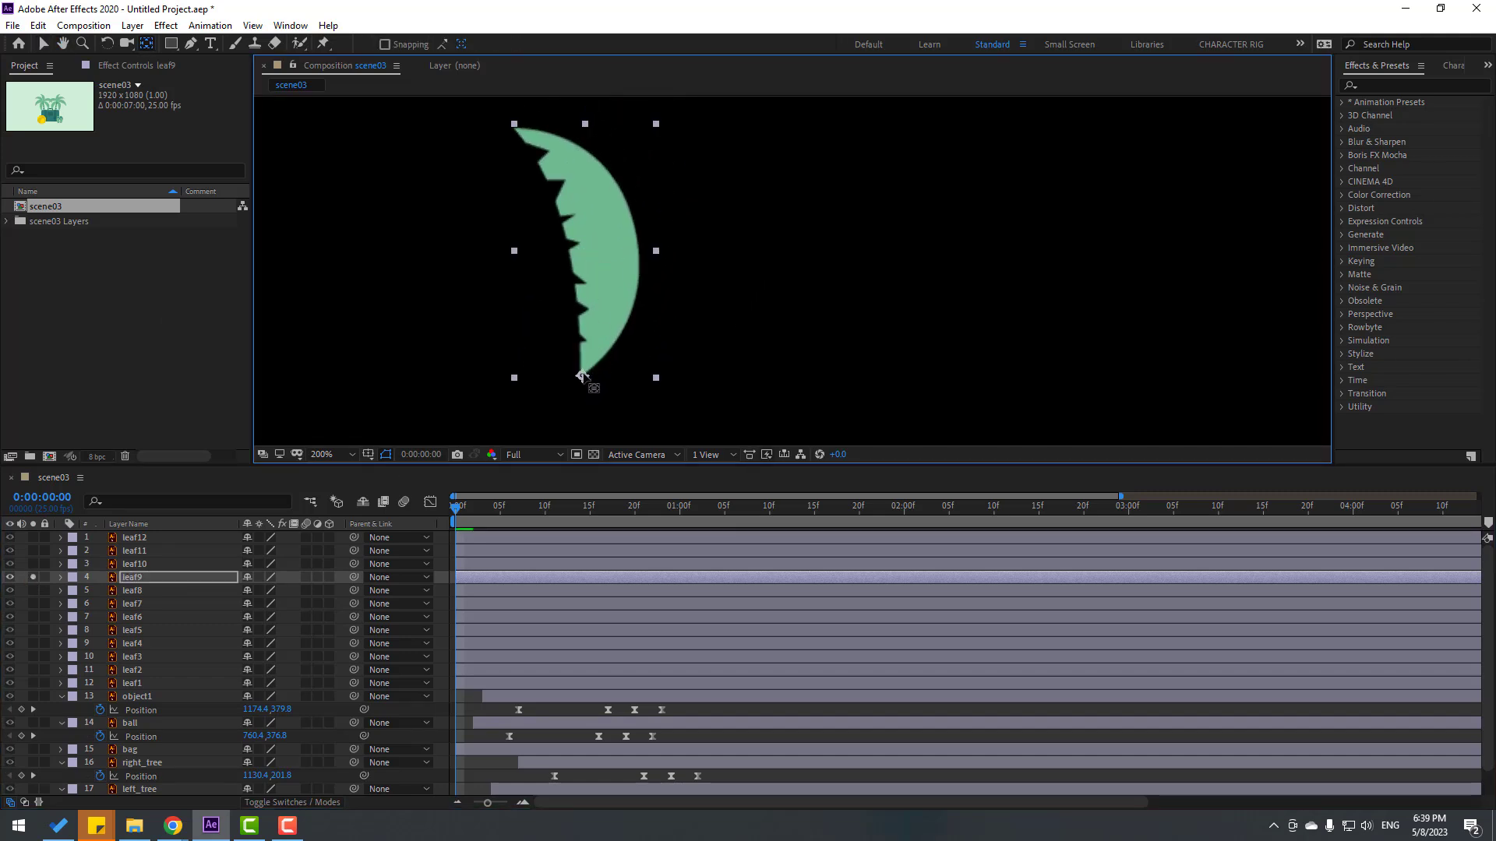
click(32, 577)
Step: Solo leaf8, move its anchor point to the leaf's left tip, and turn its solo off
click(33, 590)
key(v)
click(708, 315)
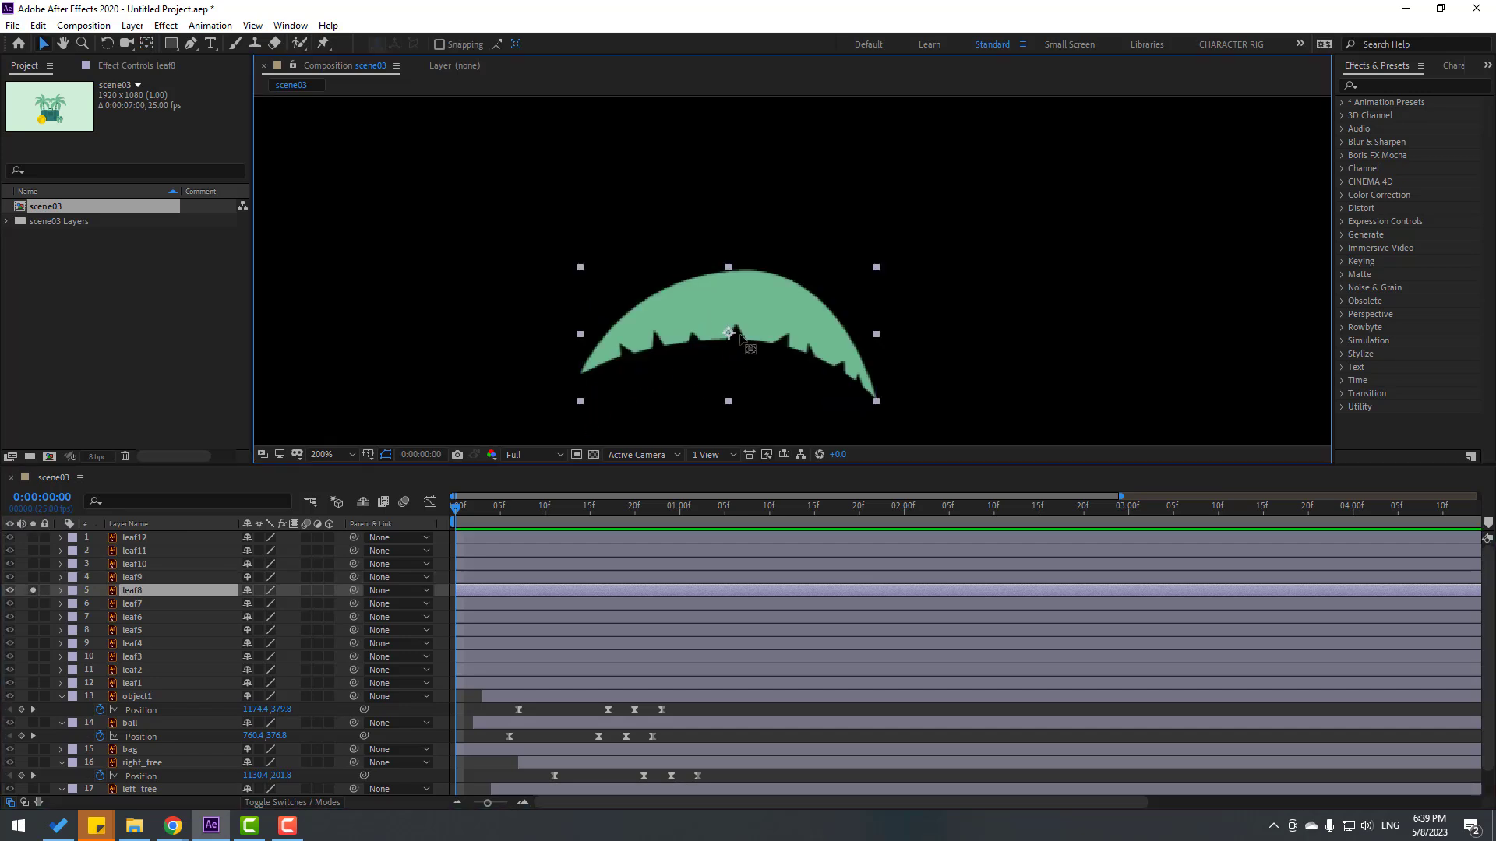
key(y)
drag(728, 334, 584, 371)
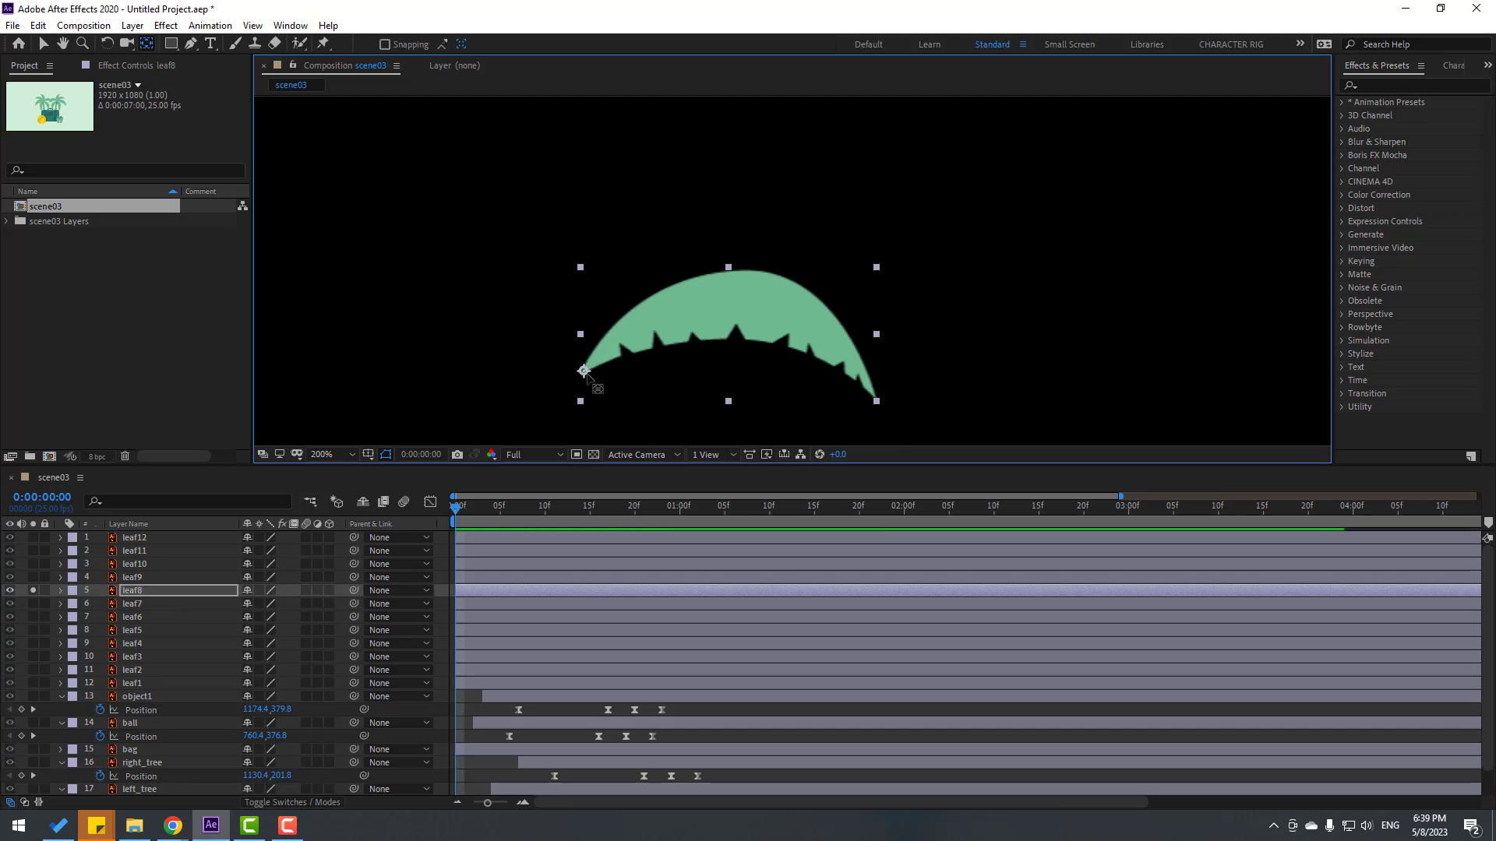
key(h)
click(33, 590)
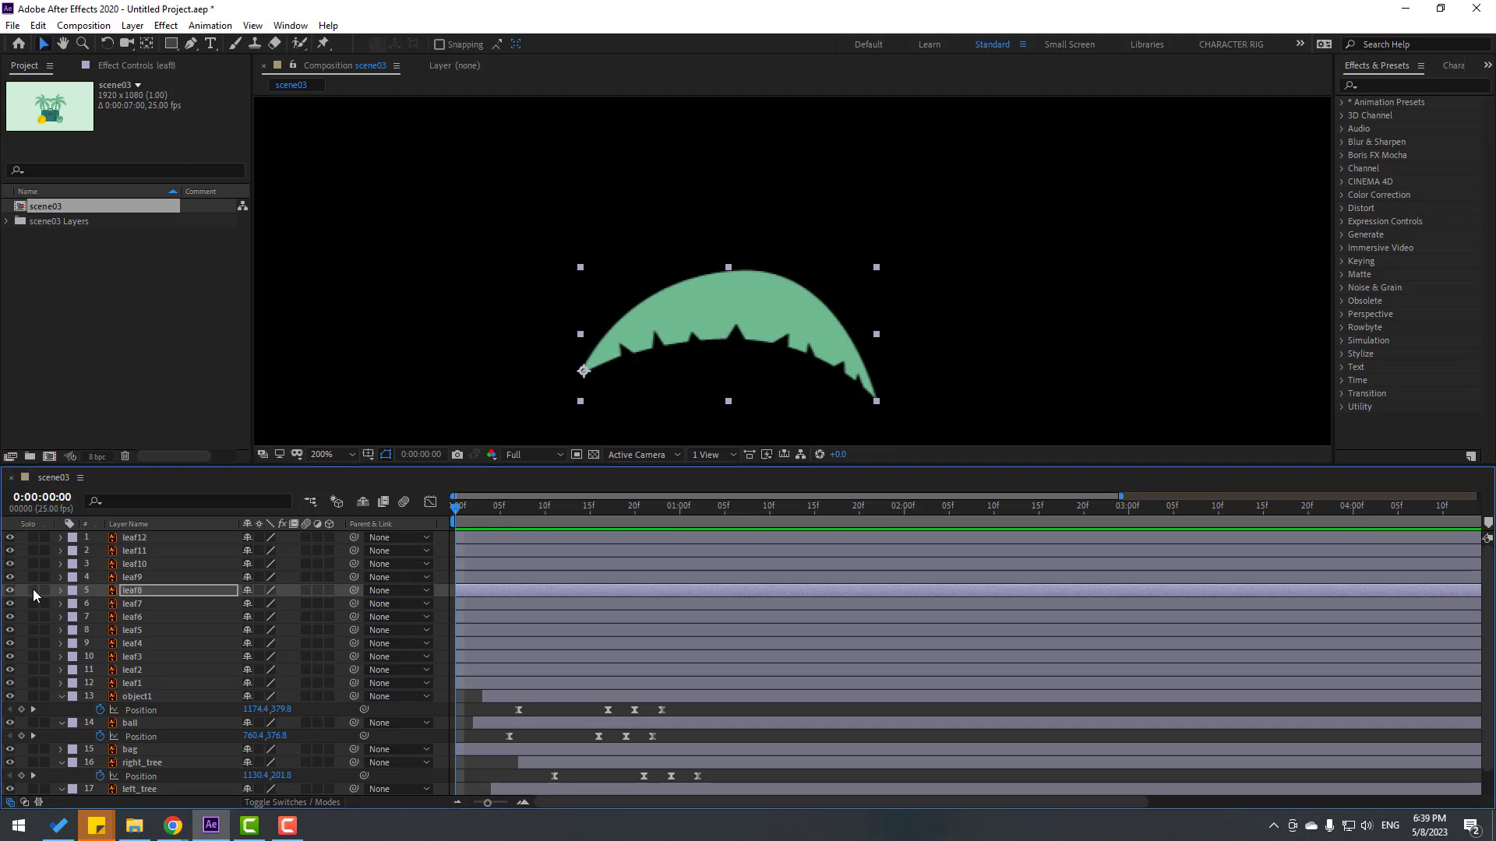
key(v)
Step: Solo leaf7, move its anchor point to the leaf's upper-left tip, and turn its solo off
click(139, 604)
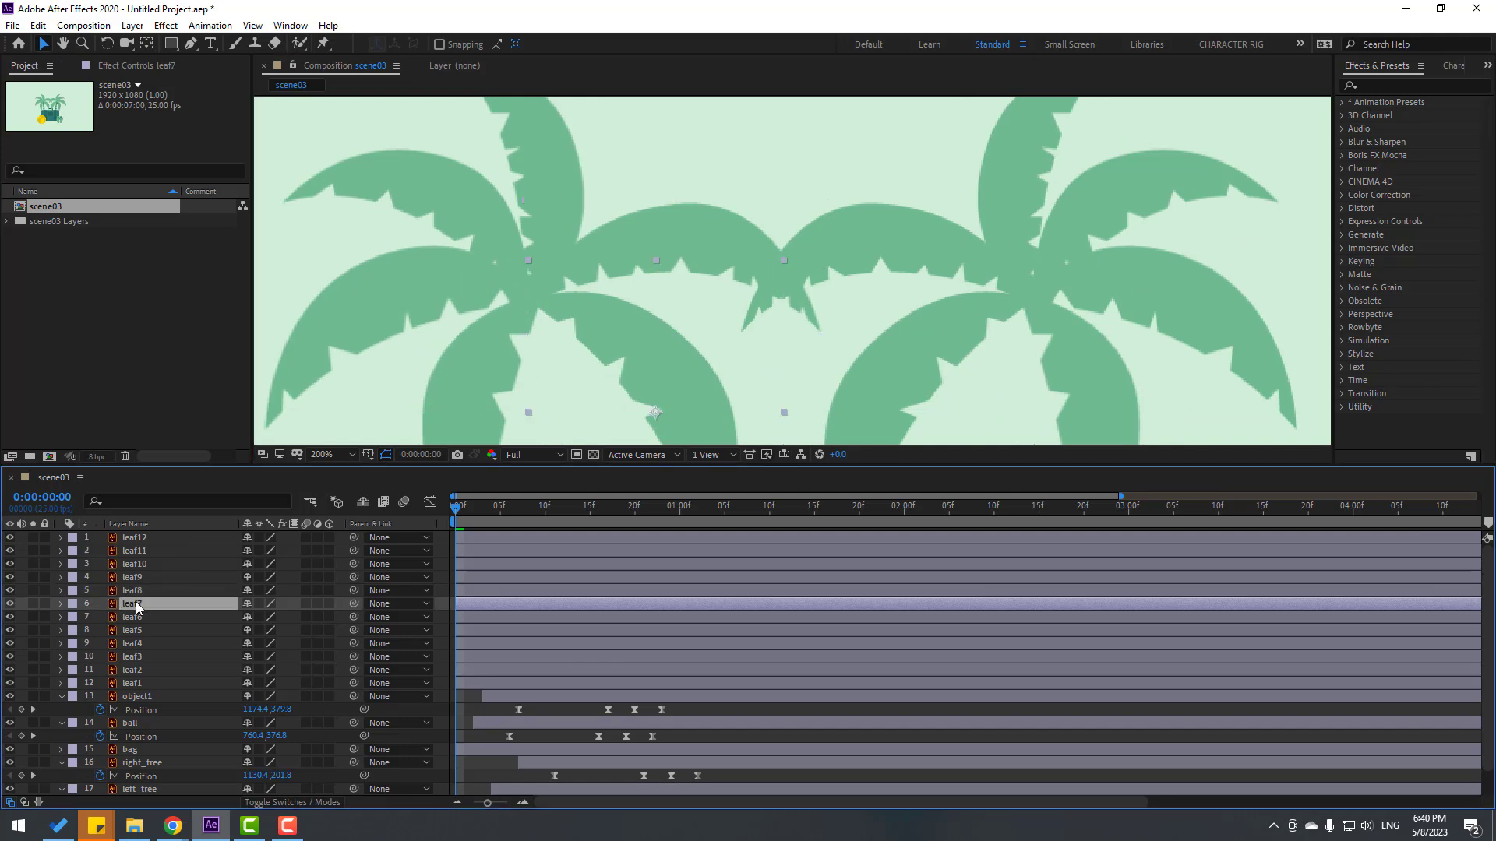
drag(579, 371, 578, 320)
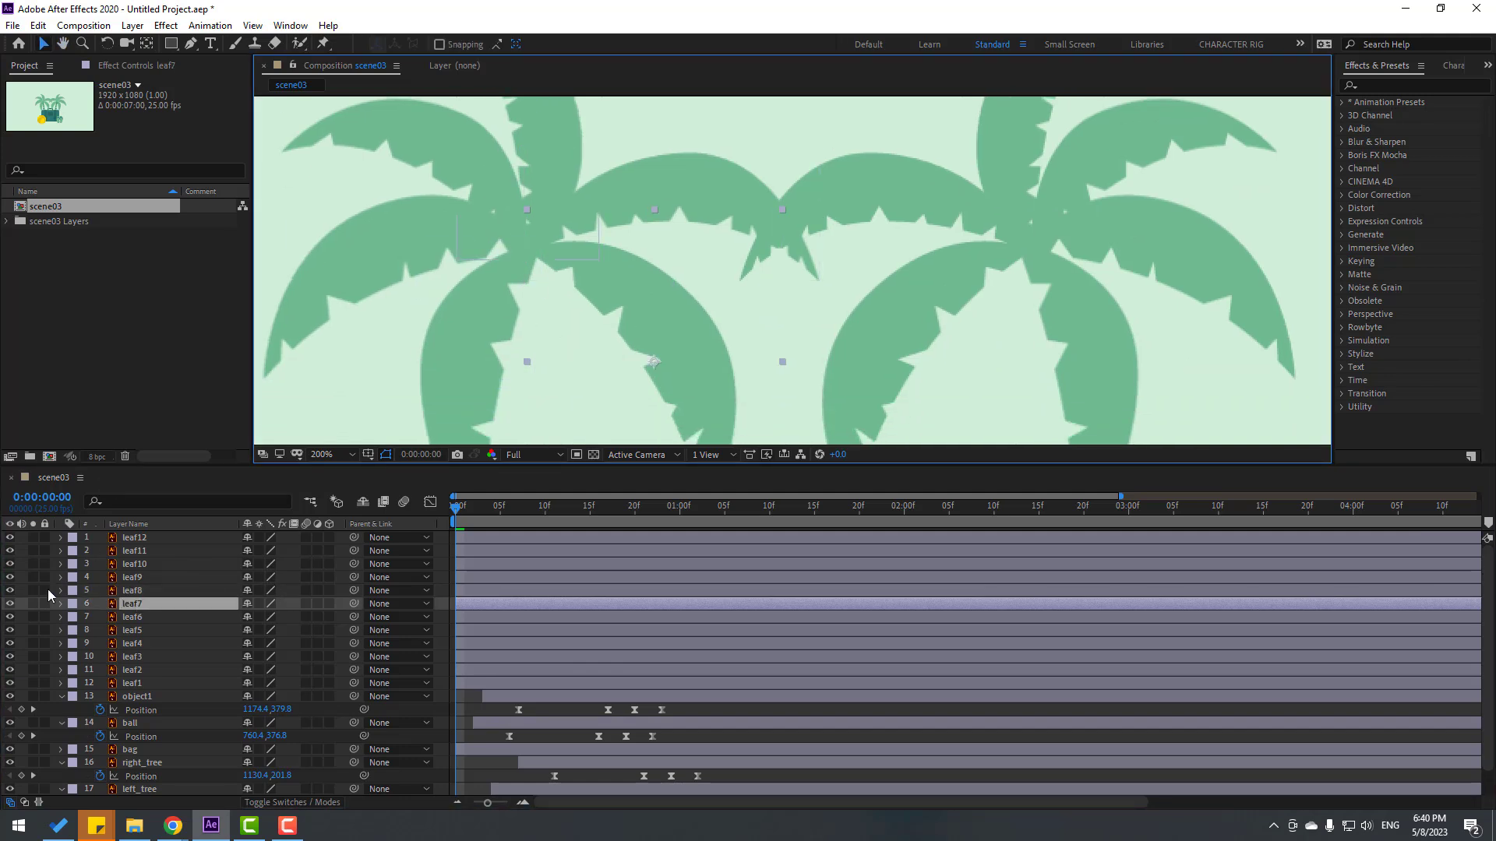
click(32, 604)
key(y)
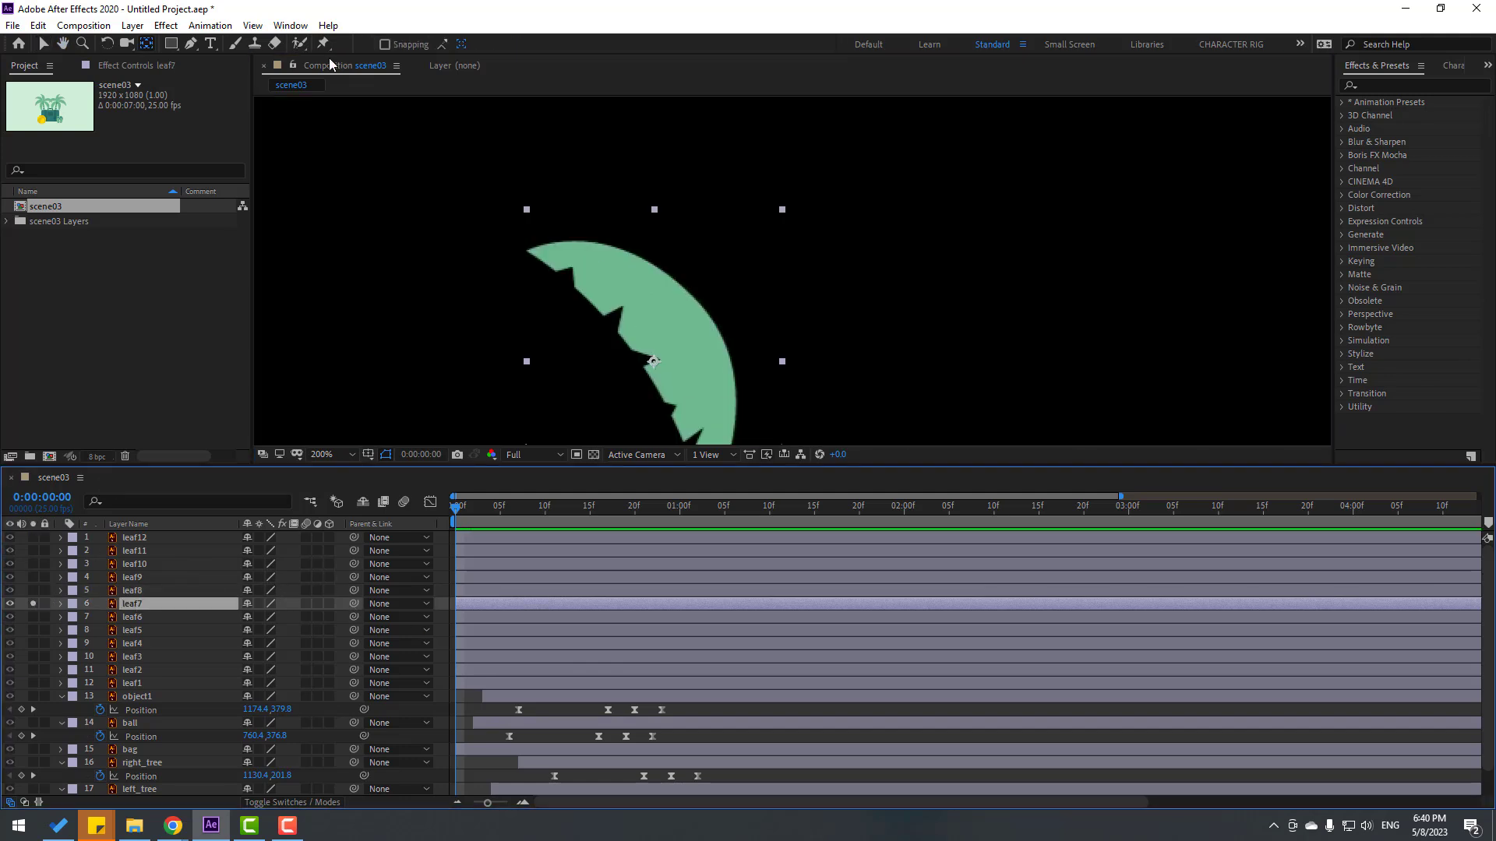
drag(654, 362, 532, 251)
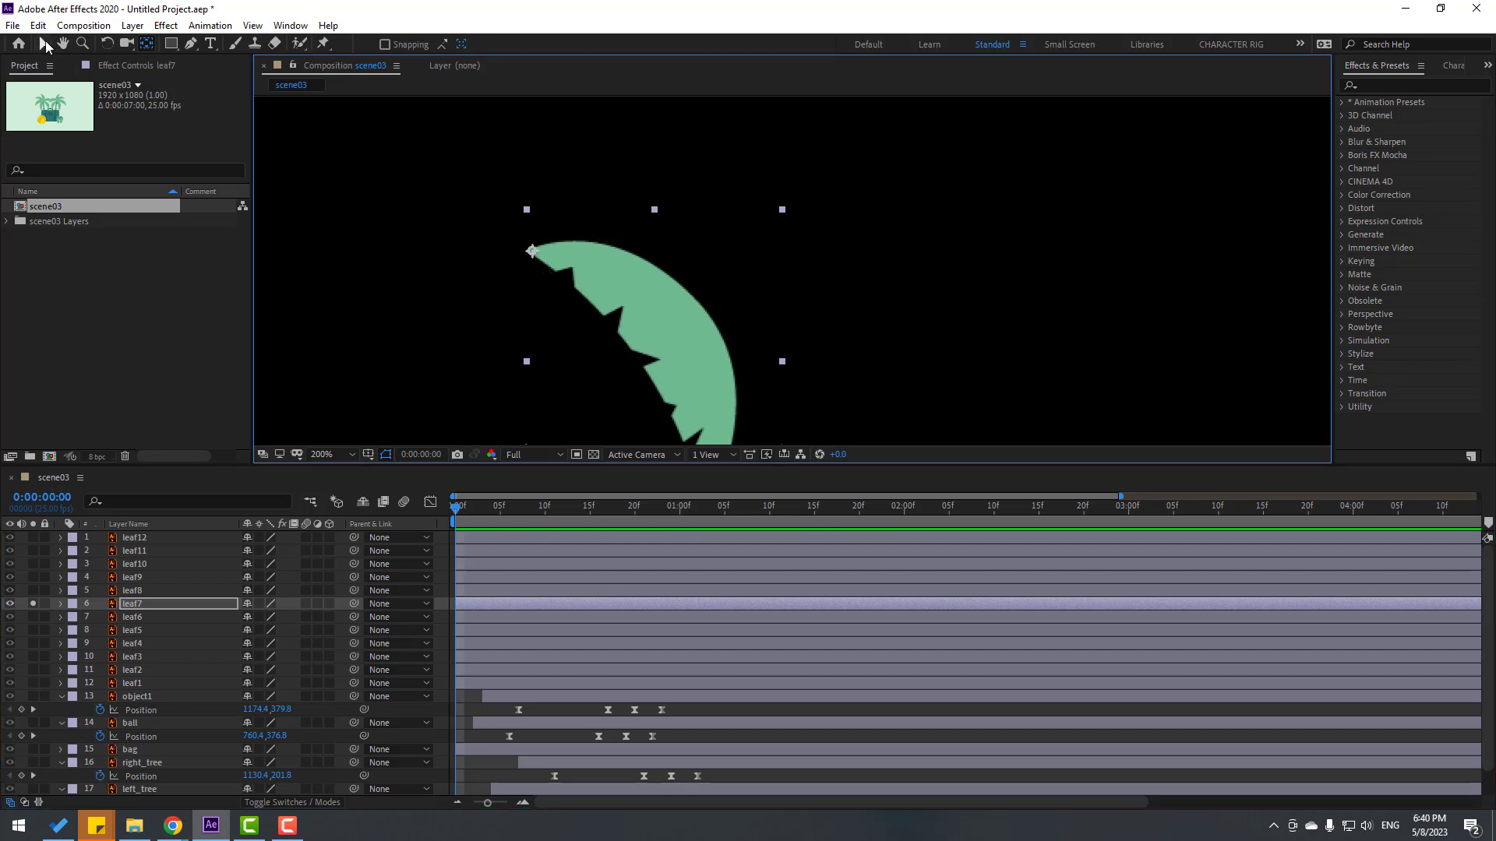
click(44, 45)
click(35, 602)
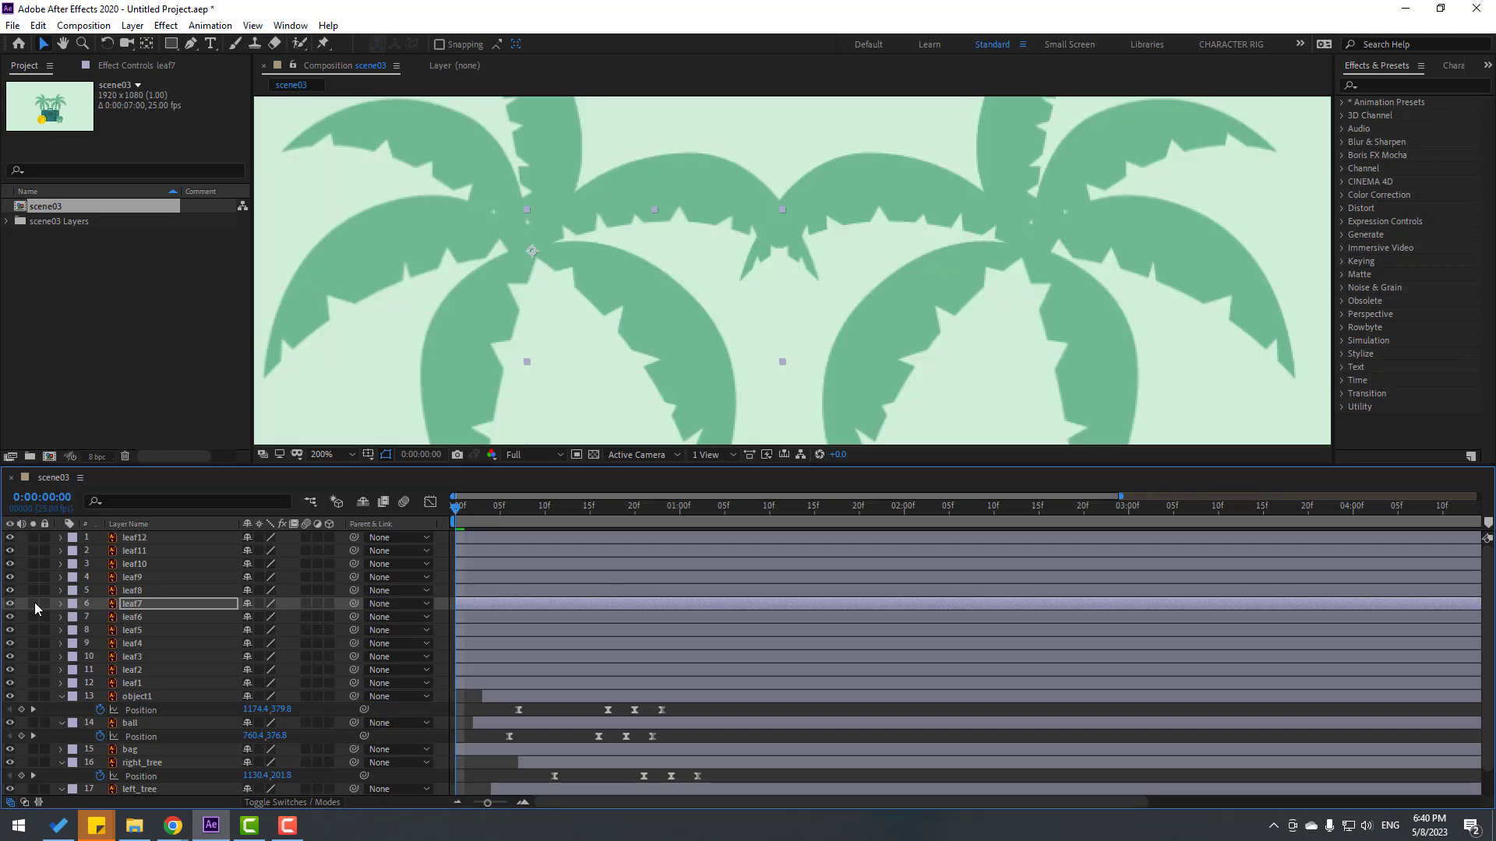
Step: Set leaf12's scale to 0% at frame 0 and start keyframing it
click(146, 538)
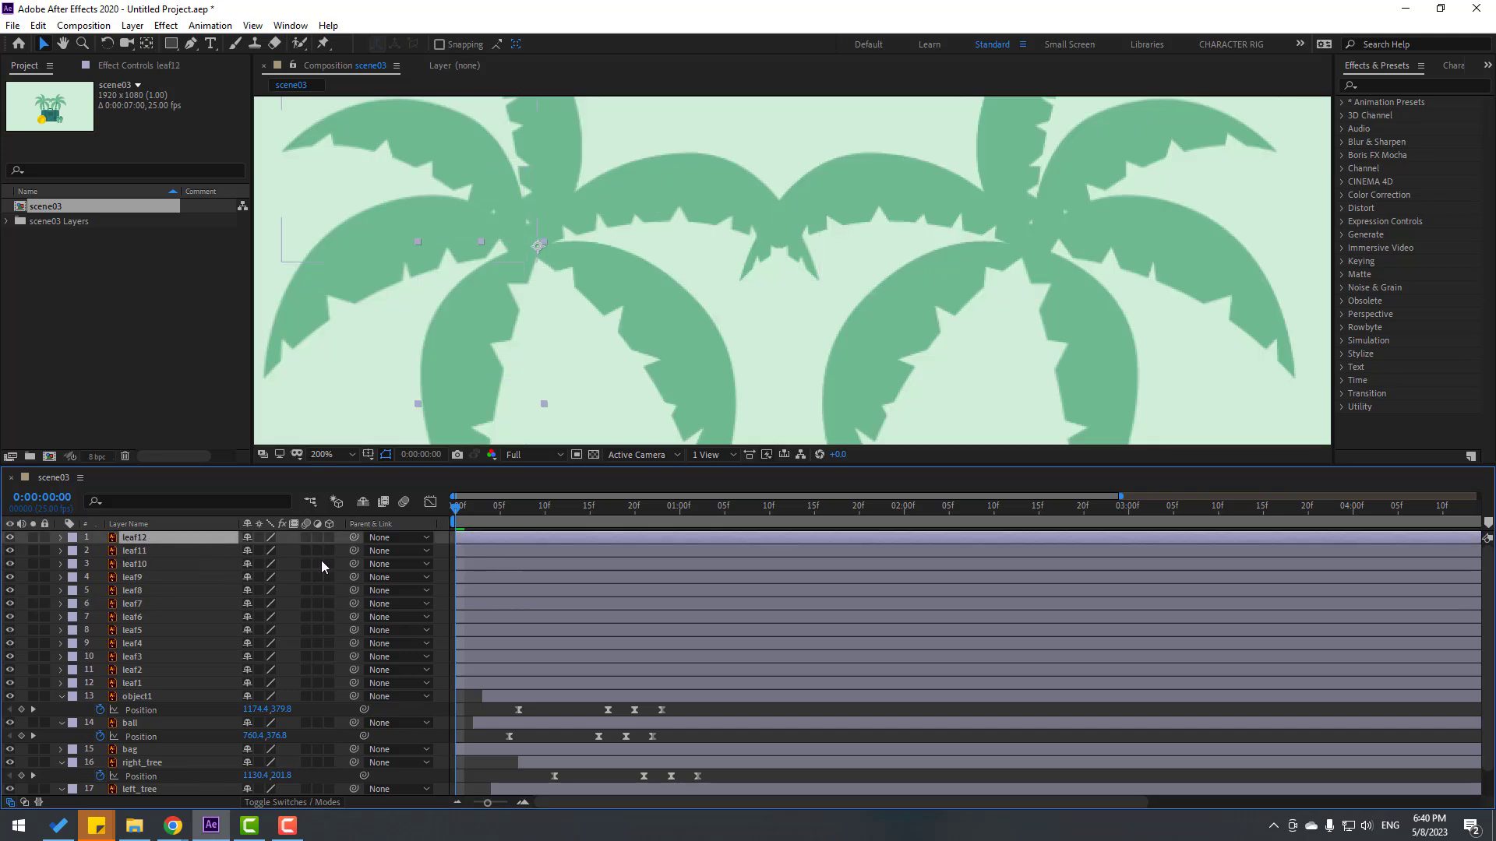
key(s)
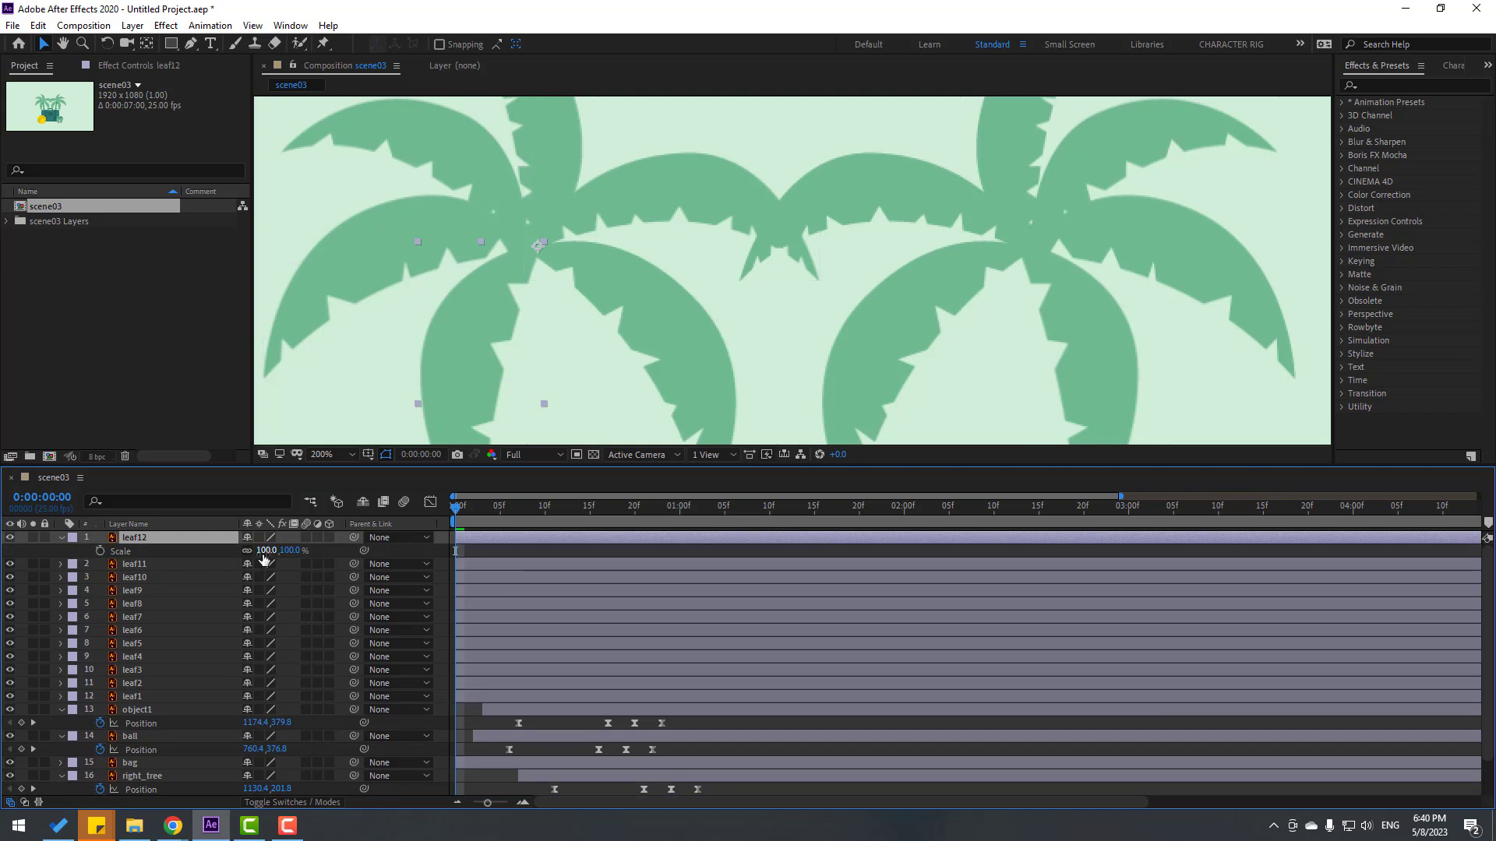
click(265, 551)
text(0)
key(Return)
click(99, 551)
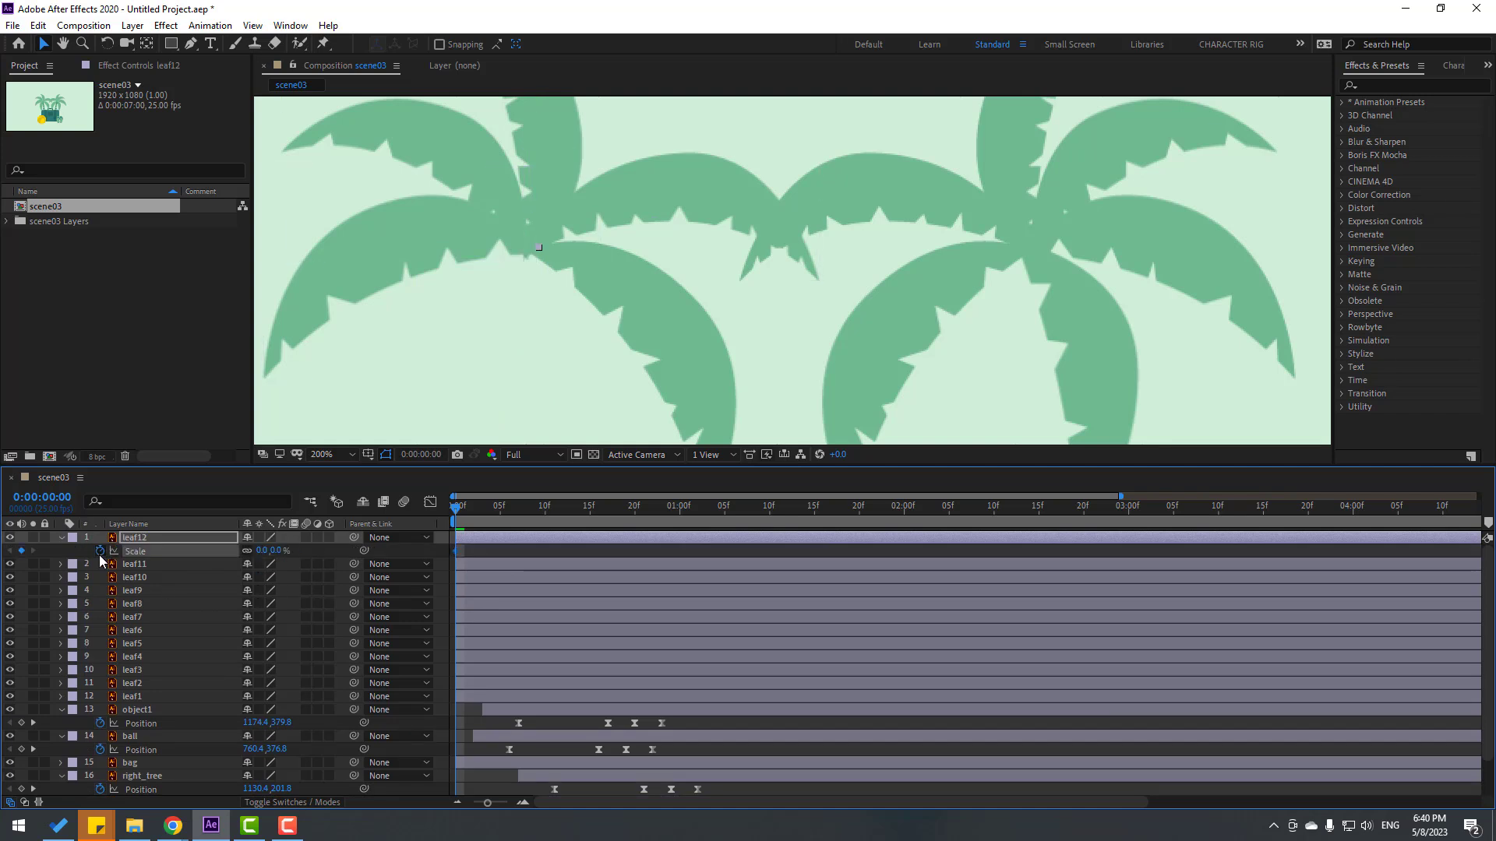
Step: Solo leaf12 and key its scale at 110% at frame 10
key(shift+Page_Down)
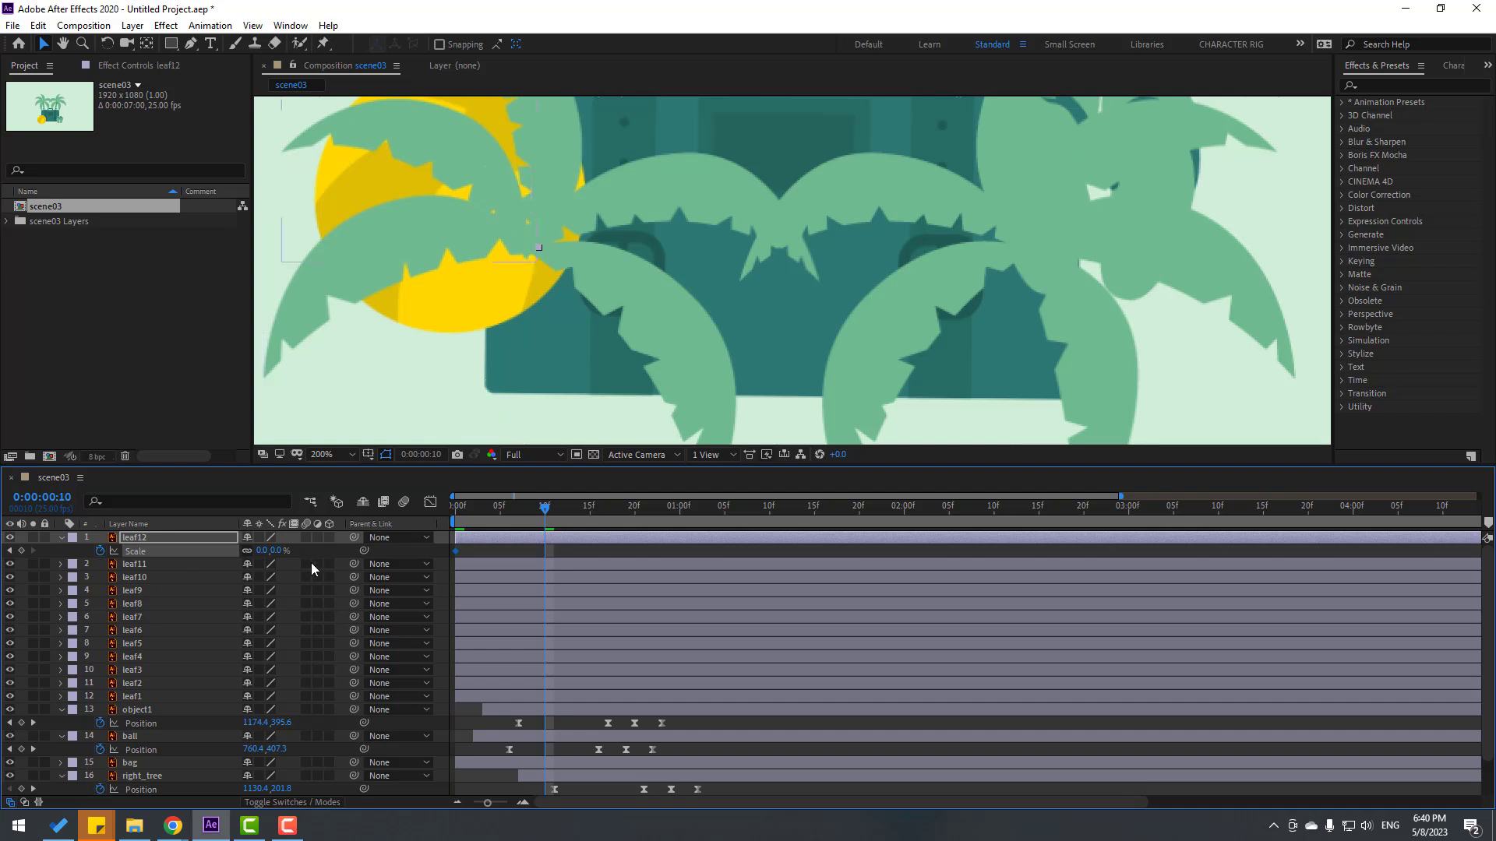
click(33, 537)
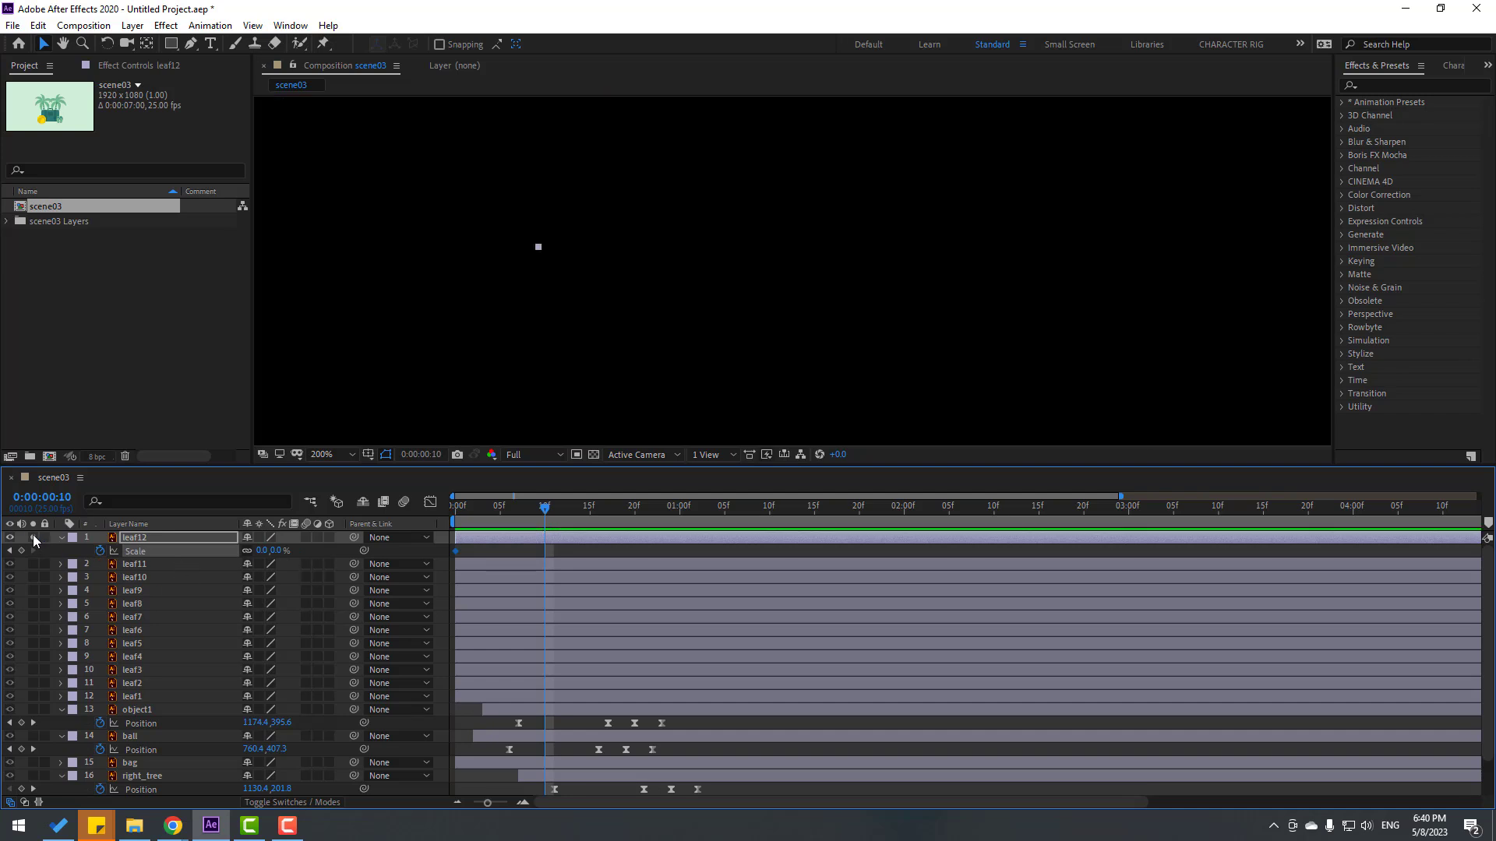
key(comma)
click(260, 551)
text(110)
key(Return)
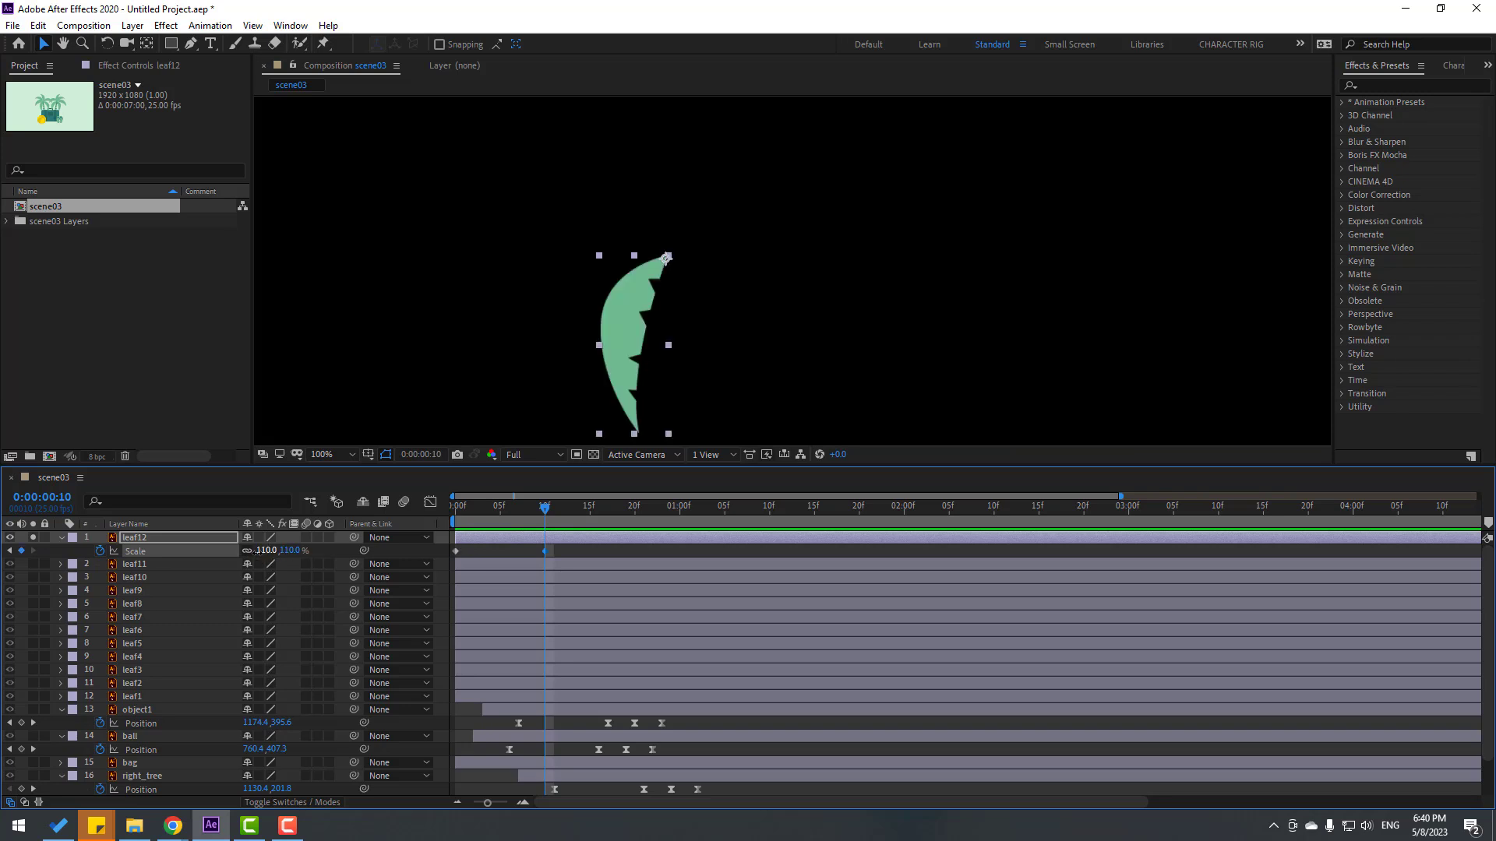
Step: Key leaf12's scale at 95% at frame 20
drag(521, 517, 555, 511)
key(shift+Page_Down)
click(266, 552)
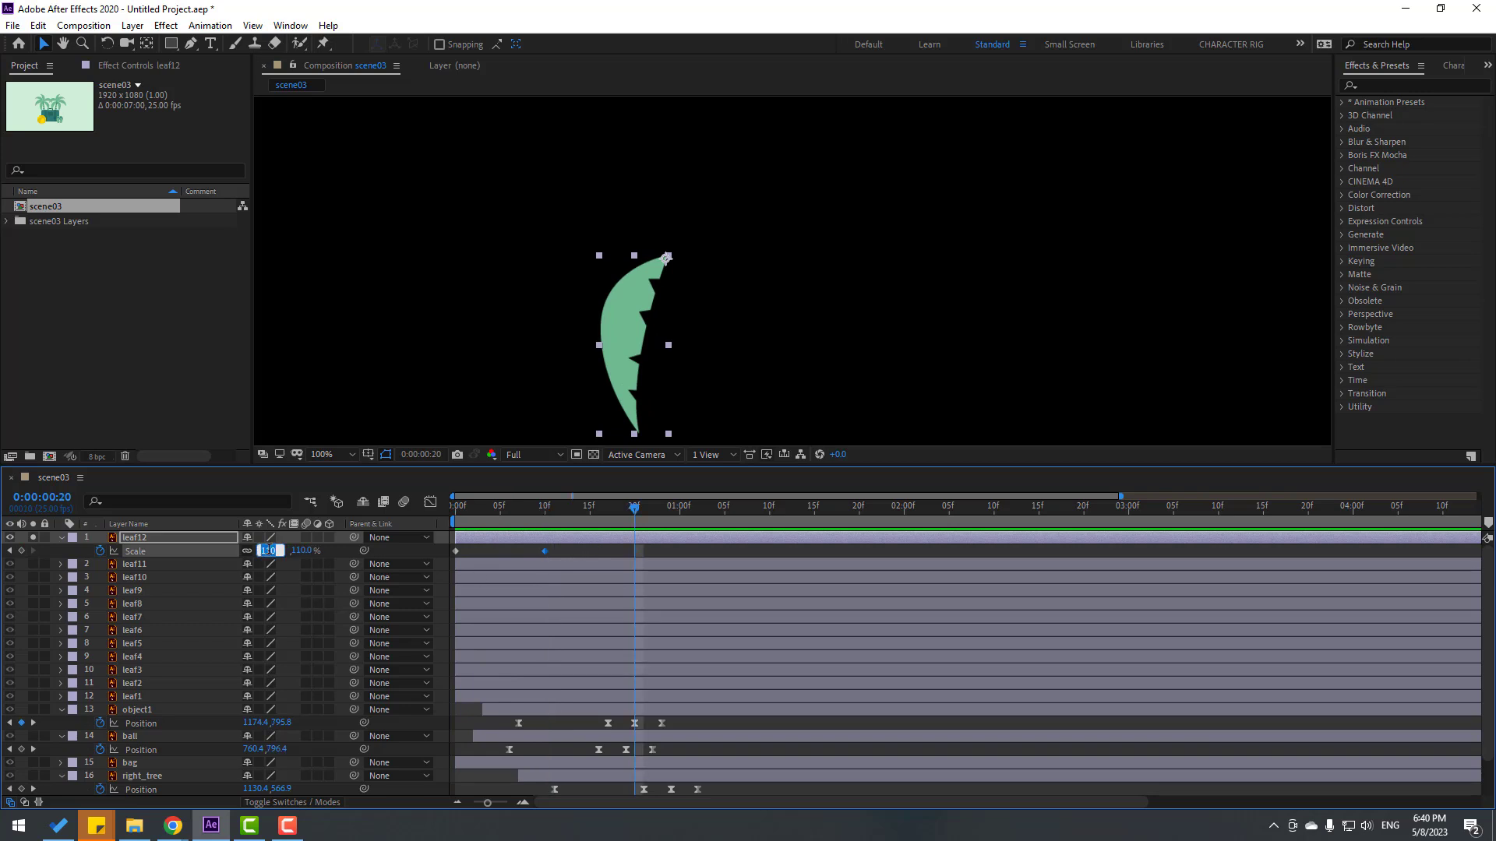
text(95)
key(Return)
Step: Key leaf12's scale at 105% at 0:00:01:05
key(shift+Page_Down)
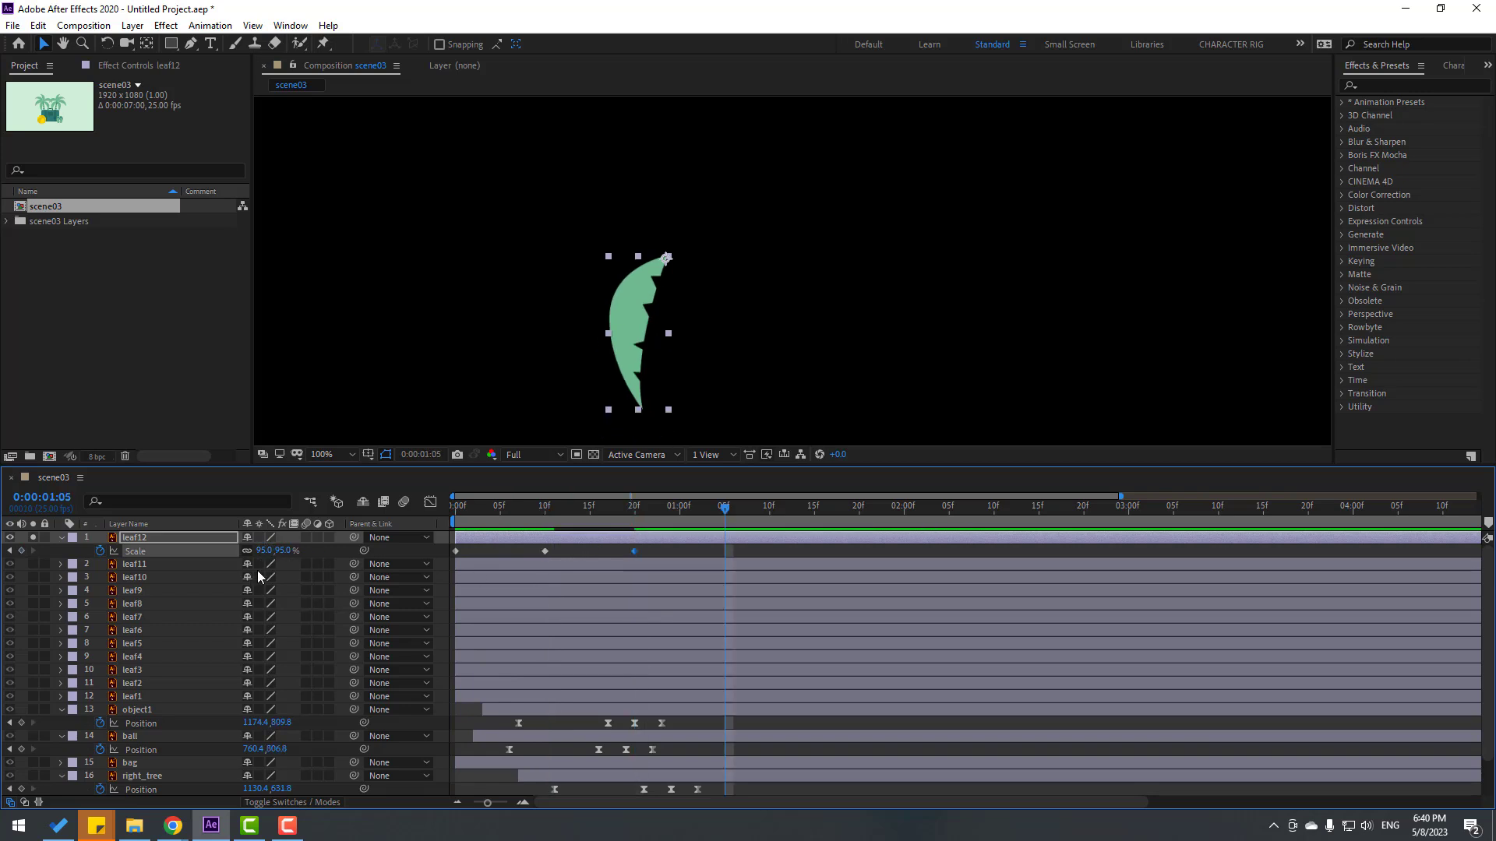
click(266, 552)
text(105)
key(Return)
Step: Key leaf12's scale at 100% at 0:00:01:15
key(shift+Page_Down)
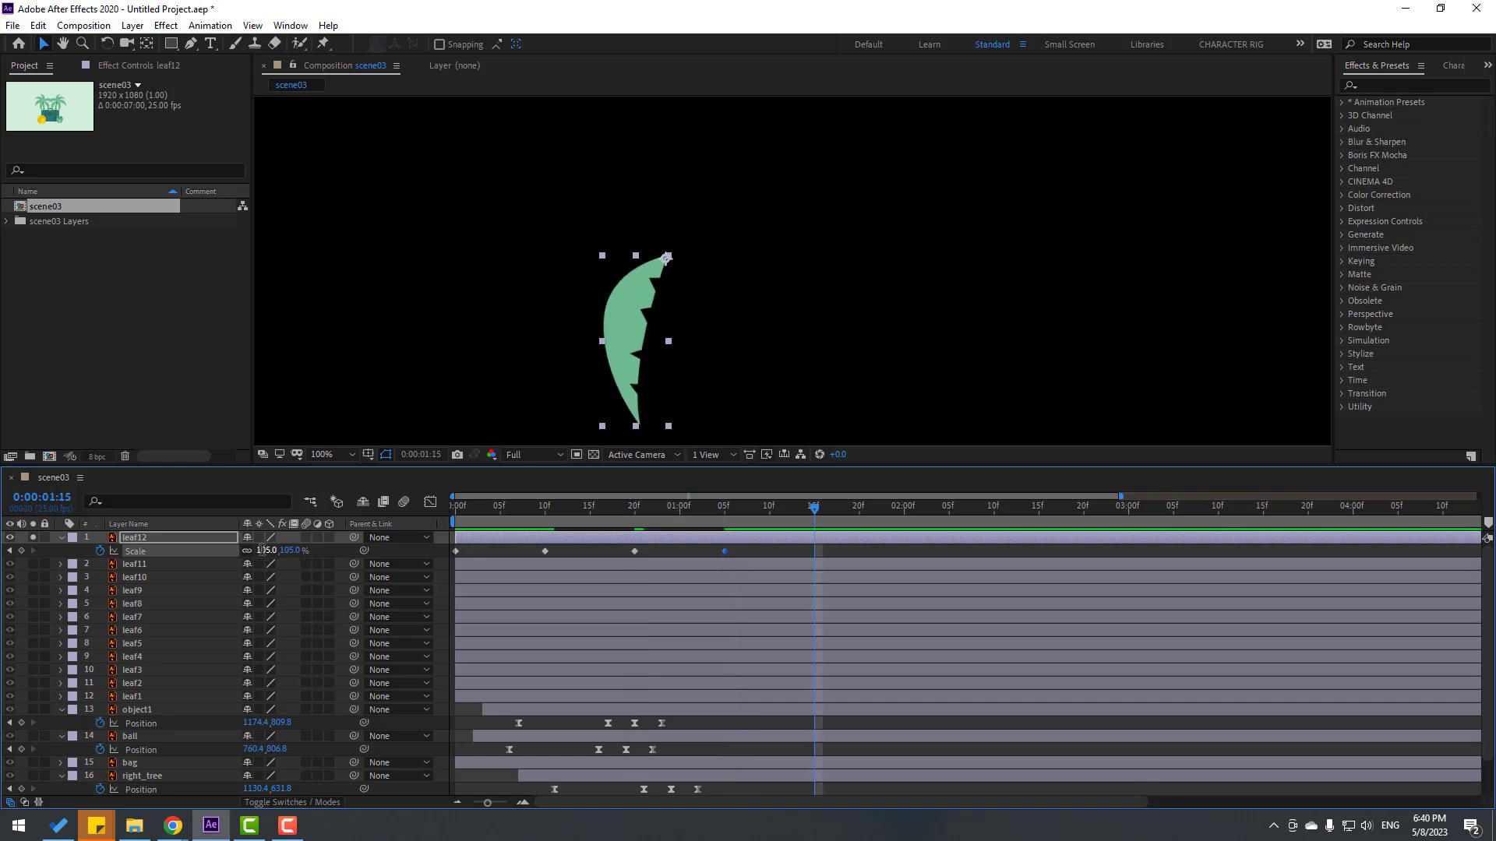
click(262, 550)
key(Return)
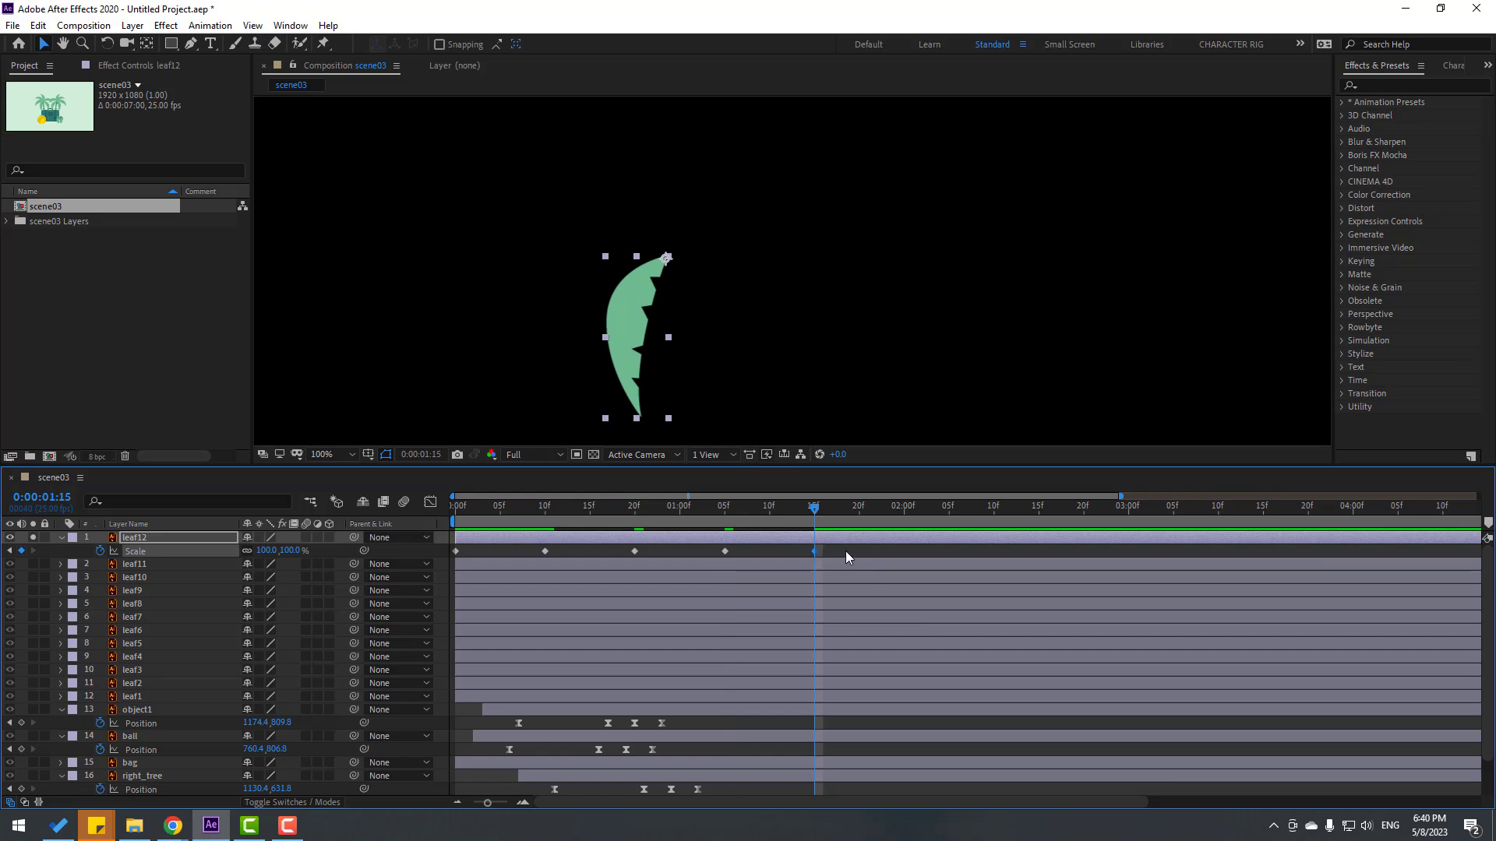
Step: Apply Easy Ease to all of leaf12's scale keyframes, preview the animation and return to frame 0
drag(839, 550, 414, 563)
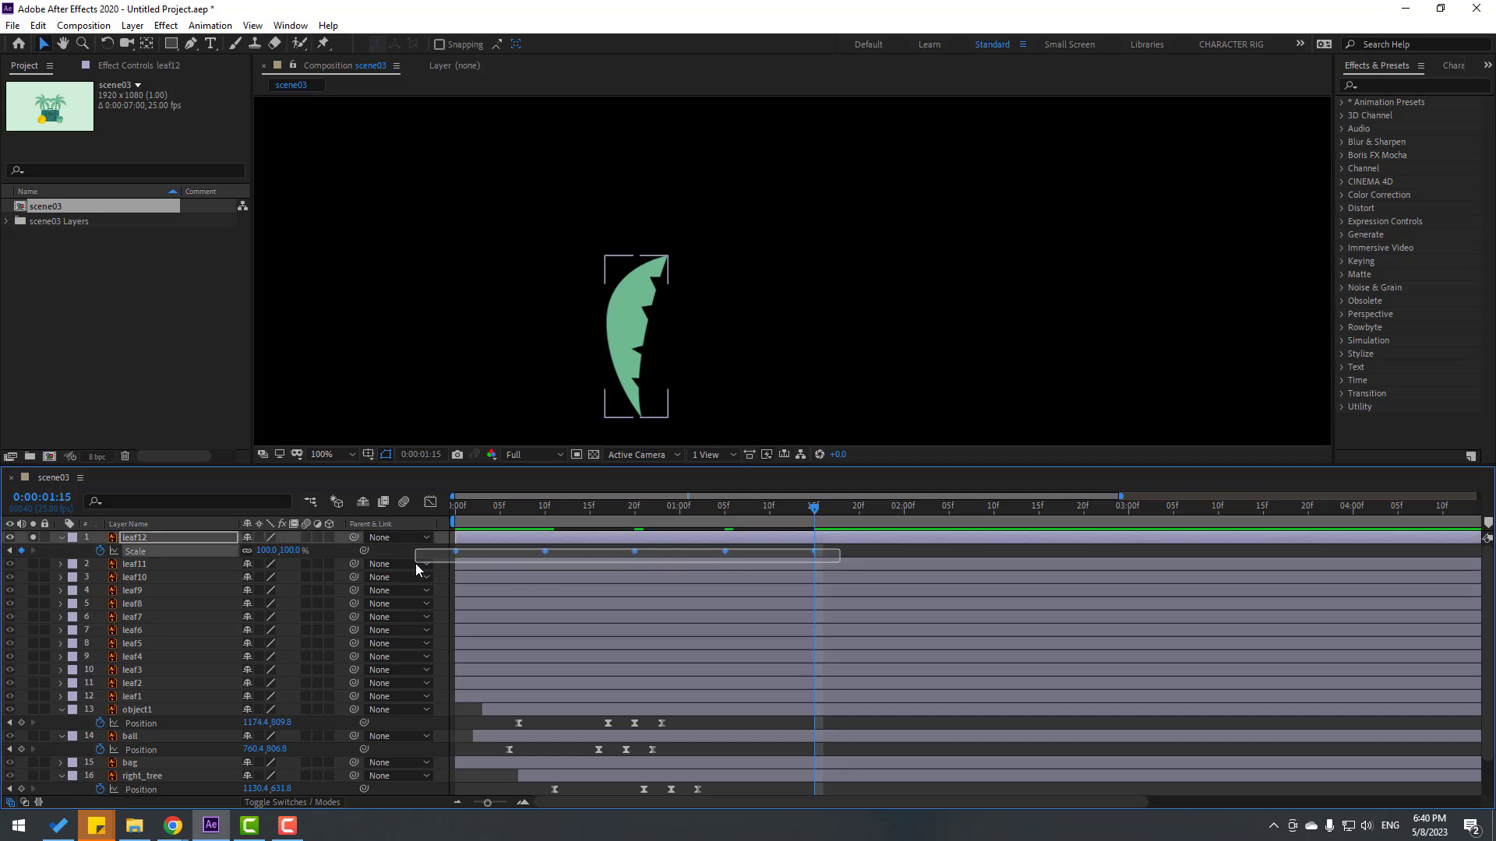
right_click(464, 553)
mouse_move(498, 741)
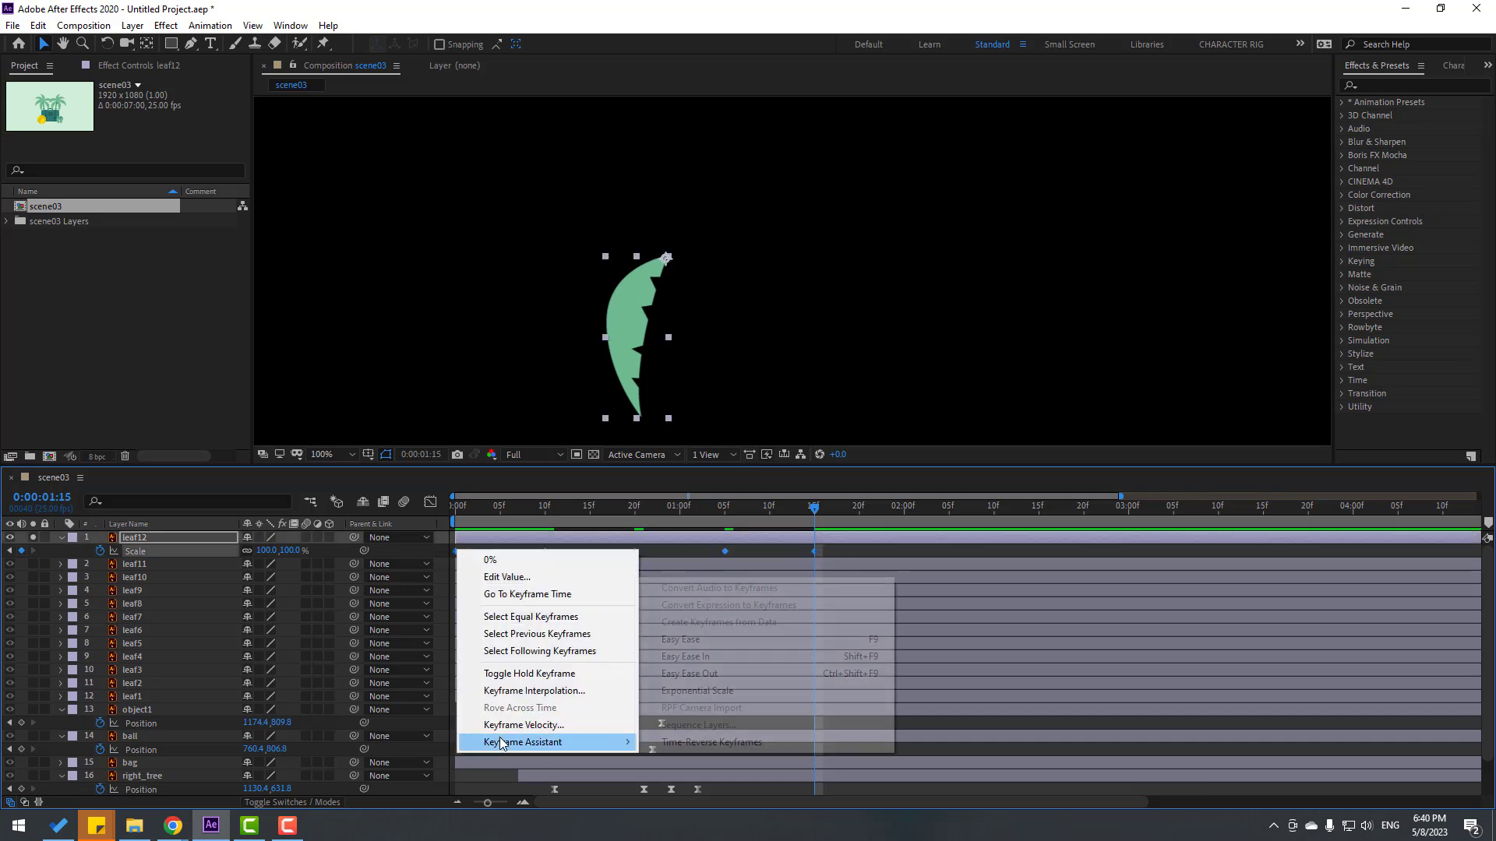
click(842, 639)
key(space)
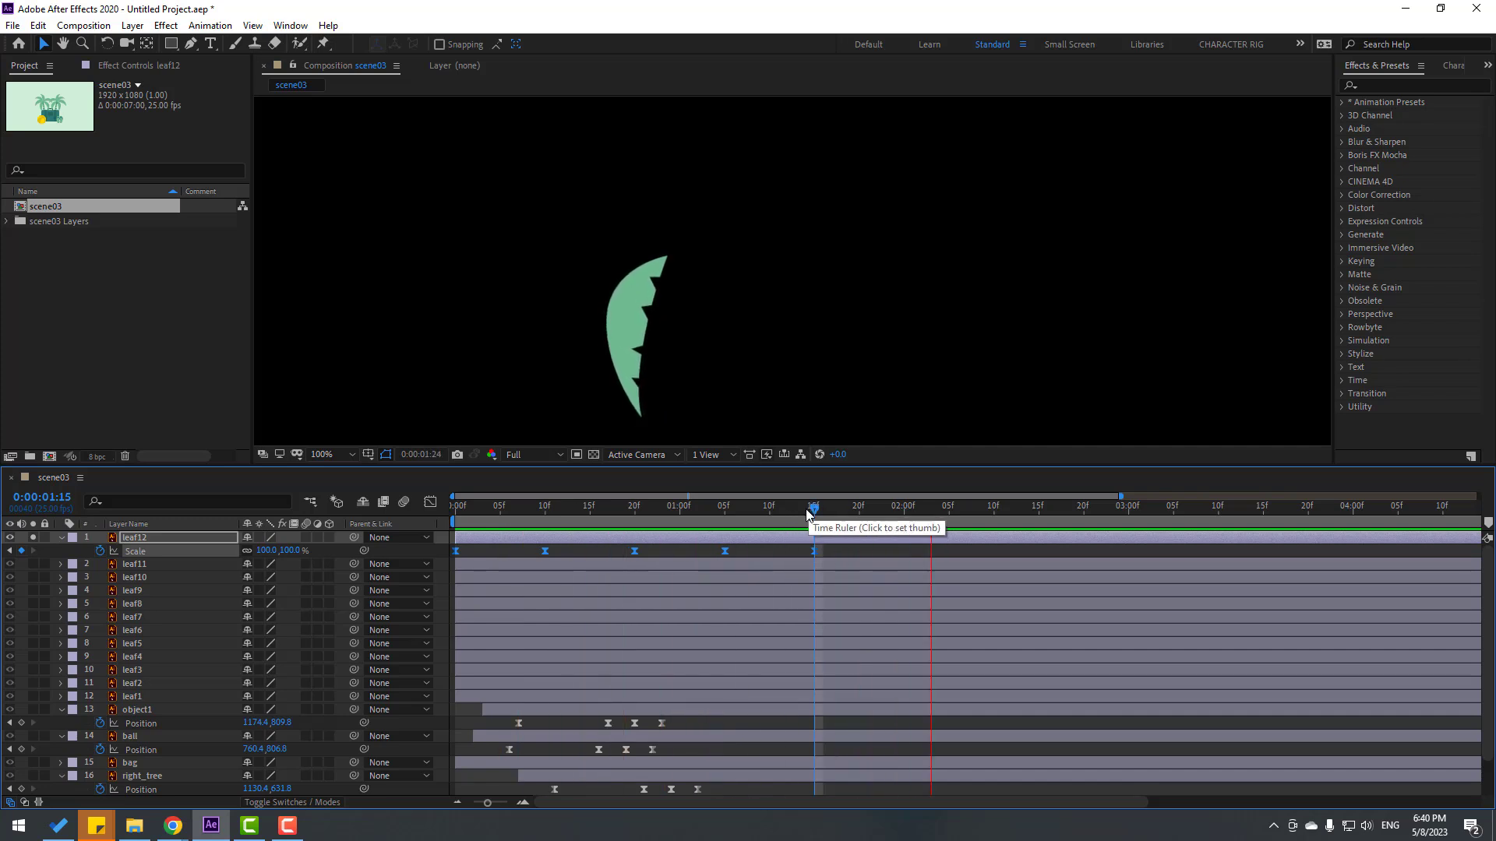
key(space)
key(Home)
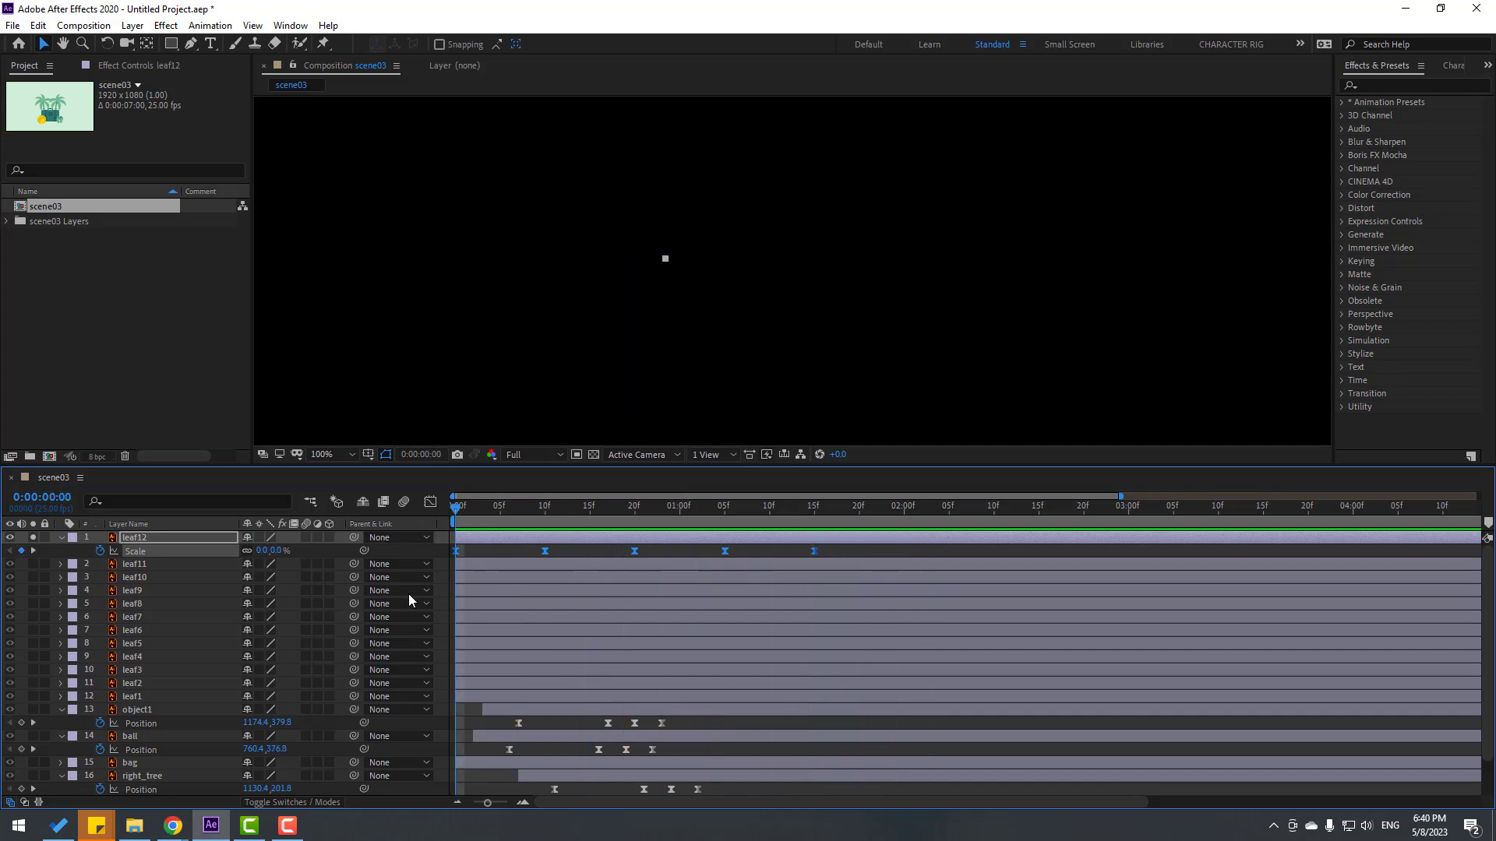
Step: Key leaf12's rotation at 10° at frame 0
click(134, 539)
key(alt+shift+r)
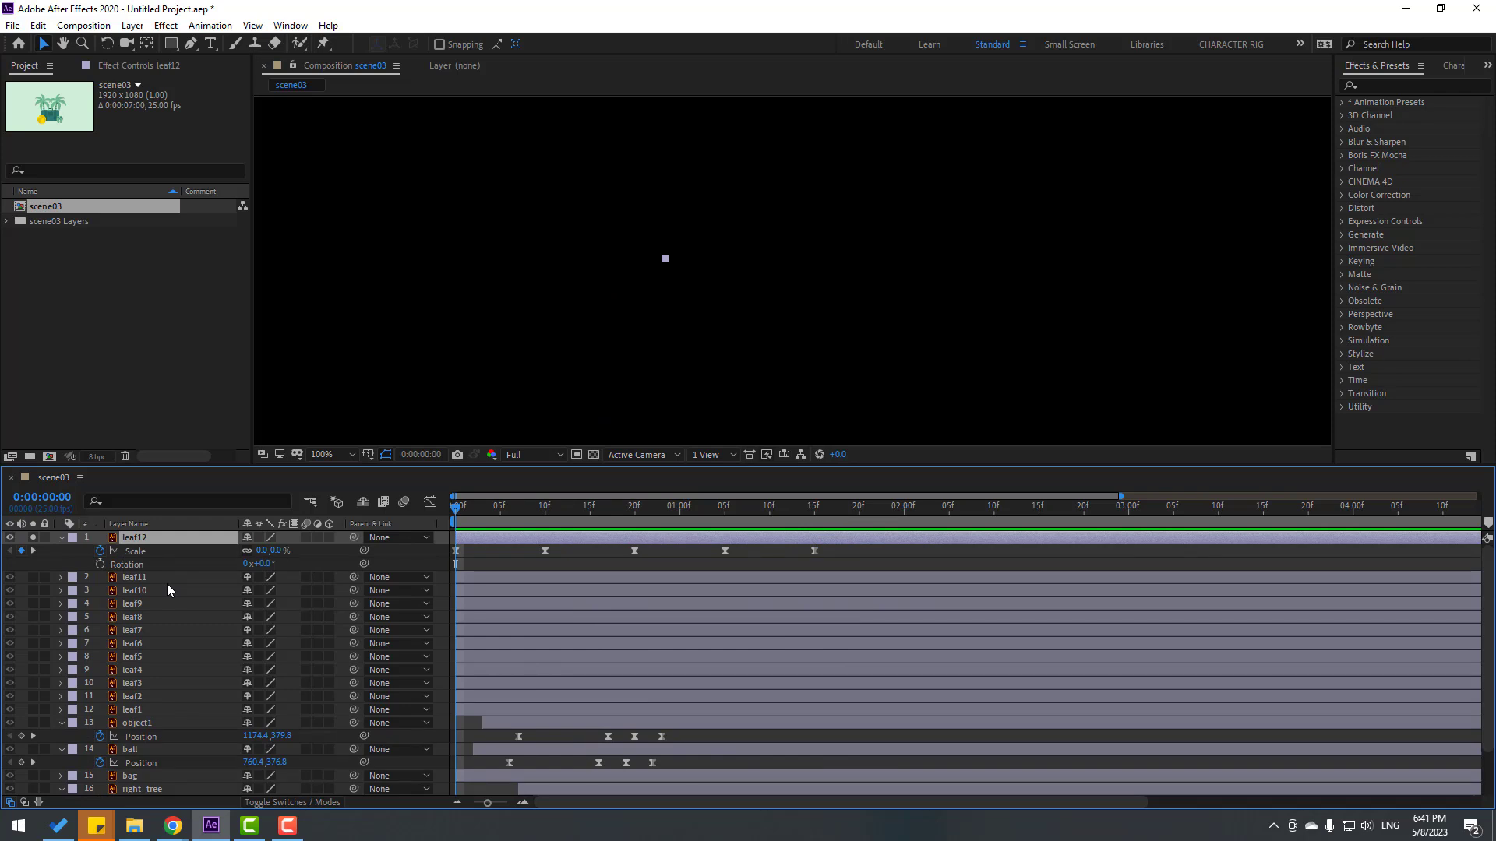
click(262, 564)
text(10)
key(Return)
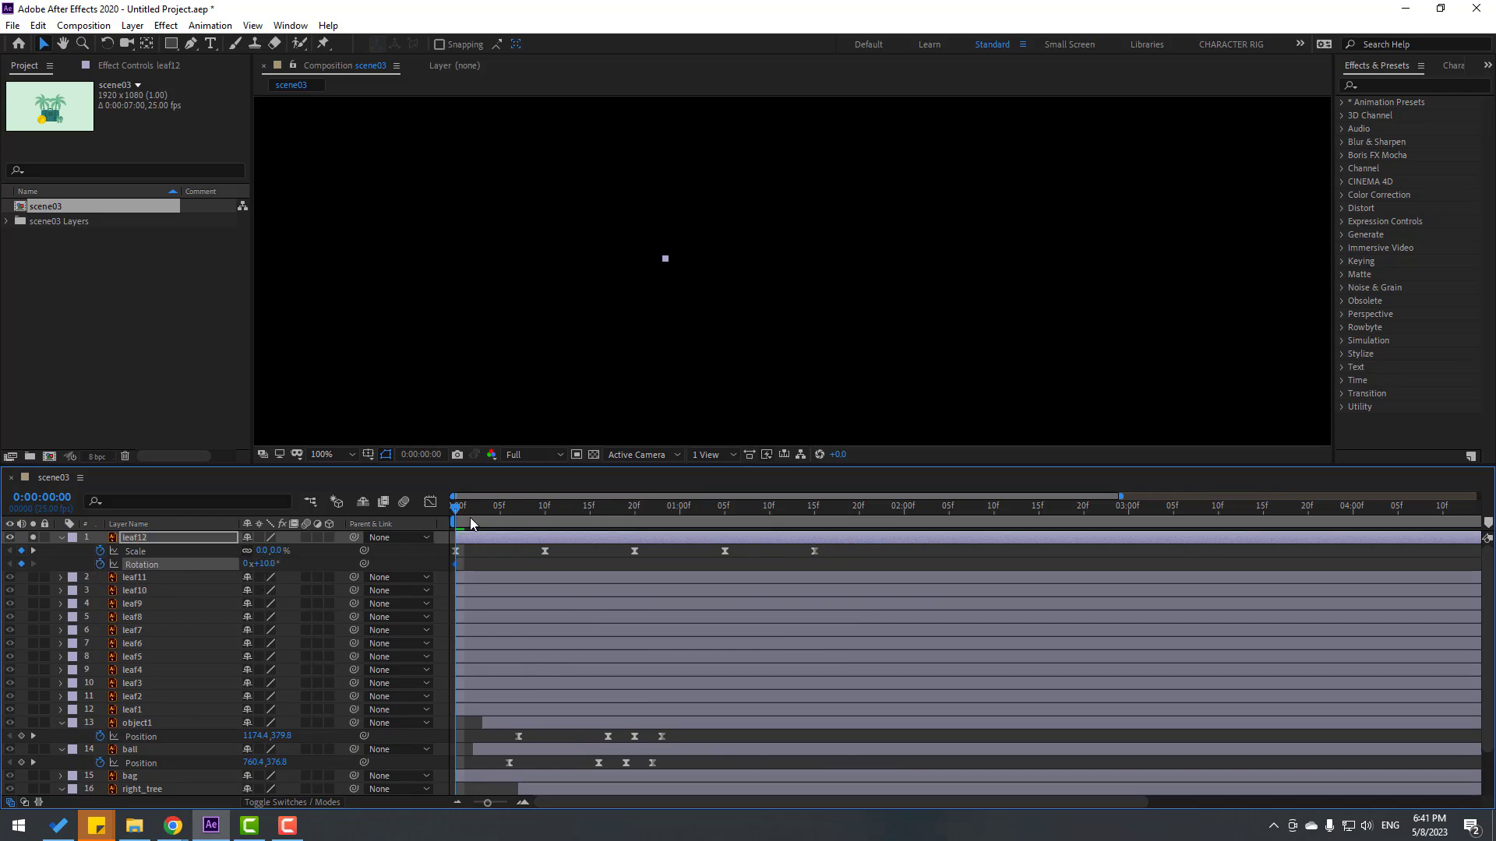
Step: Key leaf12's rotation at -5° at frame 10
drag(470, 517, 545, 516)
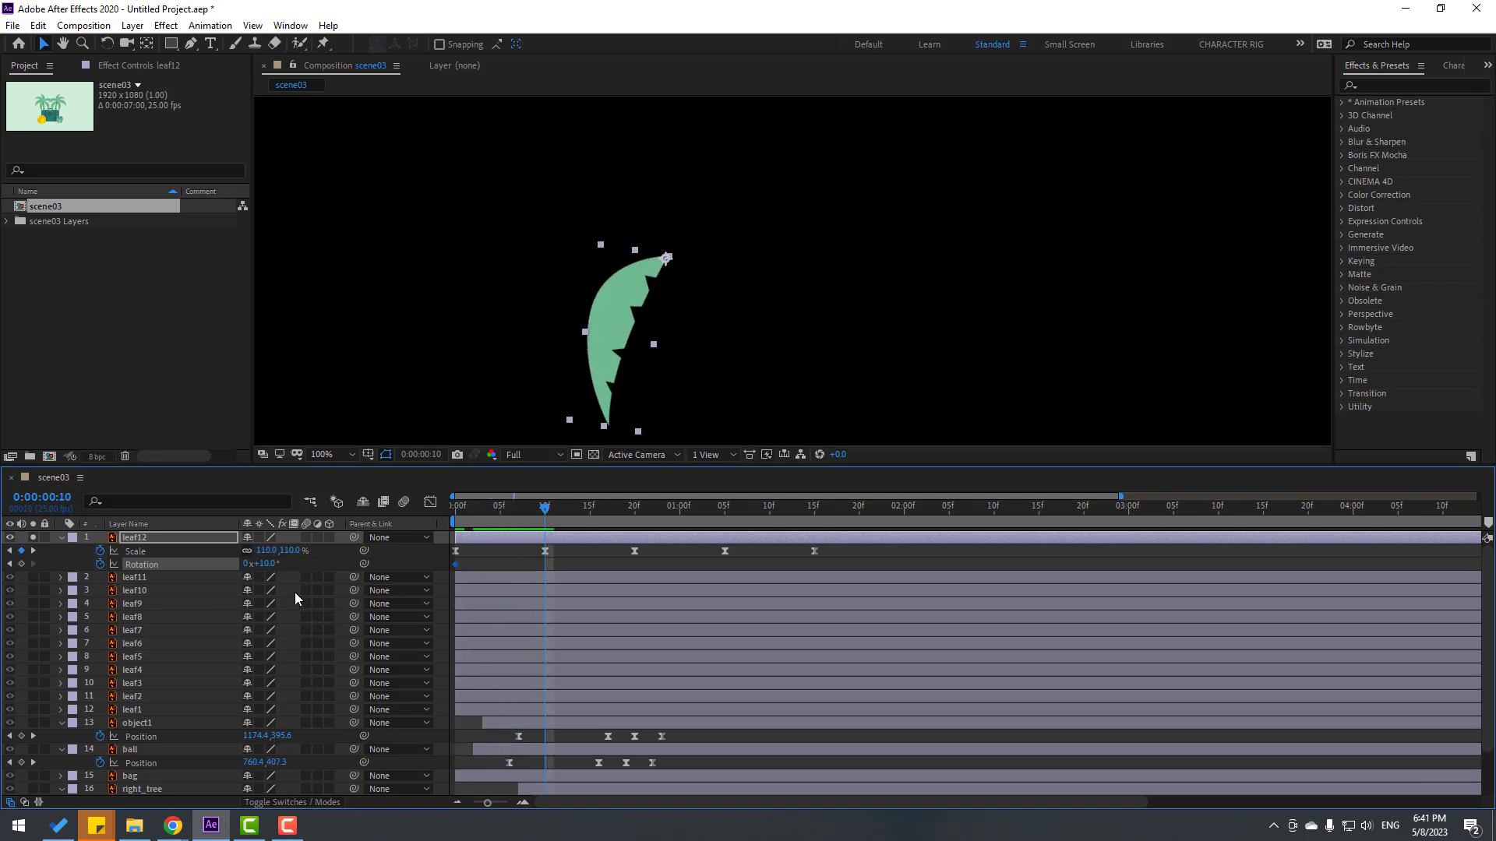
click(269, 565)
text(-5)
key(Return)
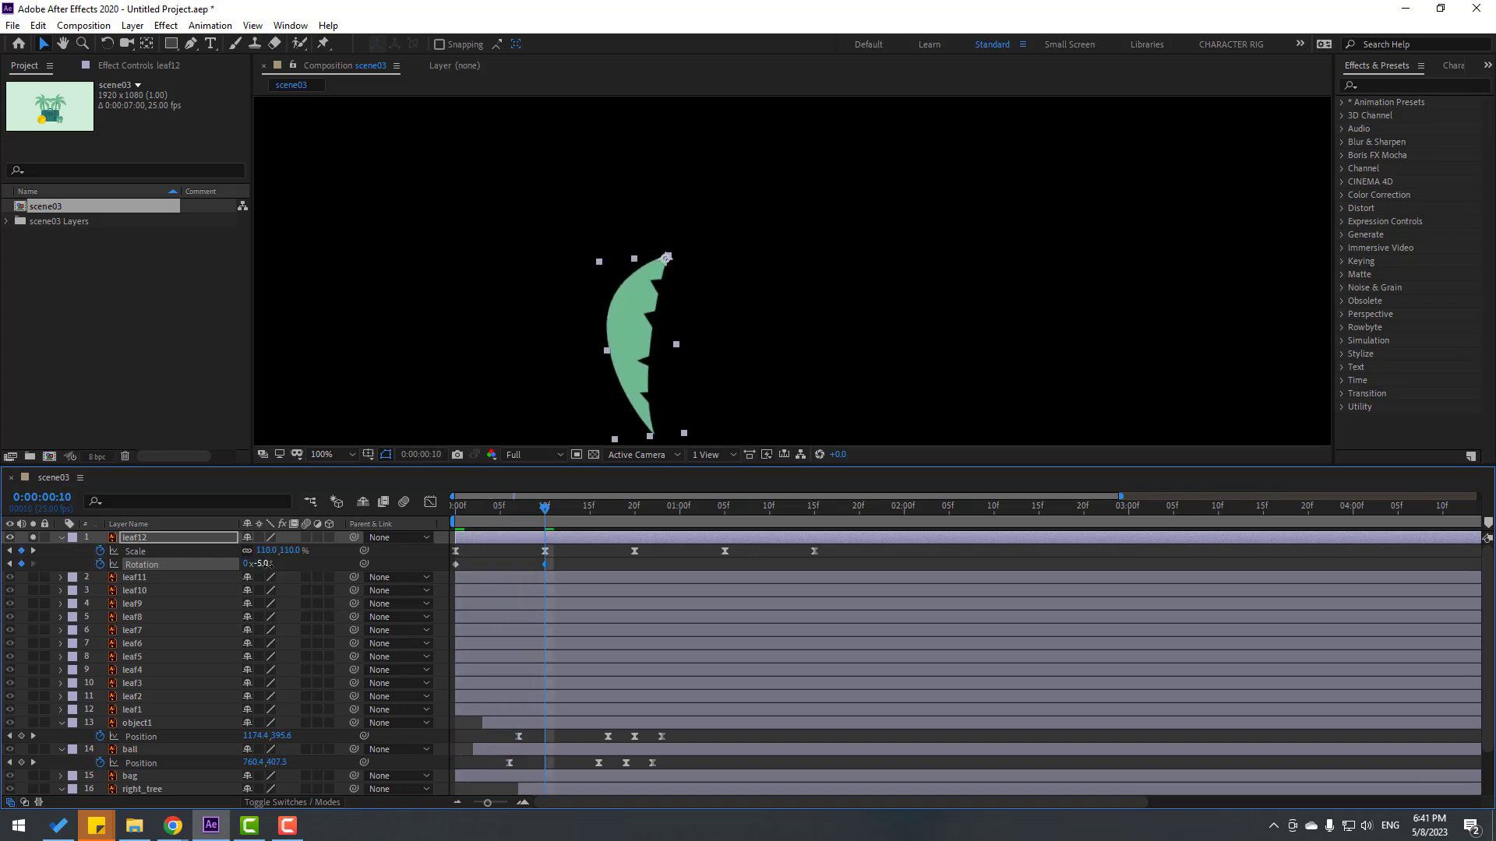
Step: Key leaf12's rotation at 2° at frame 20 and at -1° at 0:00:01:05
click(632, 507)
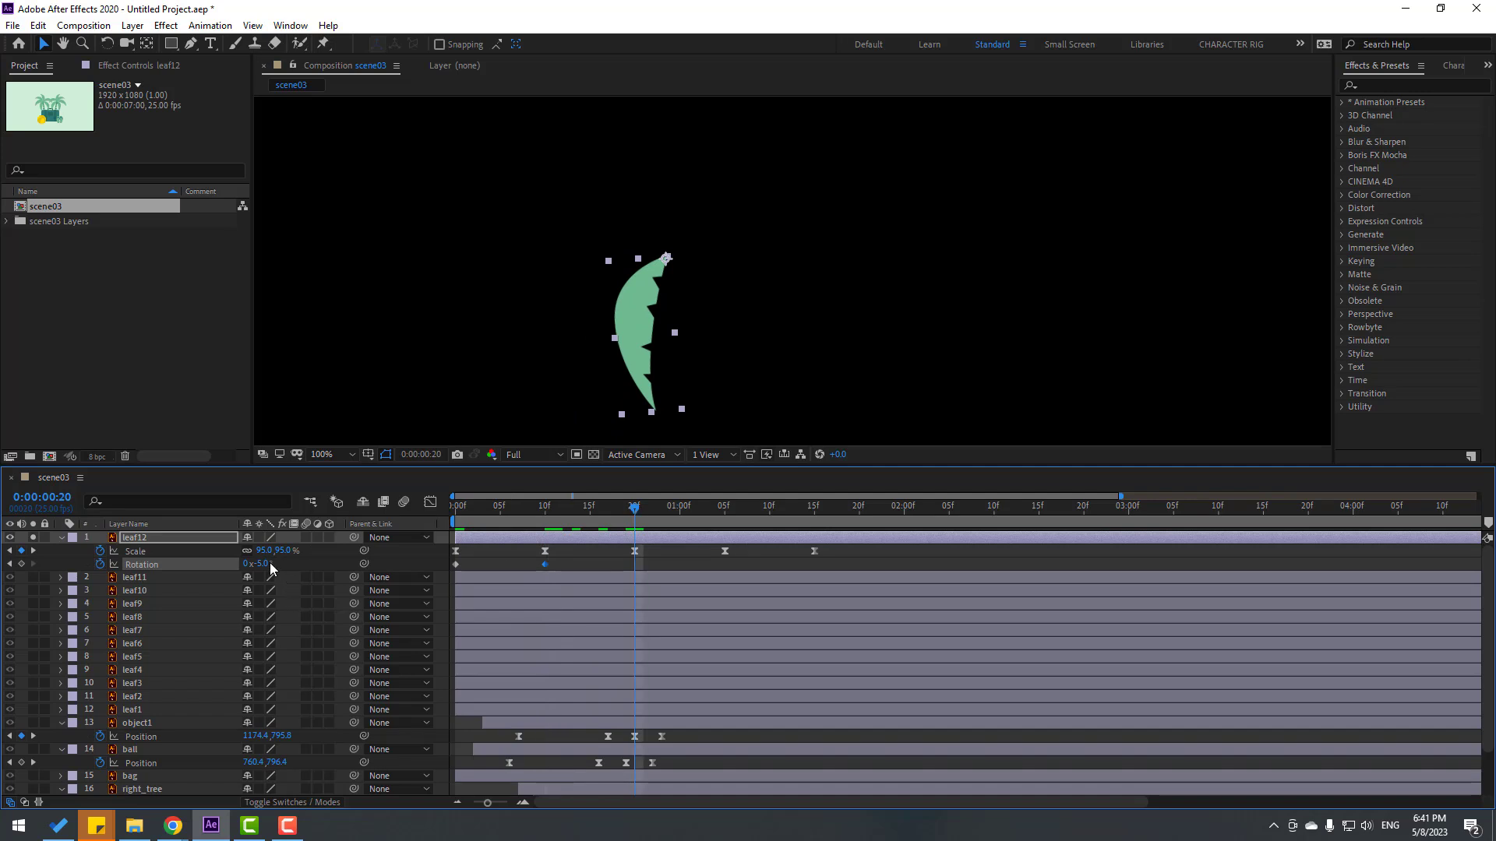
drag(261, 564, 266, 564)
click(724, 507)
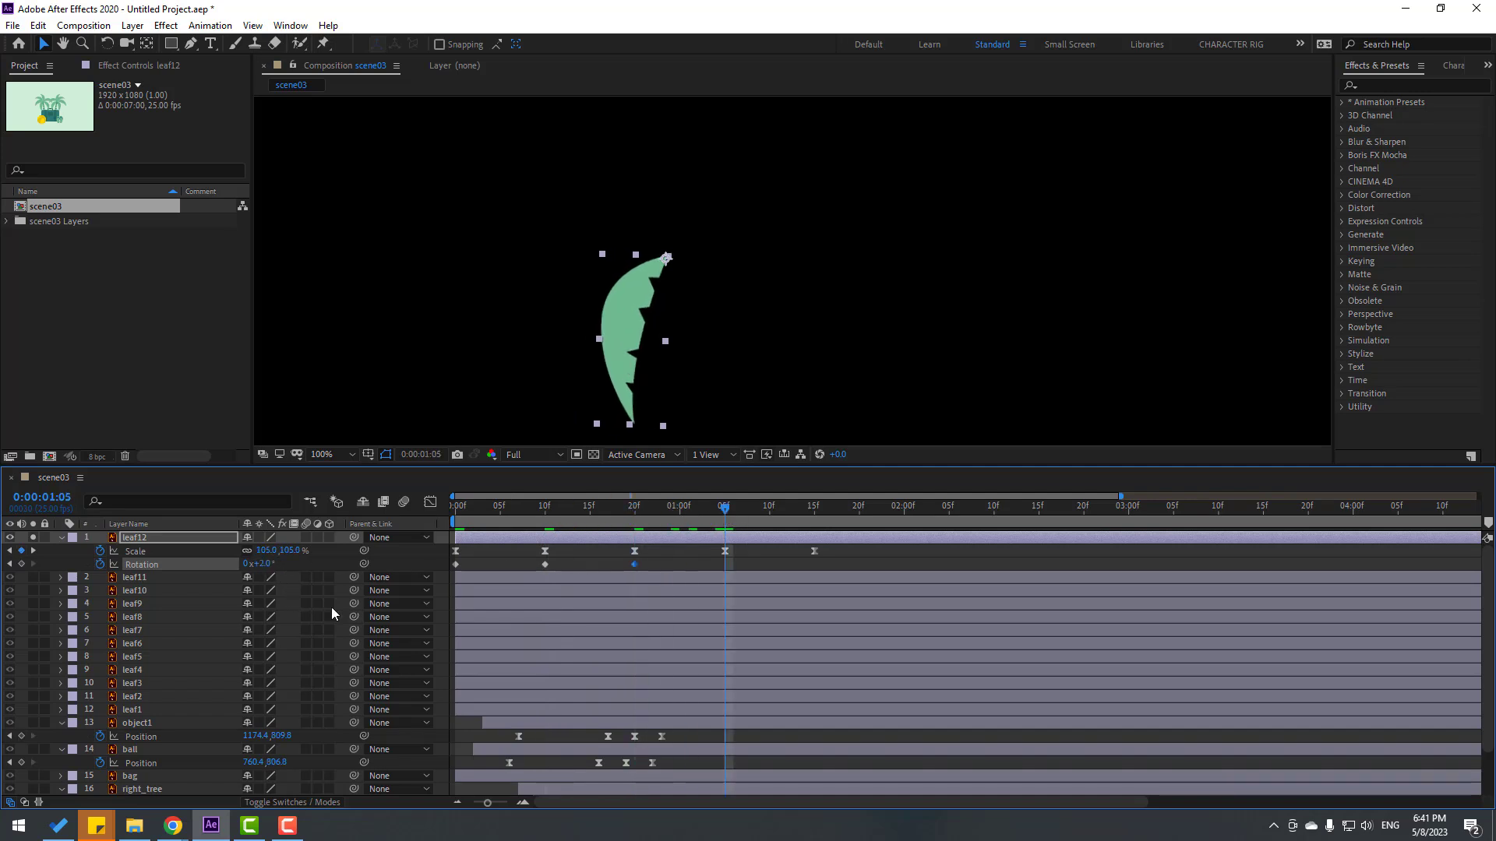
click(264, 564)
key(Return)
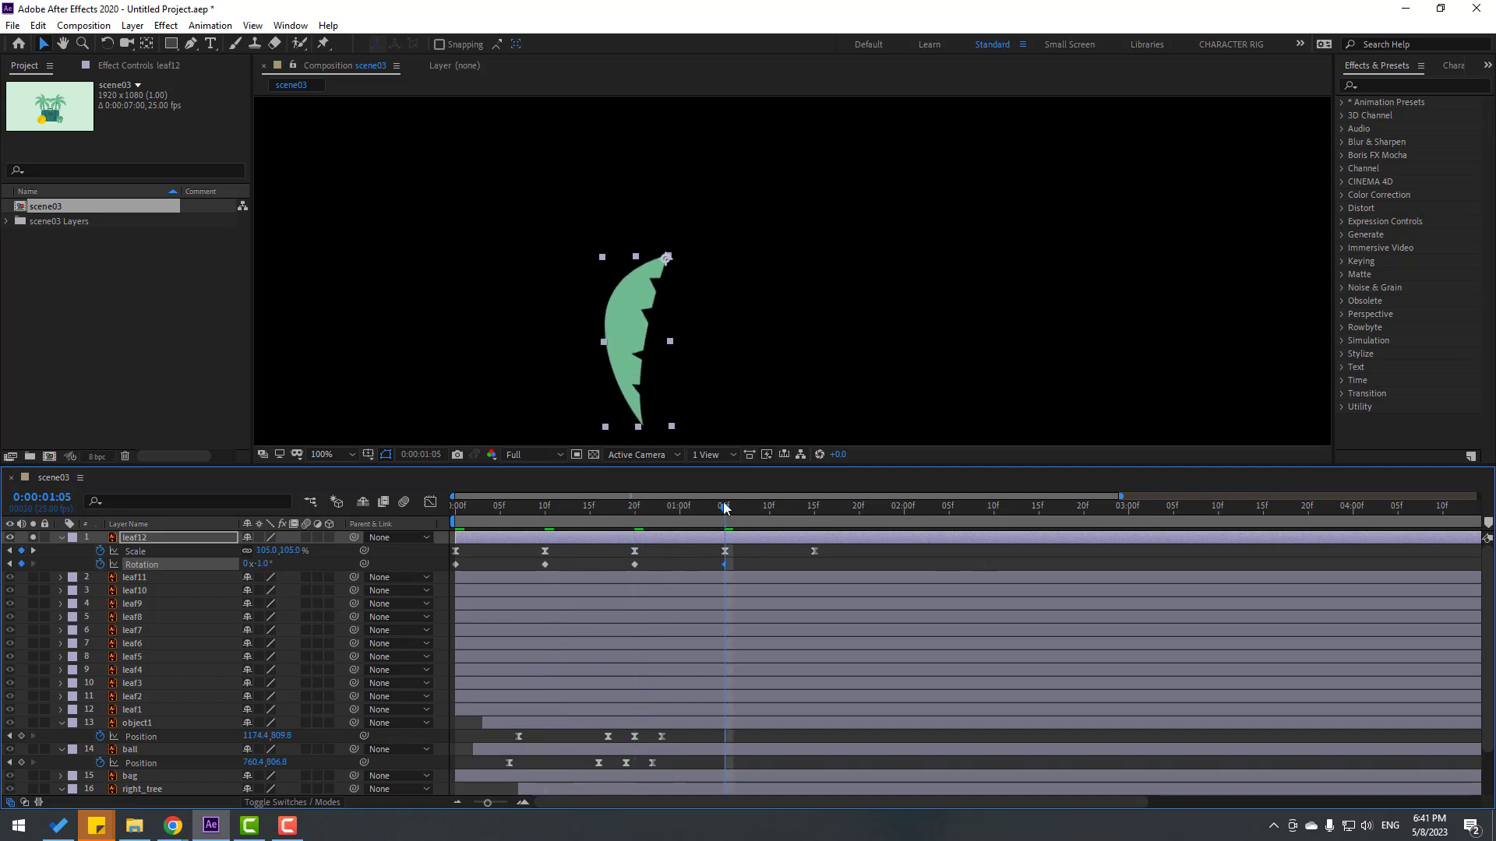
Step: Key leaf12's rotation at 0° at 0:00:01:15
click(807, 508)
drag(812, 516, 453, 576)
click(265, 564)
text(0)
key(Return)
Step: Apply Easy Ease to all of leaf12's rotation keyframes and preview the animation
right_click(455, 567)
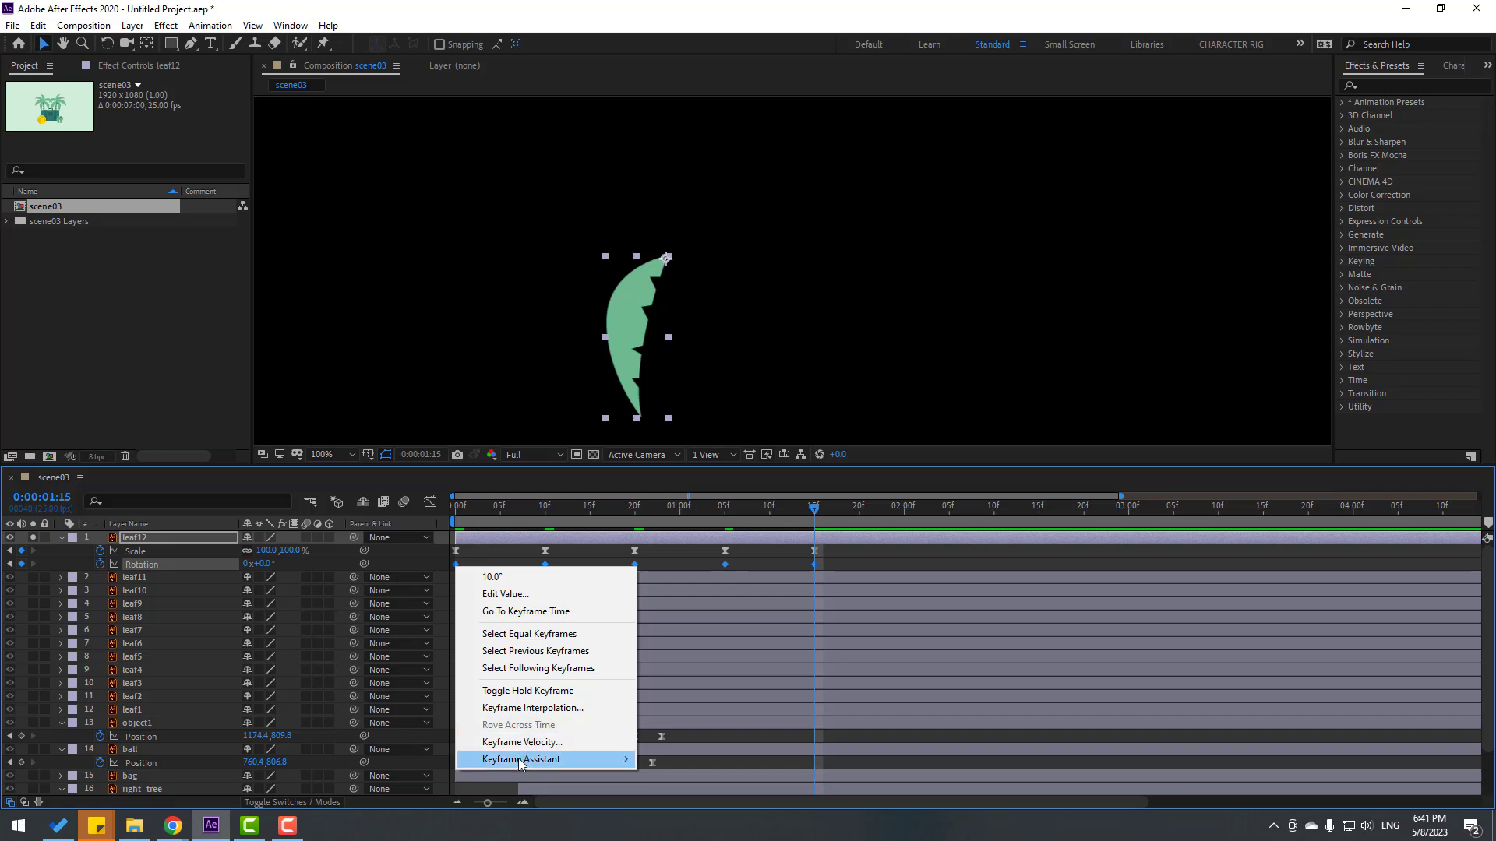
mouse_move(561, 759)
click(715, 655)
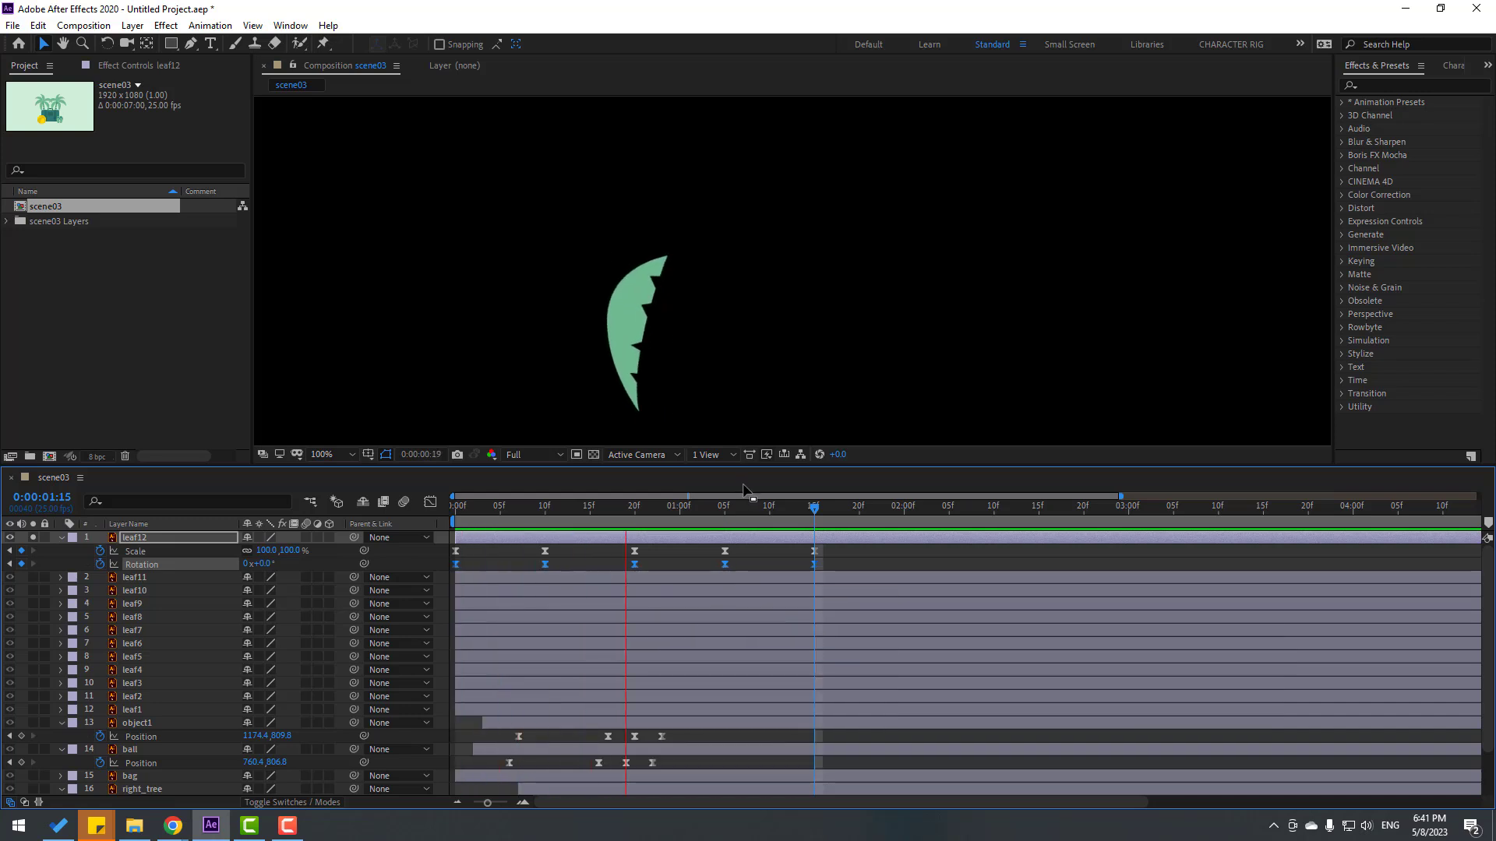
key(space)
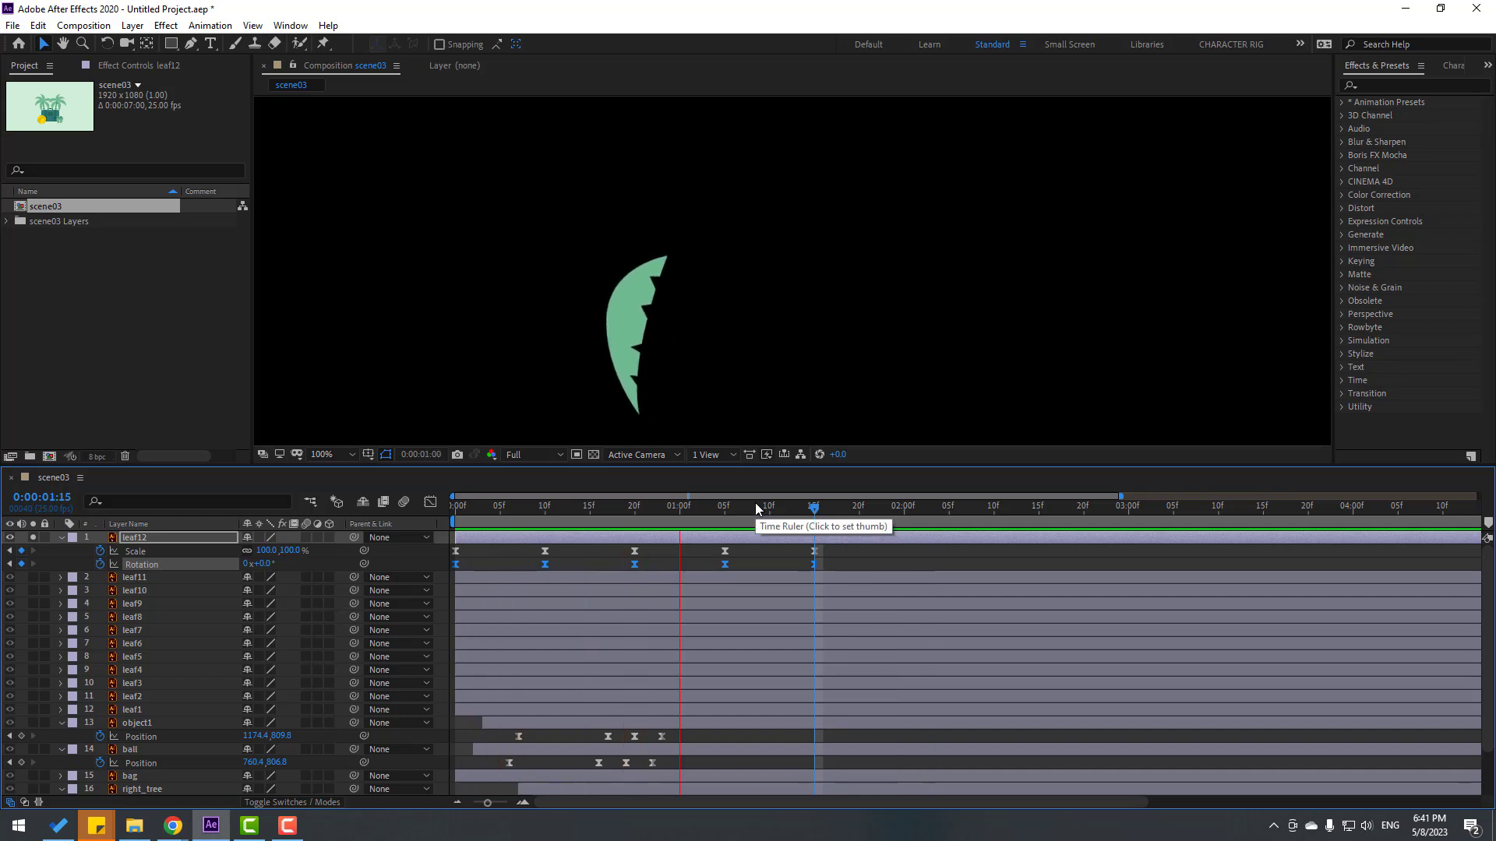
key(space)
Step: Copy all of leaf12's scale and rotation keyframes, then turn off its solo and return to frame 0
drag(836, 546, 452, 571)
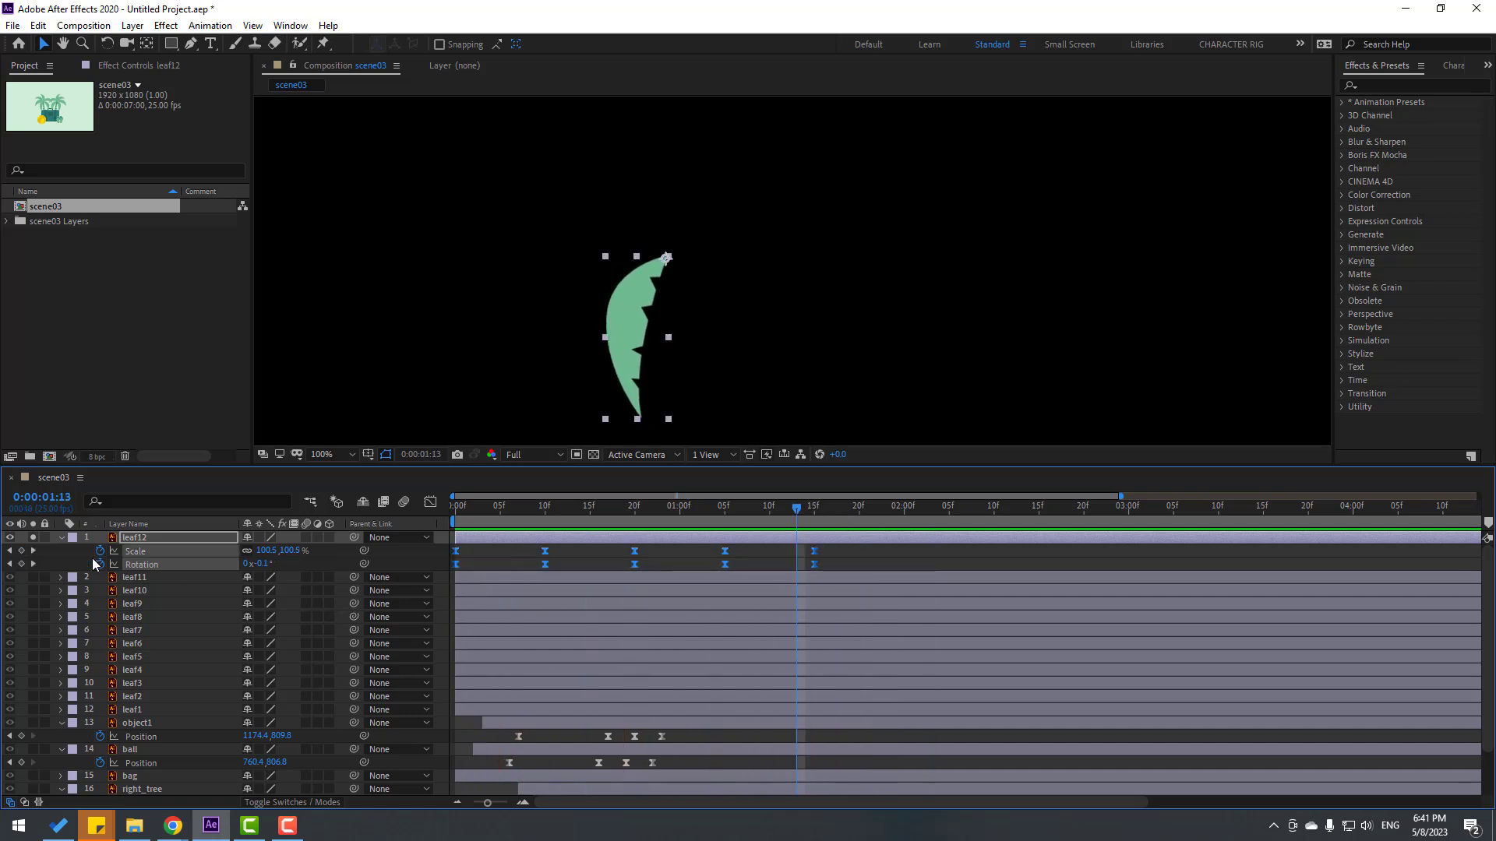
click(61, 539)
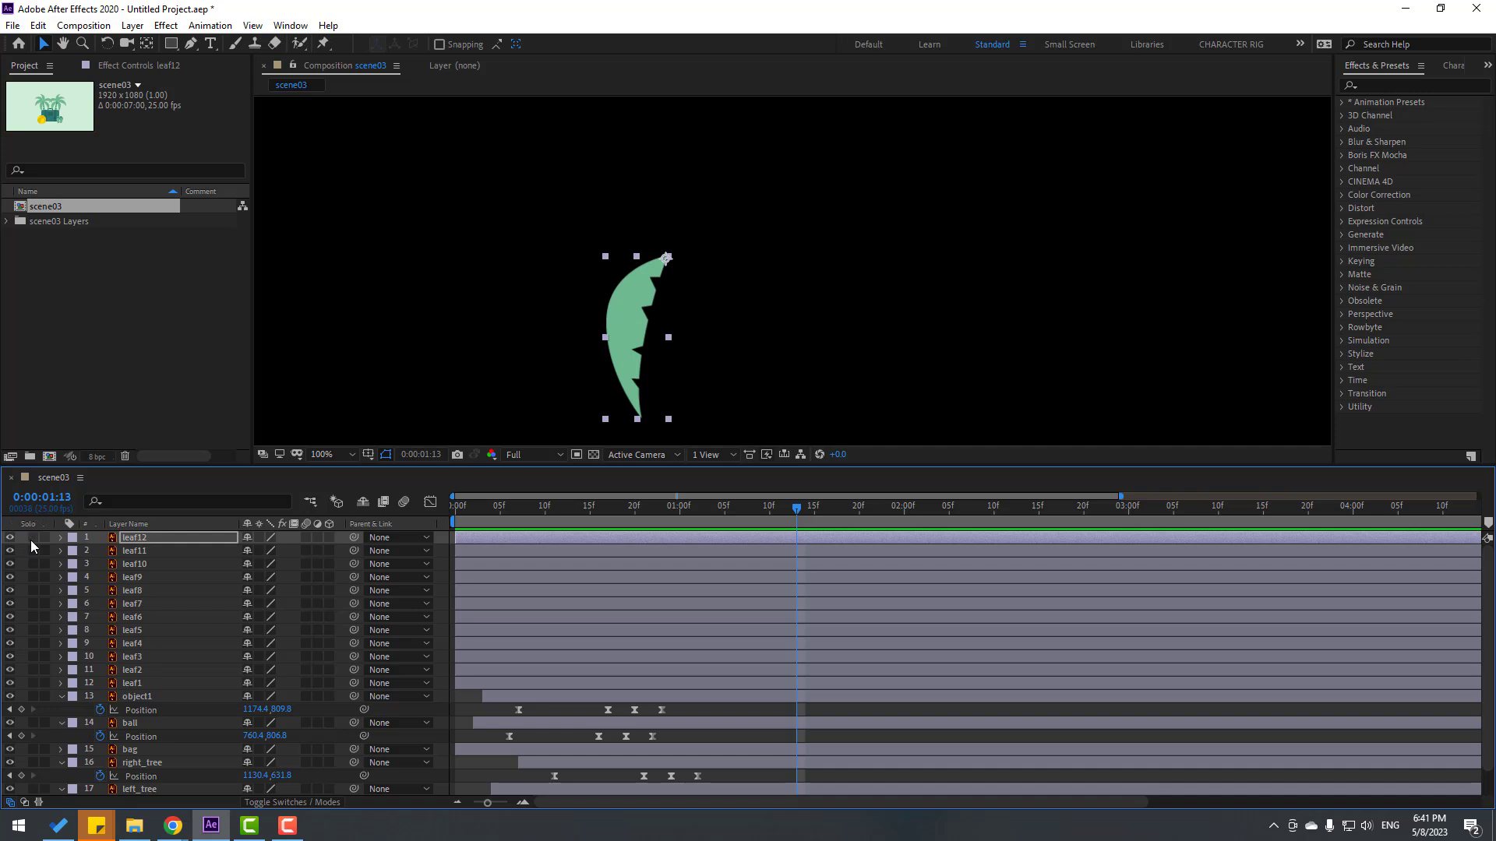
click(31, 538)
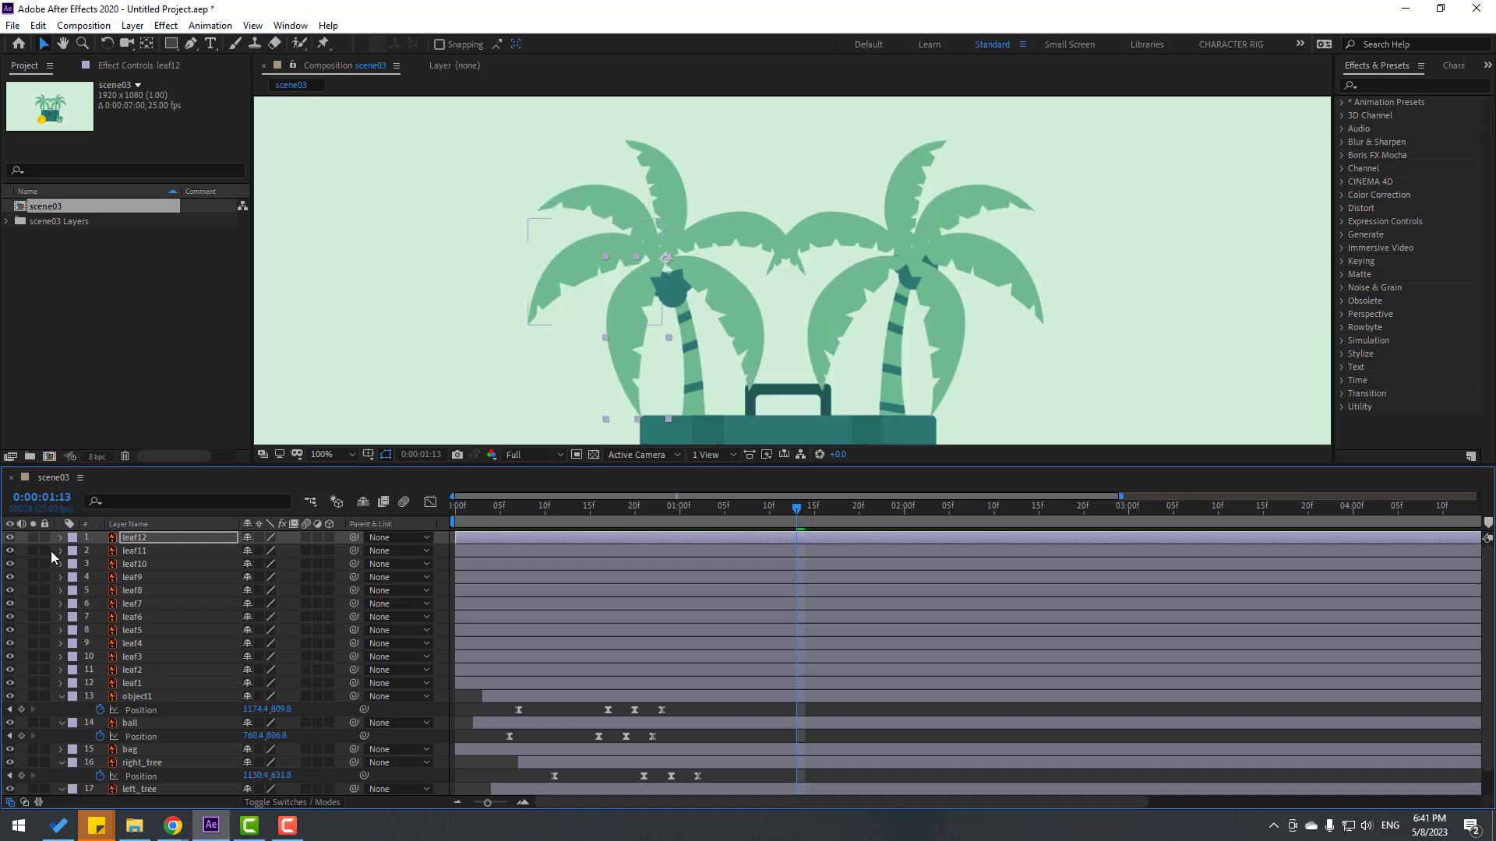
drag(796, 508, 453, 514)
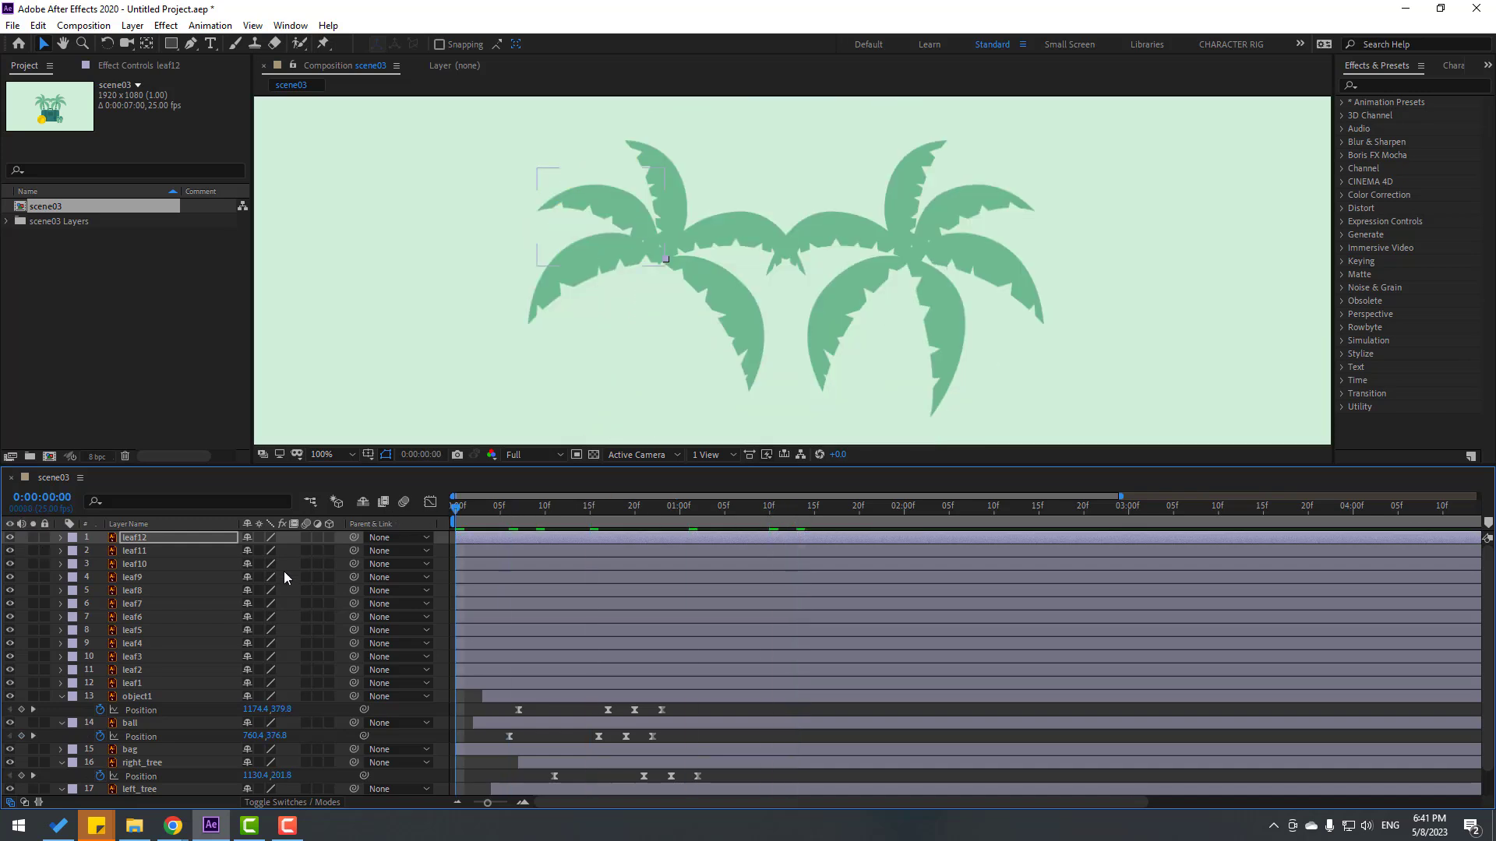
Step: Paste the copied scale and rotation keyframes onto layers leaf11 through leaf7 at frame 0
click(142, 554)
shift+click(156, 564)
shift+click(143, 578)
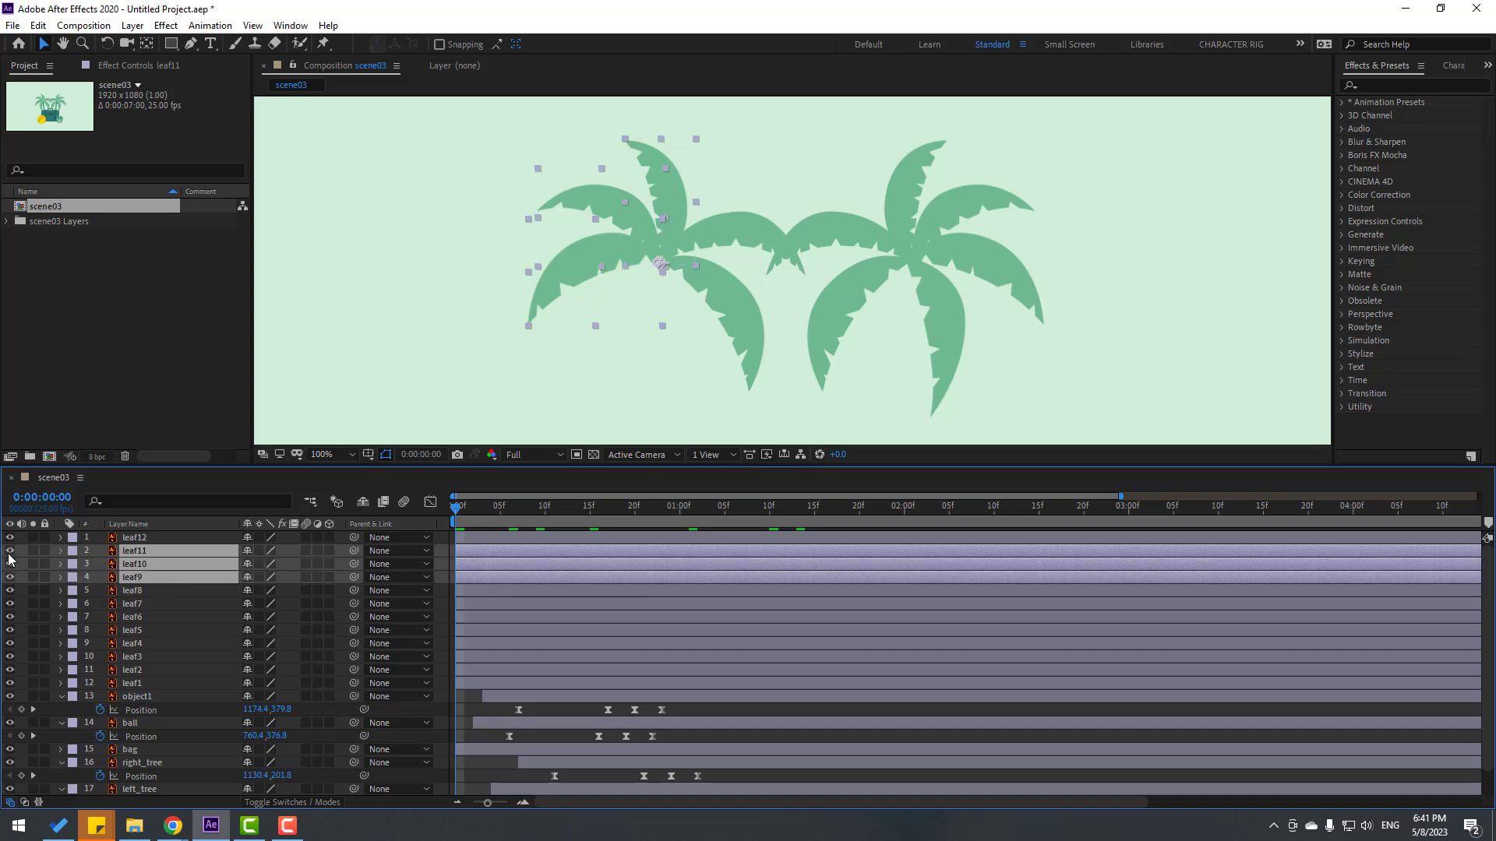
drag(10, 577, 8, 553)
key(ctrl+z)
ctrl+click(142, 591)
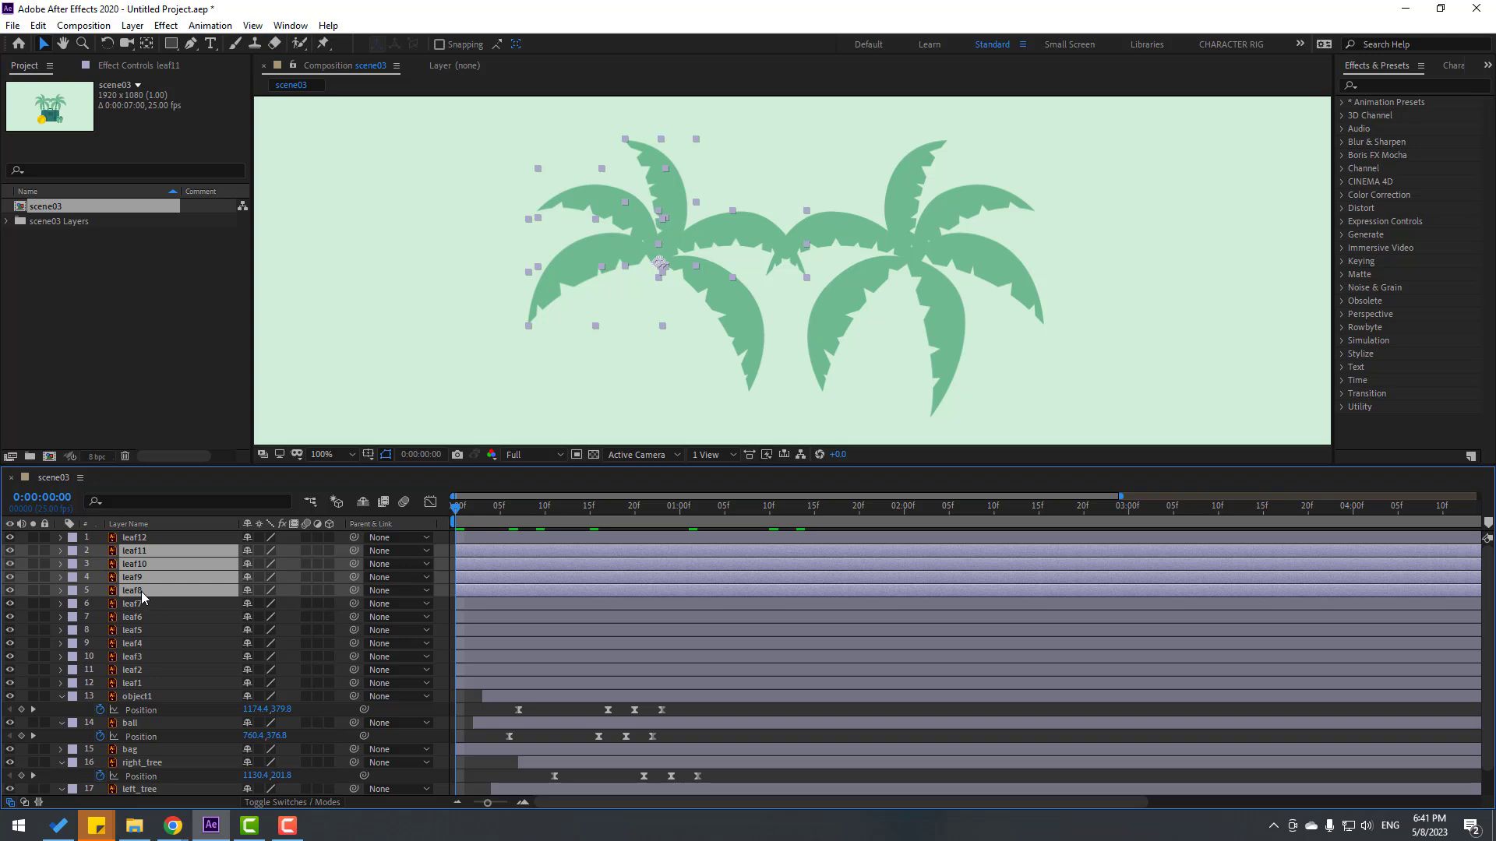
ctrl+click(138, 605)
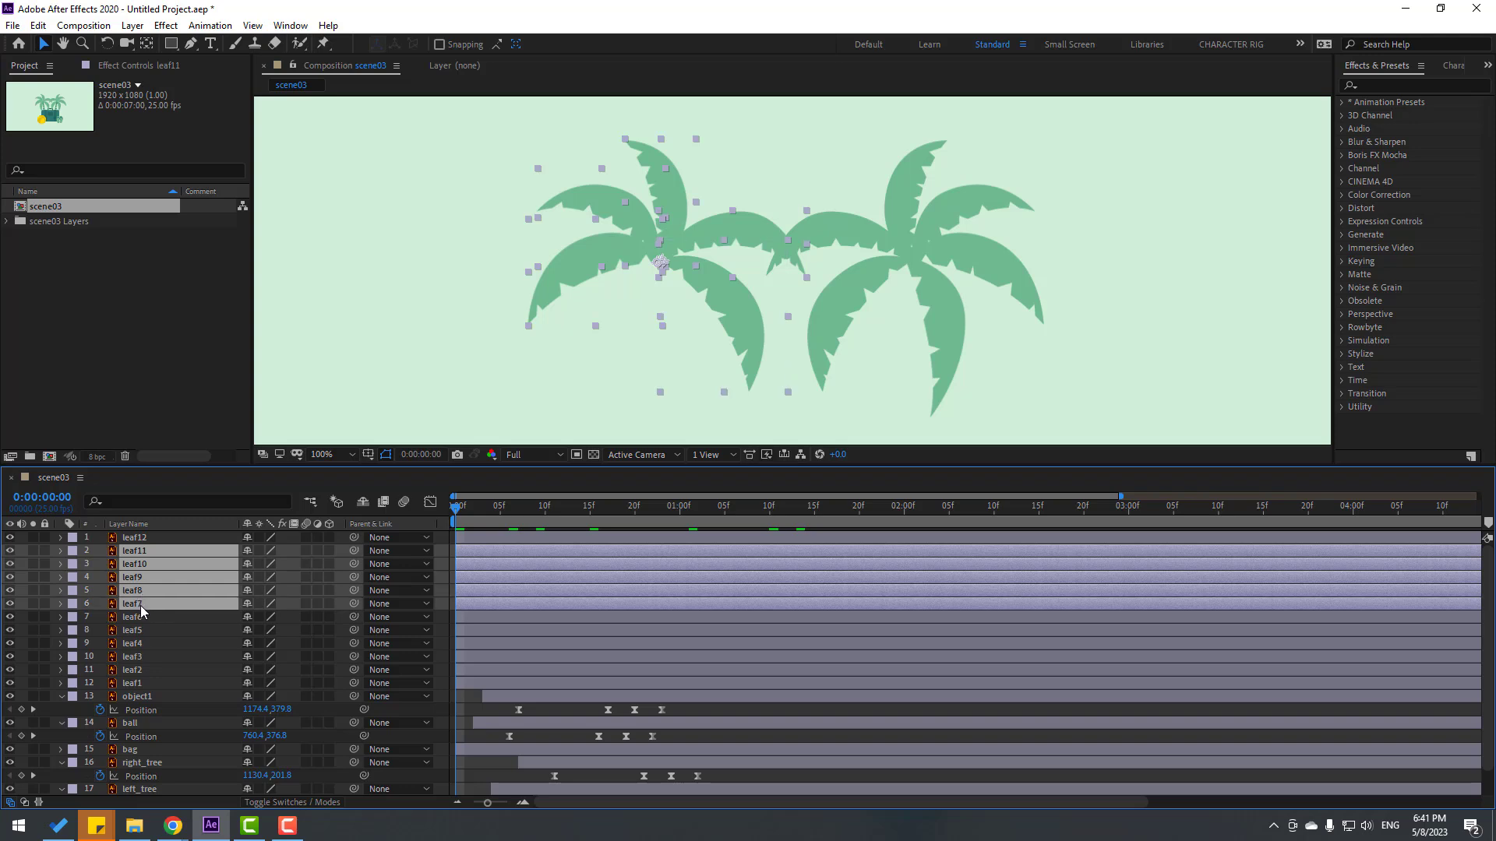
key(ctrl+v)
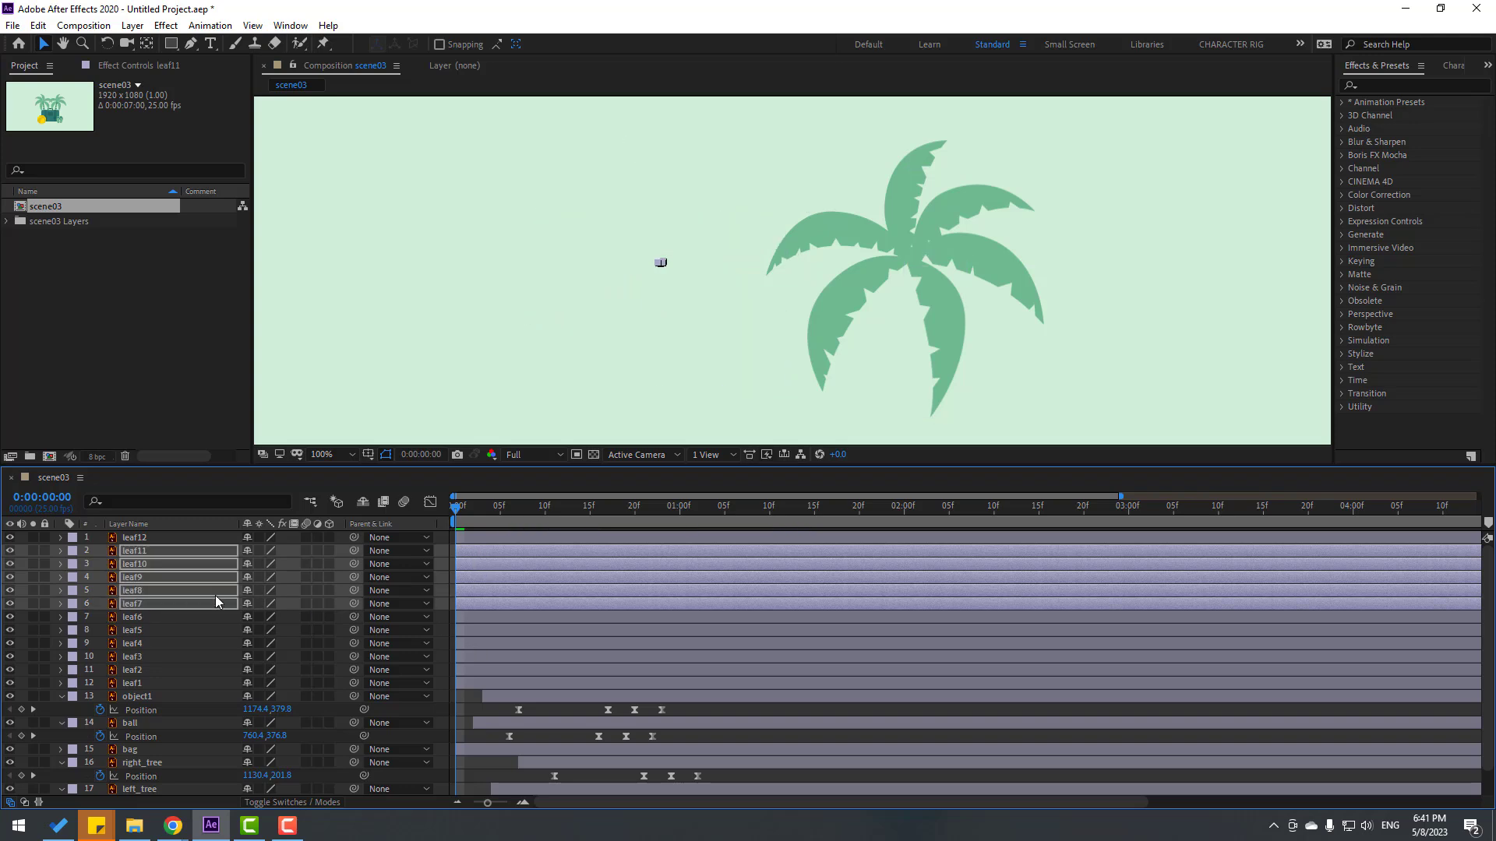
Step: Stagger the layer starts: leaf11 at frame 1, leaf10 and leaf9 at frame 2, leaf8 at frame 3, leaf7 at frame 6, and preview
click(165, 645)
click(142, 552)
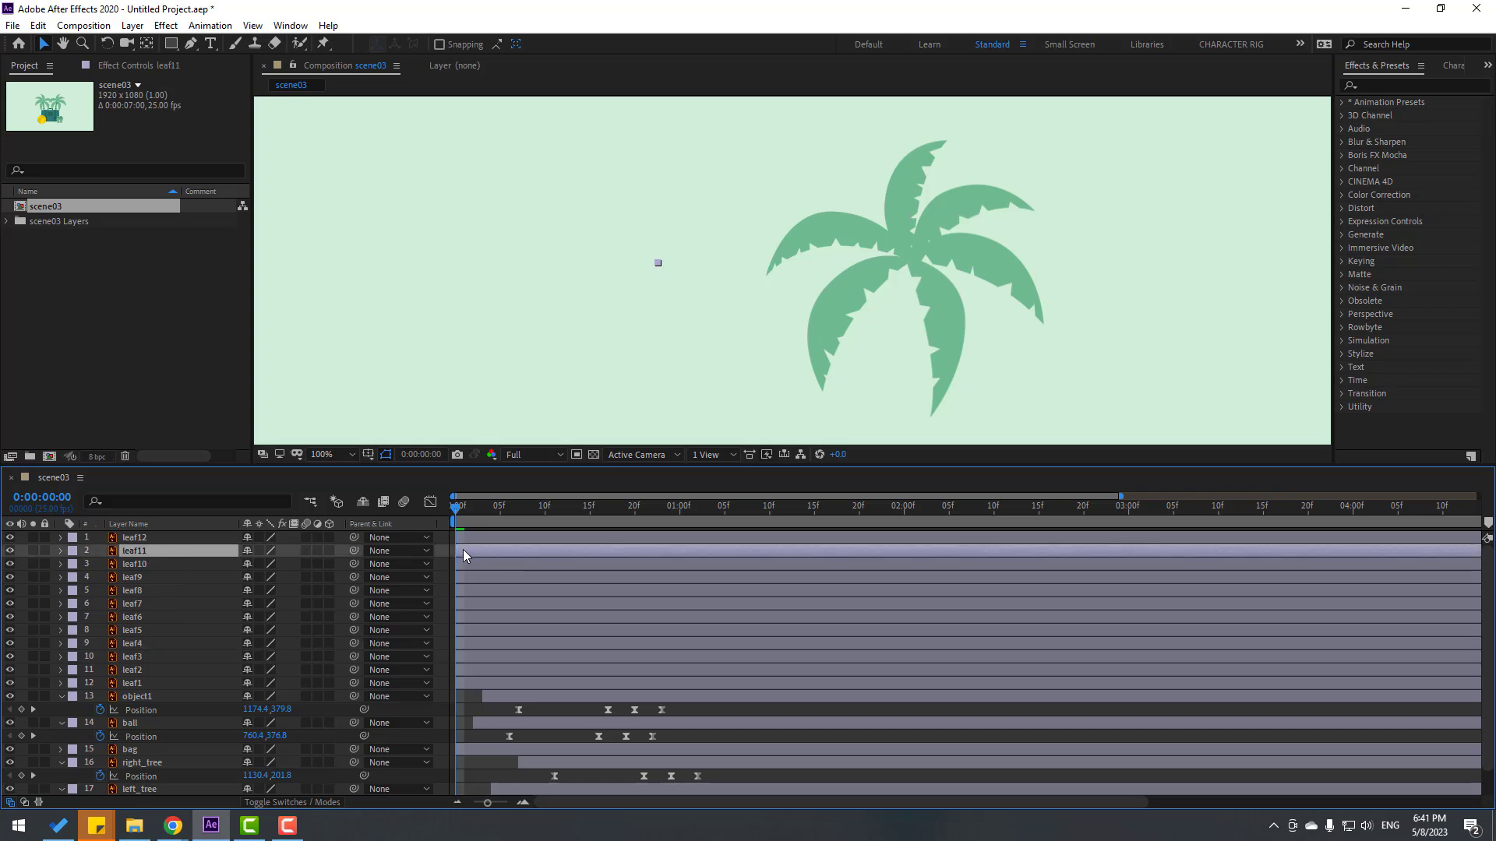
drag(473, 565, 546, 605)
key(space)
key(space)
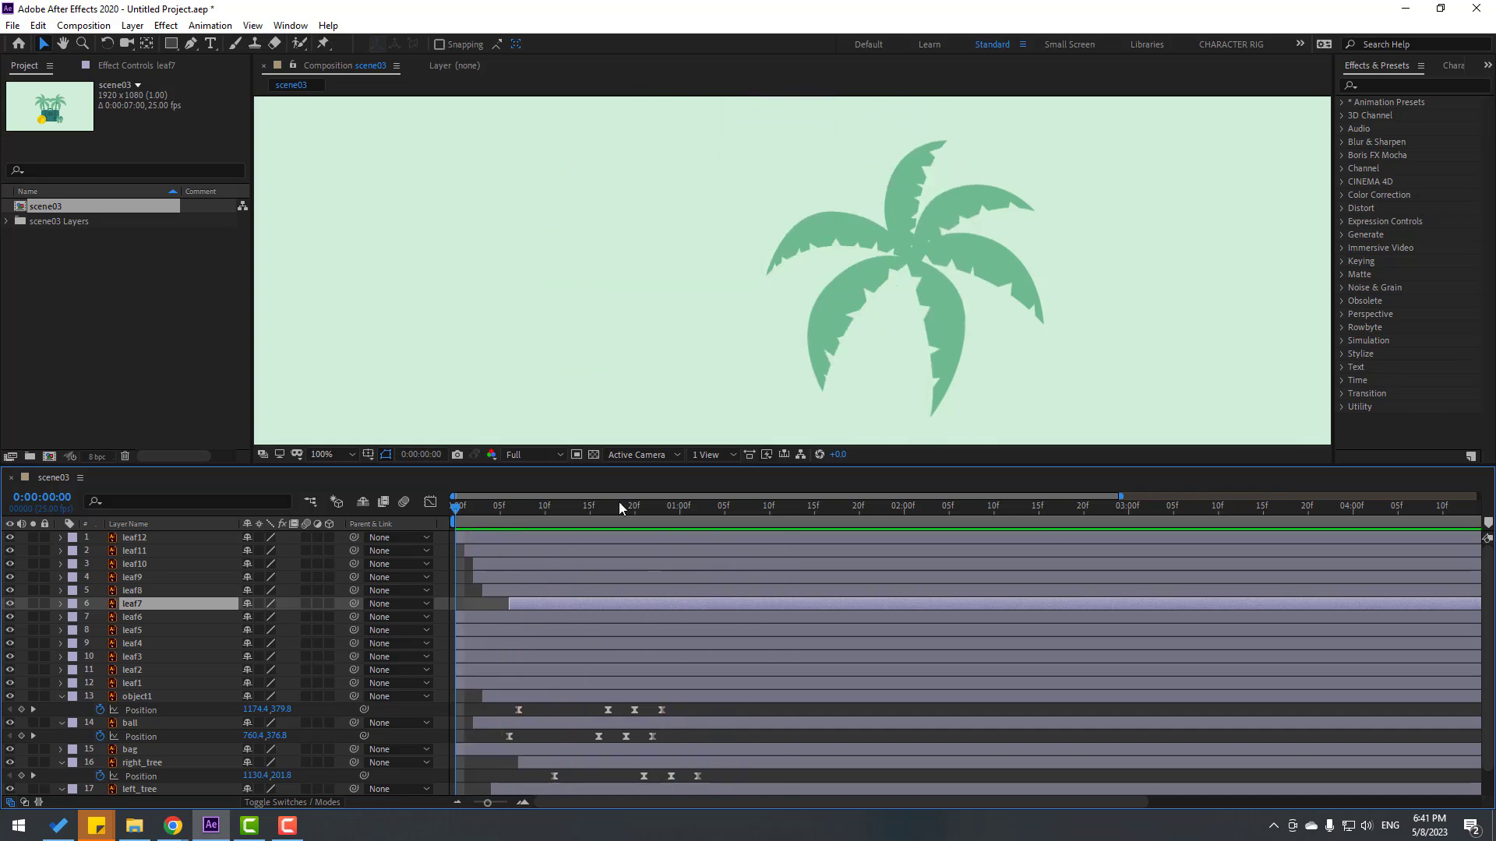
Step: Give layers leaf12 through leaf7 of the left palm a Red label
drag(618, 508, 898, 508)
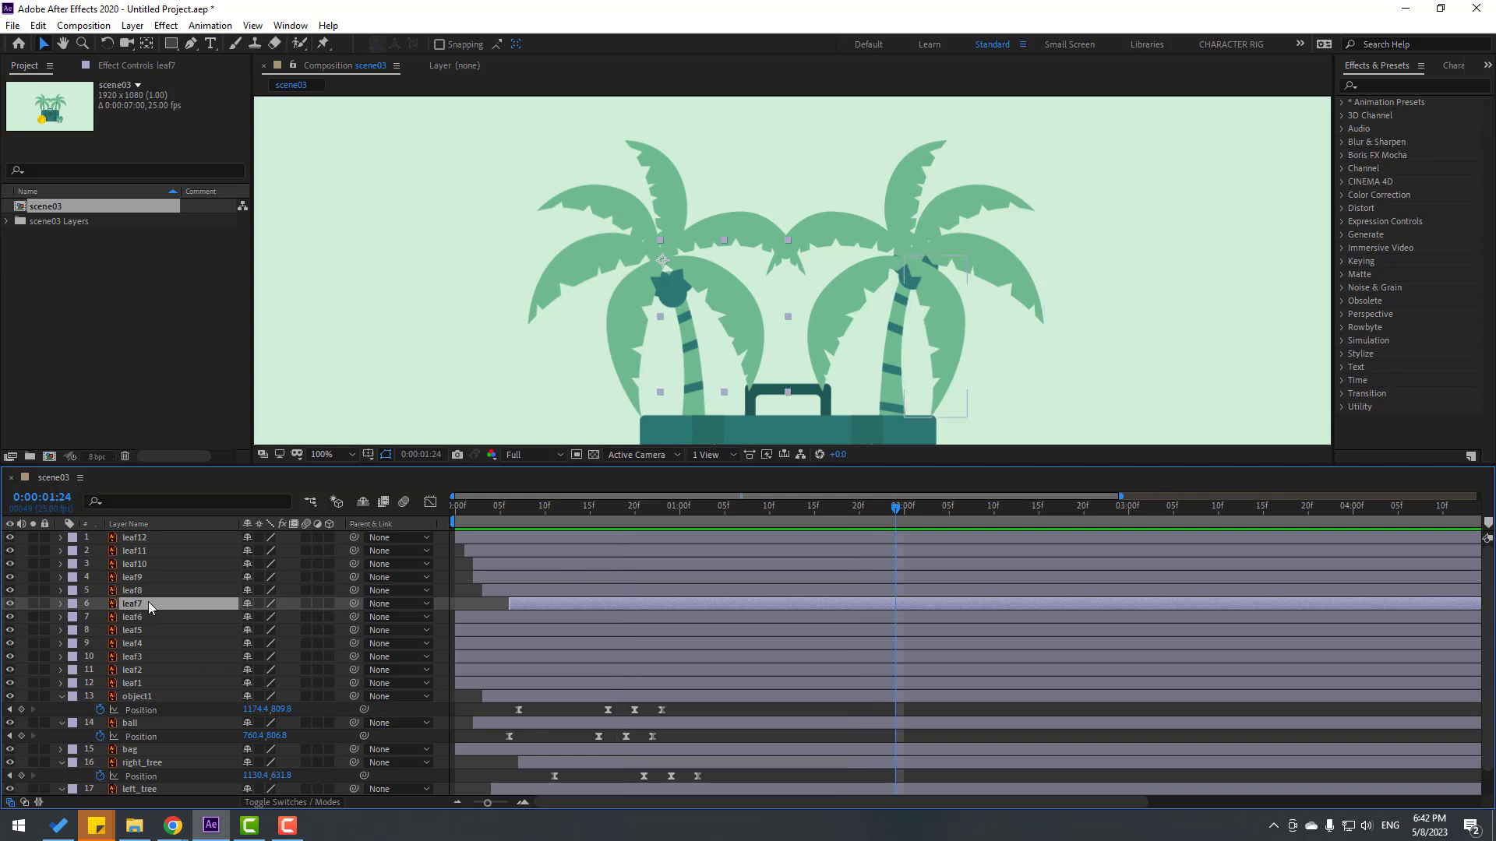
shift+click(134, 539)
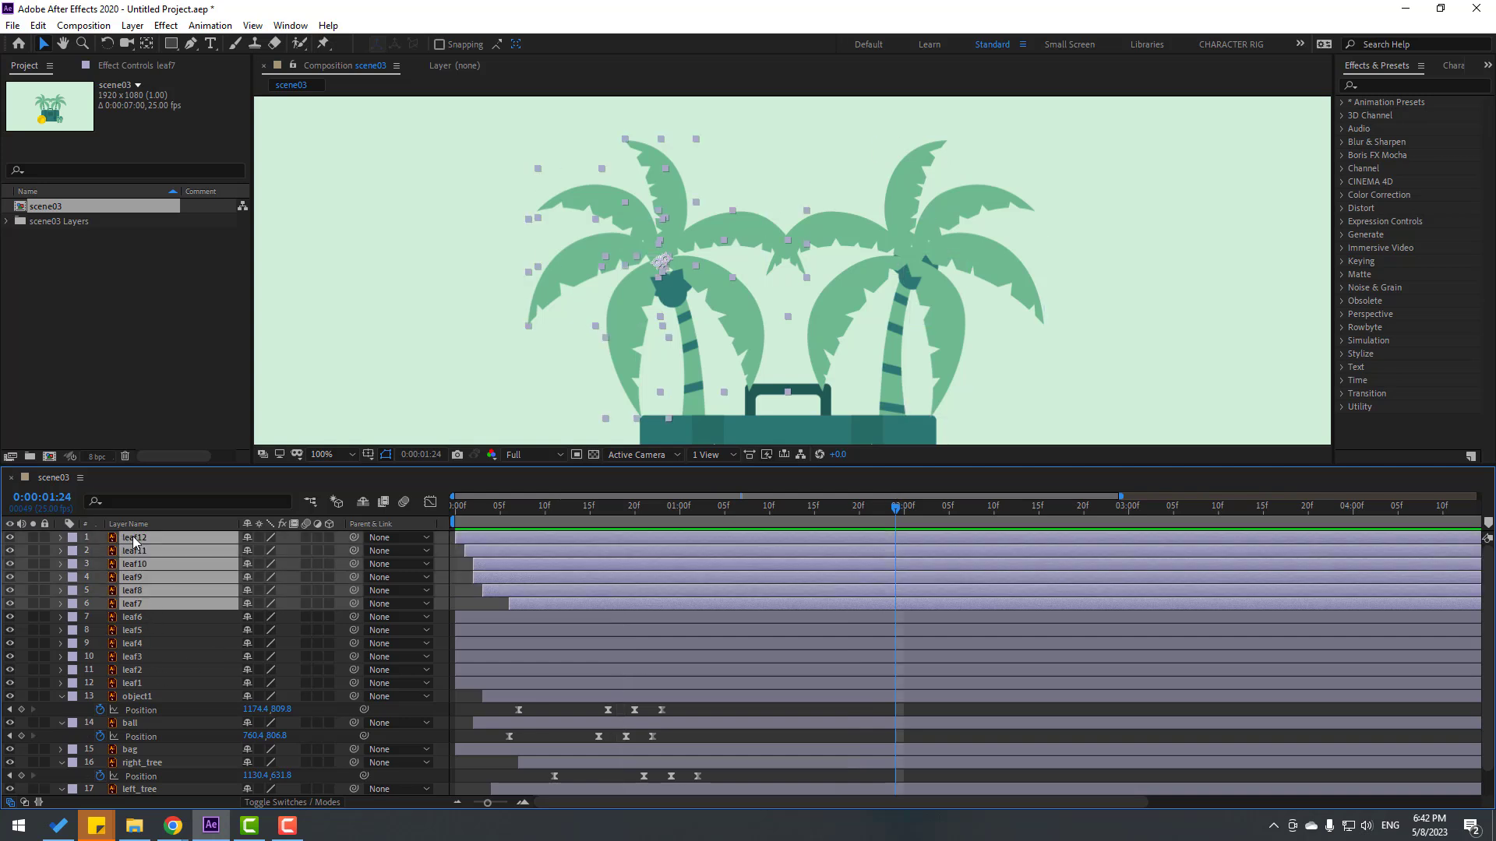
click(74, 550)
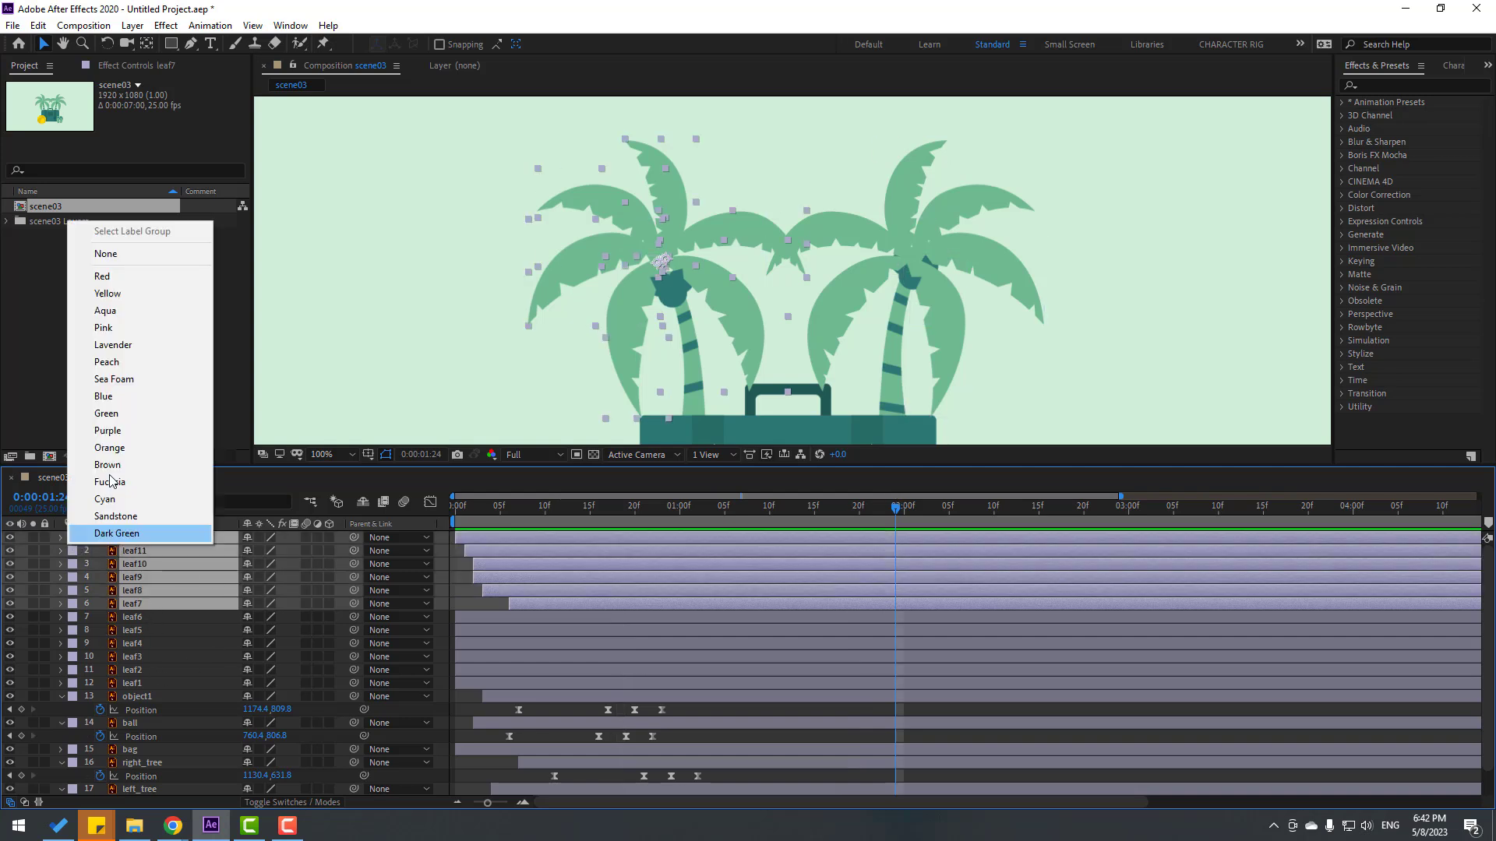
click(121, 279)
Step: Shift the six red leaf layers so leaf12 starts at frame 17, and parent them all to left_tree at 0:00:02:19
drag(477, 534, 673, 531)
drag(517, 516, 635, 517)
drag(731, 535, 1075, 511)
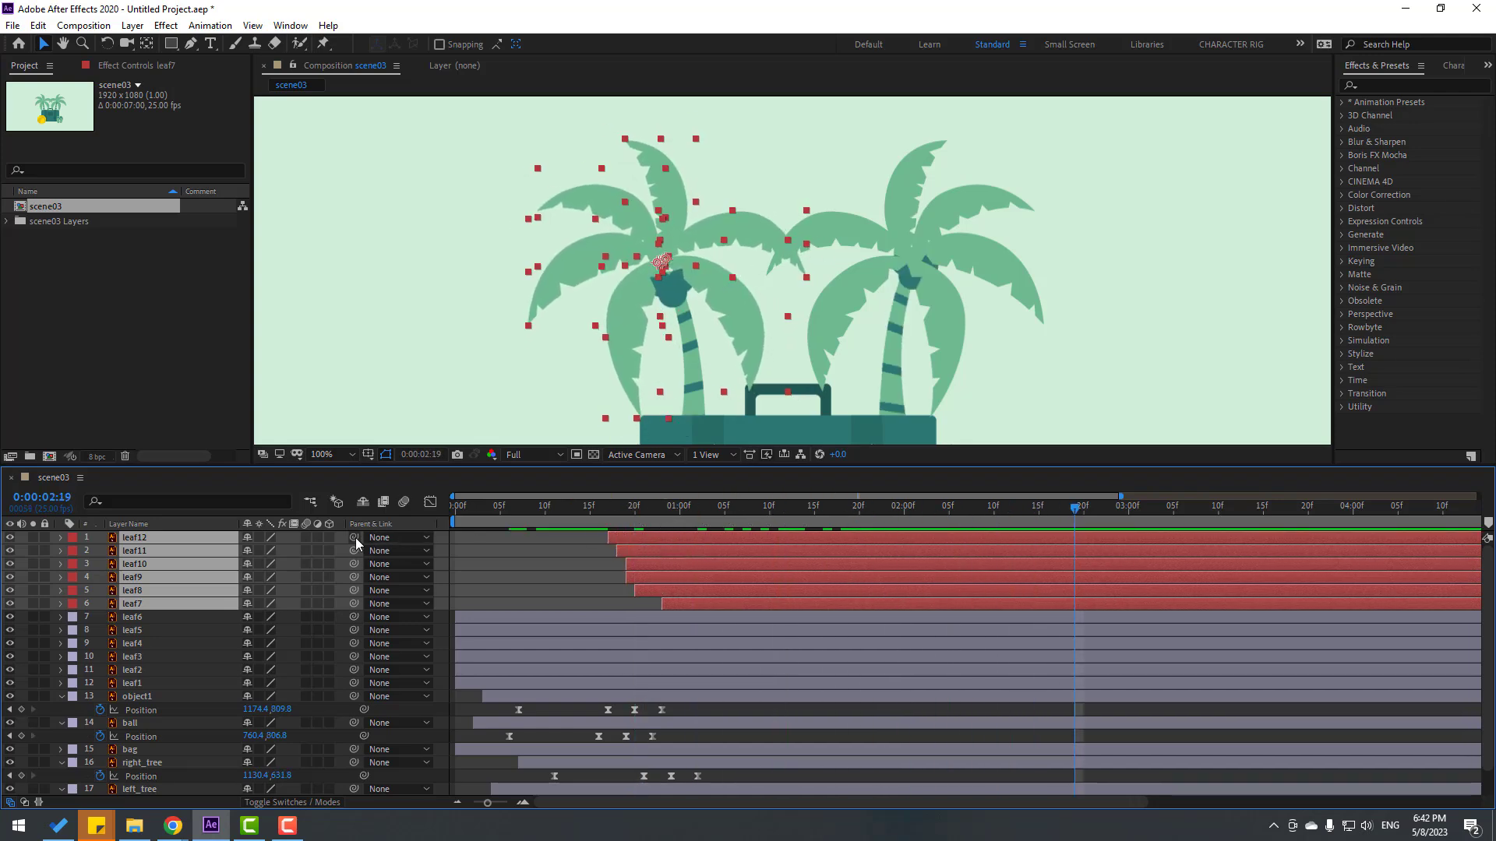
drag(356, 539, 159, 787)
Step: Move the six red leaf layers earlier so leaf12 starts at frame 12, and preview the whole scene
click(616, 508)
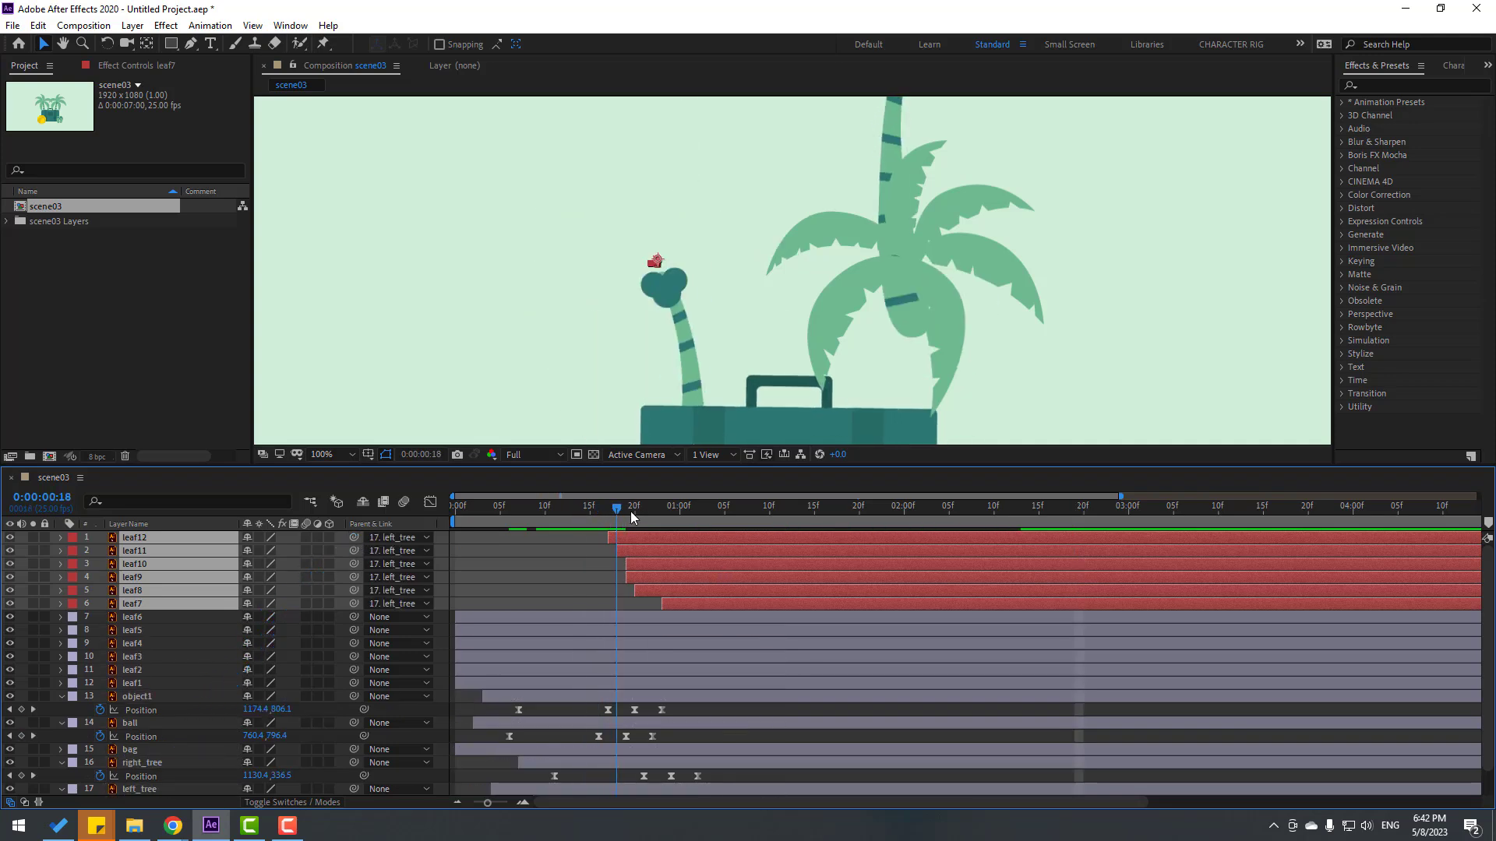
drag(630, 511, 633, 543)
scroll(740, 330, down, 2)
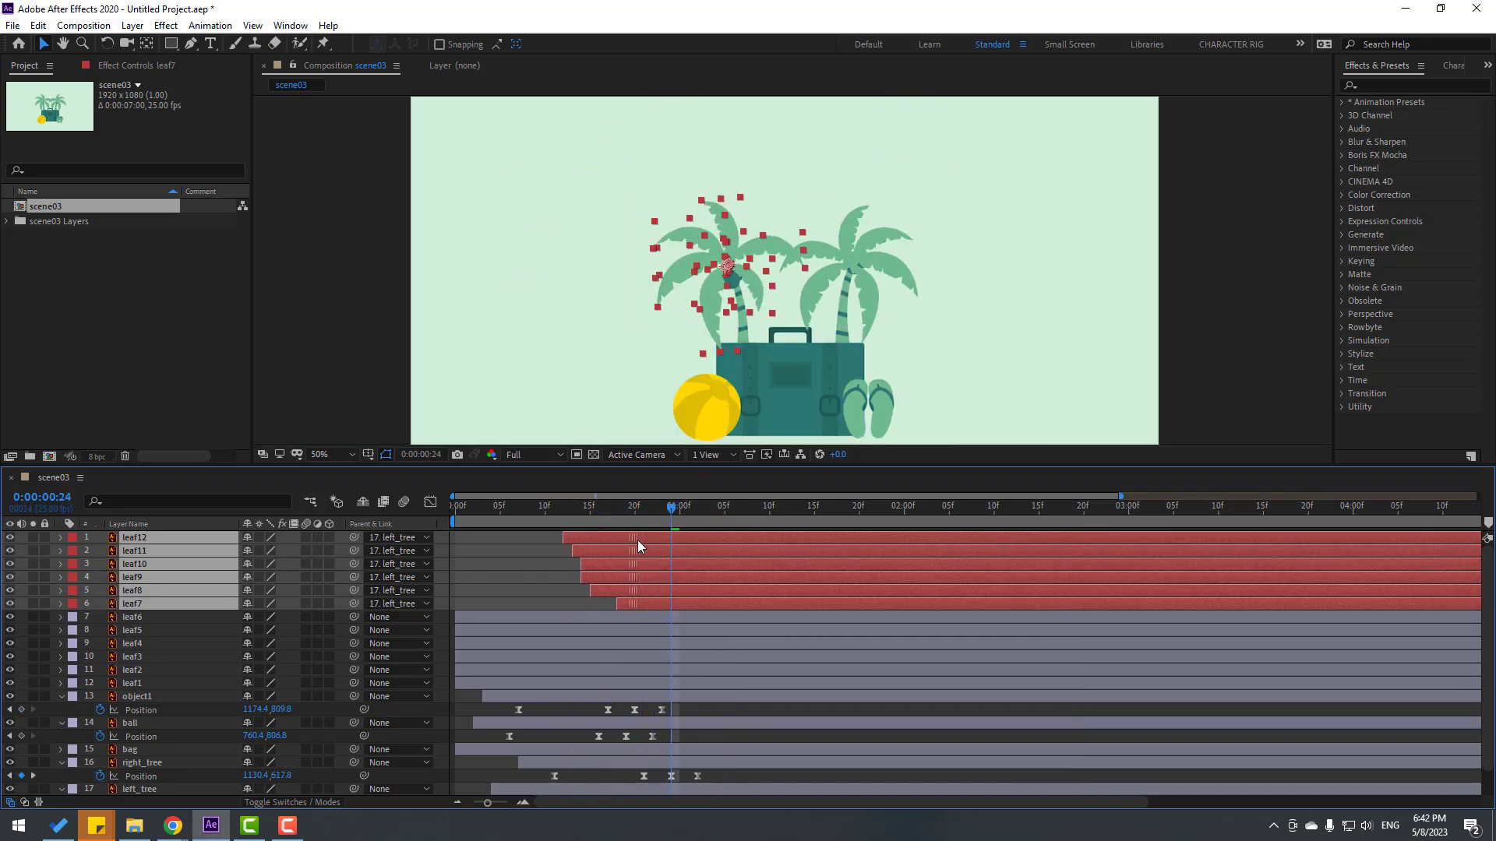
key(space)
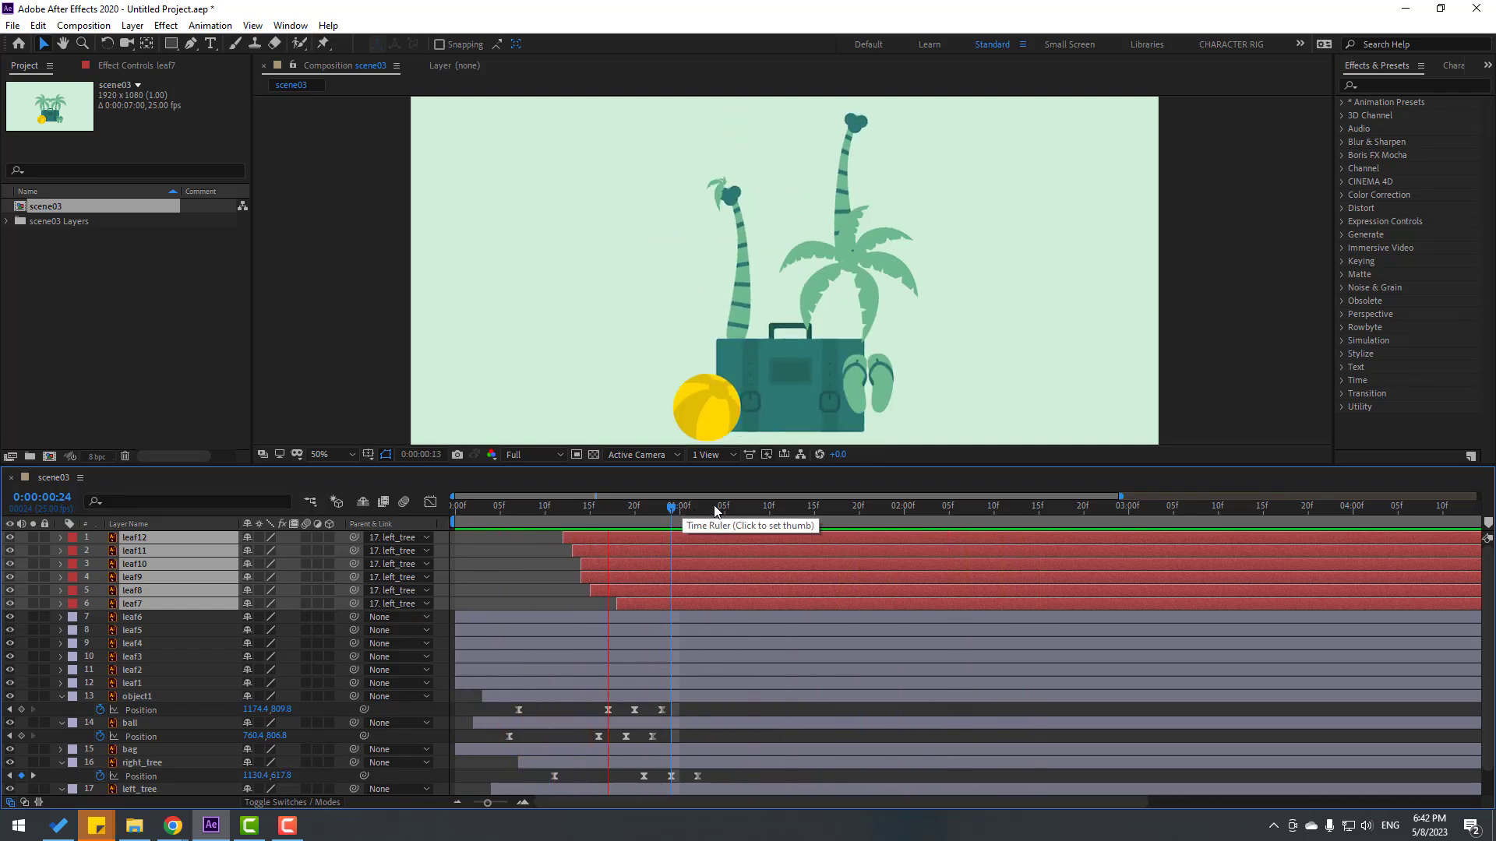
key(space)
Step: Widen the leaf stagger so leaf11 to leaf7 start at frames 15, 17, 19, 22 and 24, and preview the result
click(572, 507)
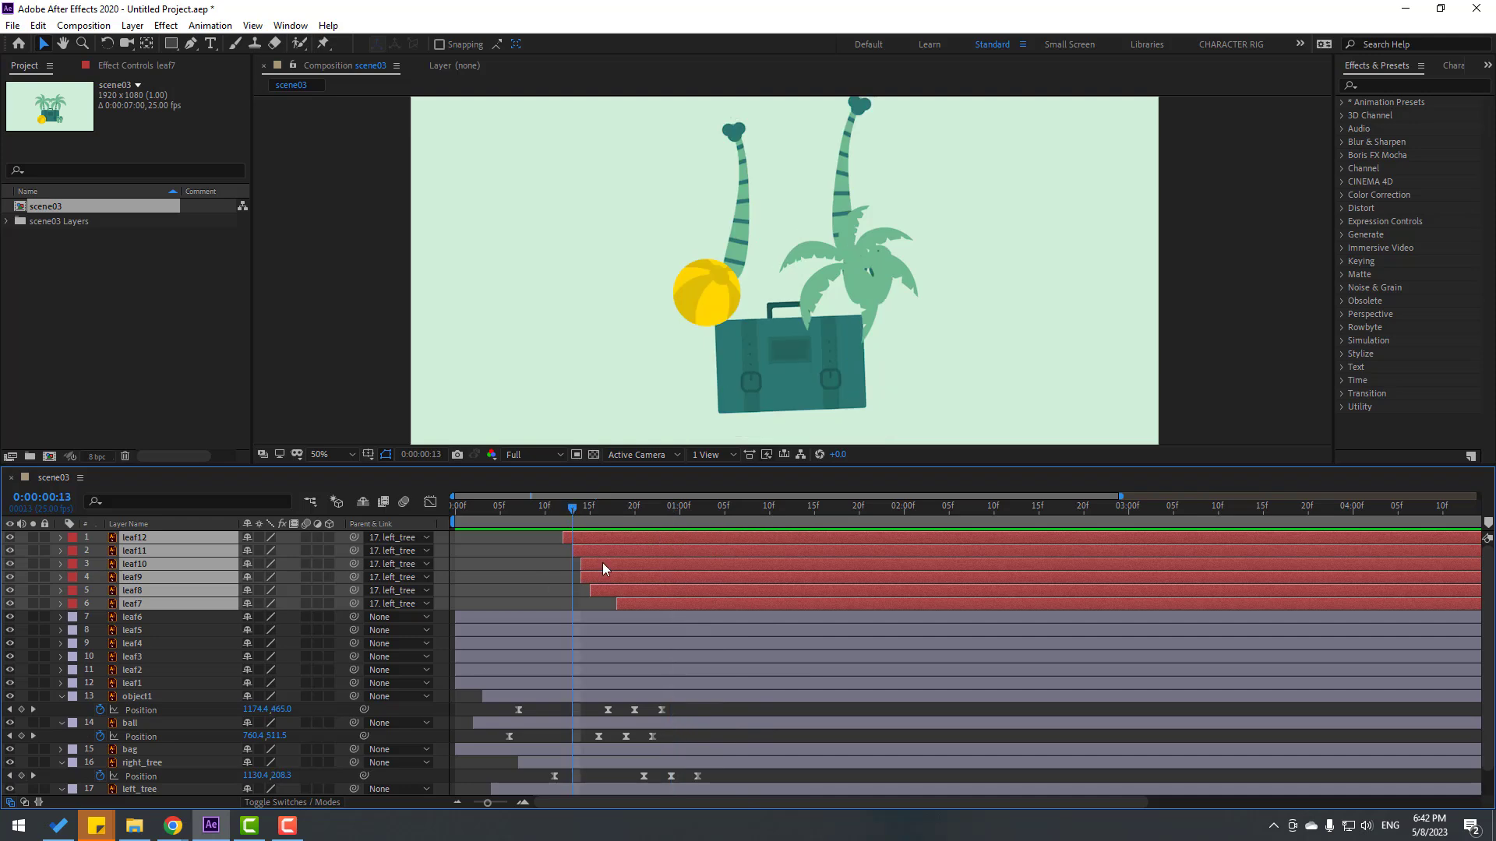
drag(597, 551, 716, 603)
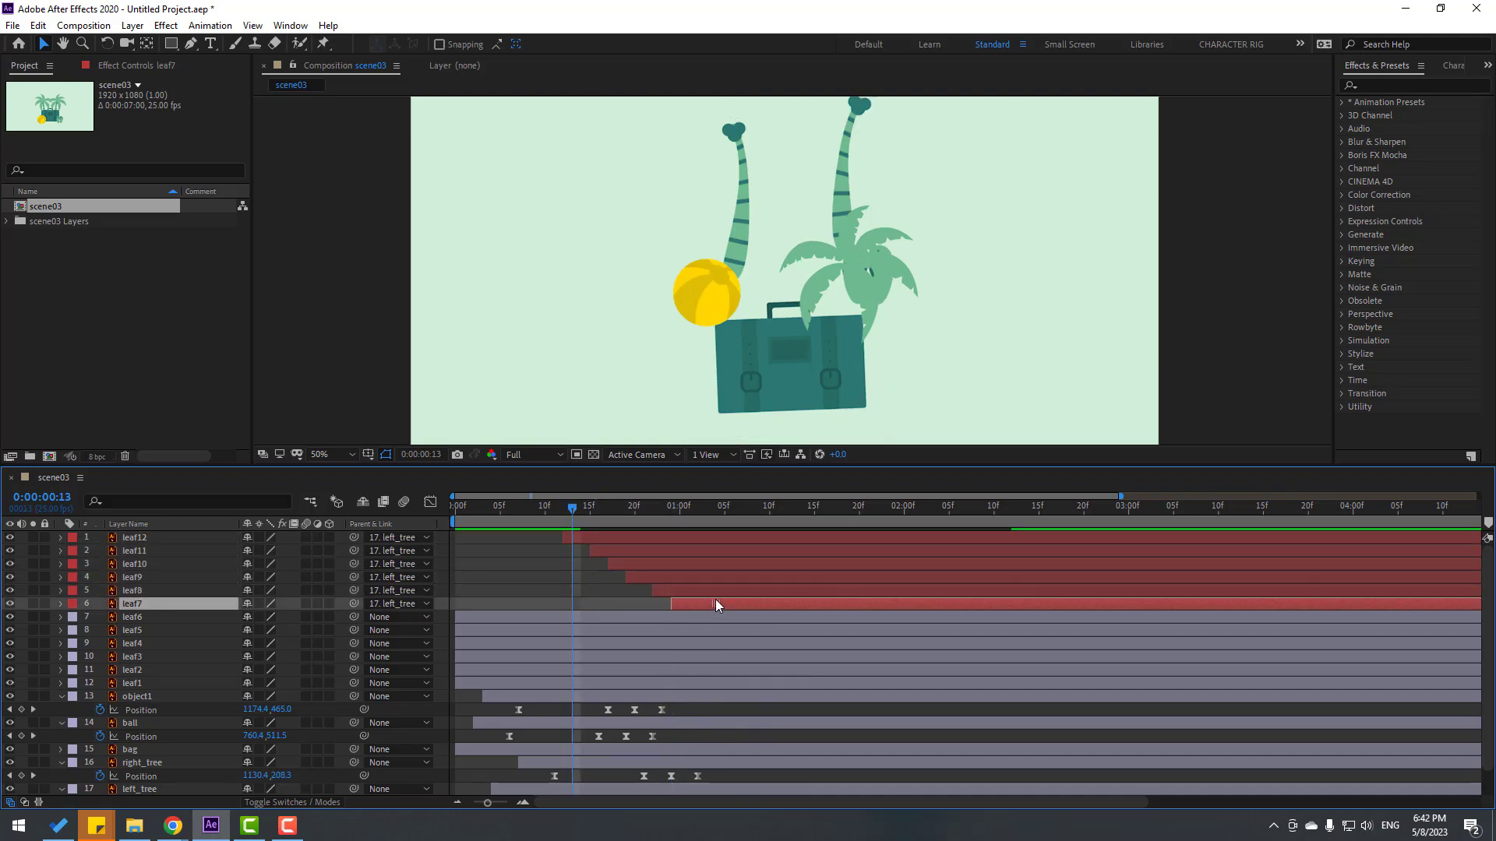
key(space)
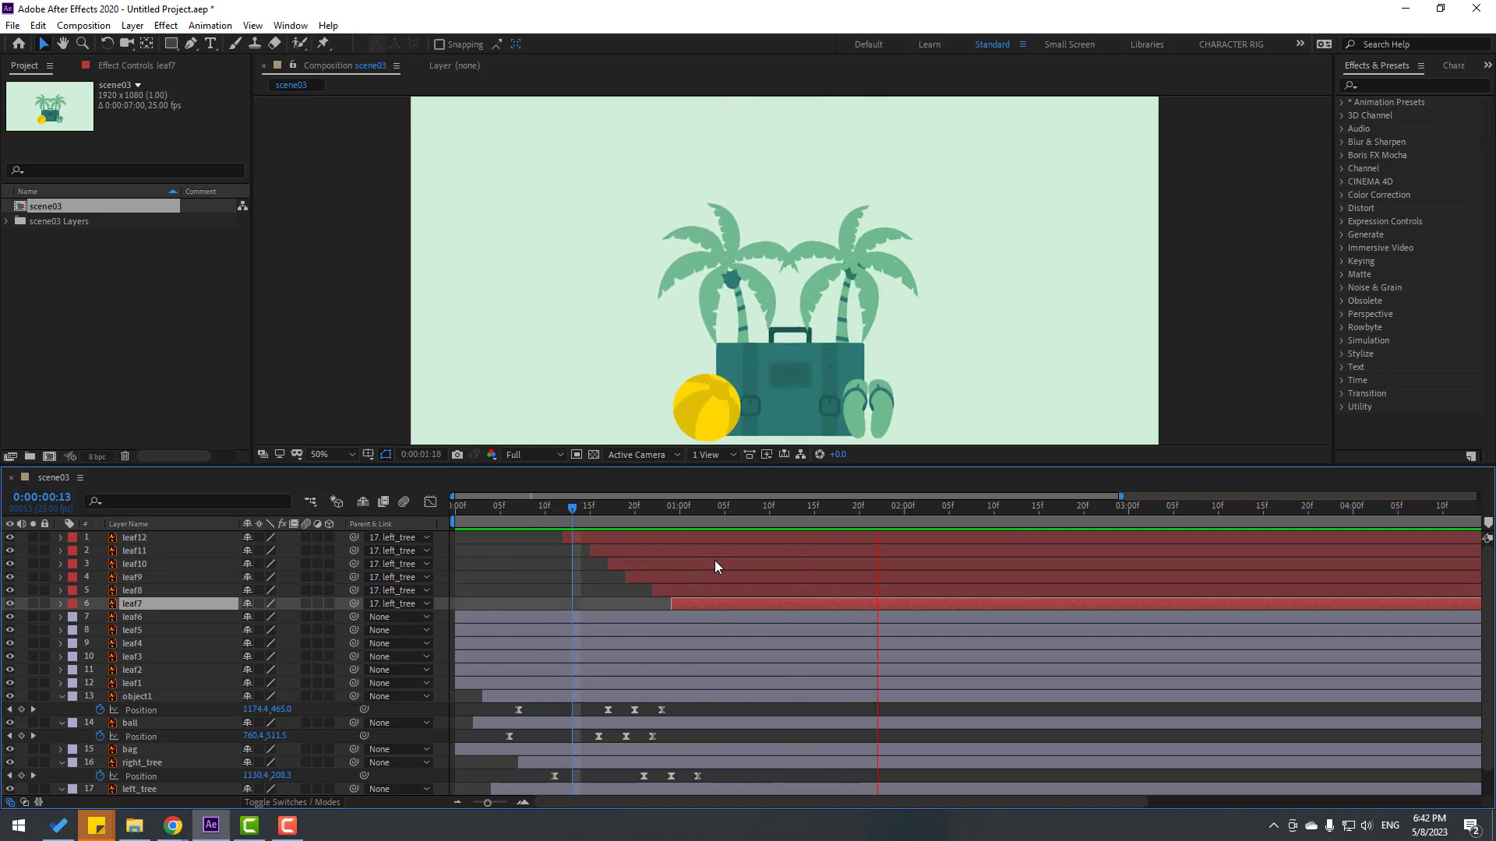
key(space)
key(space)
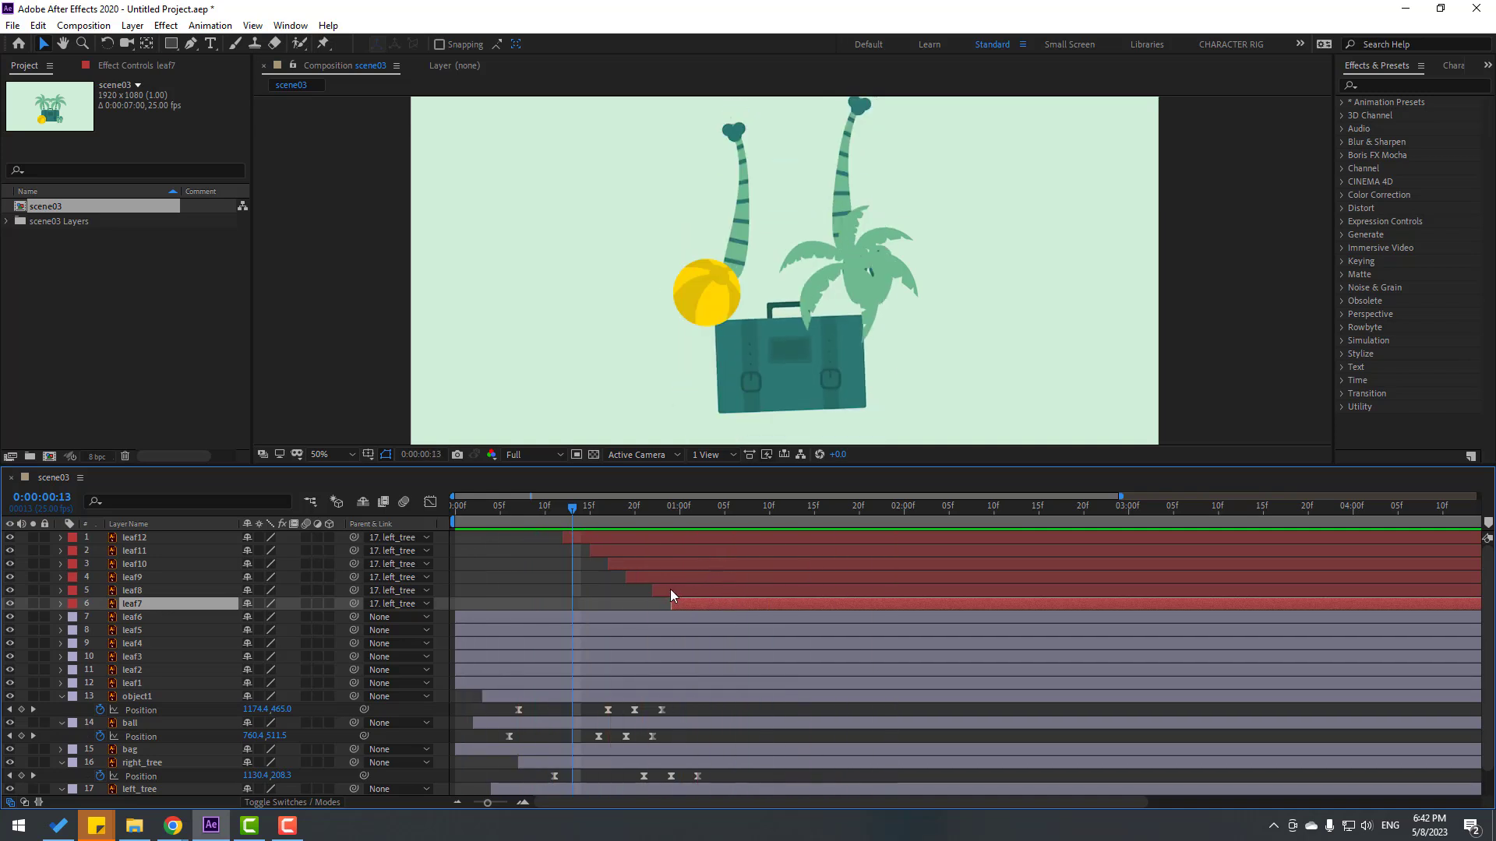
Step: Move all six red leaf layers earlier so leaf12 starts at frame 8, preview the timing and deselect the layers
shift+click(623, 539)
drag(623, 539, 751, 502)
key(space)
key(k)
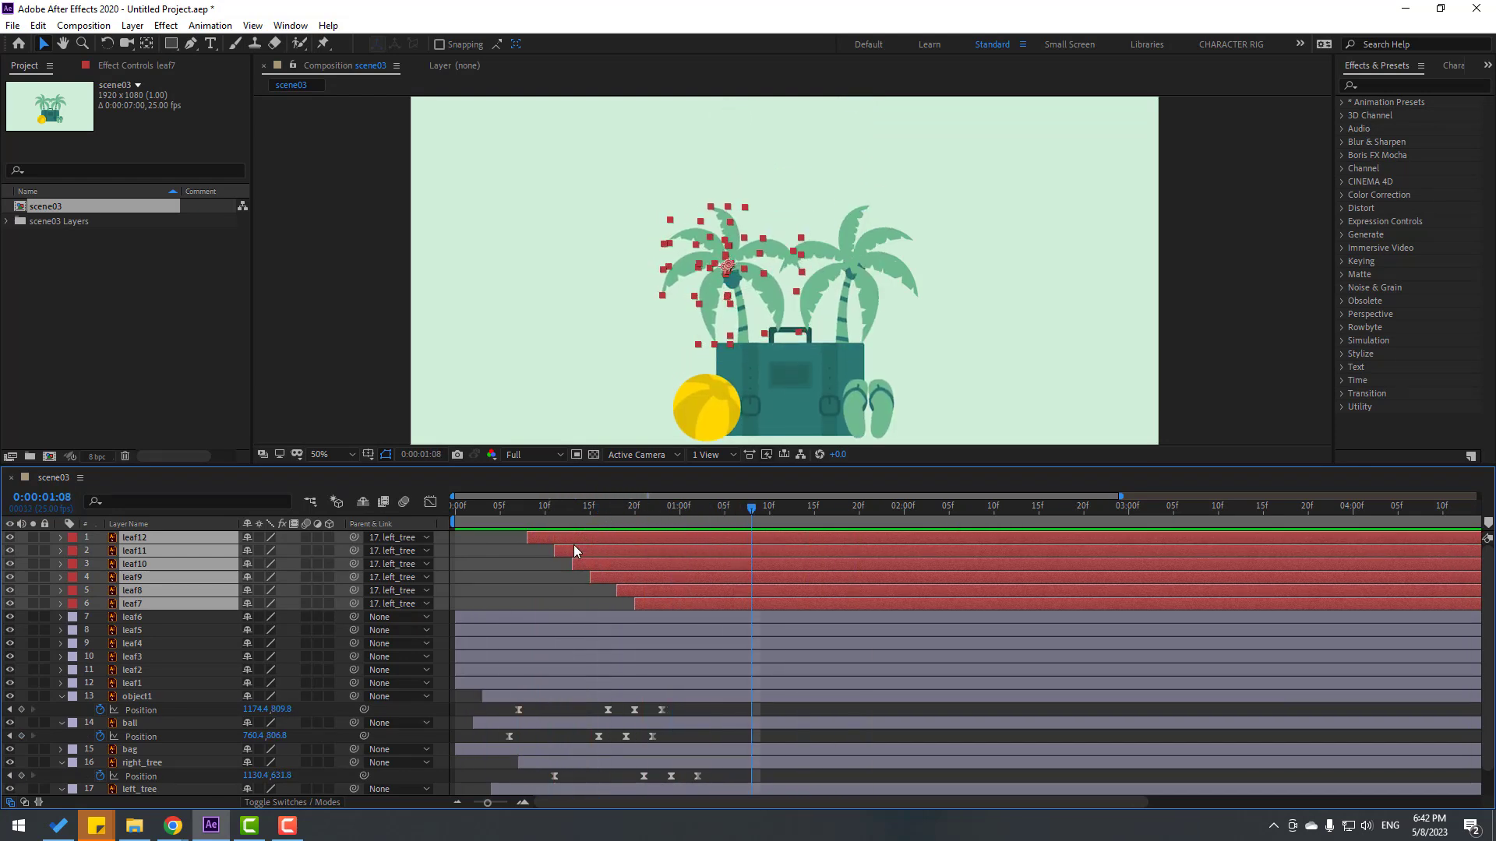
click(523, 574)
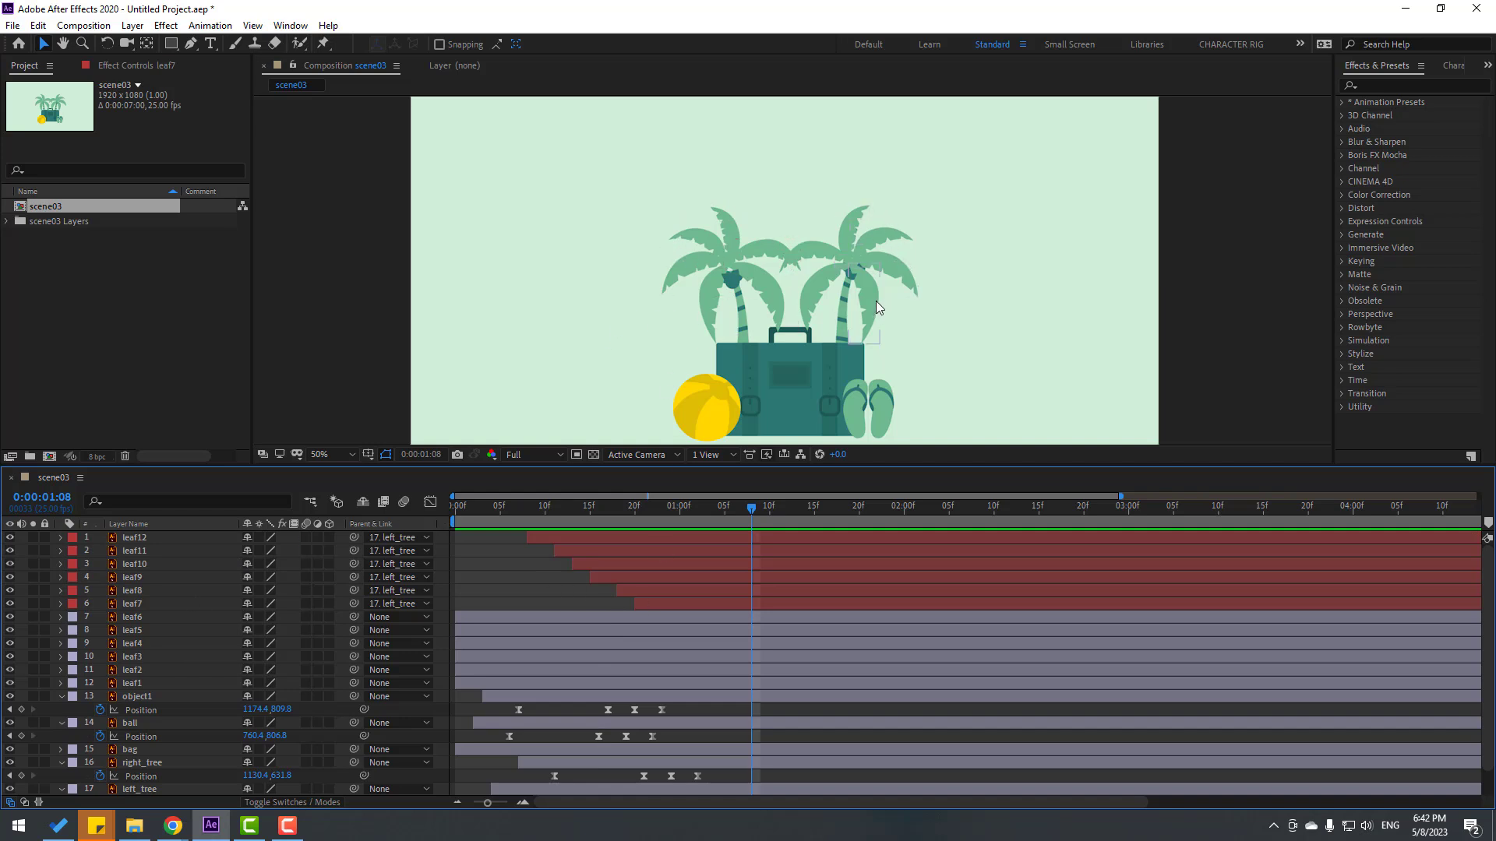
Step: Select the right palm's lowest outer leaf, leaf6, and solo its layer
click(869, 331)
scroll(911, 340, up, 2)
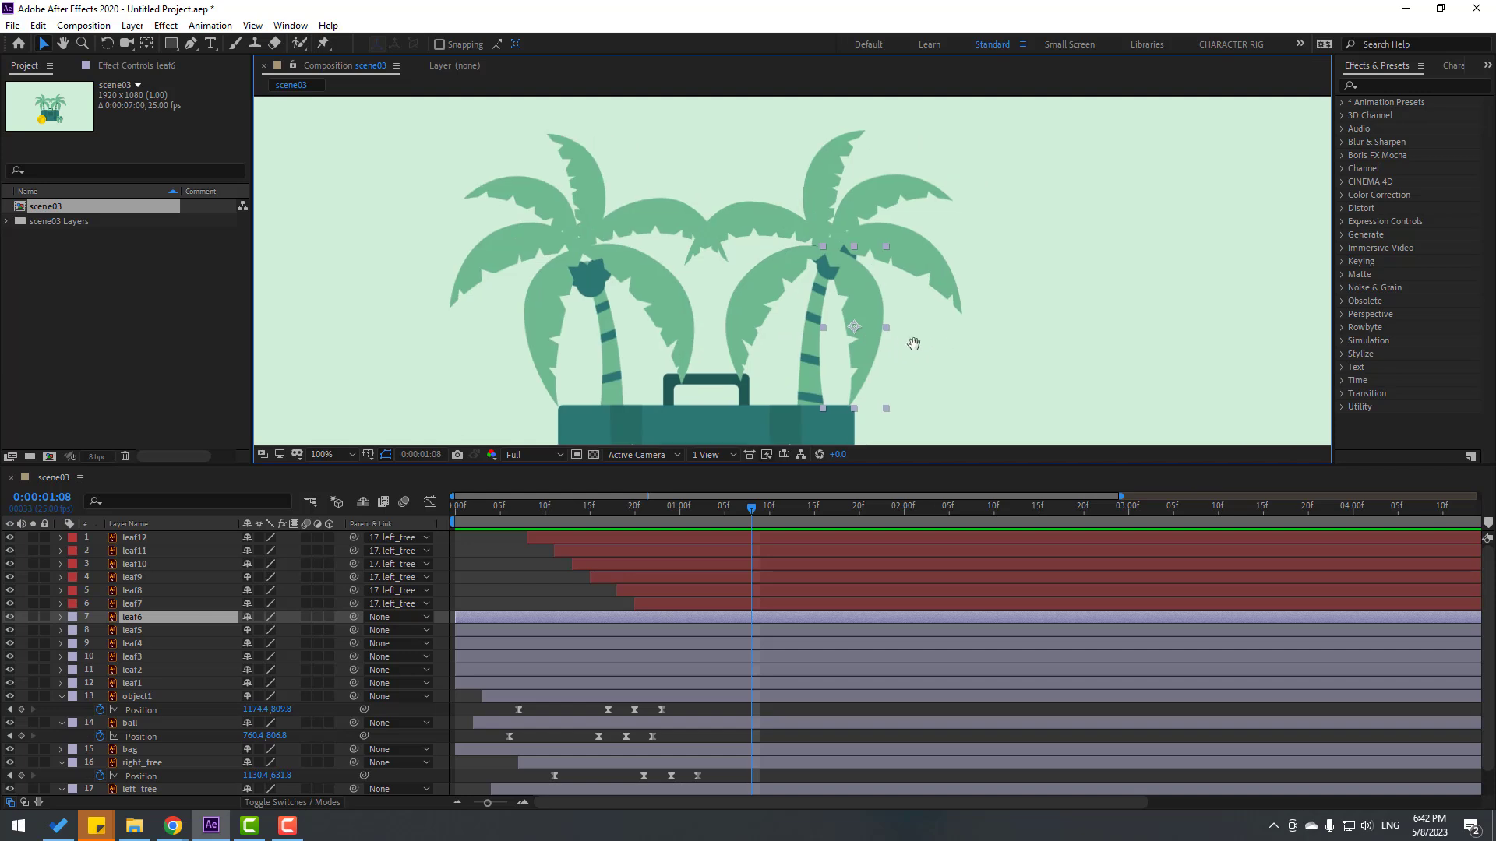
click(33, 617)
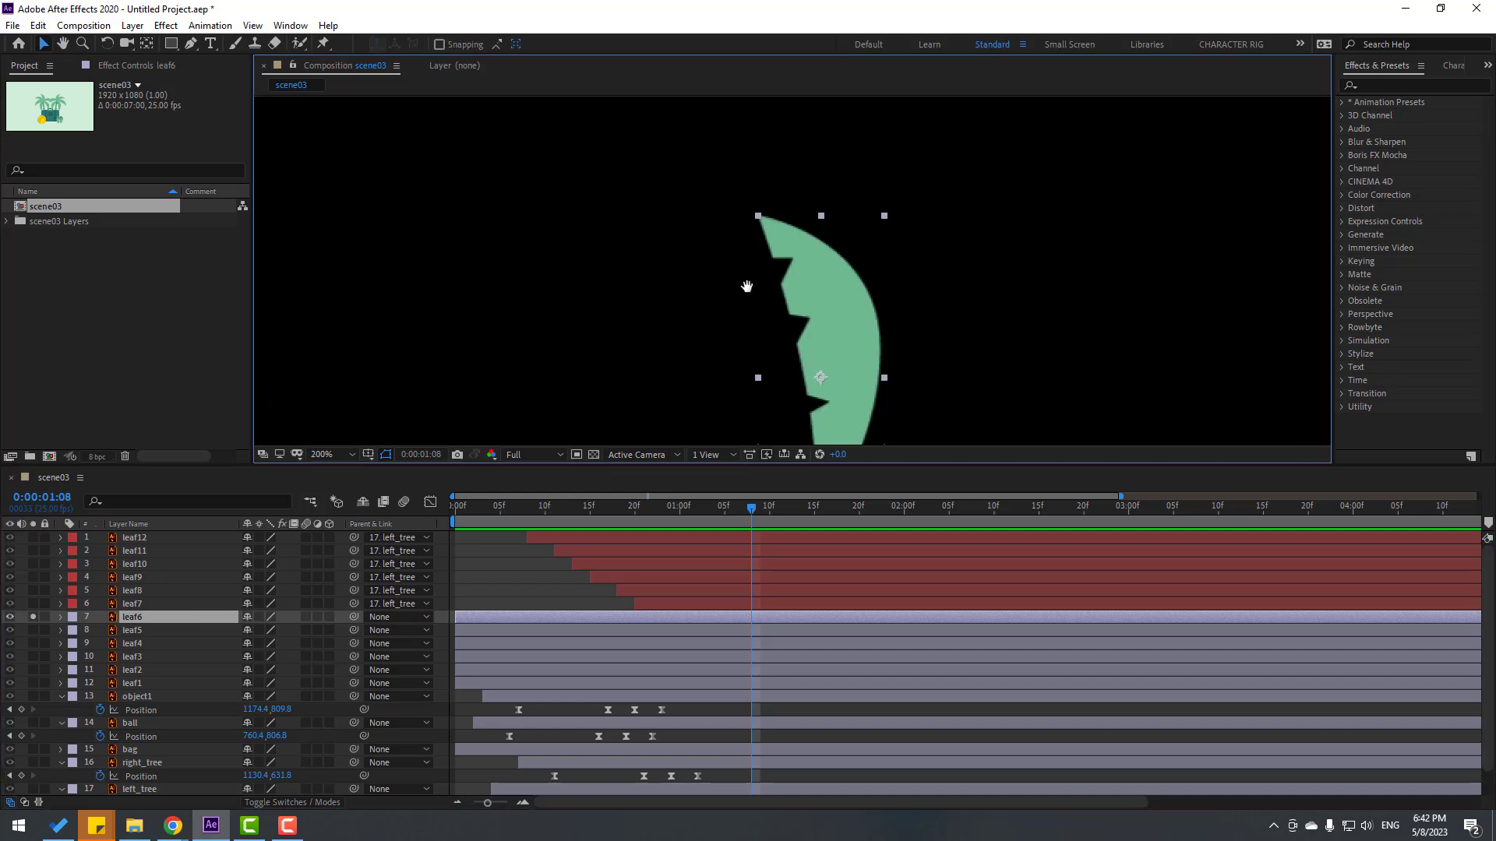
Step: Move leaf6's anchor point to its upper stem tip, where the leaf meets the right trunk
click(146, 44)
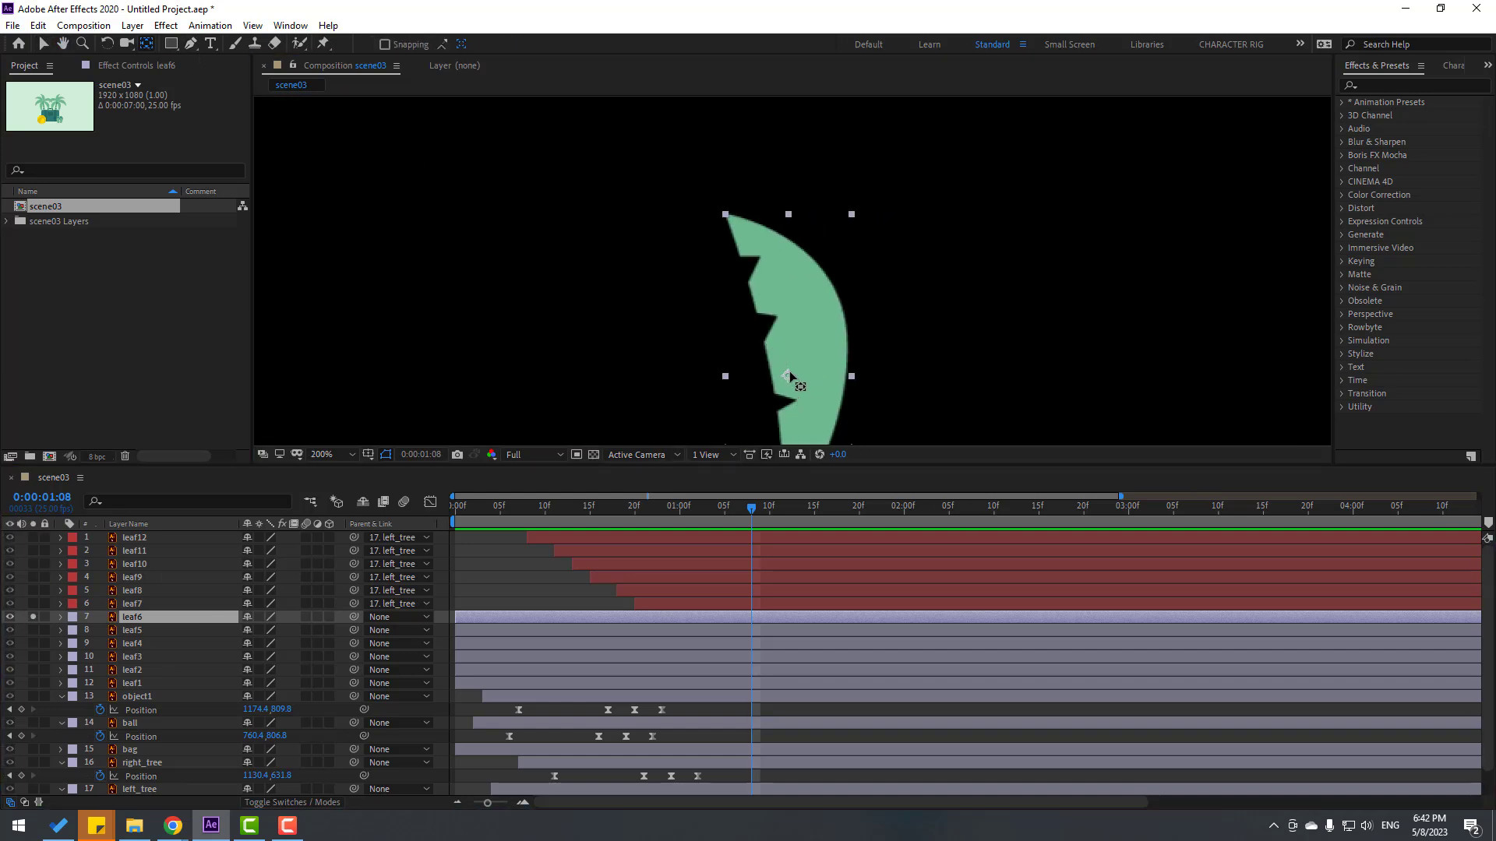
drag(787, 375, 730, 215)
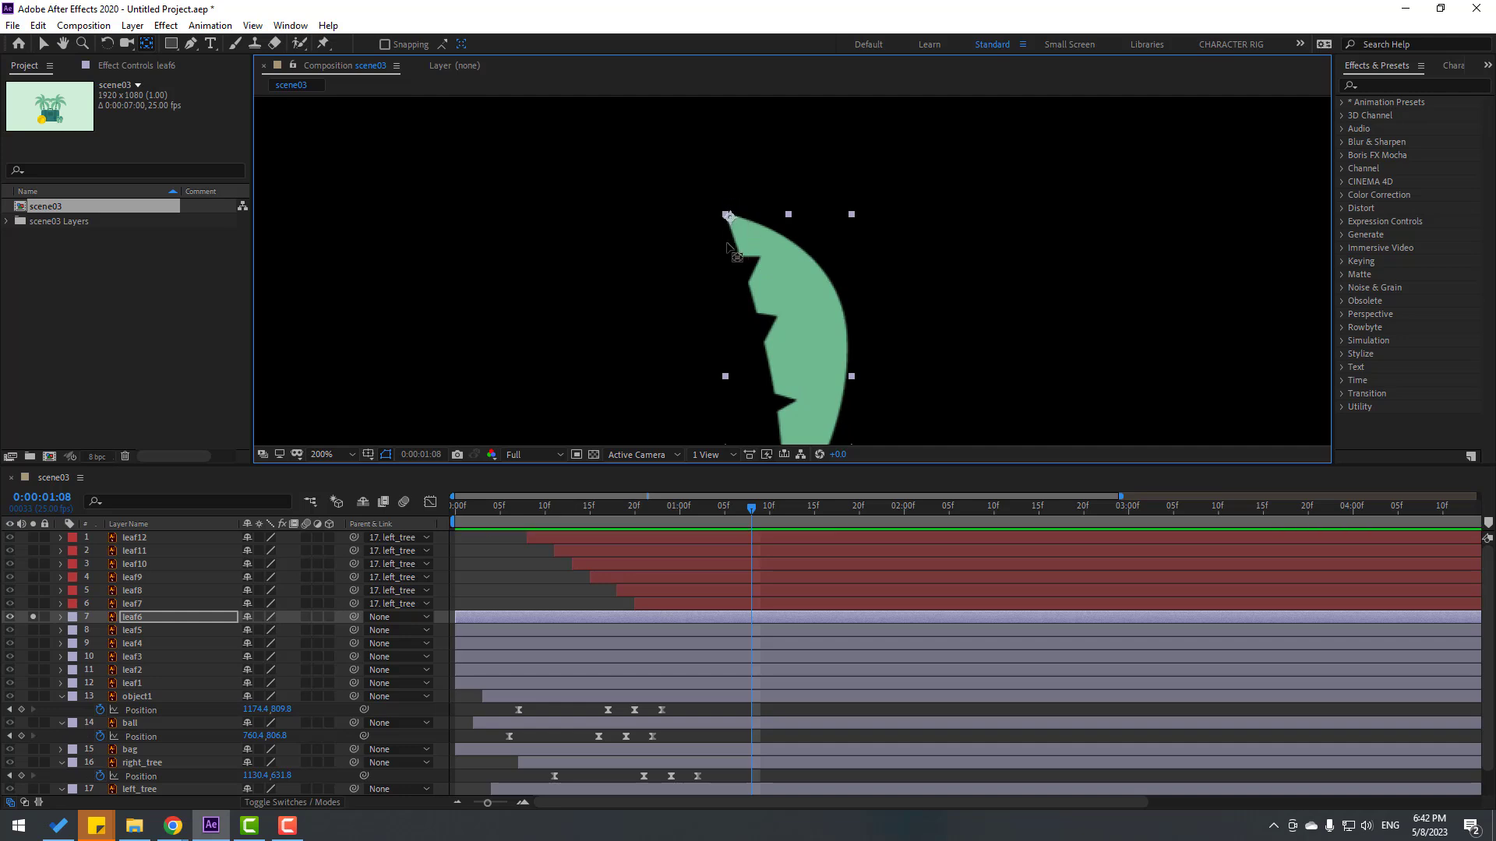
click(41, 45)
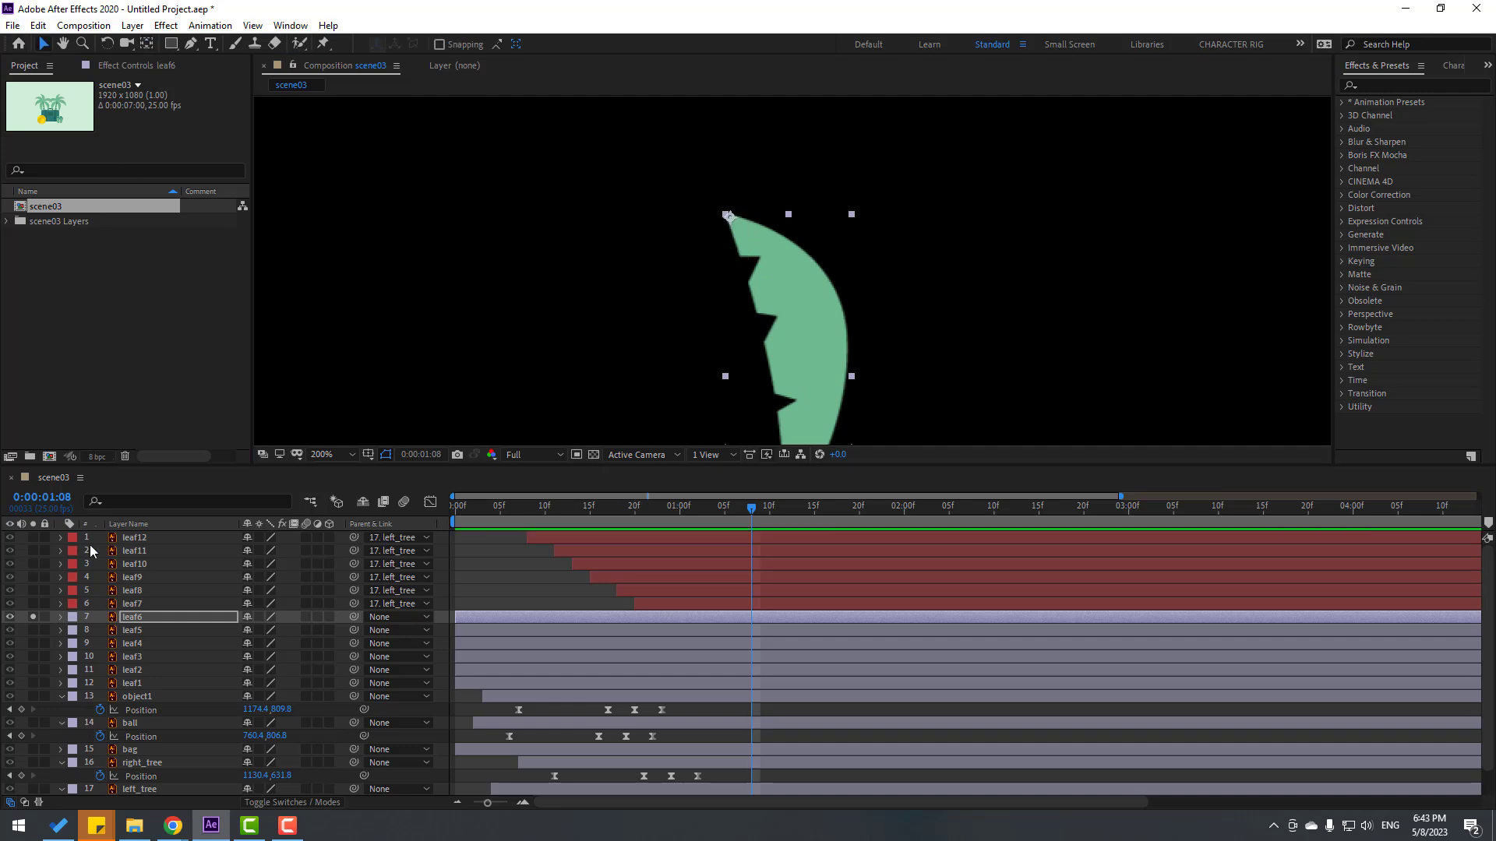
Step: Isolate leaf5 in place of leaf6, move its anchor point to the stem tip at its trunk end, and unsolo it
click(124, 629)
click(33, 630)
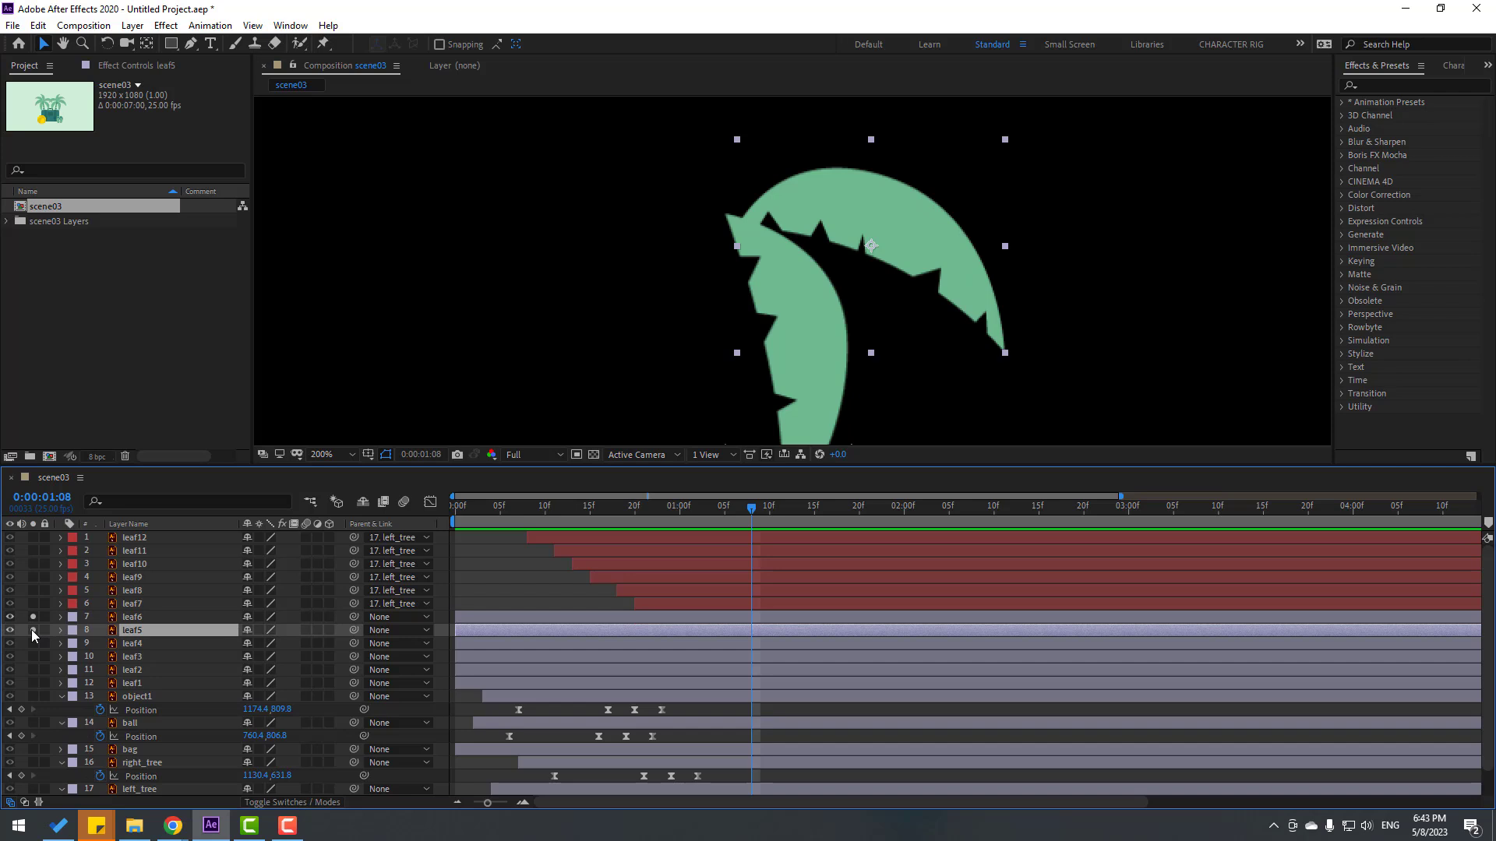
click(33, 617)
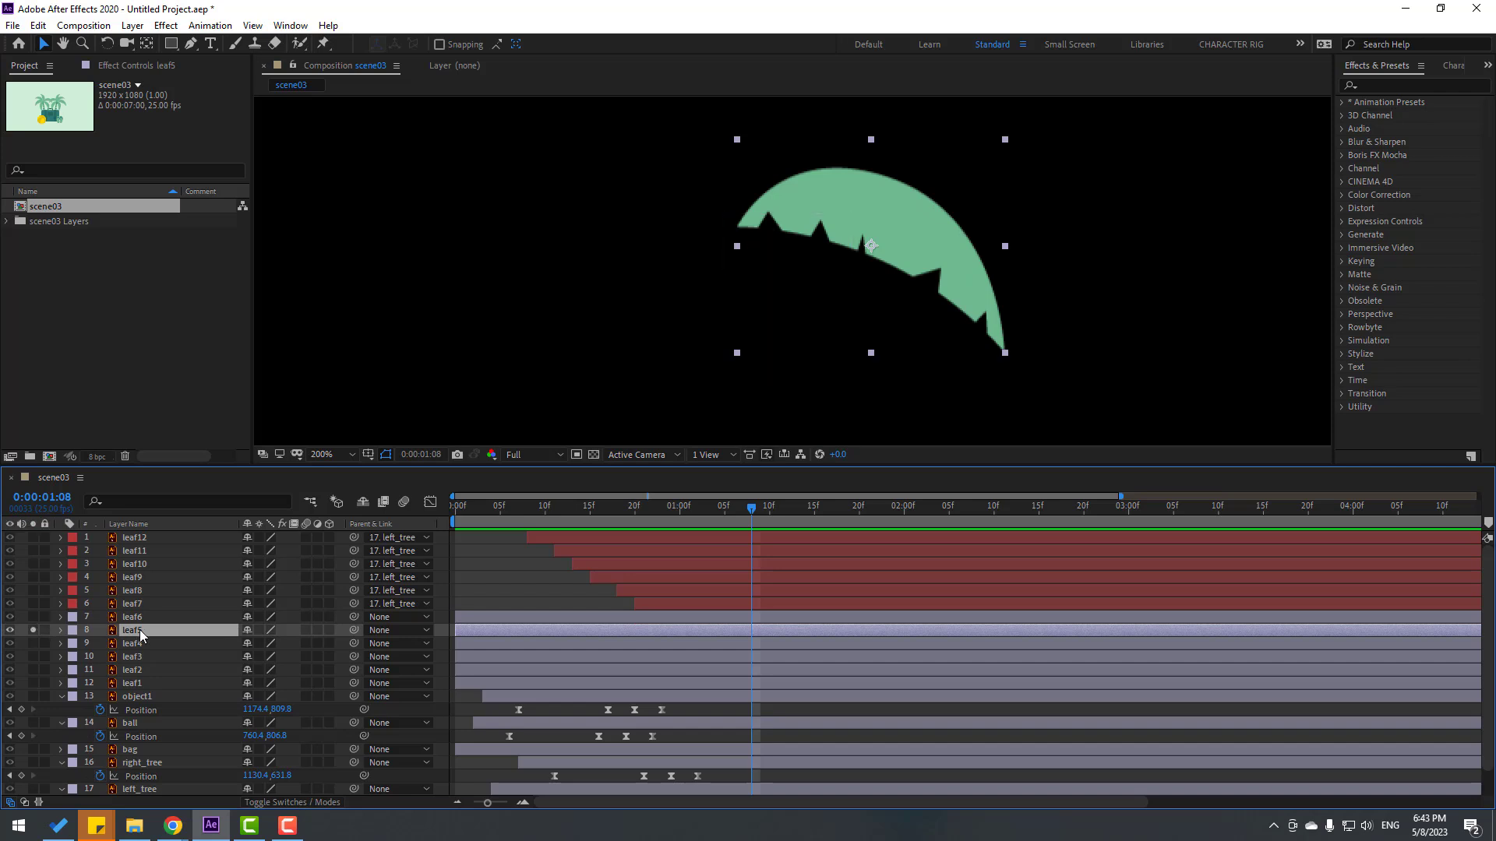
click(147, 43)
drag(871, 246, 744, 225)
click(44, 43)
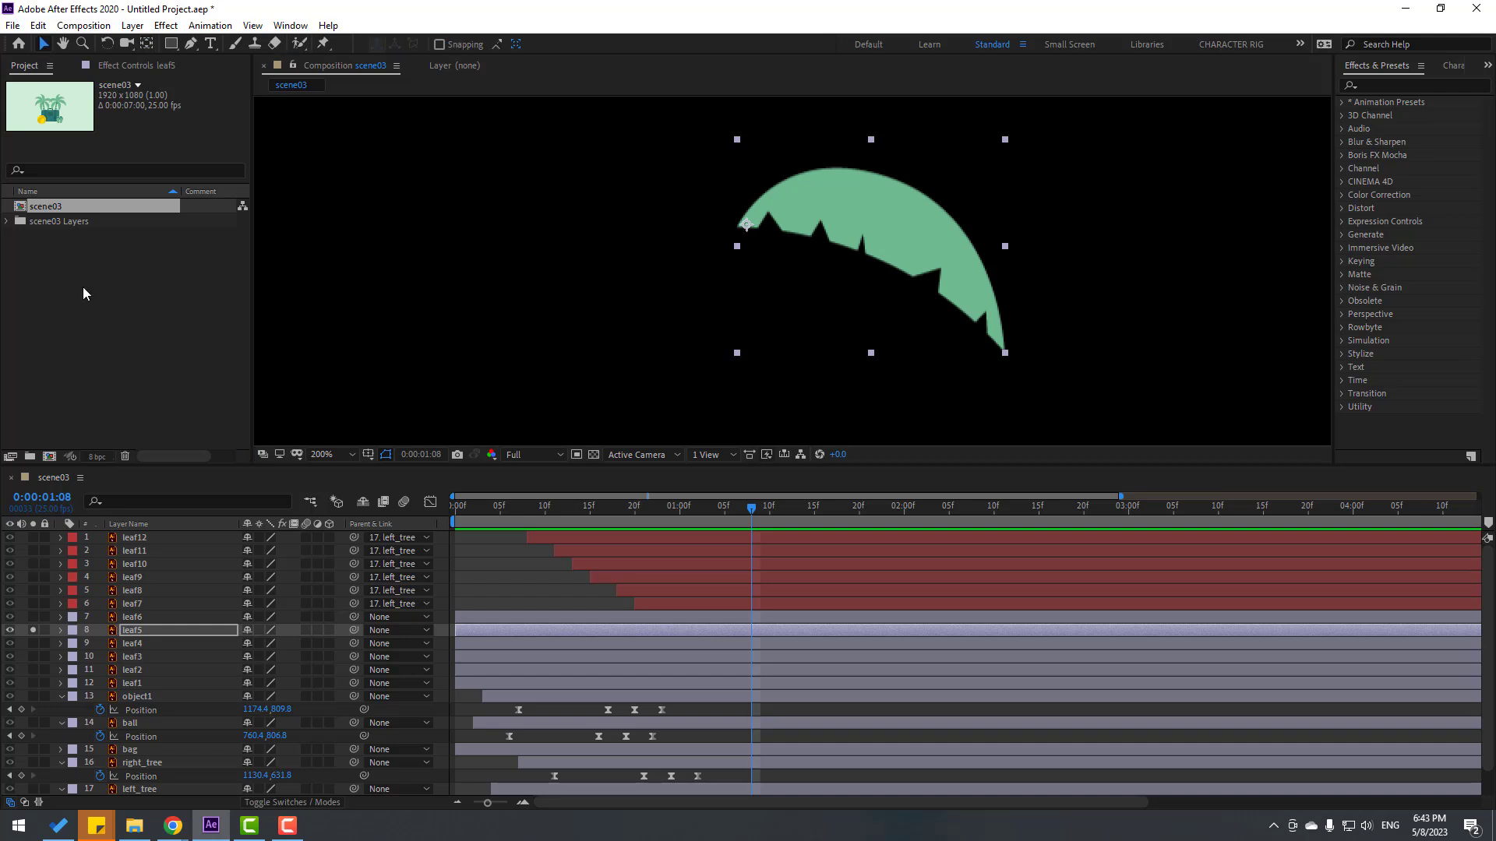
click(33, 629)
Step: Solo leaf4, move its anchor point to the lower stem tip, and unsolo it
click(138, 646)
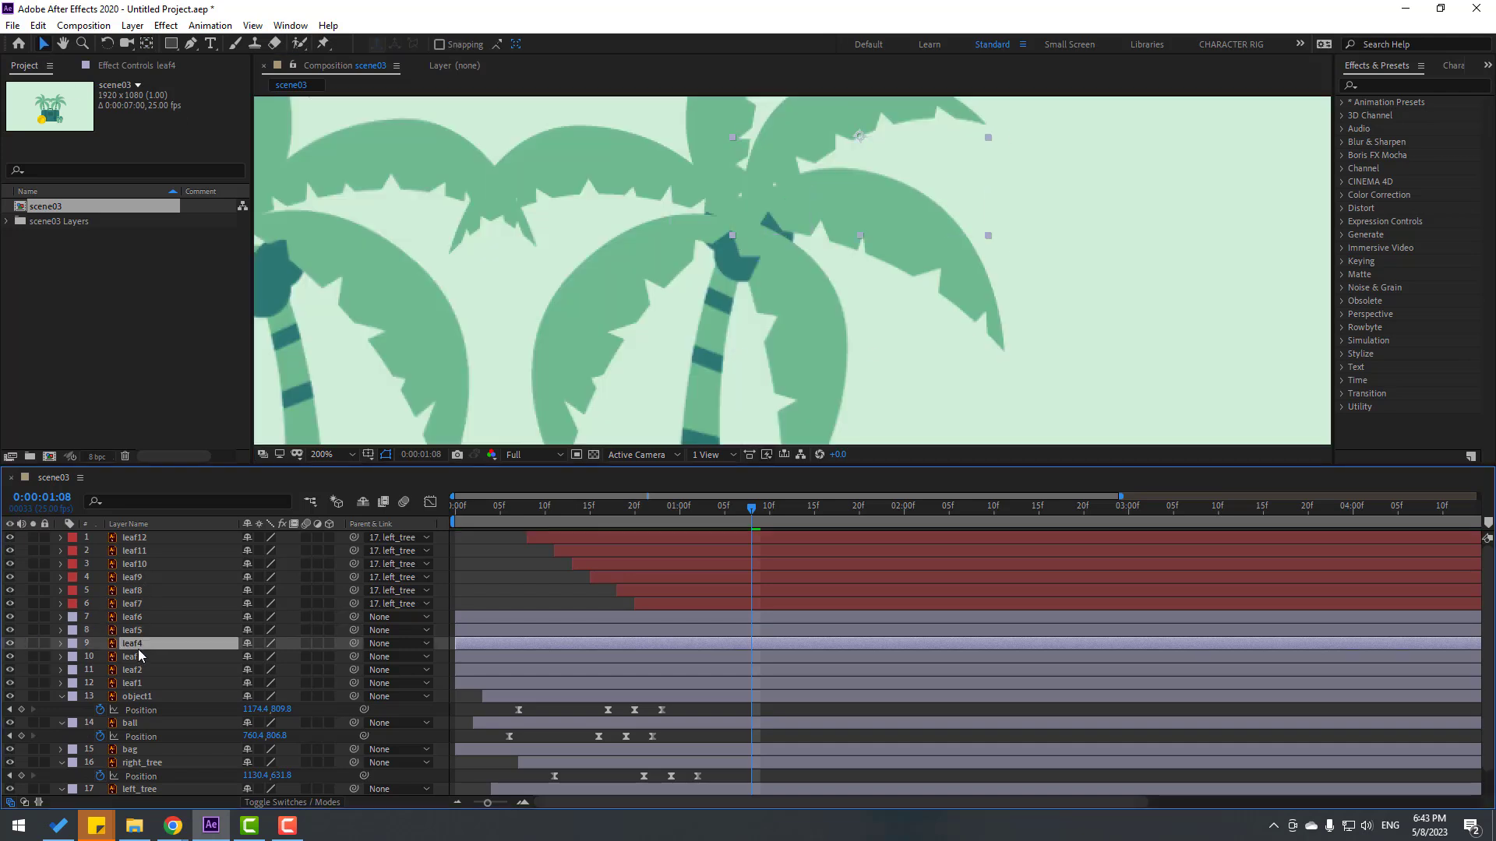
click(33, 643)
click(148, 46)
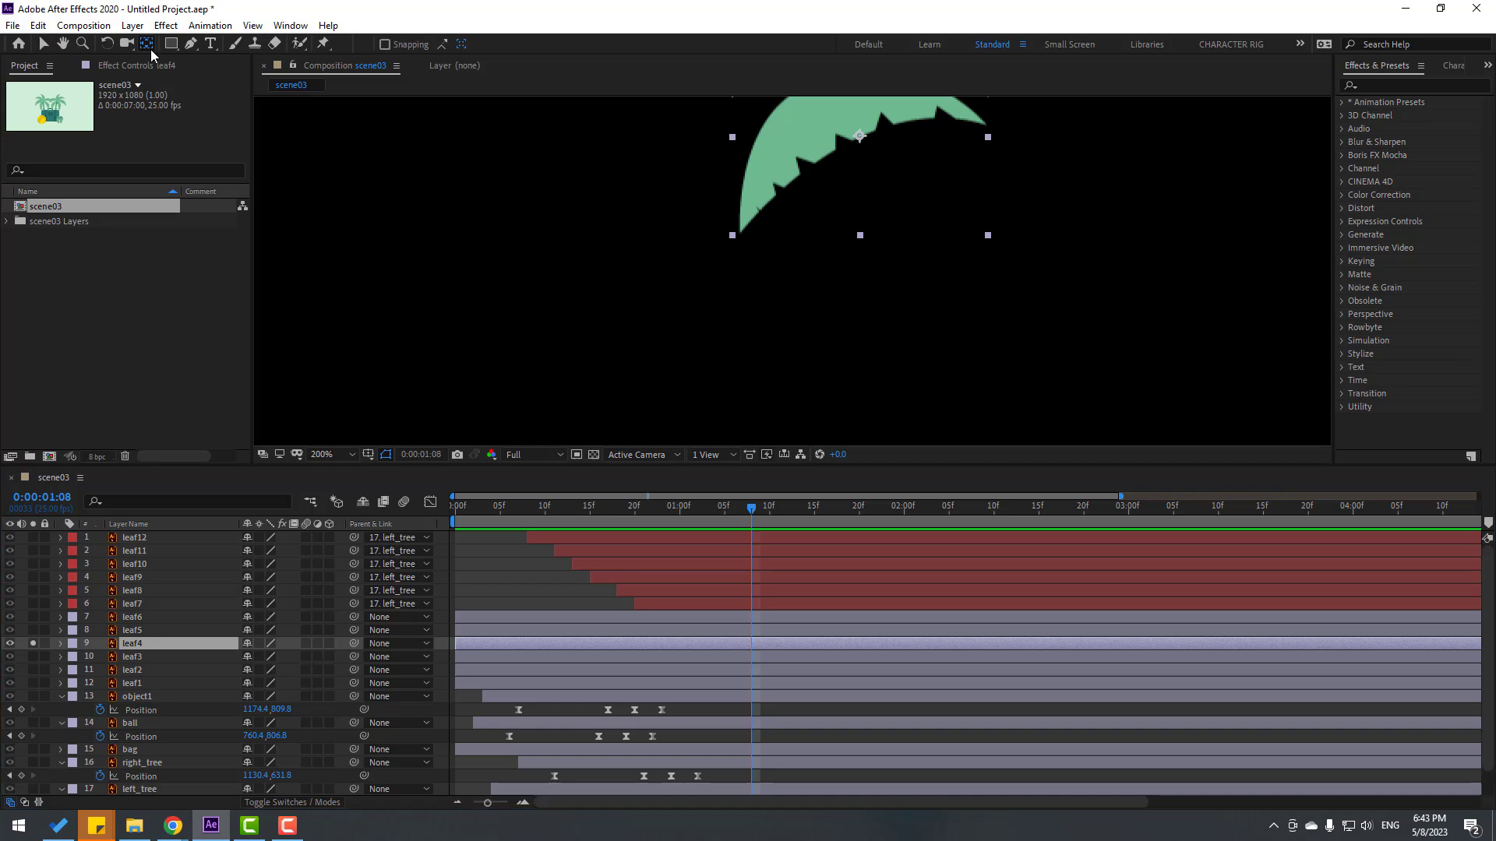
drag(860, 136, 741, 228)
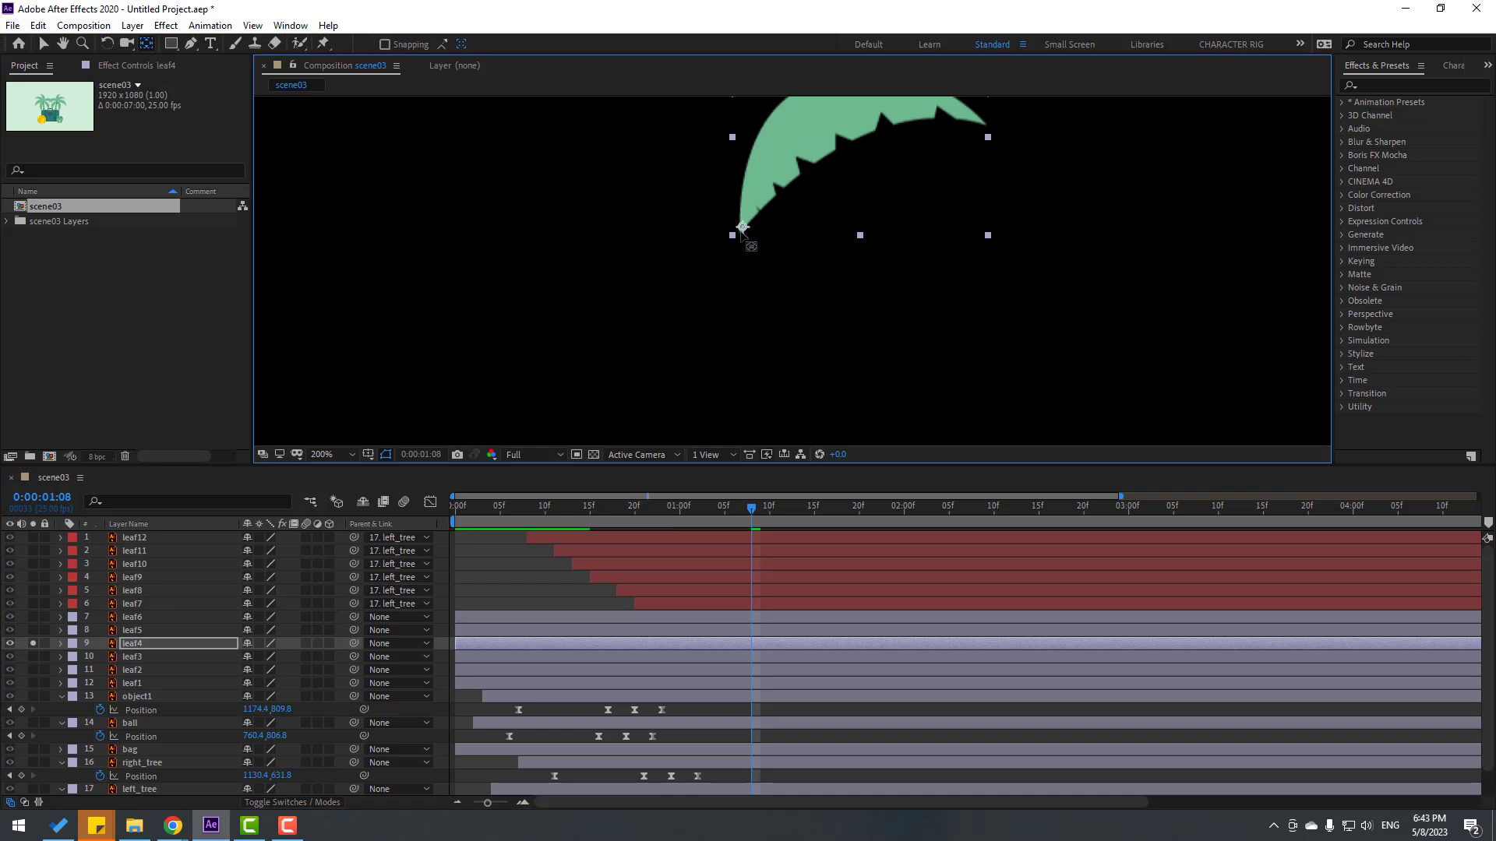
click(43, 43)
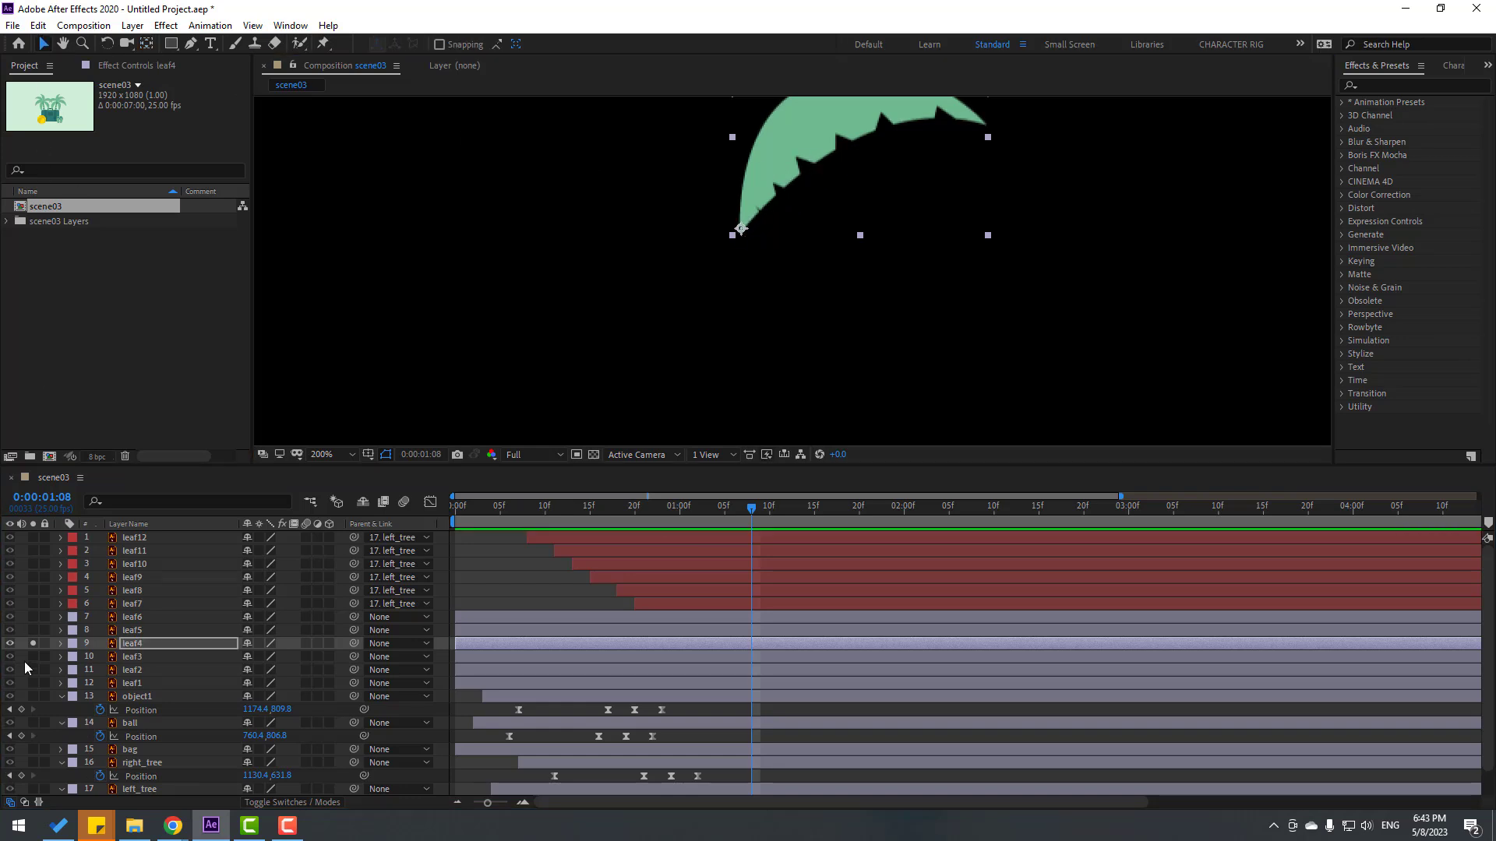
click(33, 644)
Step: Solo the upright leaf3, move its anchor point to the bottom stem tip, and unsolo it
click(131, 657)
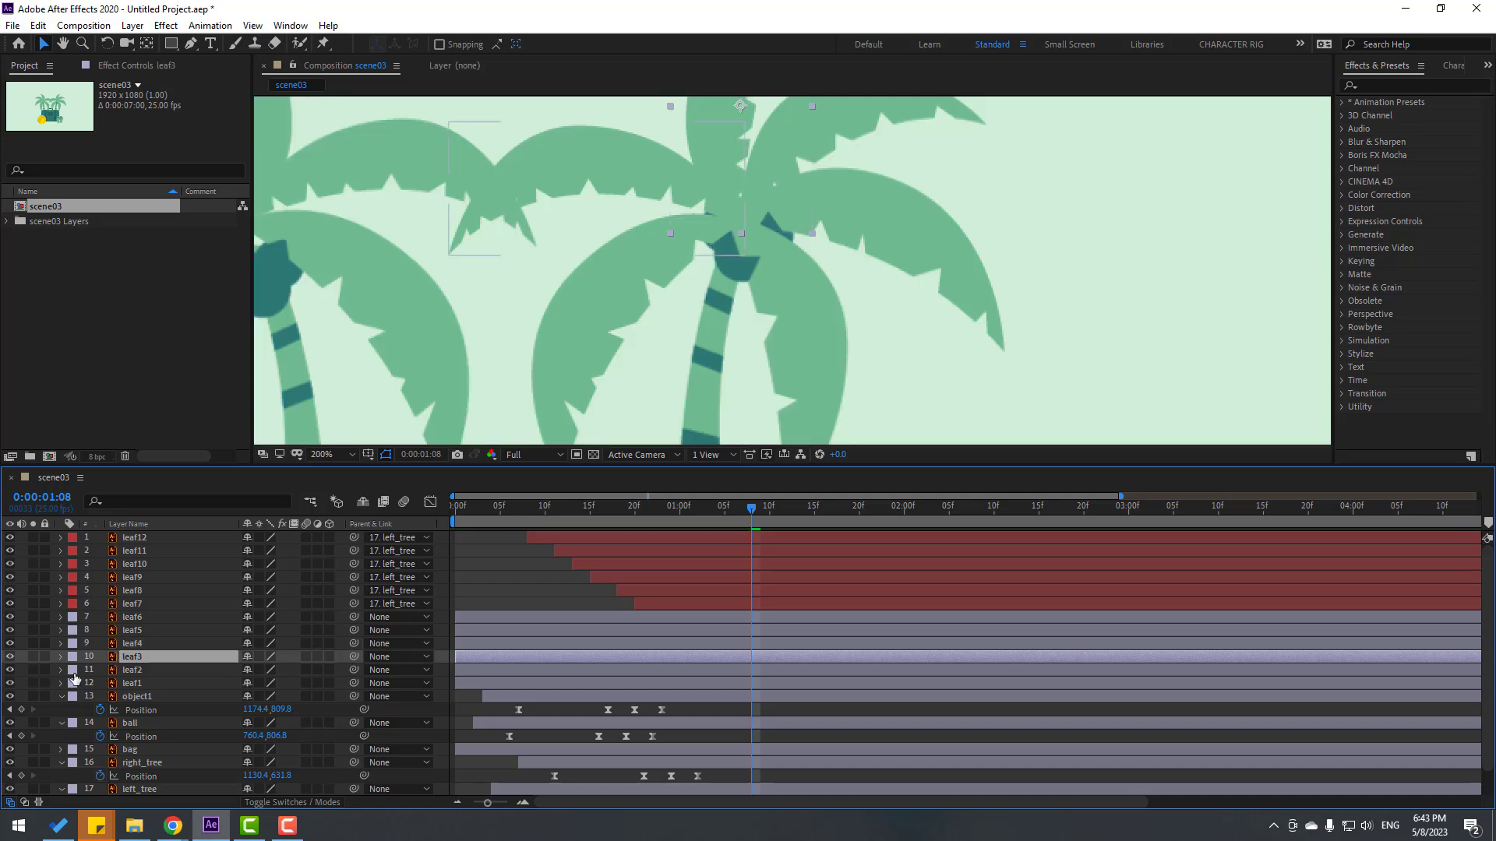
click(32, 657)
drag(661, 168, 613, 246)
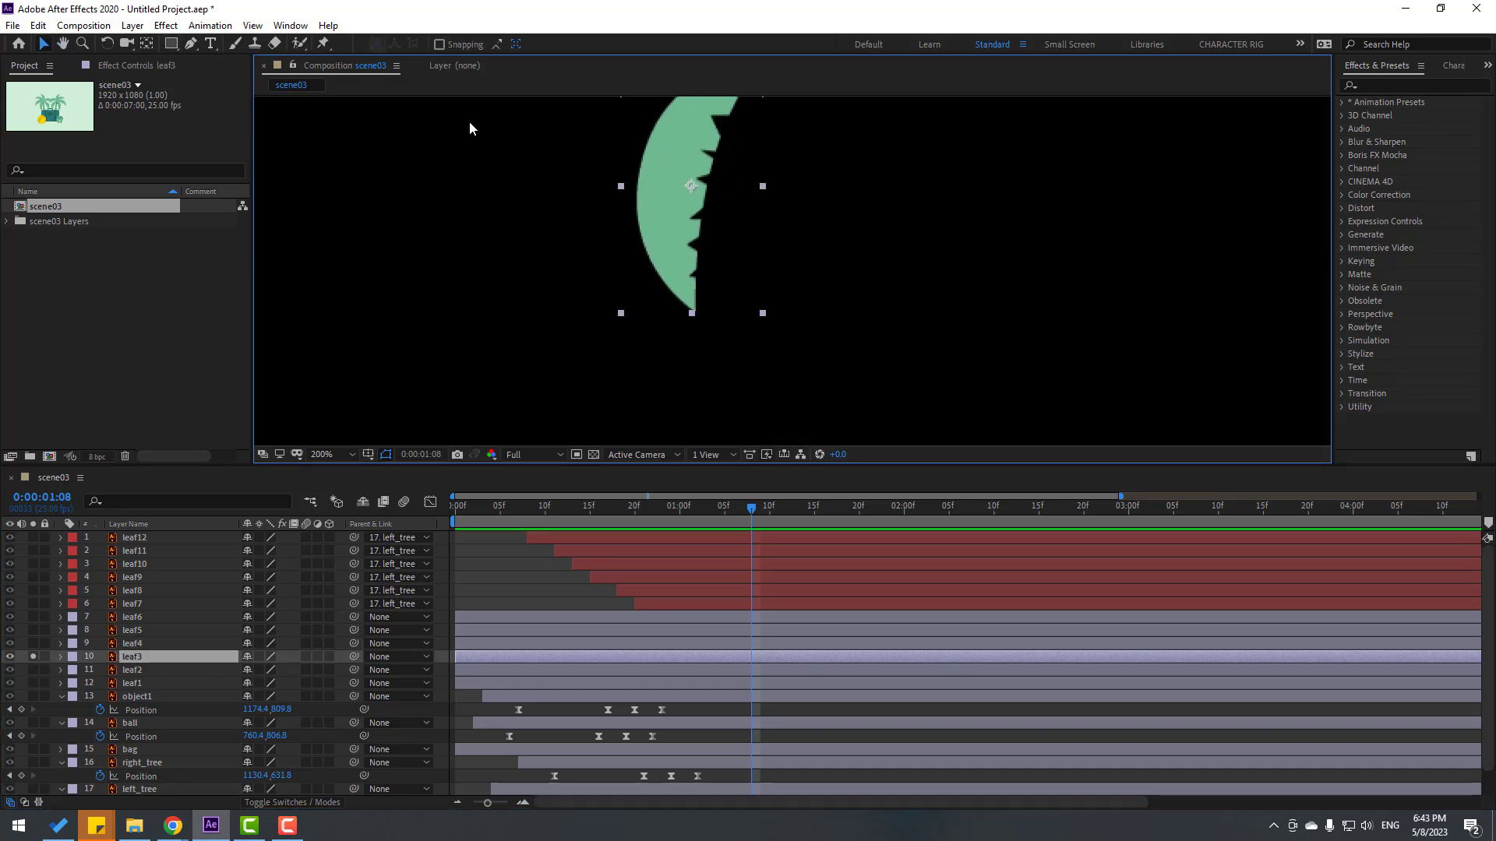
click(147, 45)
drag(691, 185, 693, 303)
click(44, 44)
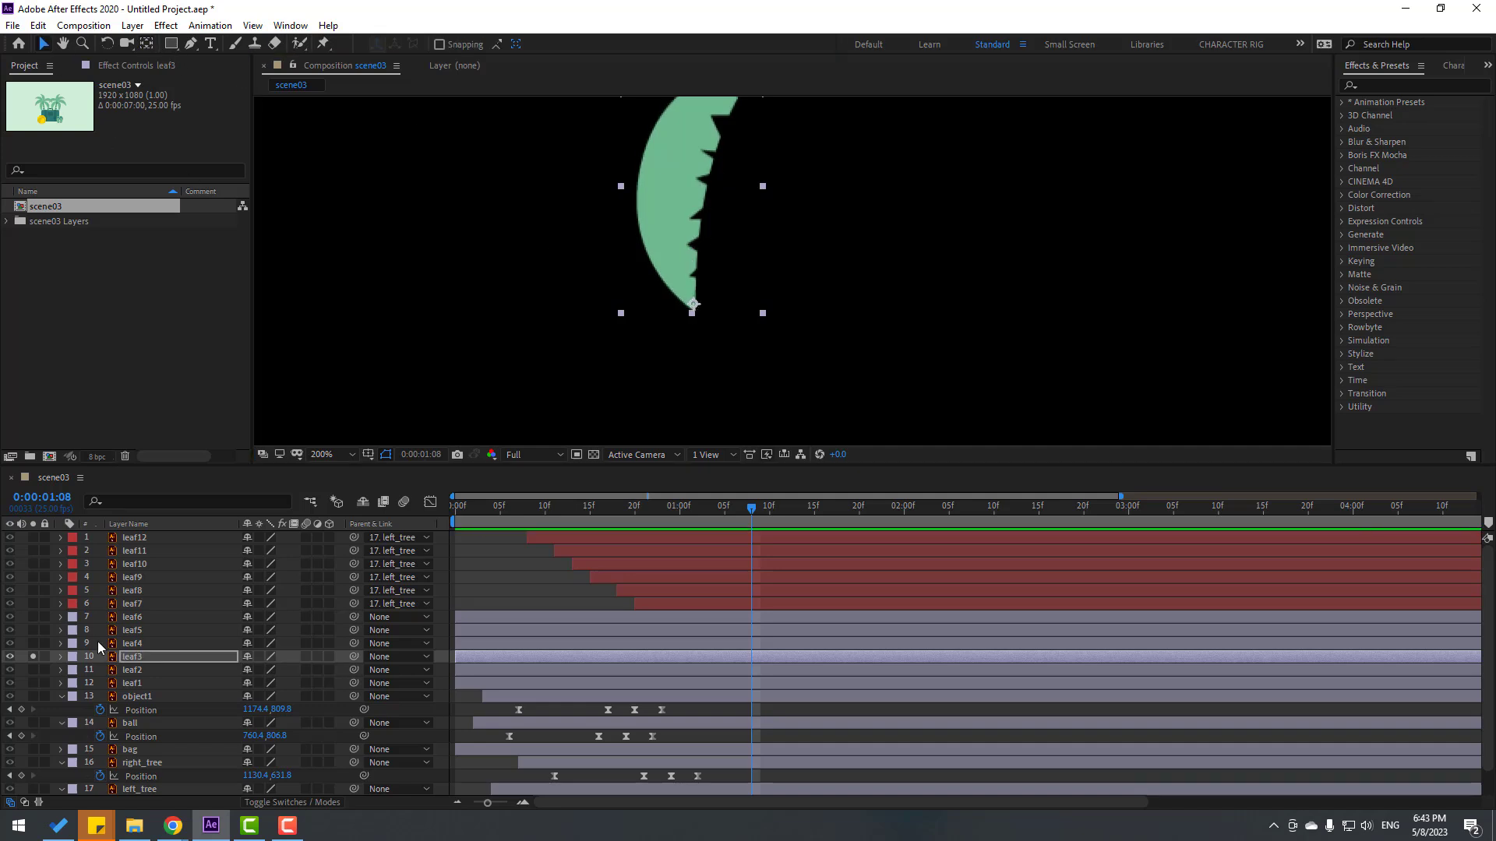
click(32, 659)
Step: Solo leaf2, move its anchor point to the stem tip nearest the right trunk, and unsolo it
key(ctrl+Down)
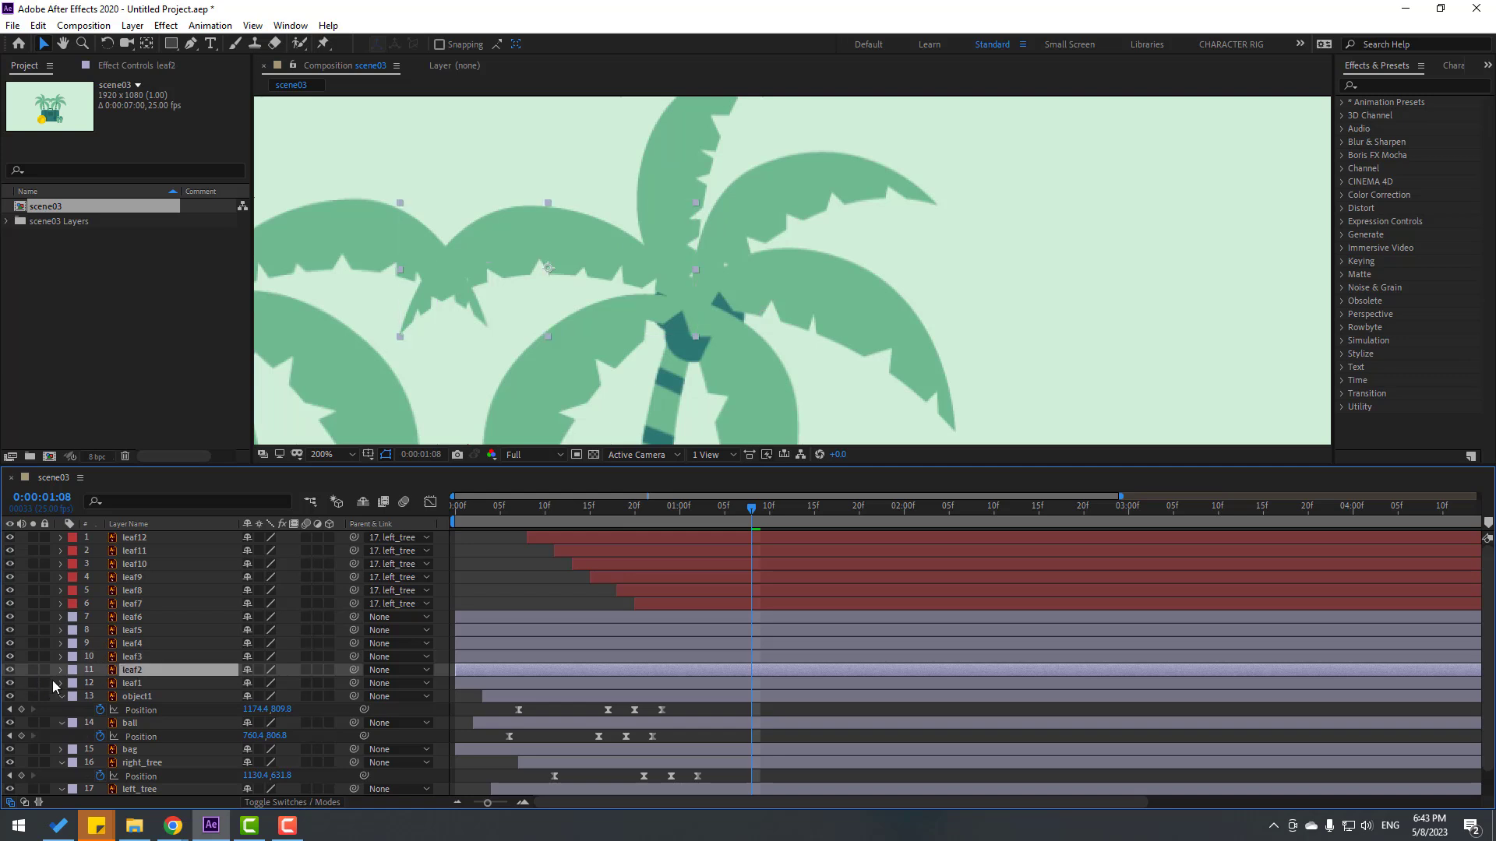
click(33, 670)
click(146, 44)
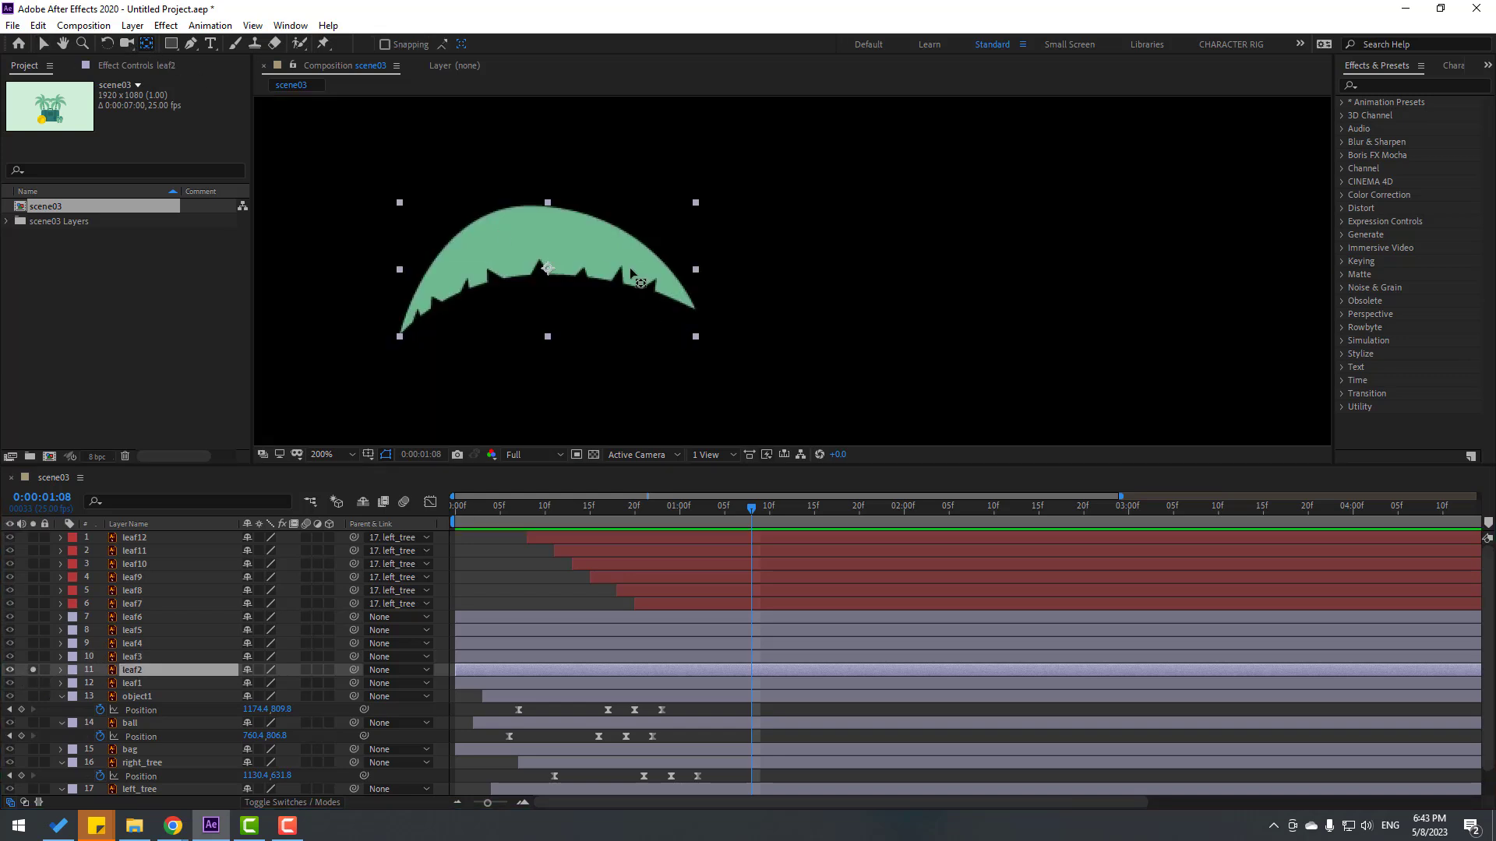
drag(561, 273, 702, 307)
click(44, 44)
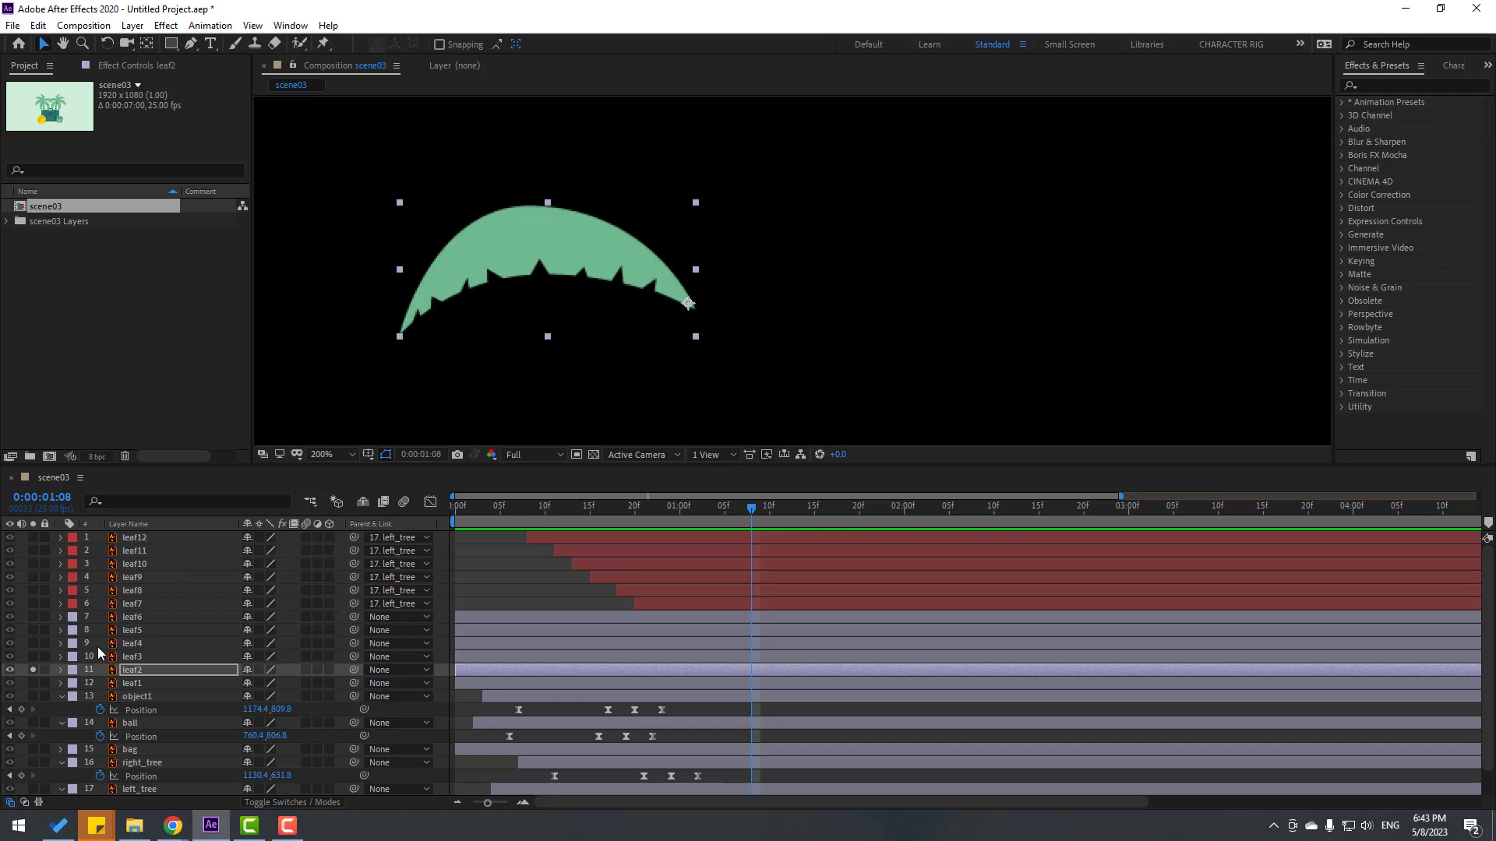
click(31, 674)
Step: Solo leaf1, move its anchor point to the upper stem tip by the trunk, and unsolo it
click(34, 683)
click(158, 678)
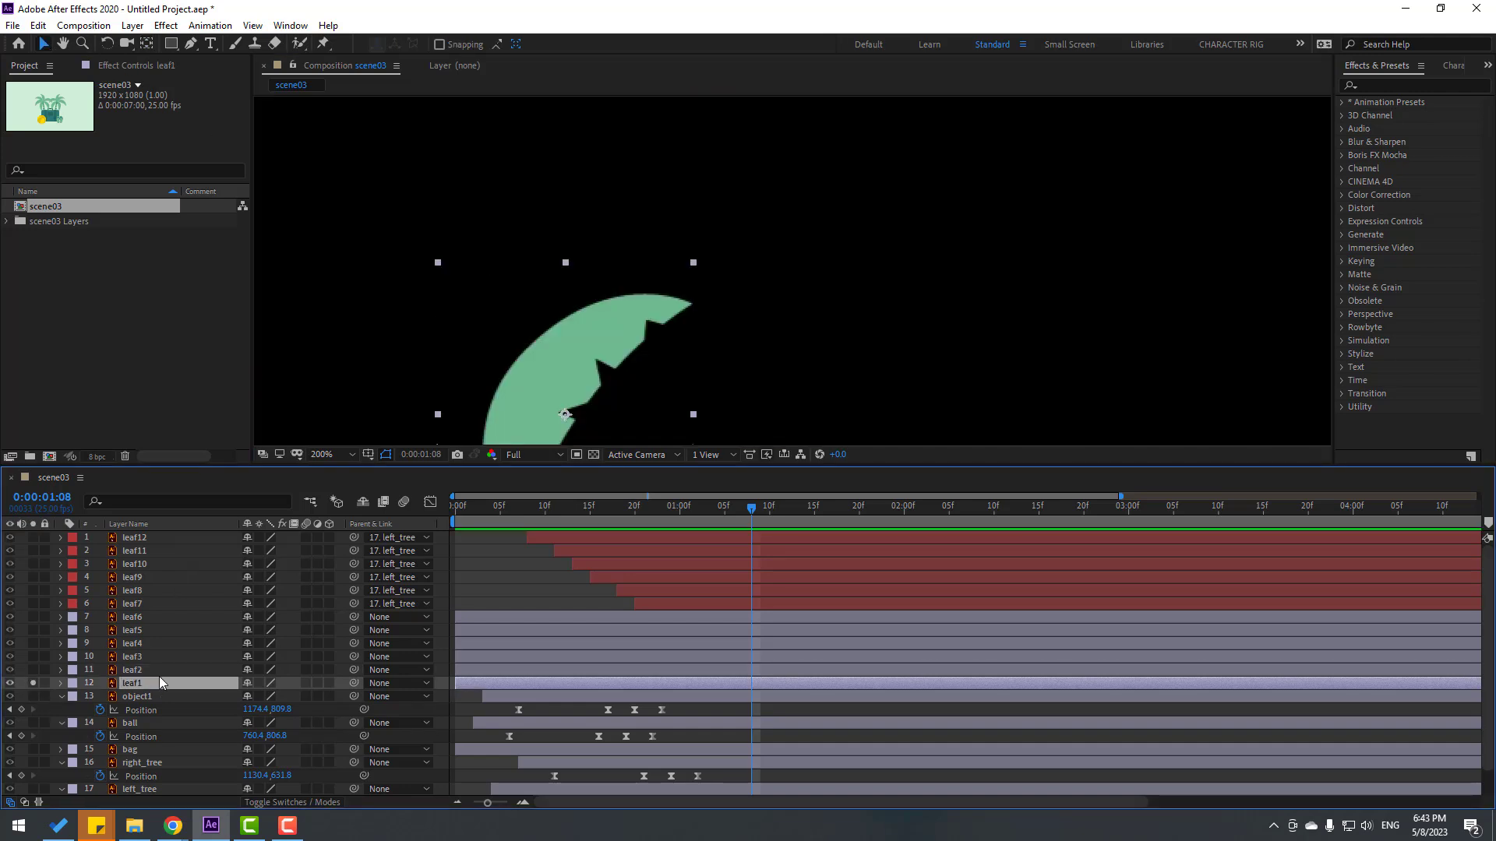
drag(548, 327, 556, 264)
click(147, 44)
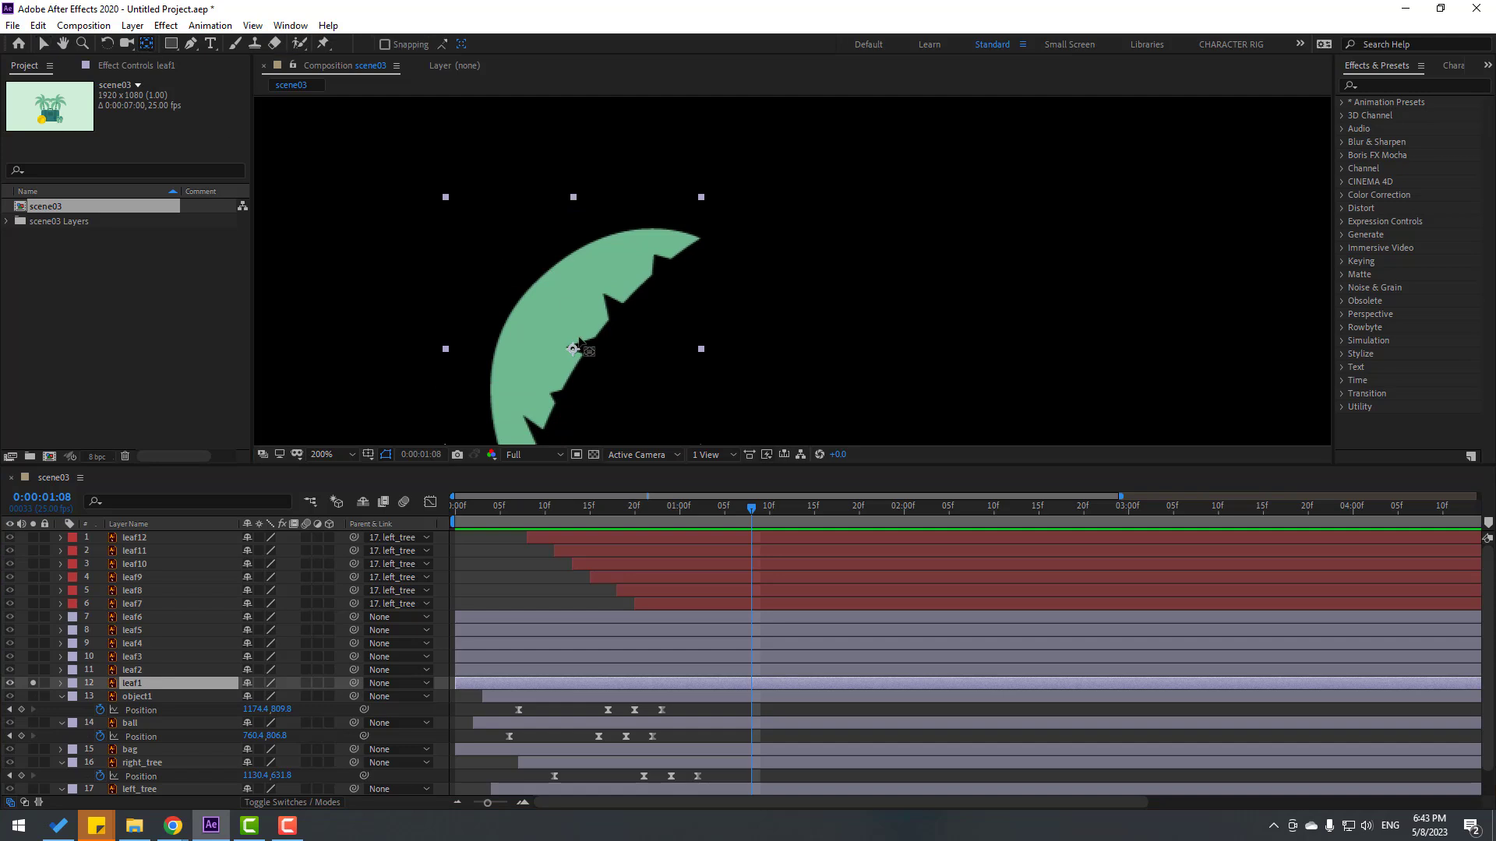
drag(573, 349, 696, 242)
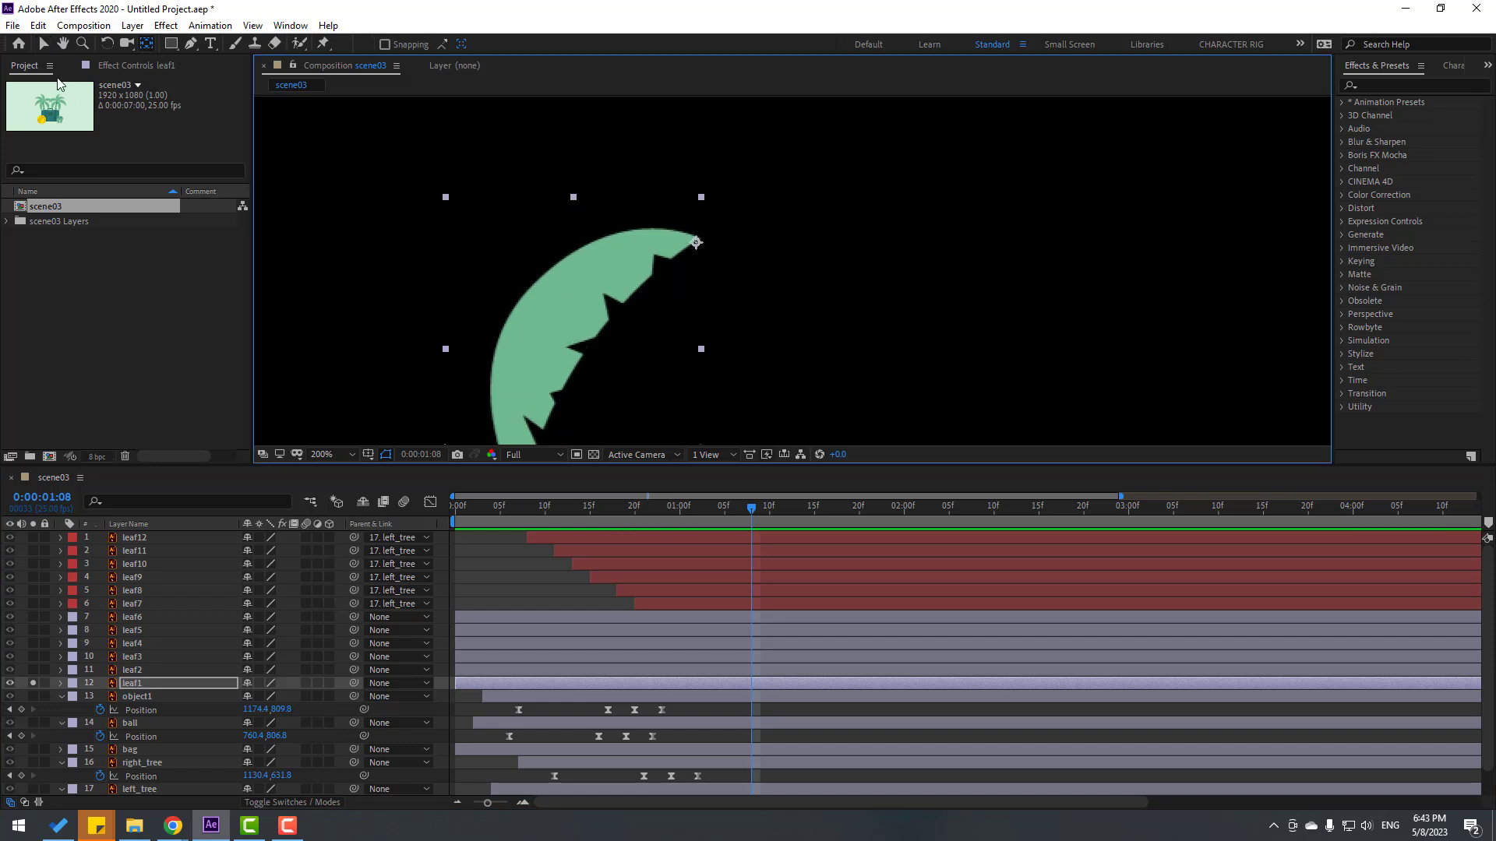
click(44, 45)
click(33, 683)
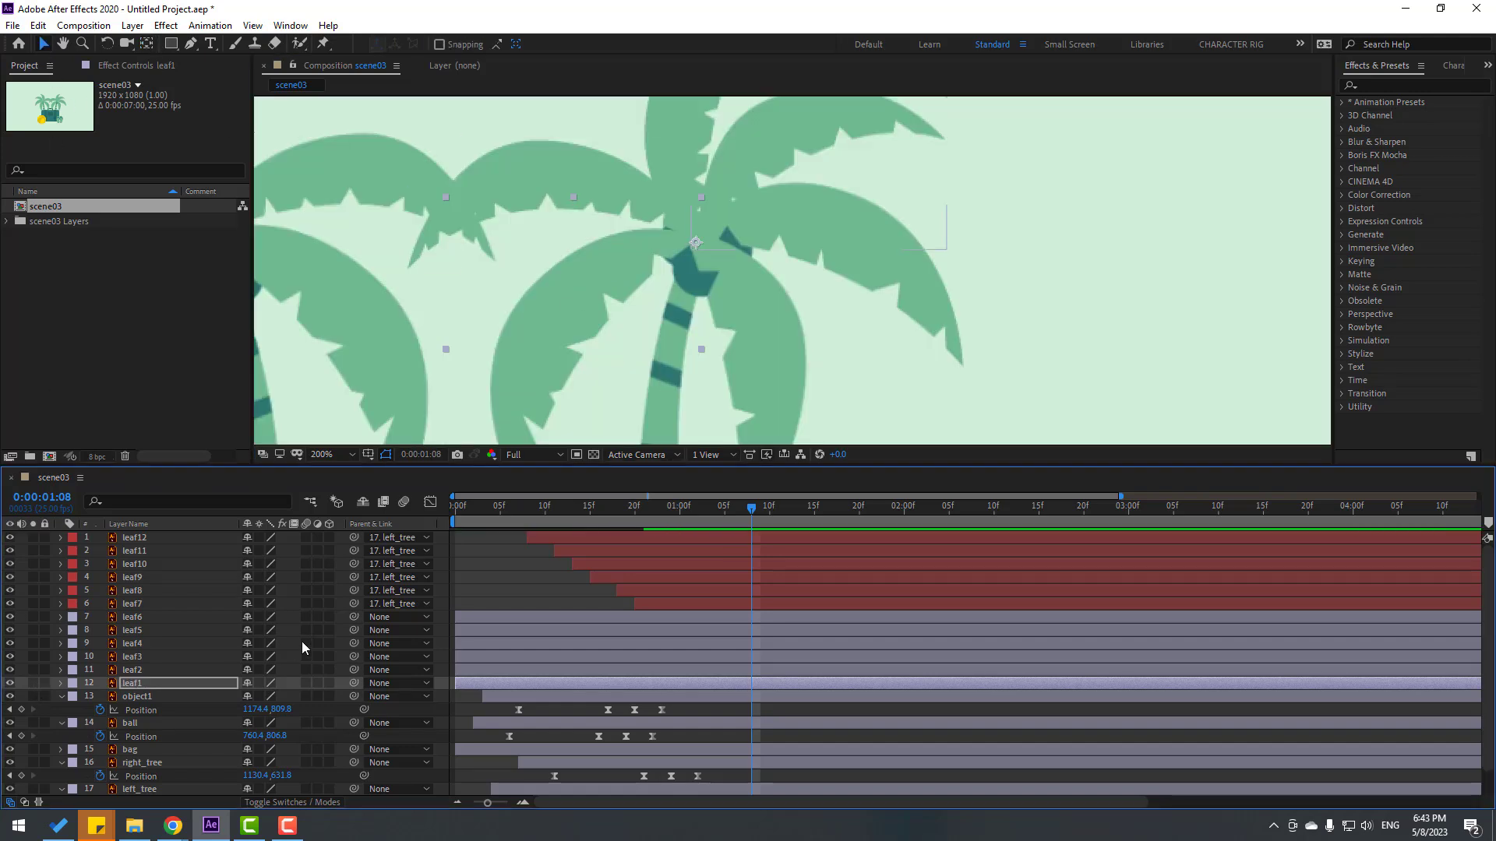
Step: Copy all of leaf12's Scale and Rotation keyframes and collapse its properties again
click(148, 542)
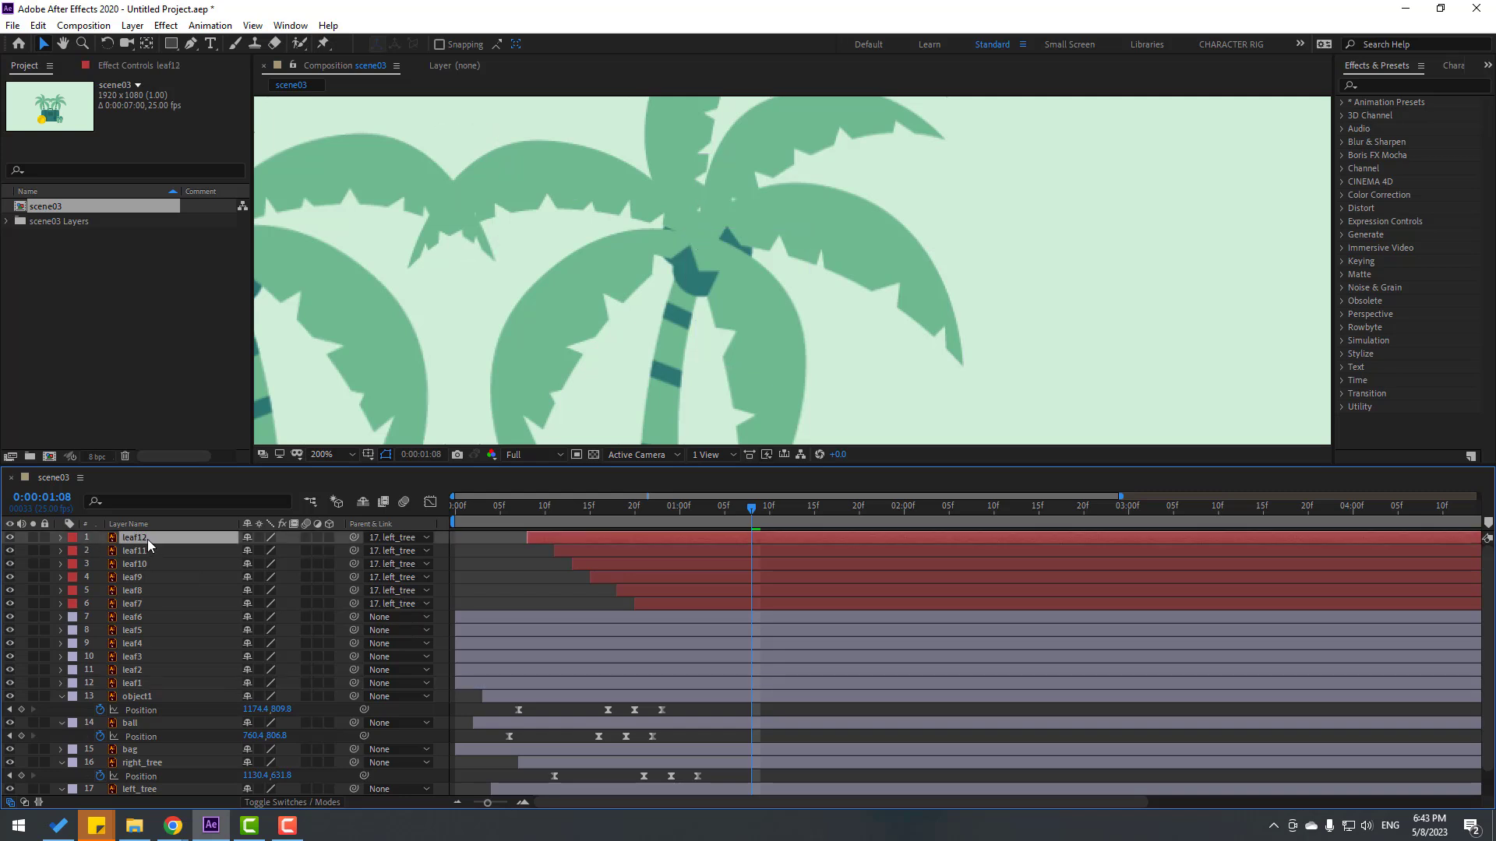
key(u)
drag(905, 548, 517, 576)
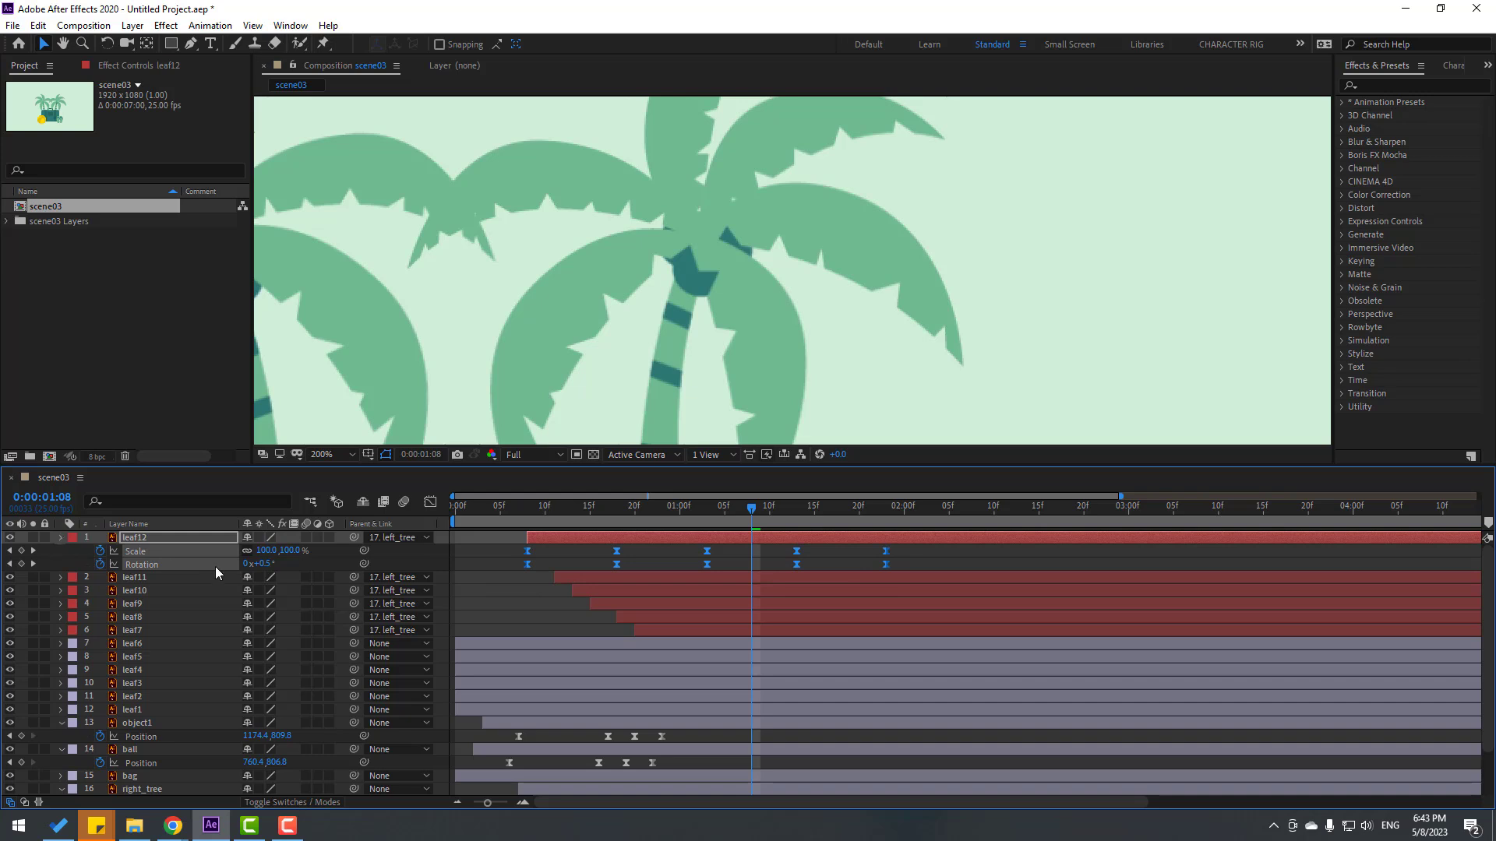
key(u)
Step: Paste the copied Scale and Rotation keyframes onto leaf6 through leaf1 at frame 0
key(Home)
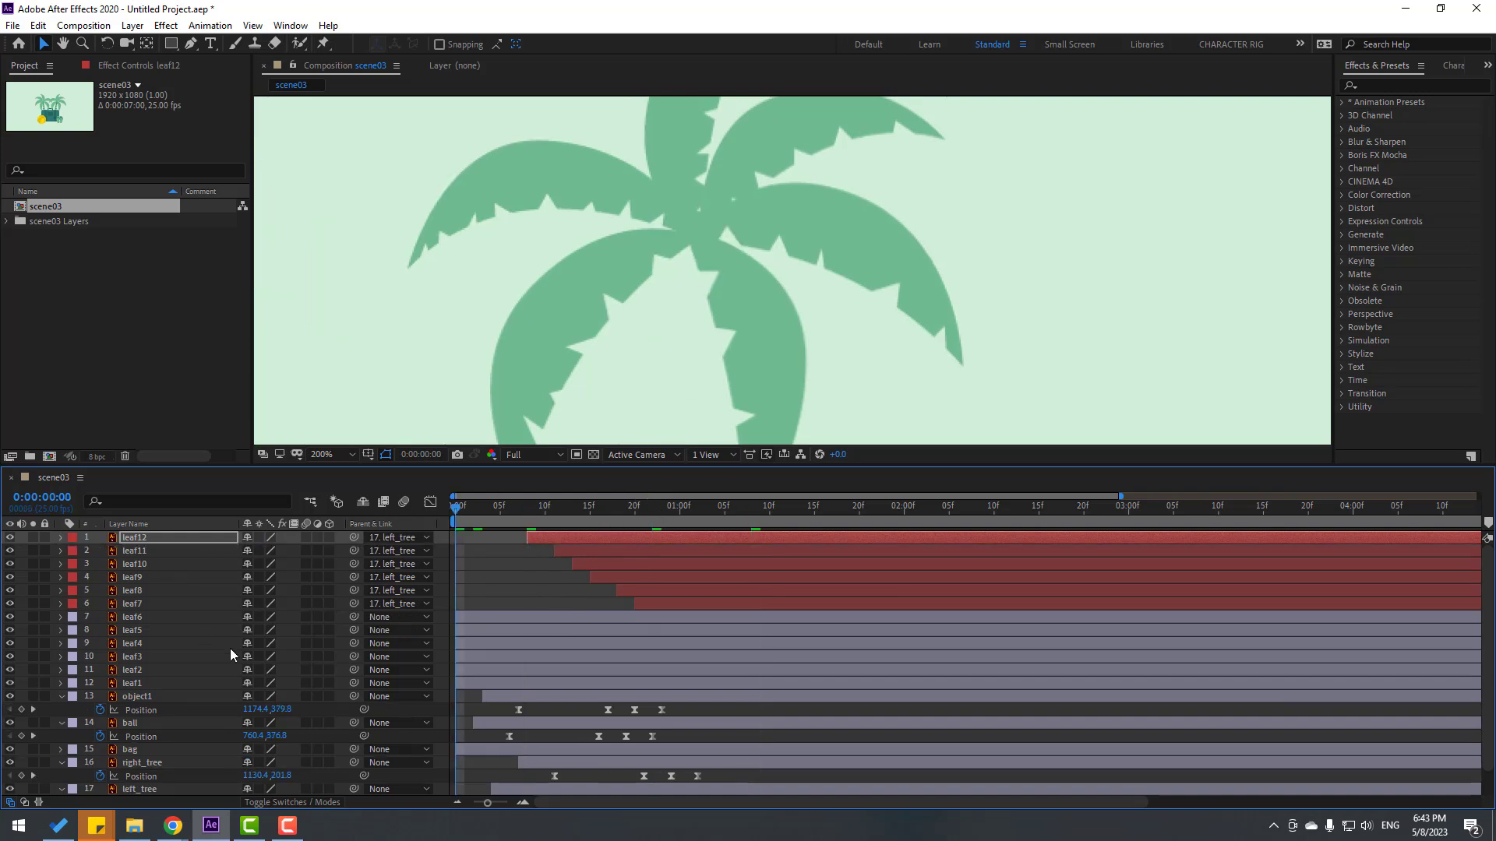
click(494, 618)
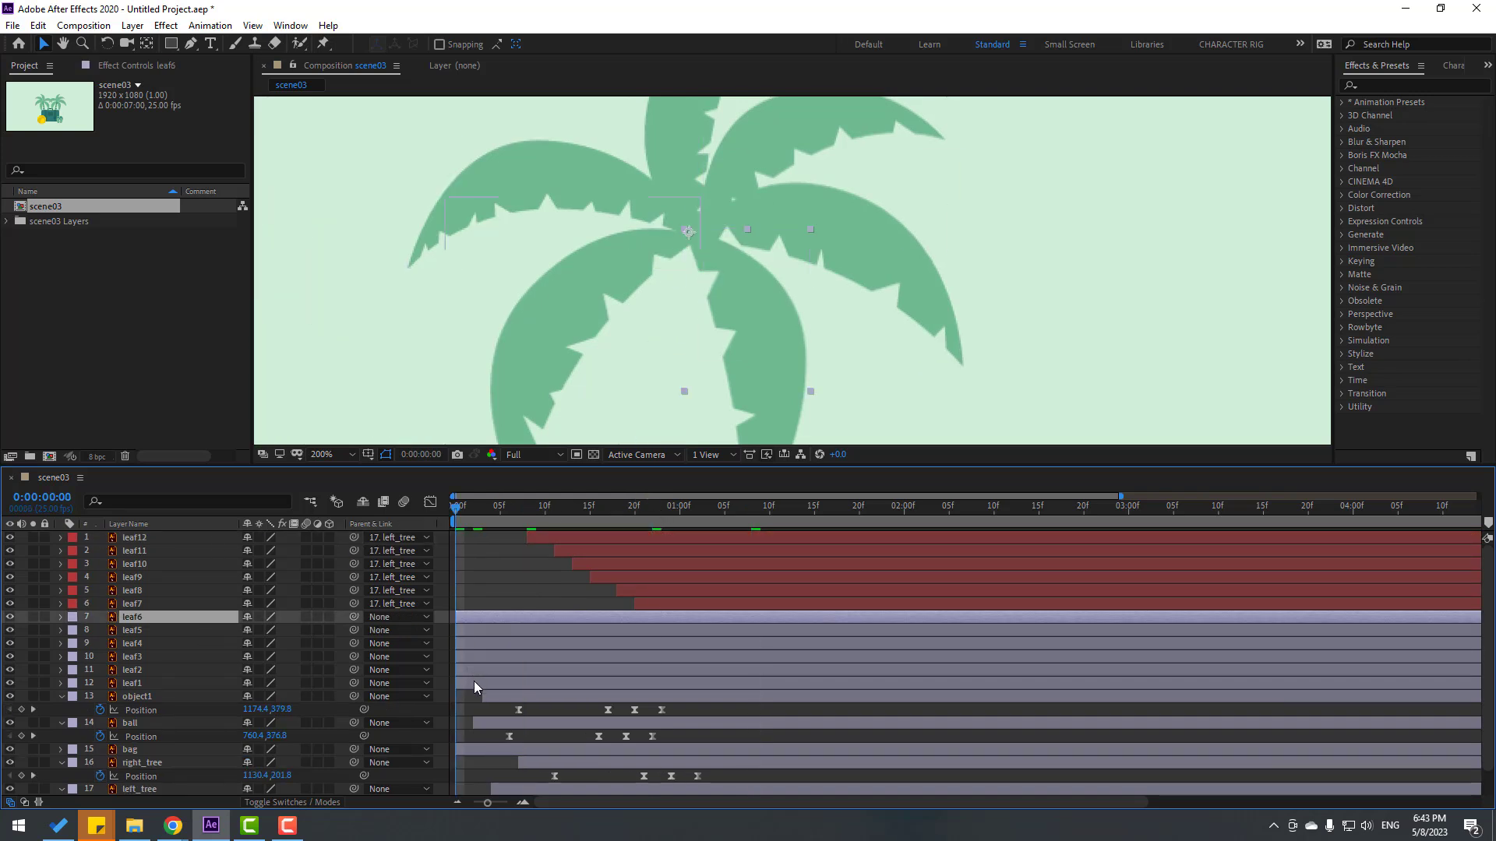
shift+click(473, 681)
key(comma)
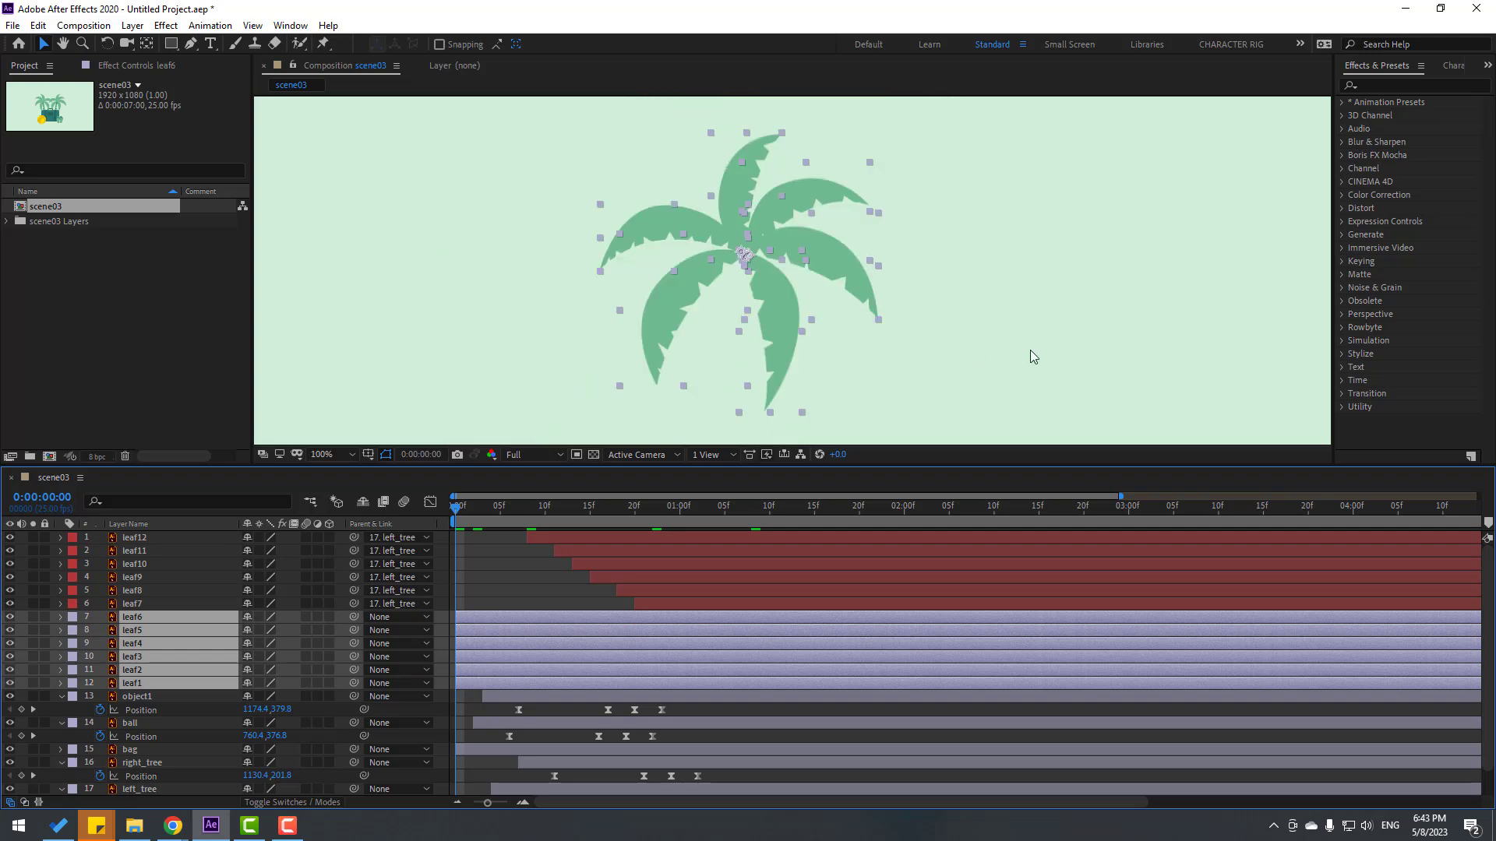
key(ctrl+v)
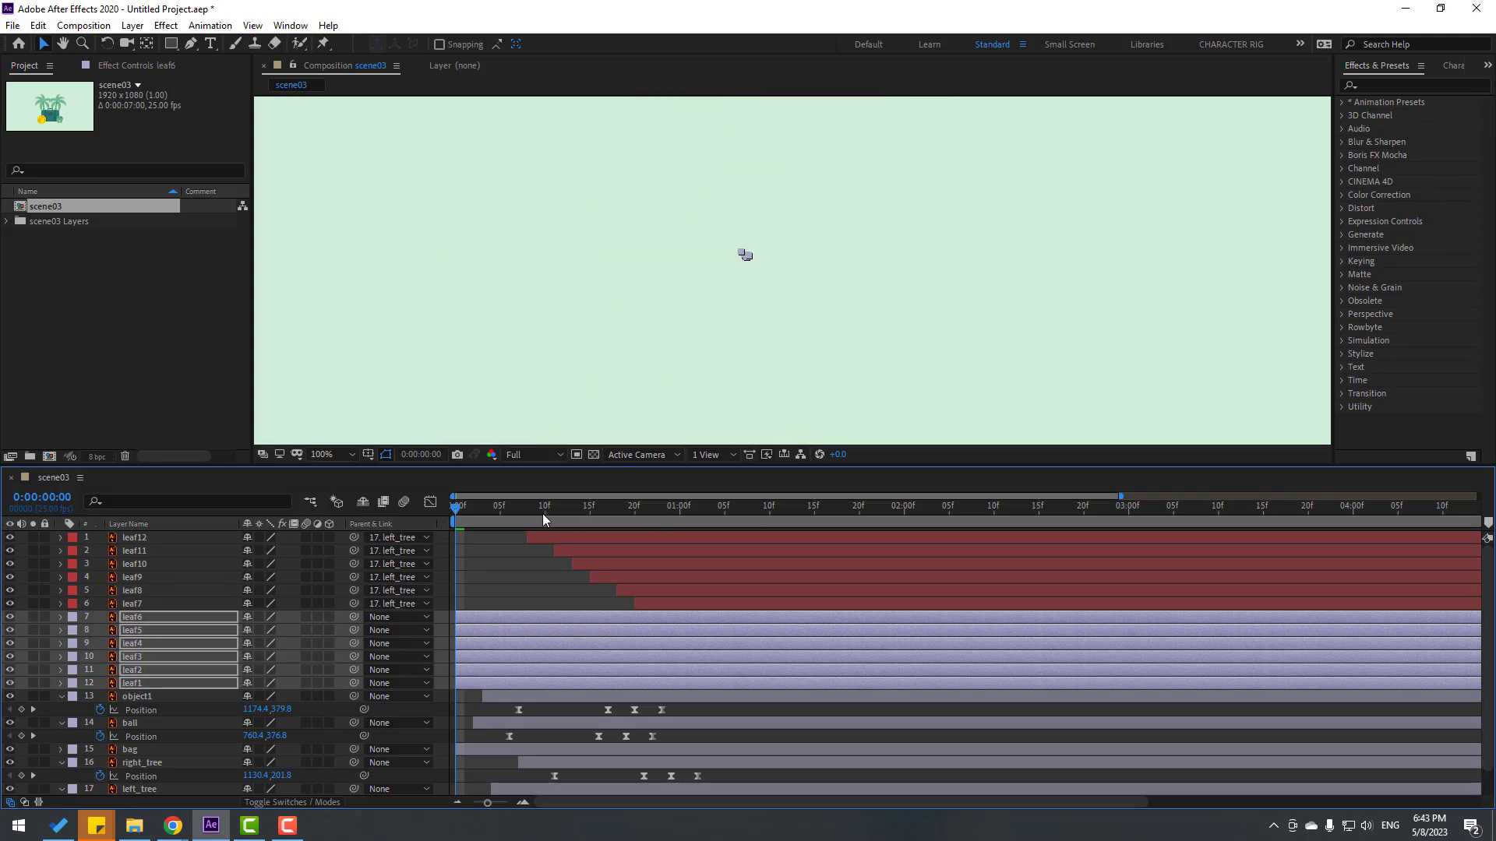
Step: Stagger the right palm's leaves so leaf5, leaf4, leaf3, leaf2 and leaf1 start at frames 3, 6, 8, 10 and 12
click(492, 631)
drag(481, 647, 595, 668)
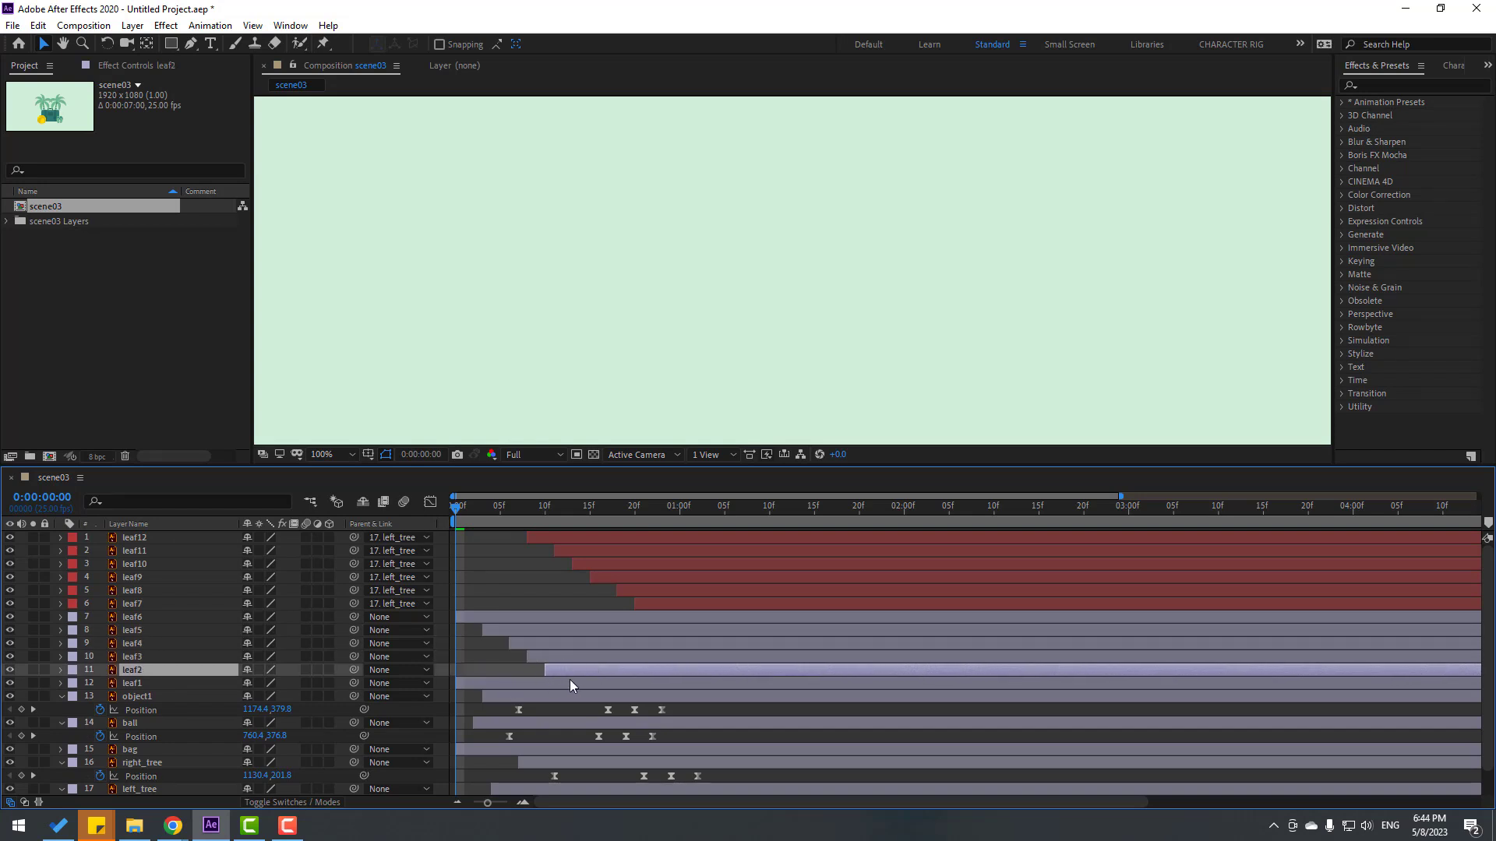
drag(507, 682, 614, 678)
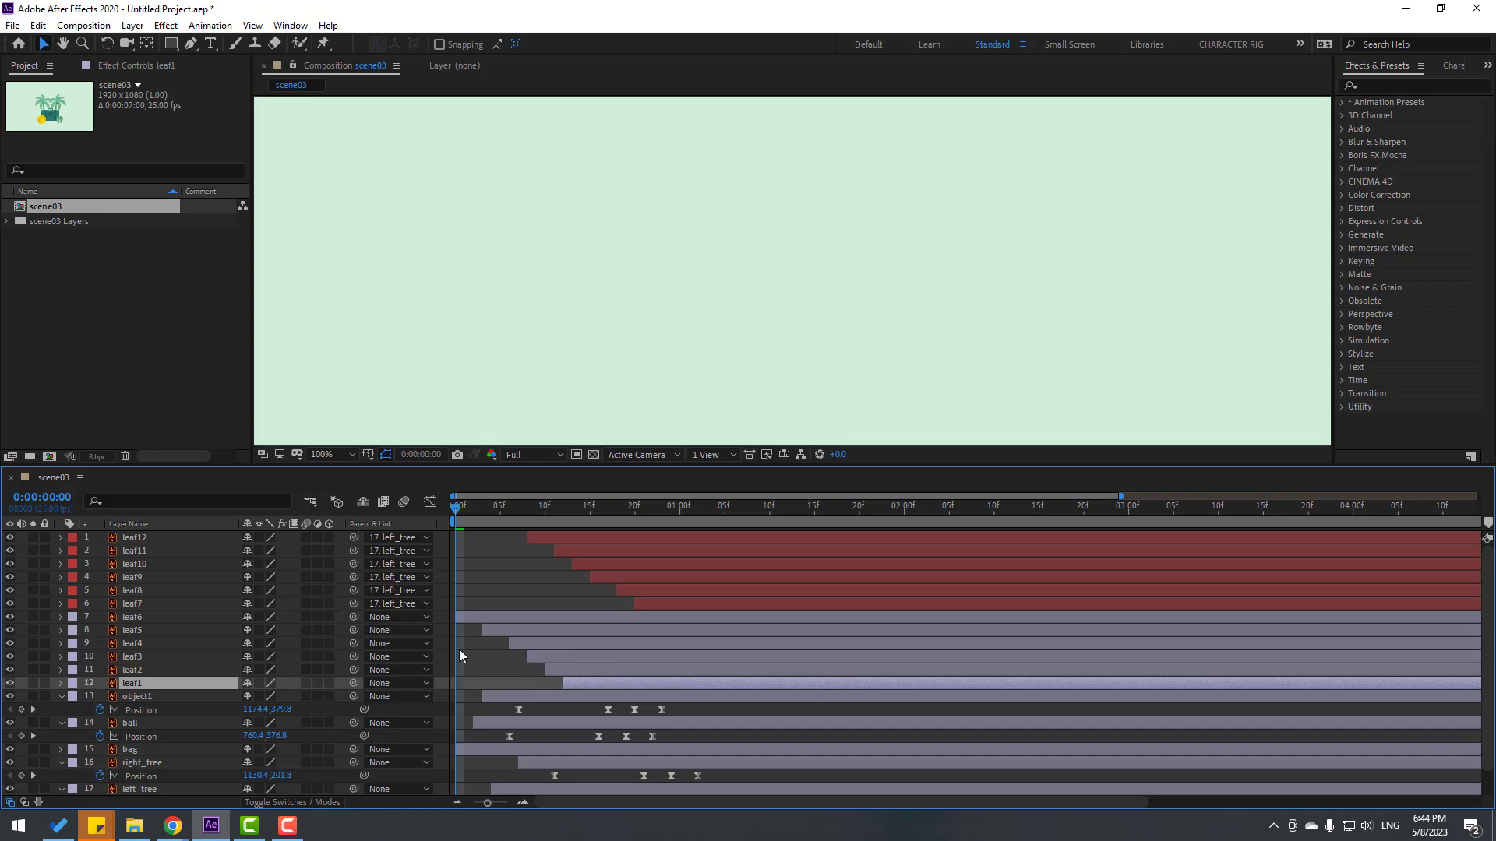
Step: Select leaf6 through leaf1 and parent them all to the right_tree layer
click(576, 617)
shift+click(583, 682)
scroll(226, 639, down, 1)
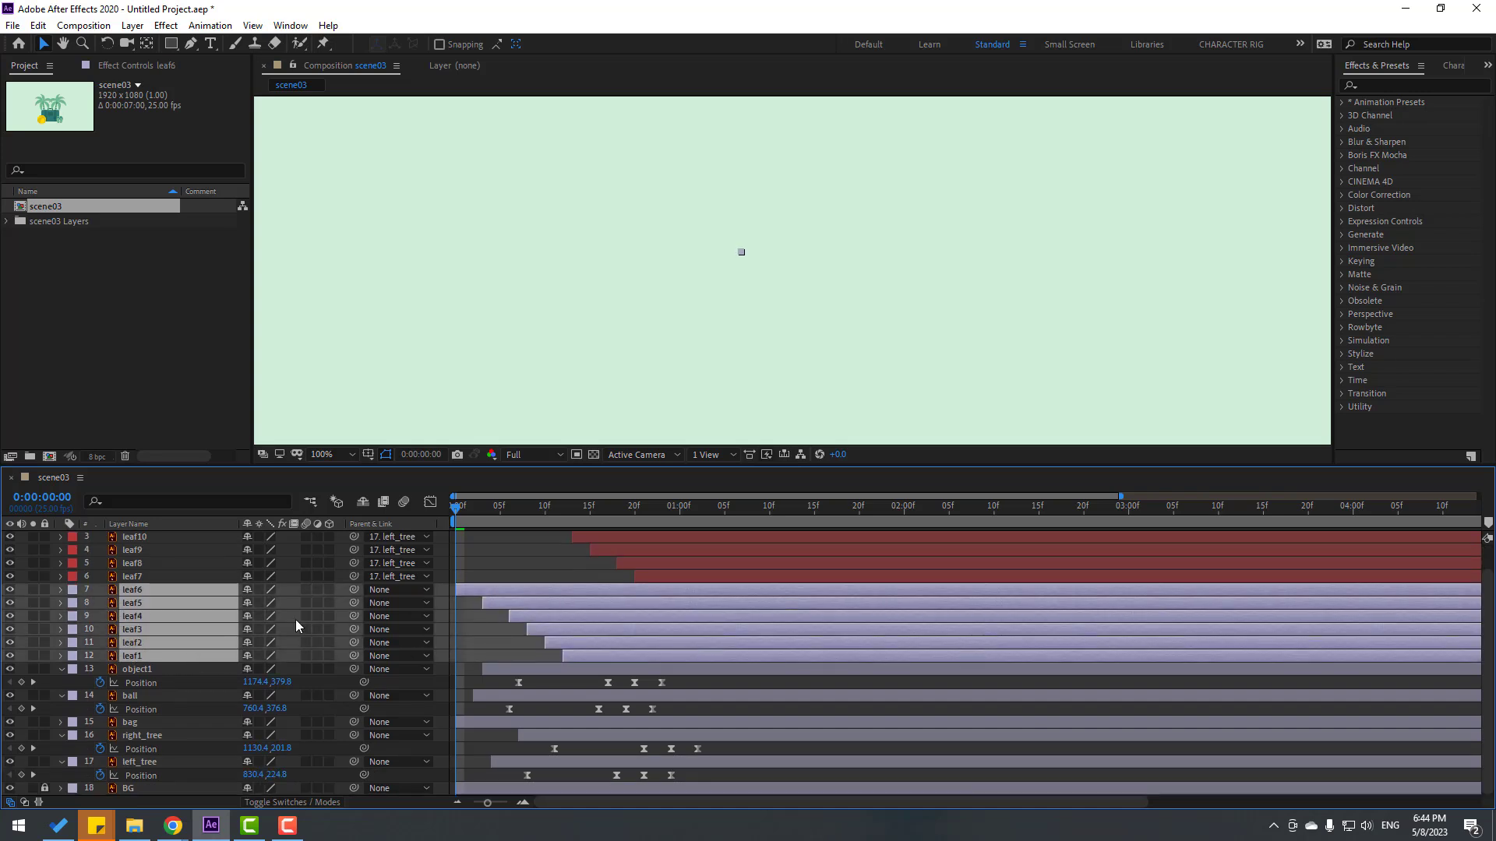
drag(354, 590, 148, 735)
scroll(741, 277, down, 2)
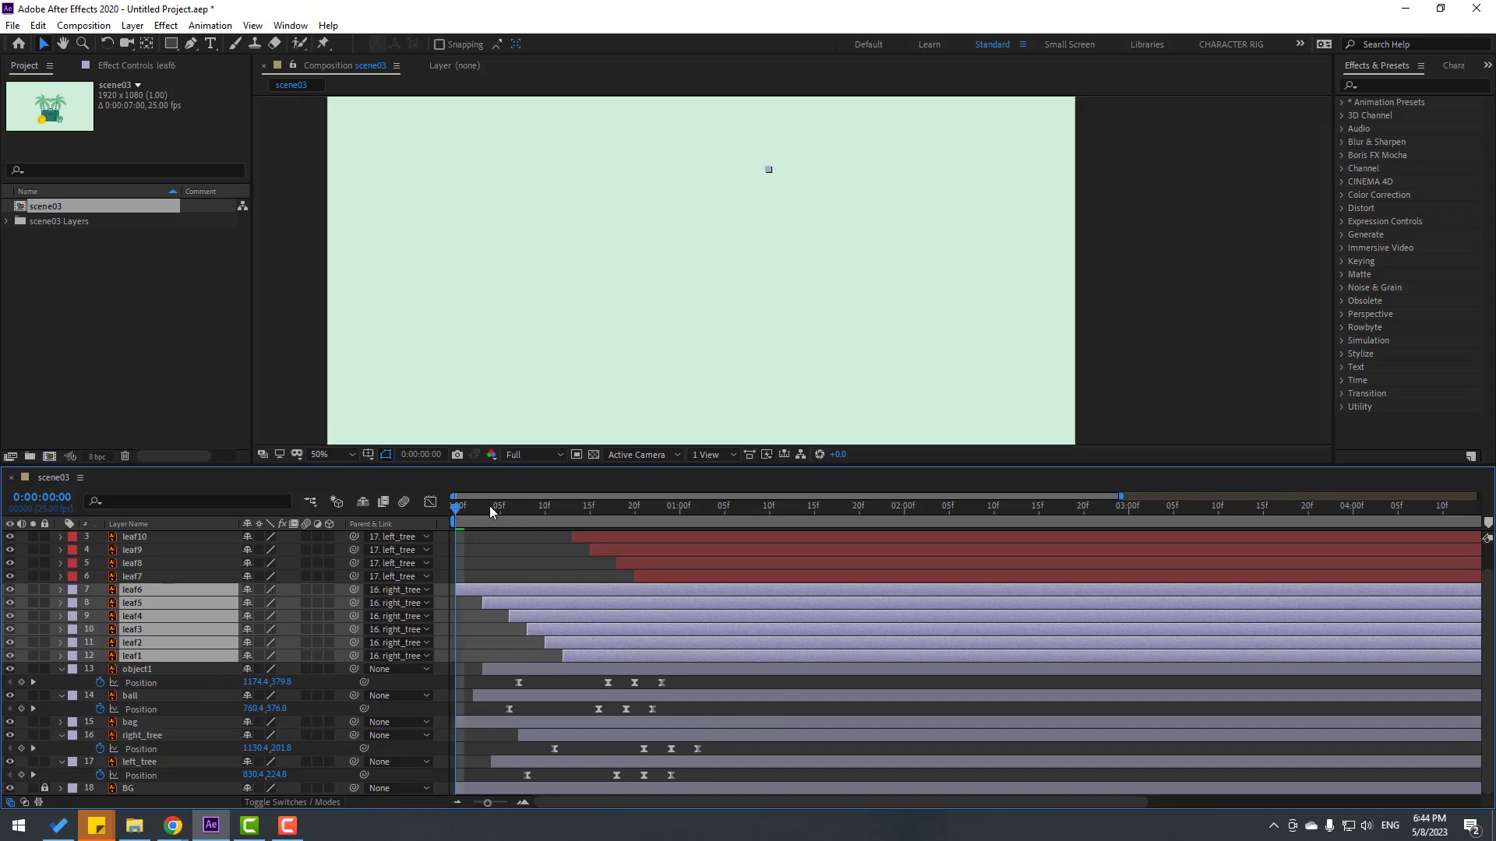
Step: At frame 24, reposition the six leaves onto the top of the right trunk, and shift their layers so leaf6 starts at frame 14
drag(489, 507, 671, 506)
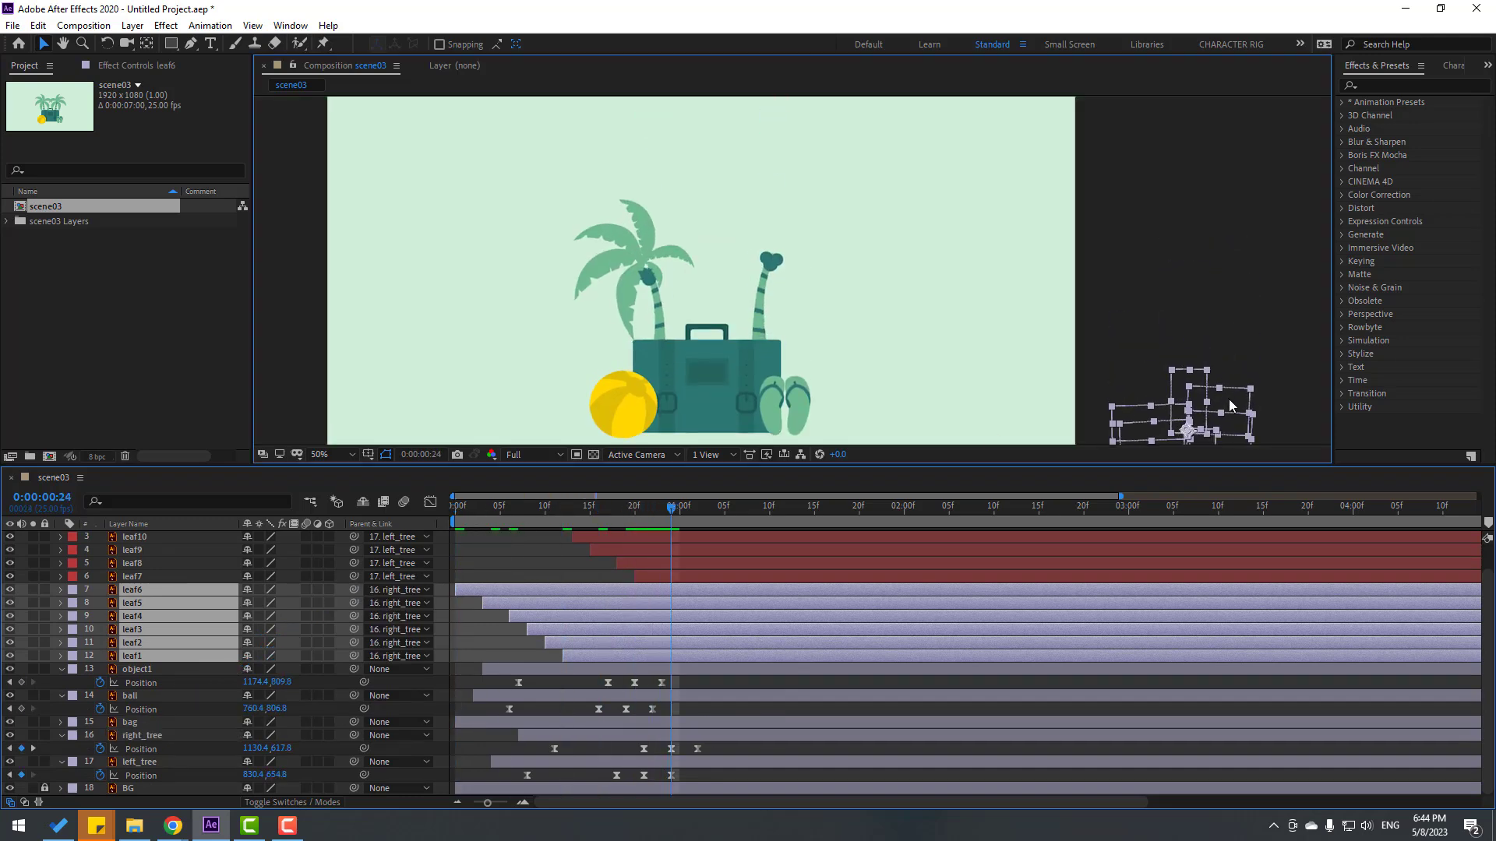
drag(1230, 405, 802, 236)
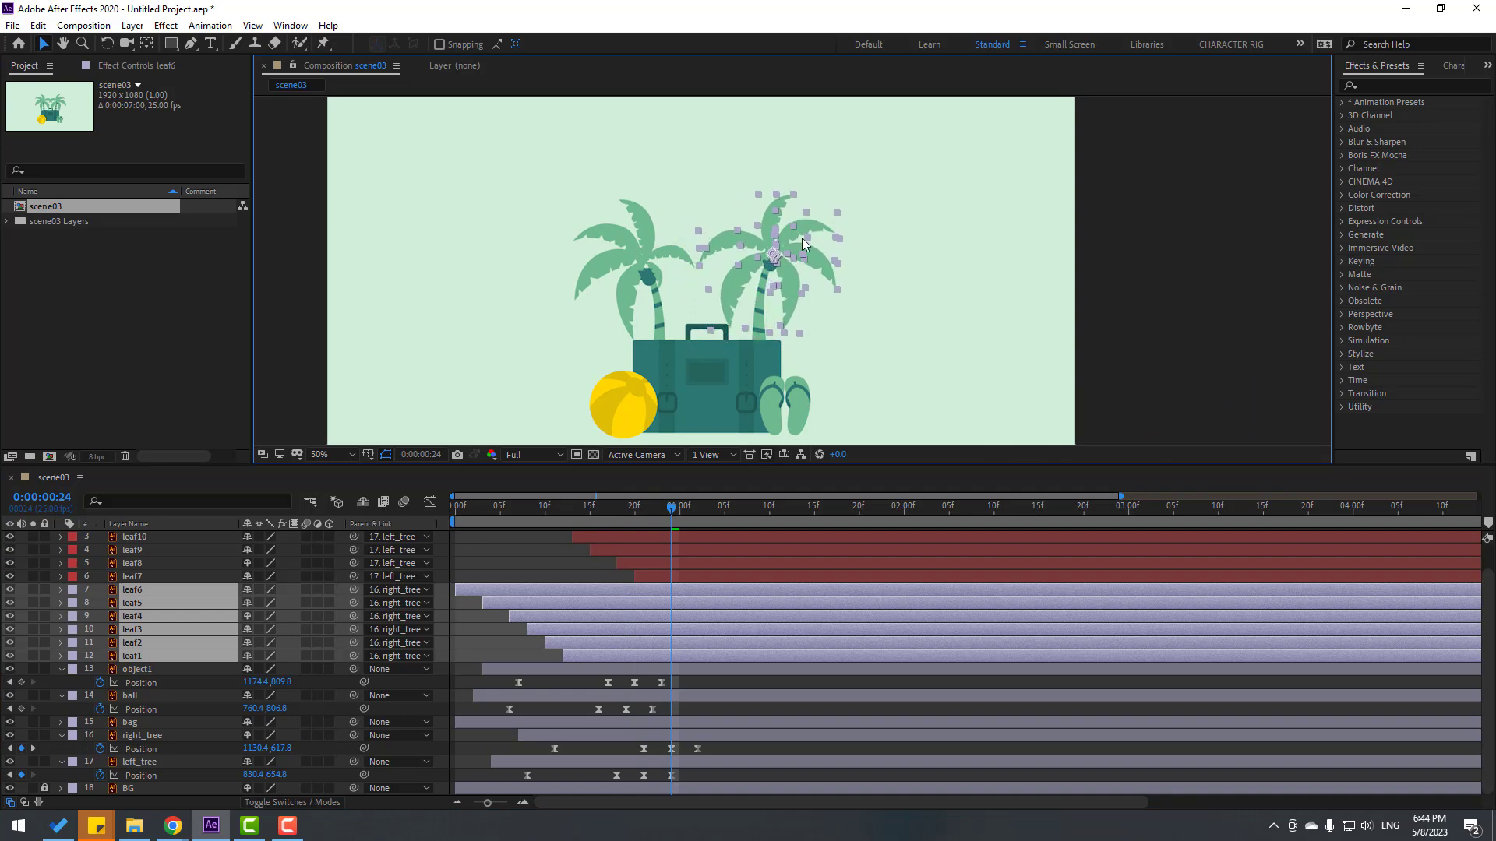
drag(562, 599, 619, 599)
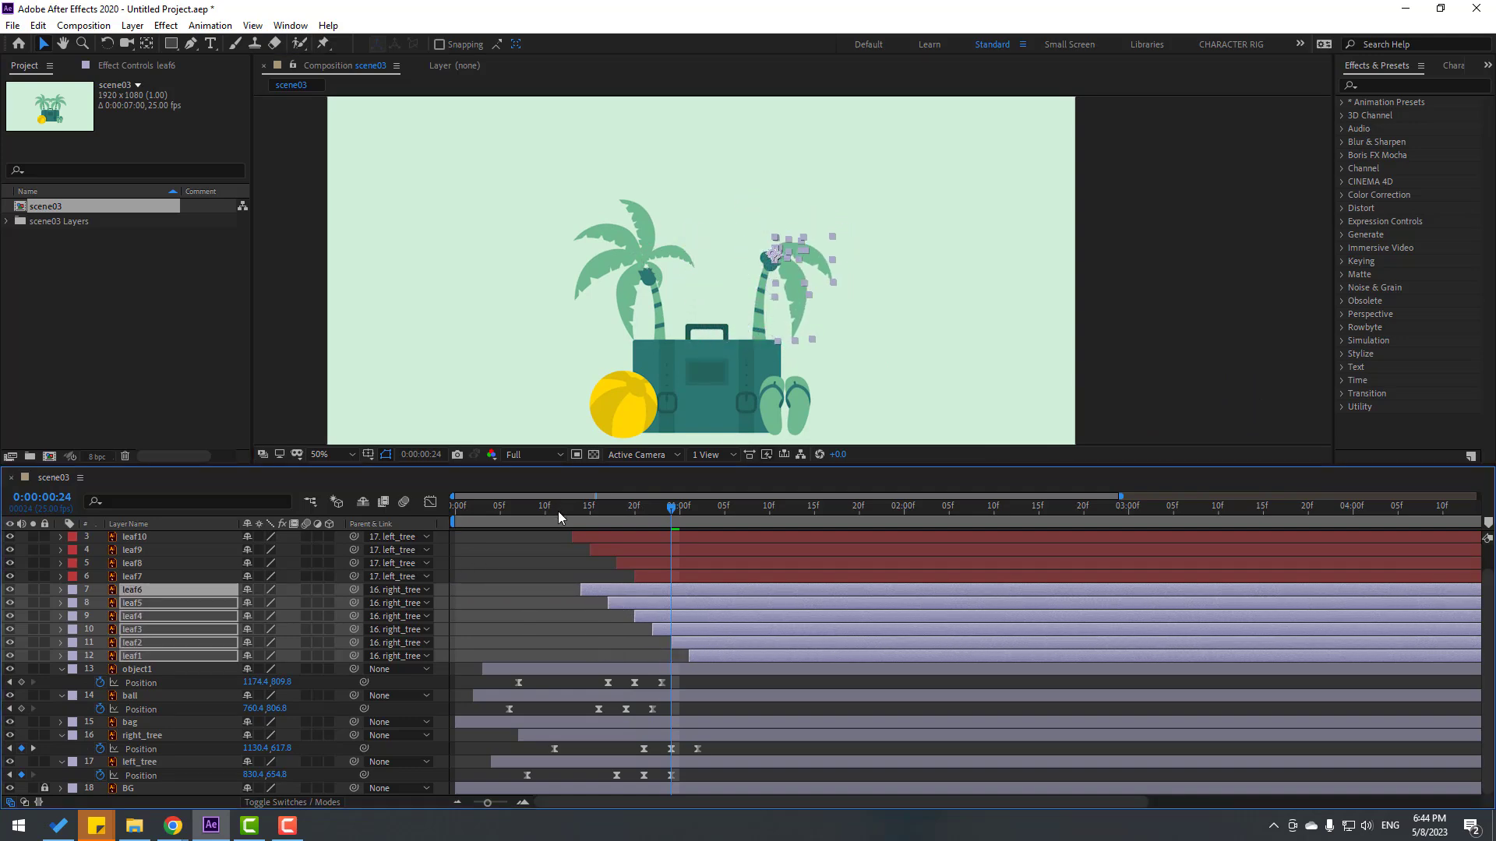
Step: End the work area at 0:00:02:14, and preview the whole scene fitted in the viewer
drag(558, 511, 1029, 525)
key(n)
click(321, 455)
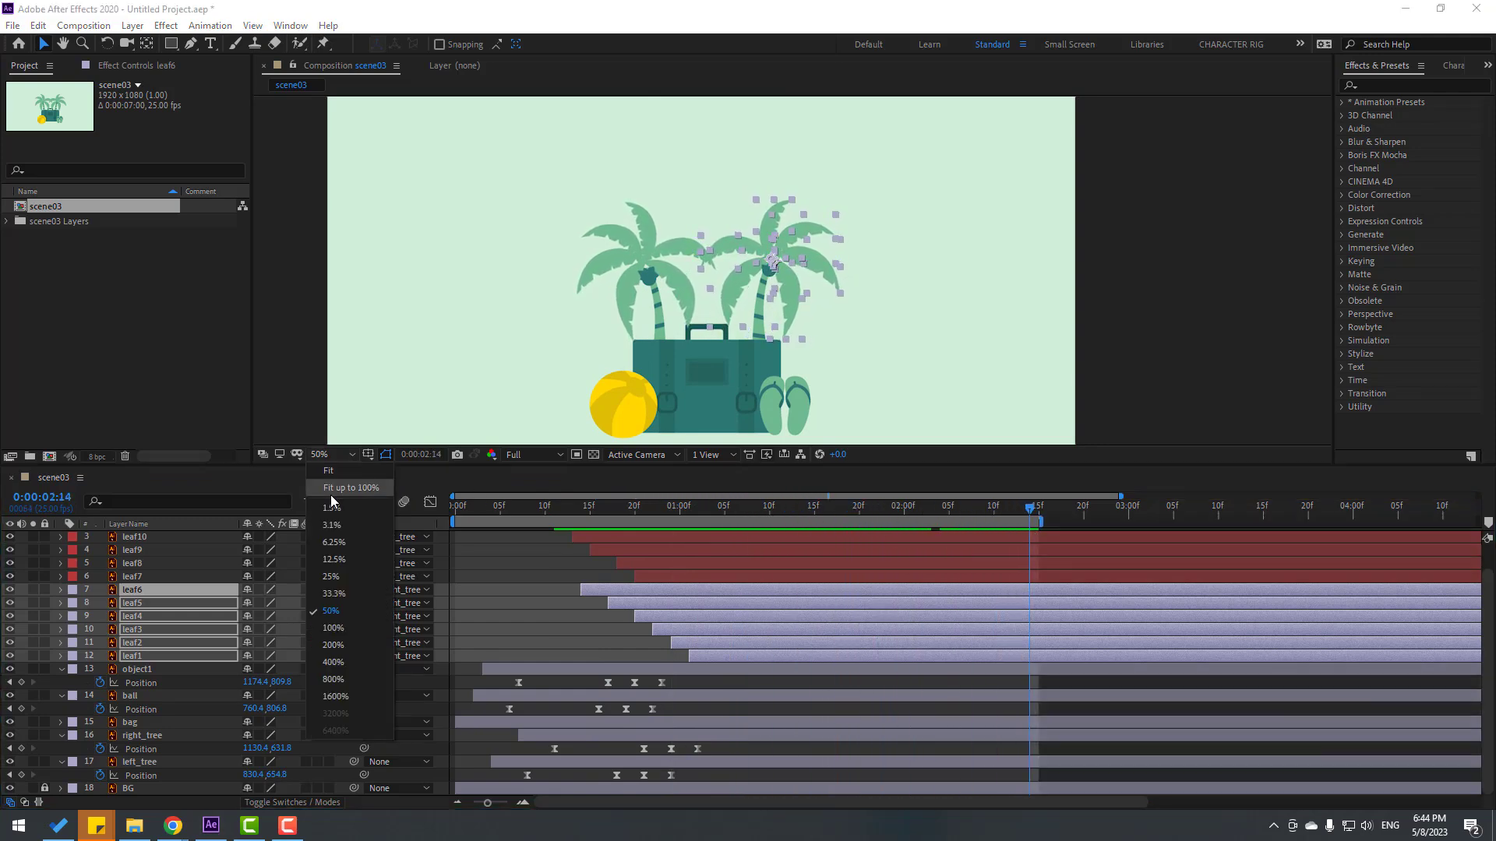
click(338, 489)
key(space)
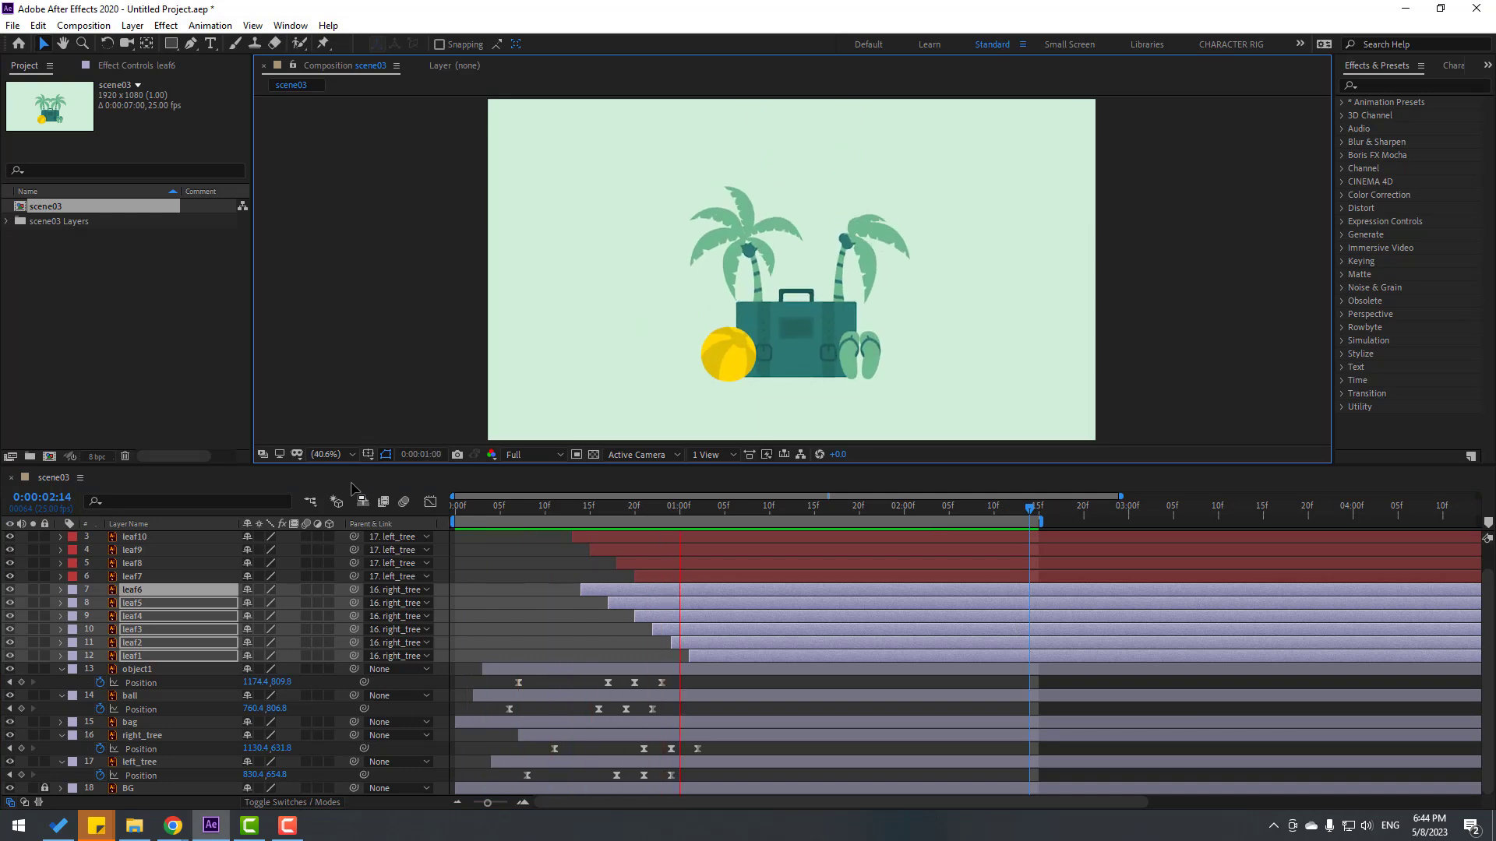